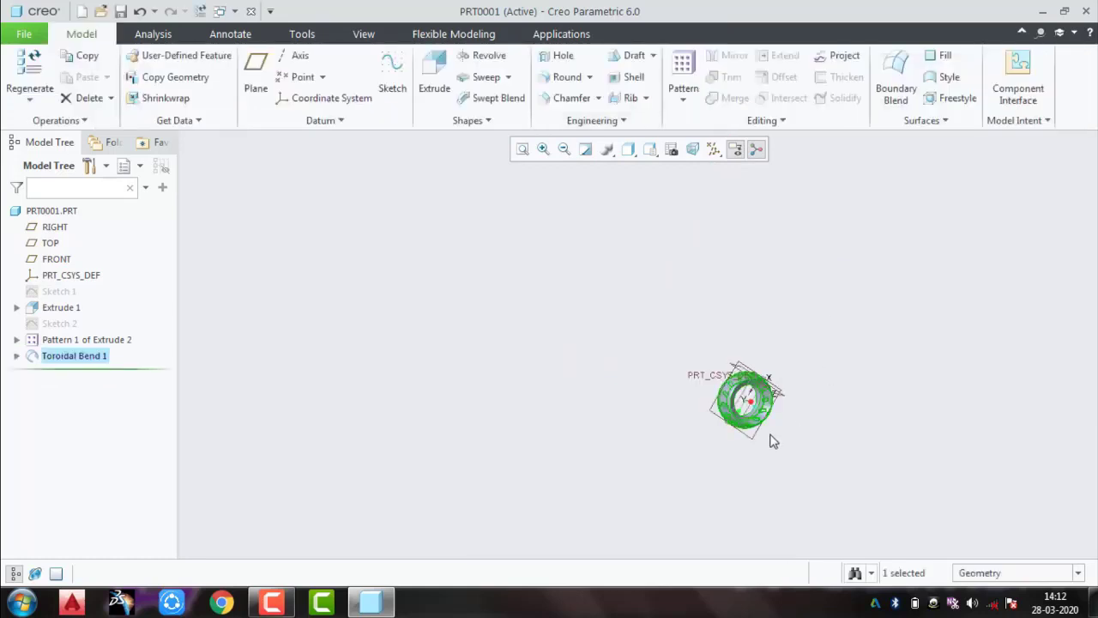
Step: Zoom in on the toroidally bent tire and orbit it to view its inner surface
{"action": "scroll", "coordinate": [770, 441], "scroll_direction": "down", "scroll_amount": 3}
{"action": "scroll", "coordinate": [765, 417], "scroll_direction": "down", "scroll_amount": 2}
{"action": "left_click", "coordinate": [841, 442]}
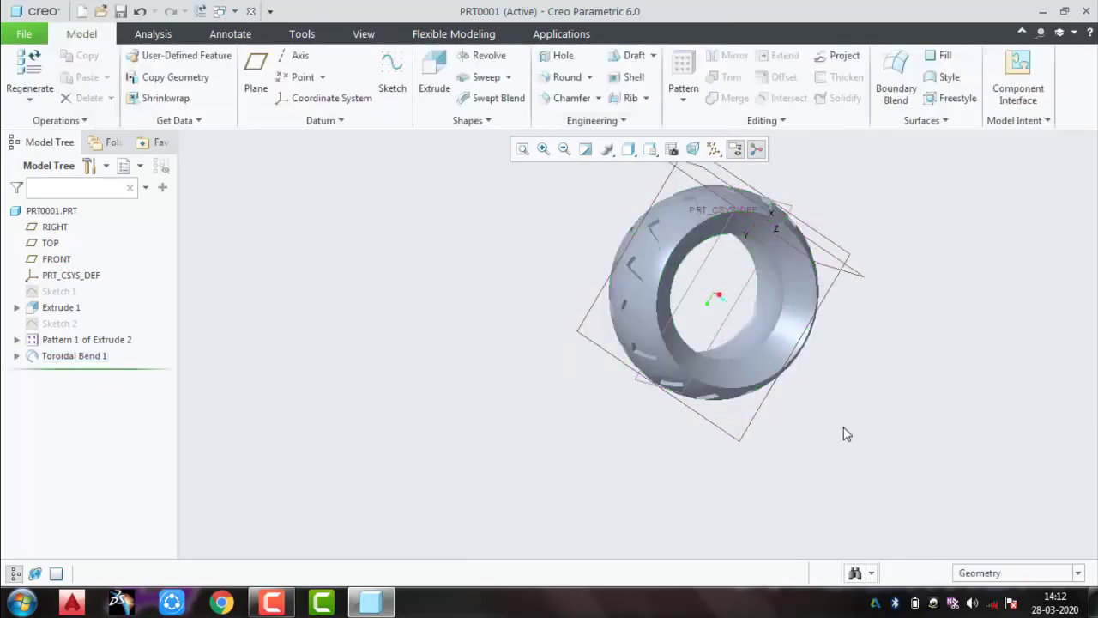
{"action": "mouse_move", "coordinate": [843, 434]}
{"action": "middle_mouse_down"}
{"action": "mouse_move", "coordinate": [824, 435]}
{"action": "mouse_move", "coordinate": [751, 341]}
{"action": "middle_mouse_up"}
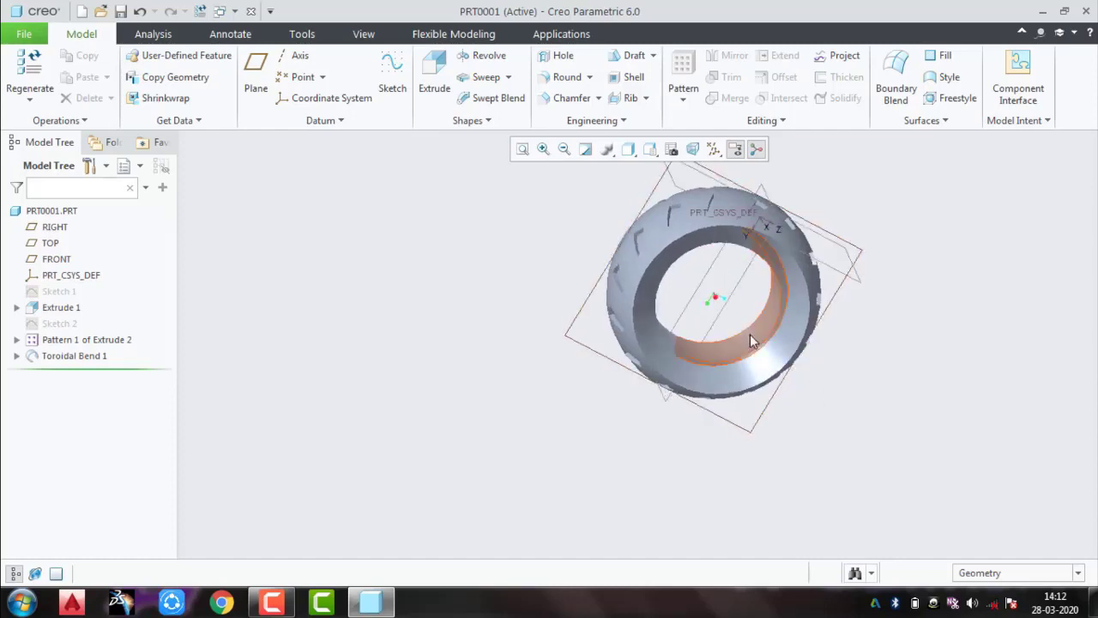
Step: Shell the tire at 8.61 thickness, removing the inner ring surface to leave it open
{"action": "left_click", "coordinate": [633, 79]}
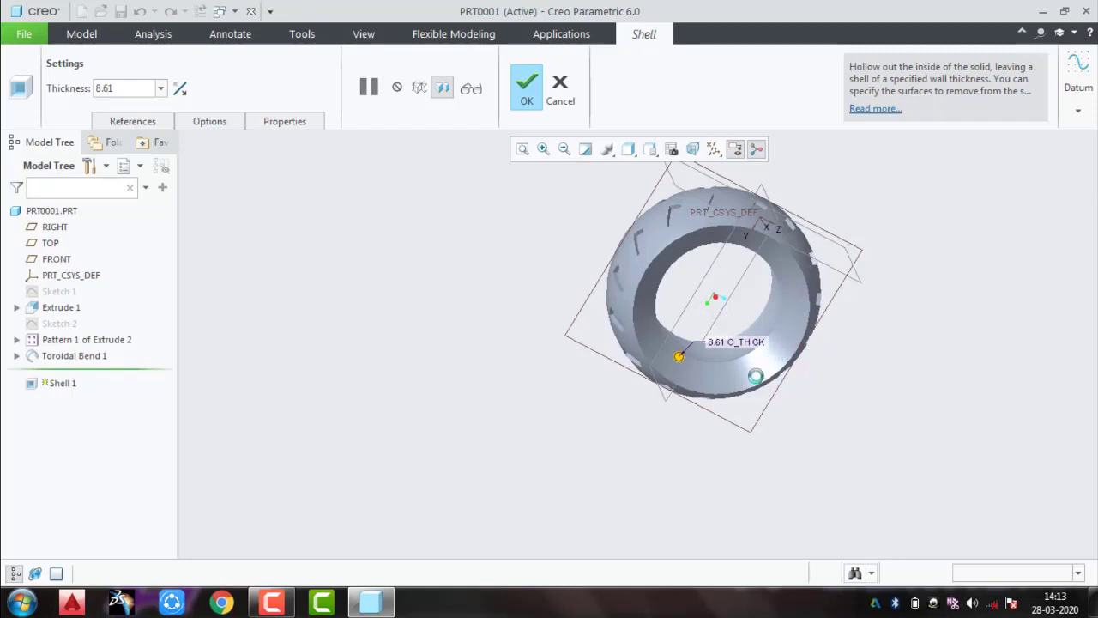
{"action": "left_click", "coordinate": [794, 393]}
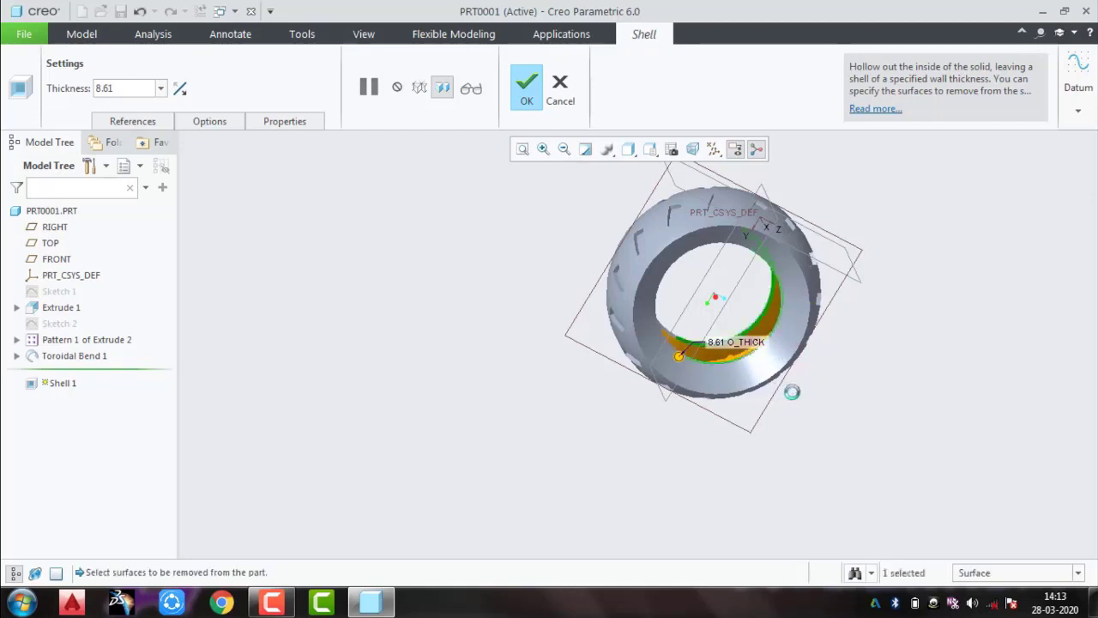
{"action": "mouse_move", "coordinate": [794, 393]}
{"action": "middle_mouse_down"}
{"action": "mouse_move", "coordinate": [764, 415]}
{"action": "mouse_move", "coordinate": [741, 330]}
{"action": "mouse_move", "coordinate": [763, 317]}
{"action": "mouse_move", "coordinate": [797, 368]}
{"action": "middle_mouse_up"}
{"action": "left_click", "coordinate": [531, 90]}
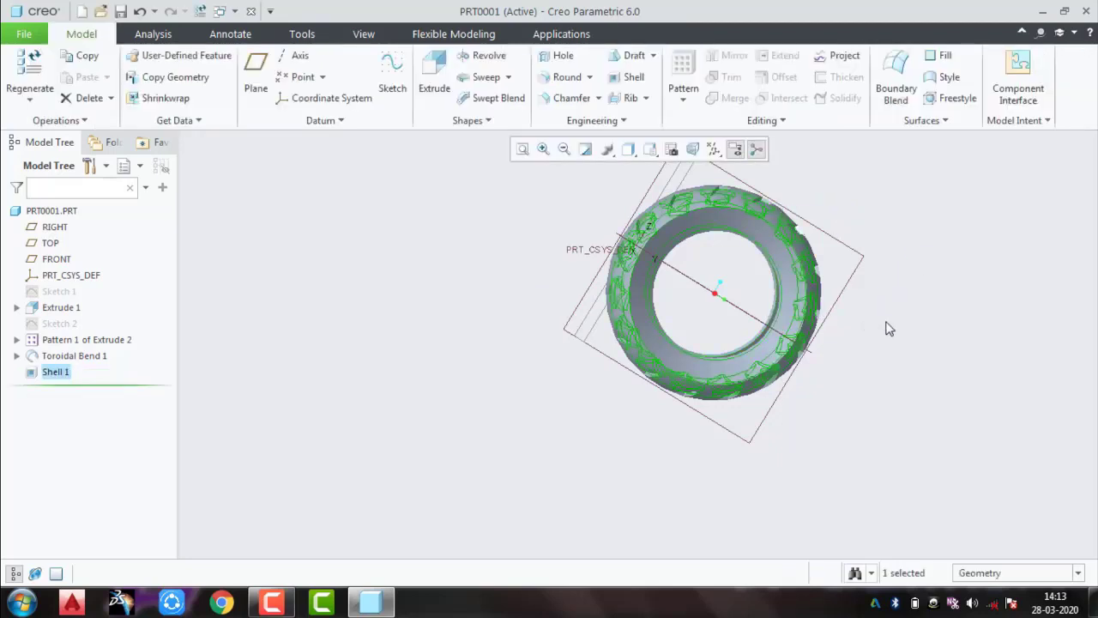
Step: Switch the model display style to Shading With Edges
{"action": "middle_click_drag", "start_coordinate": [888, 329], "coordinate": [830, 306]}
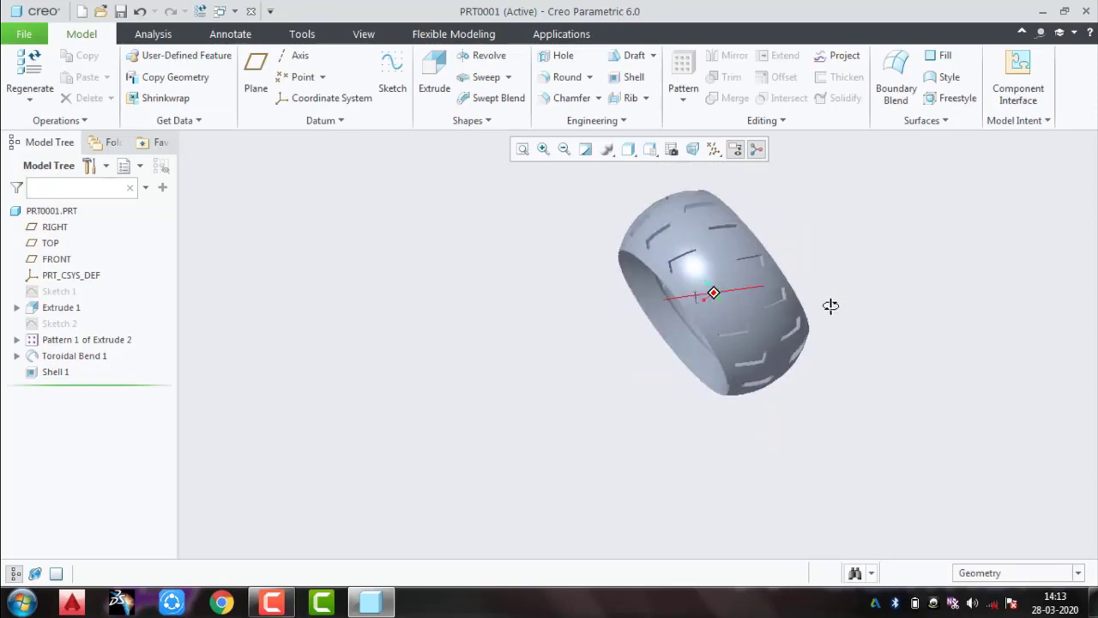
{"action": "left_click", "coordinate": [632, 156]}
{"action": "left_click", "coordinate": [650, 189]}
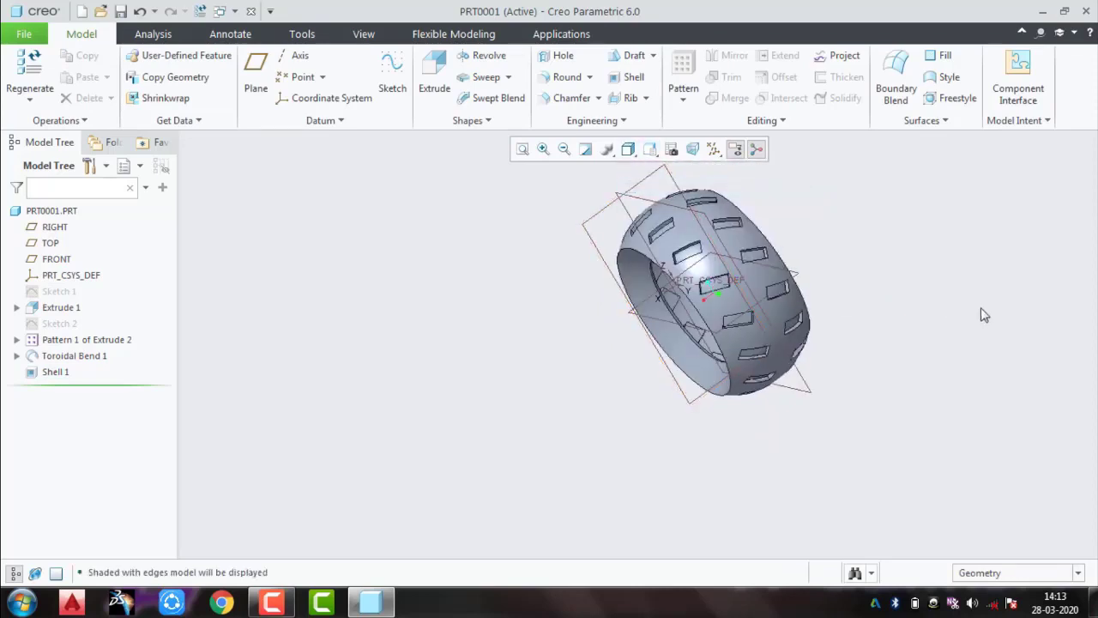
{"action": "mouse_move", "coordinate": [925, 353]}
{"action": "middle_mouse_down"}
{"action": "mouse_move", "coordinate": [964, 304]}
{"action": "mouse_move", "coordinate": [981, 314]}
{"action": "middle_mouse_up"}
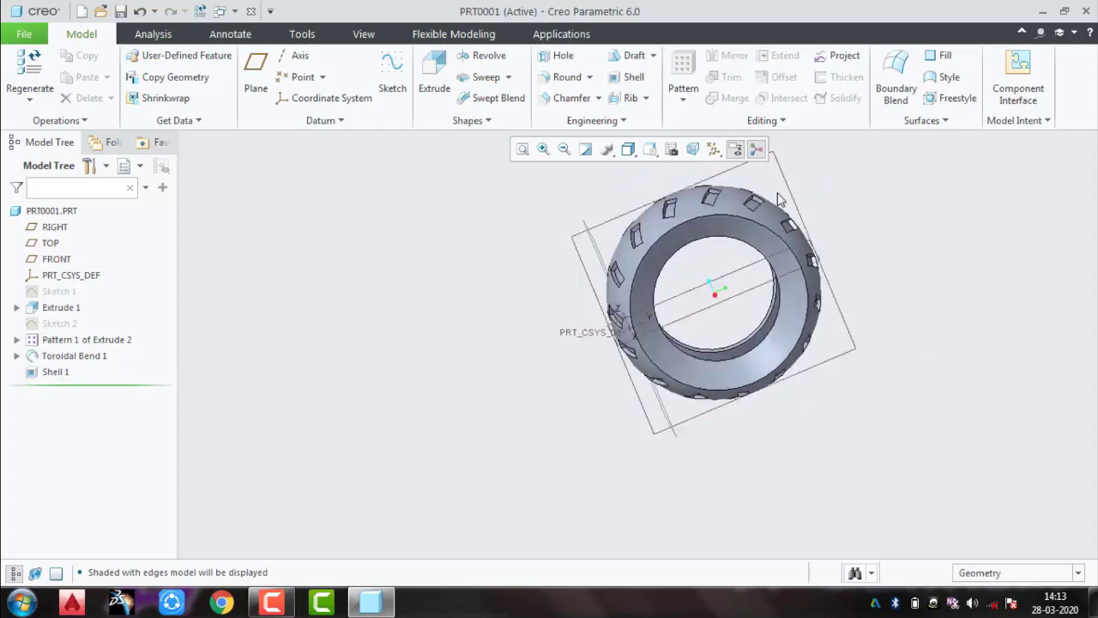
{"action": "mouse_move", "coordinate": [832, 222]}
{"action": "middle_mouse_down"}
{"action": "mouse_move", "coordinate": [816, 250]}
{"action": "mouse_move", "coordinate": [856, 300]}
{"action": "mouse_move", "coordinate": [821, 408]}
{"action": "mouse_move", "coordinate": [798, 360]}
{"action": "middle_mouse_up"}
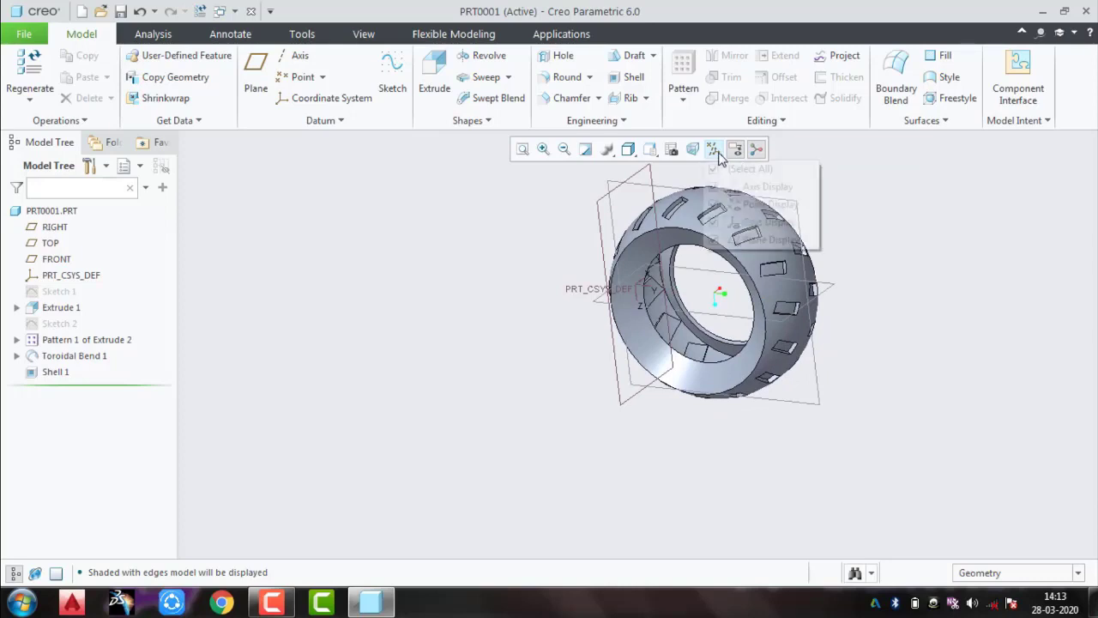
Step: Hide all datum planes, axes, points and coordinate systems via the Datum Display Filters
{"action": "left_click", "coordinate": [716, 152]}
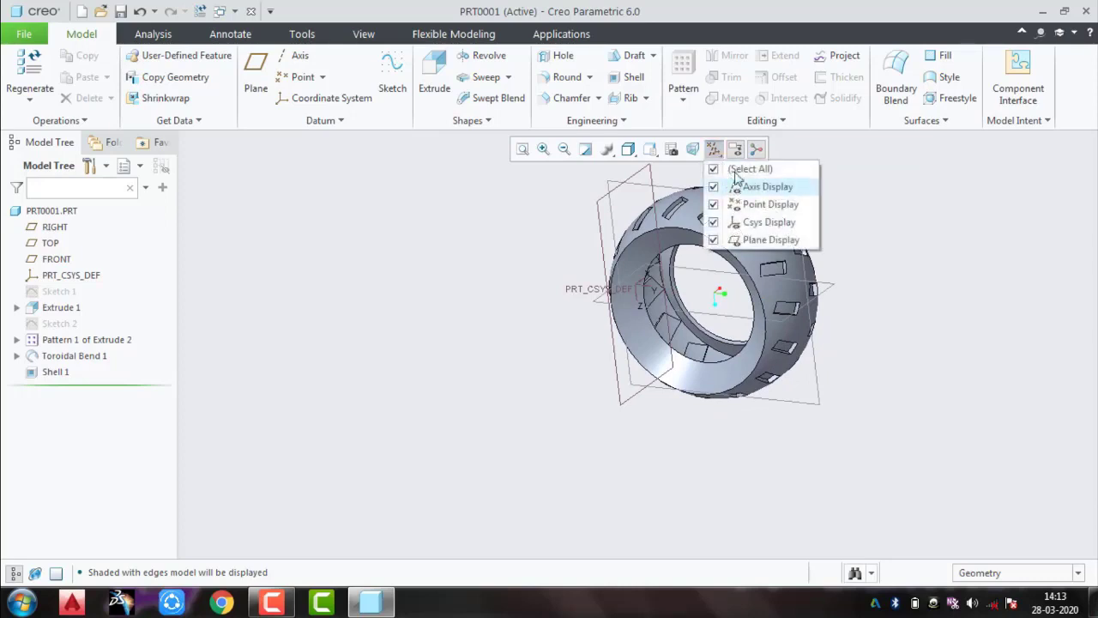
{"action": "left_click", "coordinate": [736, 169]}
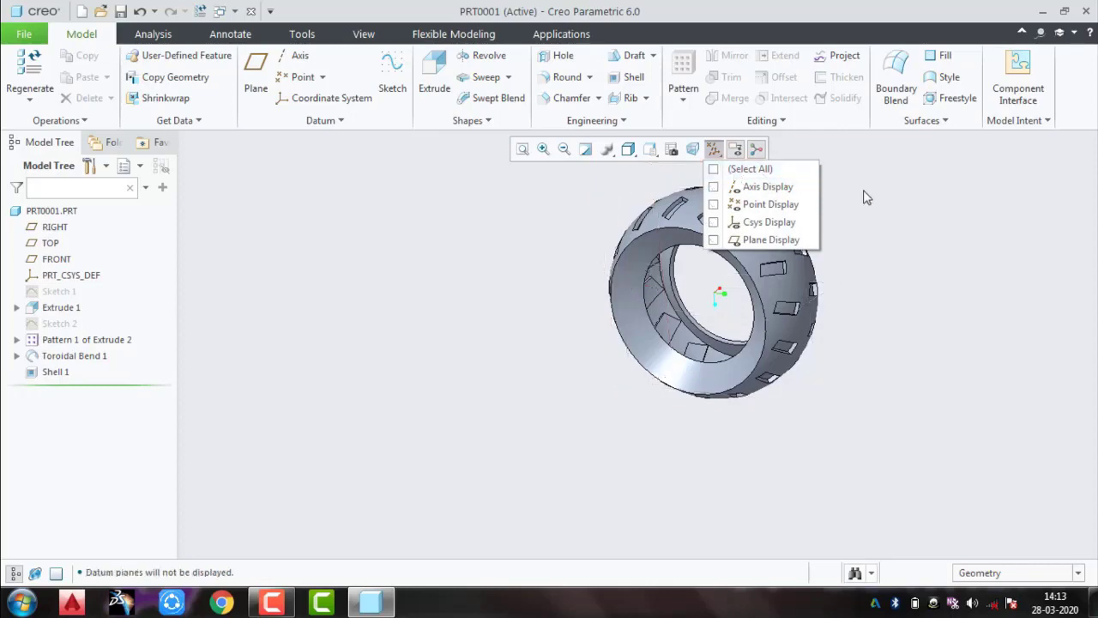
{"action": "left_click", "coordinate": [967, 232]}
{"action": "mouse_move", "coordinate": [963, 272]}
{"action": "middle_mouse_down"}
{"action": "mouse_move", "coordinate": [856, 301]}
{"action": "mouse_move", "coordinate": [677, 421]}
{"action": "mouse_move", "coordinate": [694, 449]}
{"action": "mouse_move", "coordinate": [731, 454]}
{"action": "mouse_move", "coordinate": [764, 490]}
{"action": "mouse_move", "coordinate": [812, 498]}
{"action": "mouse_move", "coordinate": [848, 448]}
{"action": "mouse_move", "coordinate": [816, 390]}
{"action": "mouse_move", "coordinate": [865, 328]}
{"action": "mouse_move", "coordinate": [865, 303]}
{"action": "mouse_move", "coordinate": [845, 307]}
{"action": "mouse_move", "coordinate": [827, 350]}
{"action": "mouse_move", "coordinate": [878, 372]}
{"action": "mouse_move", "coordinate": [845, 382]}
{"action": "middle_mouse_up"}
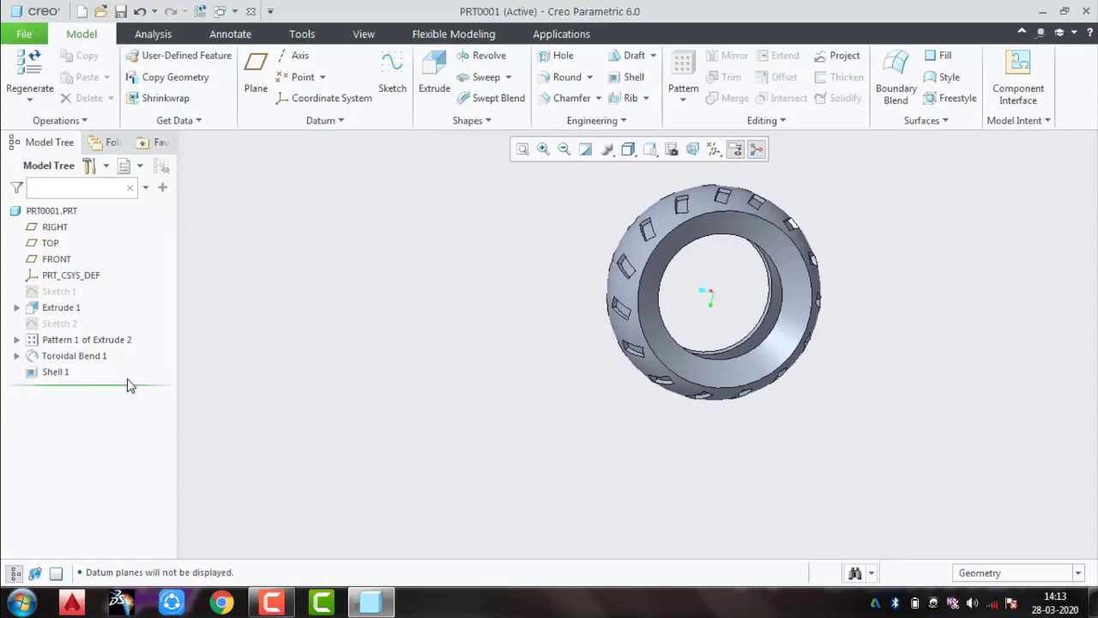
Step: Undo Shell 1 and Toroidal Bend 1 and roll the model back above Sketch 1
{"action": "key", "text": "ctrl+z"}
{"action": "key", "text": "ctrl+z"}
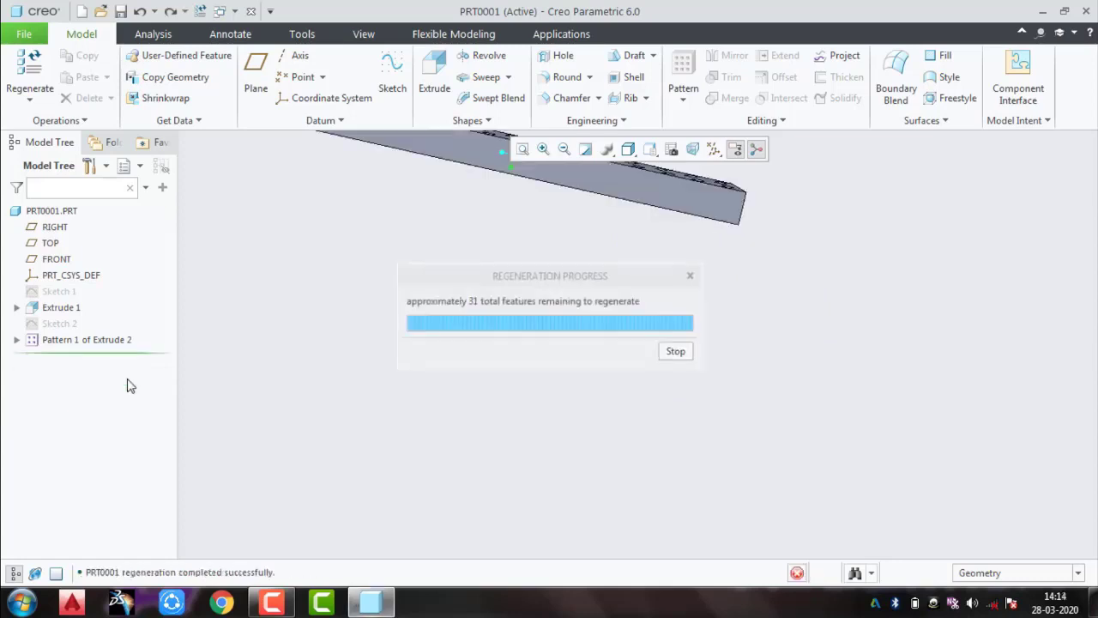
{"action": "key", "text": "ctrl+z"}
{"action": "key", "text": "ctrl+z"}
{"action": "key", "text": "ctrl+z"}
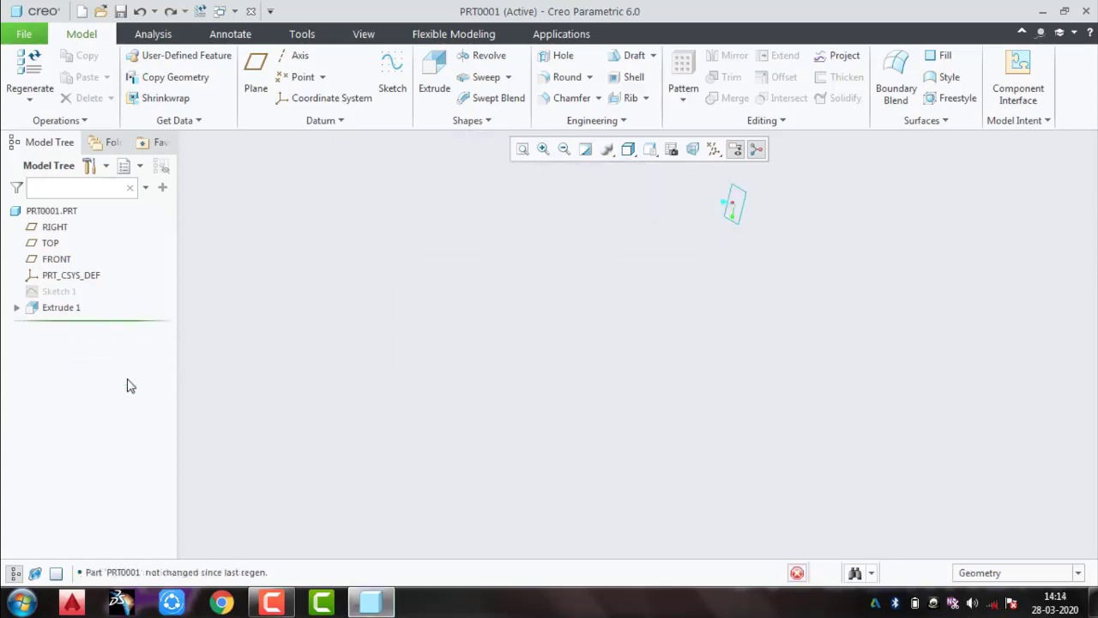
{"action": "scroll", "coordinate": [737, 257], "scroll_direction": "down", "scroll_amount": 2}
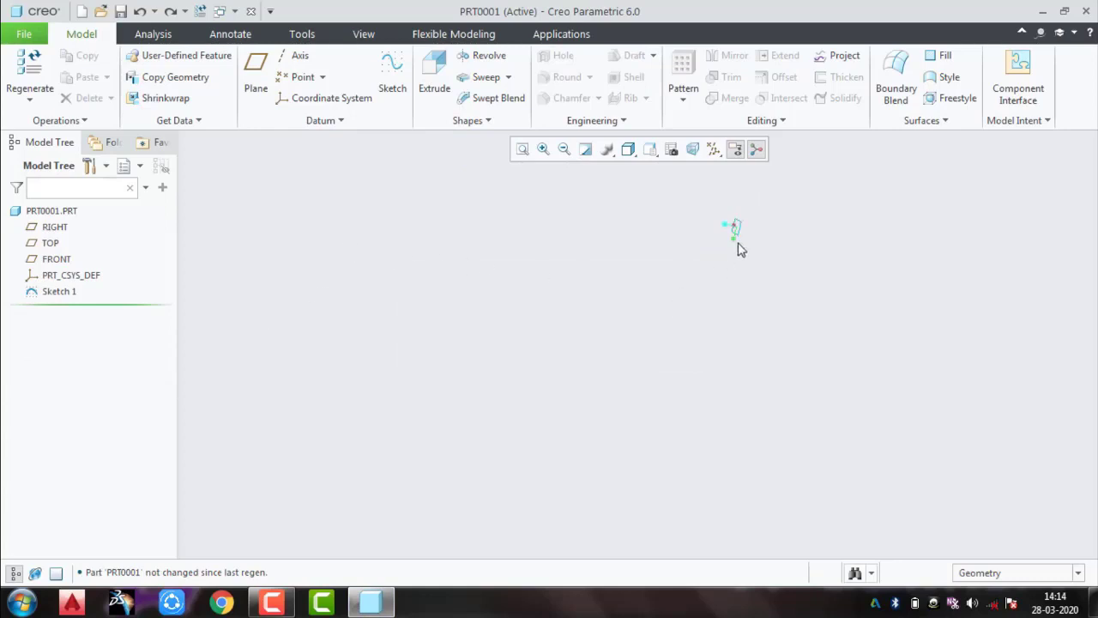
{"action": "left_click", "coordinate": [522, 149]}
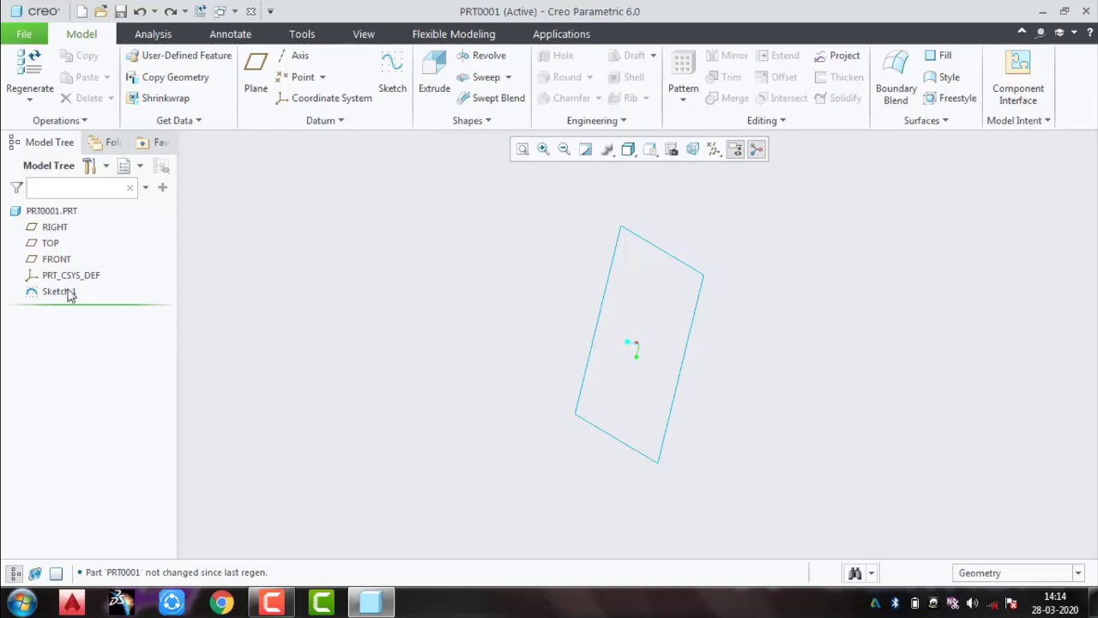
{"action": "left_click_drag", "start_coordinate": [71, 294], "coordinate": [71, 296]}
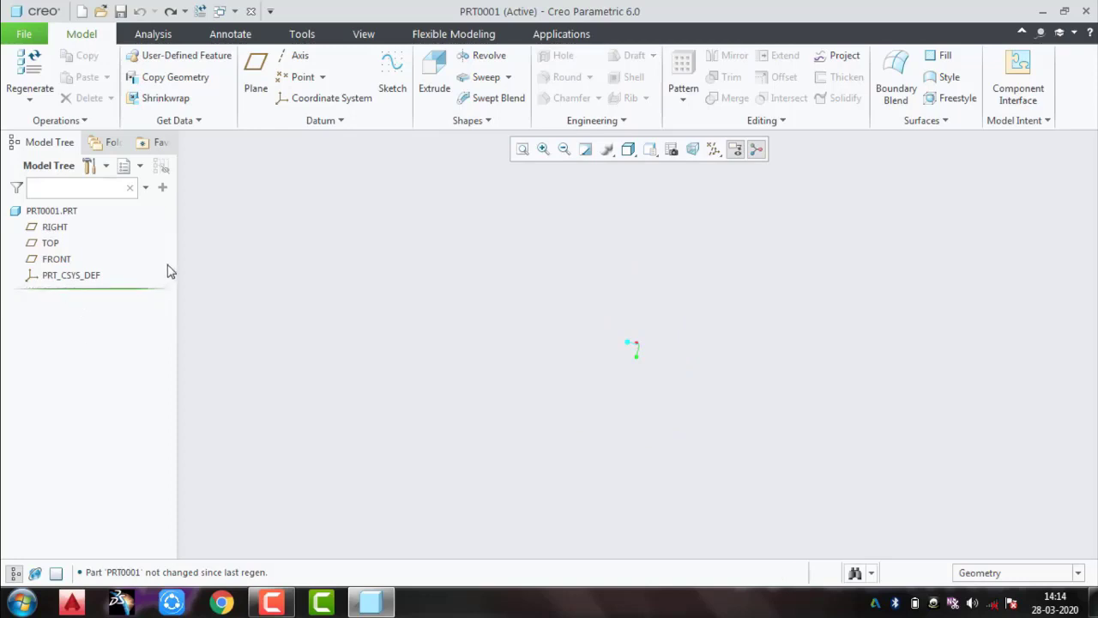
Step: Turn datum plane display back on and select the RIGHT datum plane
{"action": "left_click", "coordinate": [713, 150]}
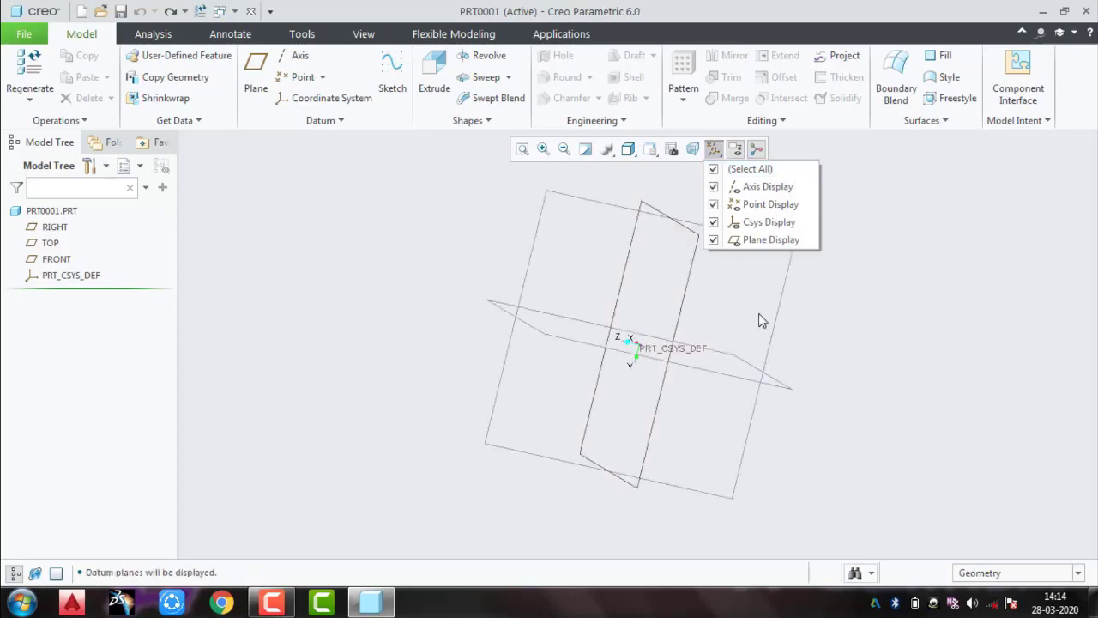
{"action": "left_click", "coordinate": [623, 120]}
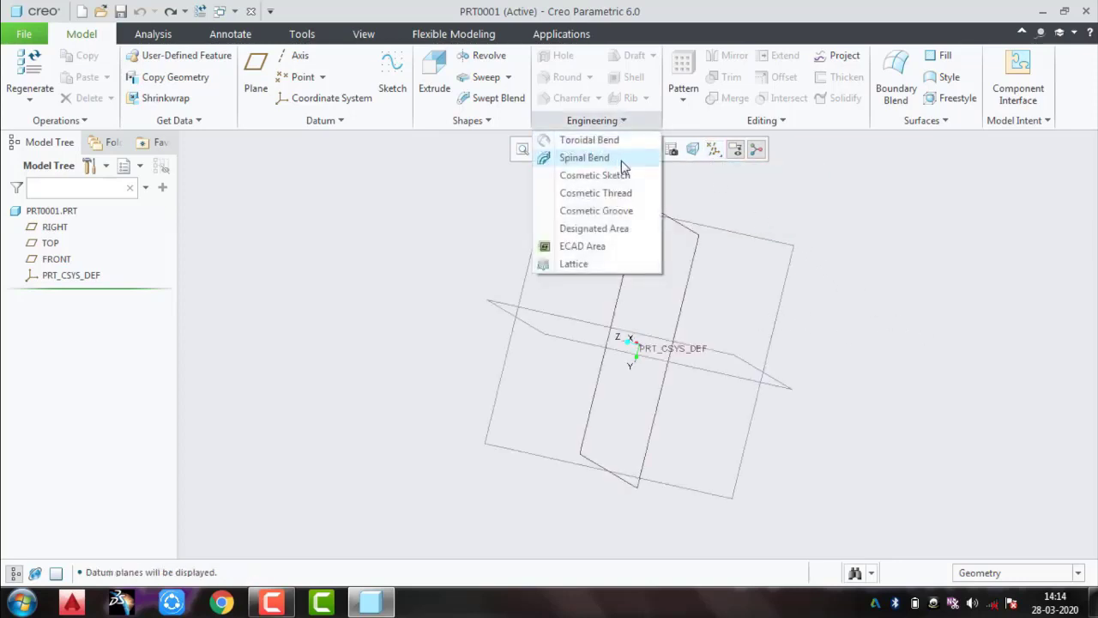
{"action": "left_click", "coordinate": [780, 252]}
Step: Start a sketch on the RIGHT plane and draw the stepped chain of top, slanted and bottom lines
{"action": "left_click", "coordinate": [787, 169]}
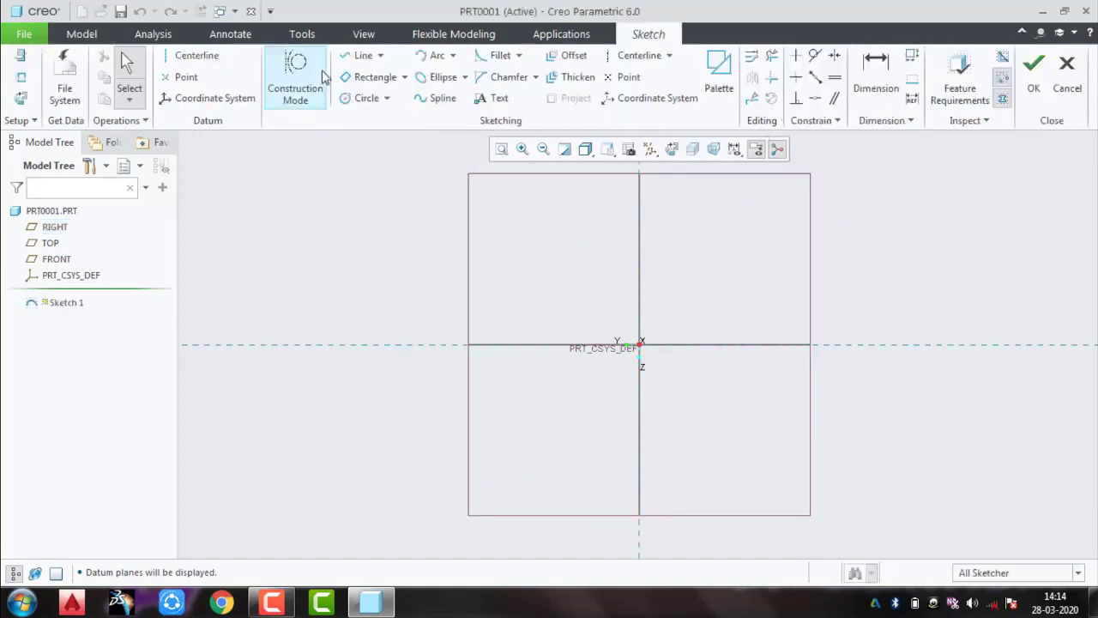
{"action": "left_click", "coordinate": [358, 57]}
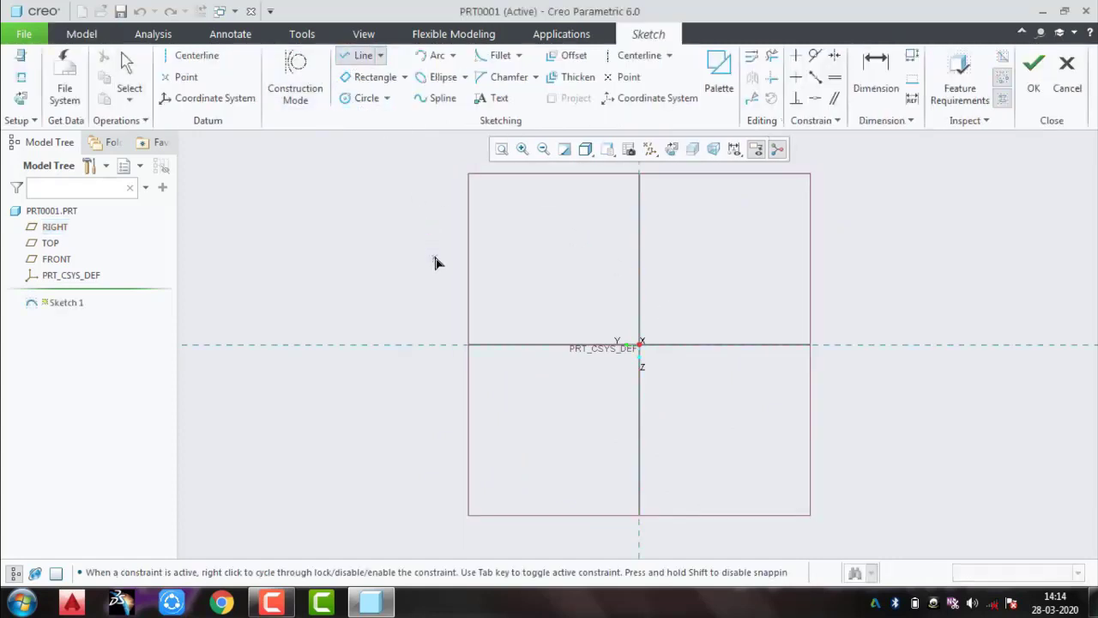
{"action": "left_click", "coordinate": [435, 246]}
{"action": "left_click", "coordinate": [631, 246]}
{"action": "left_click", "coordinate": [965, 365]}
{"action": "middle_click", "coordinate": [949, 305]}
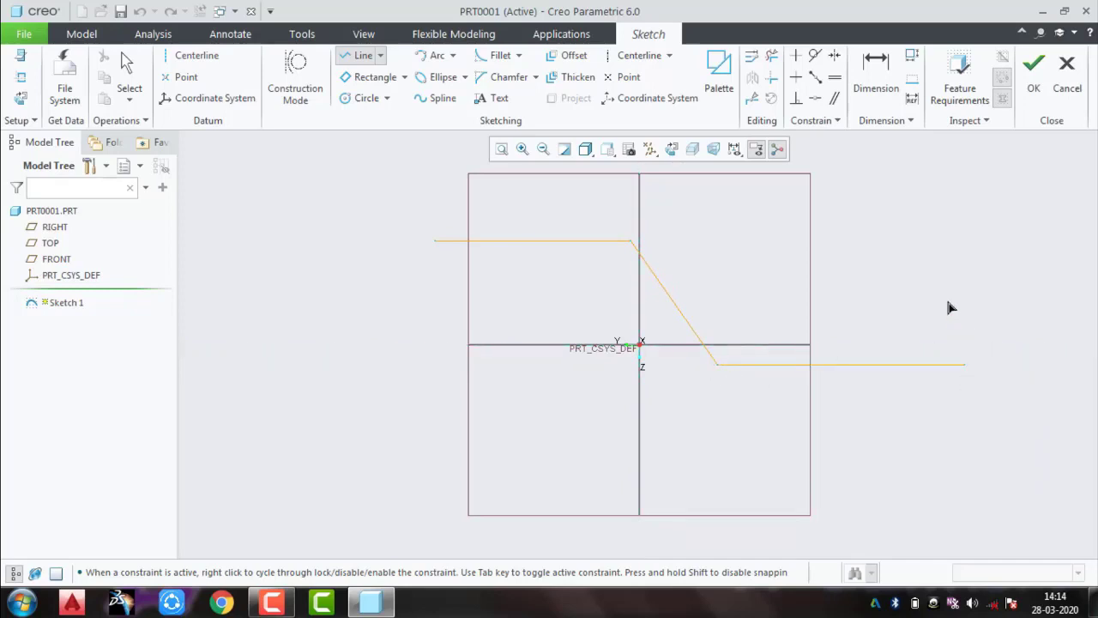
{"action": "middle_click", "coordinate": [864, 260]}
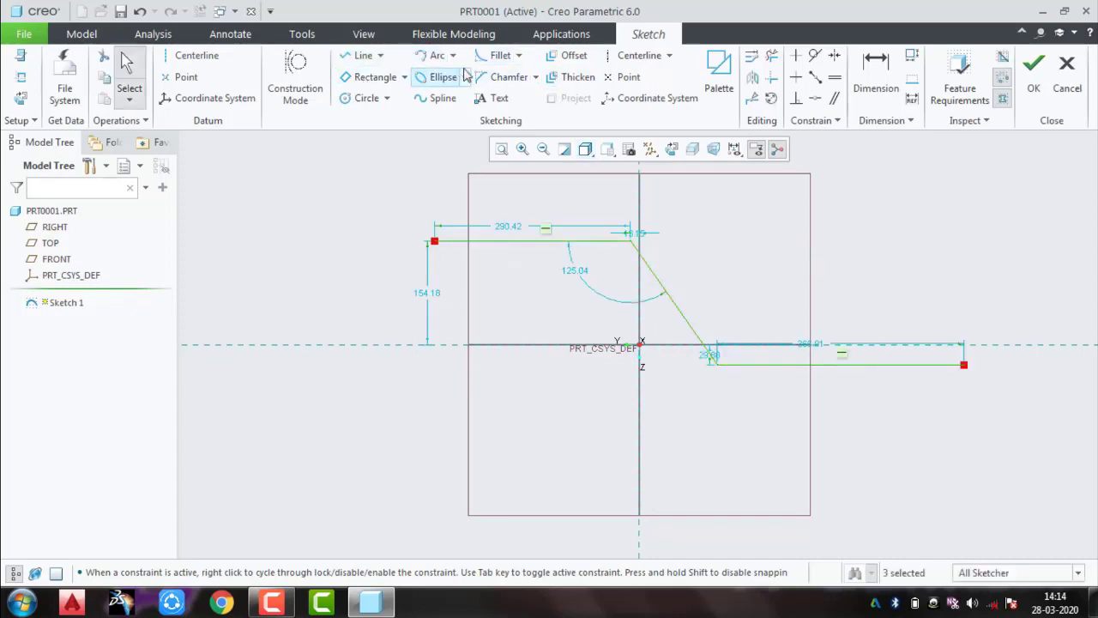
Step: Round the upper and lower corners of the stepped profile with fillets
{"action": "left_click", "coordinate": [500, 55]}
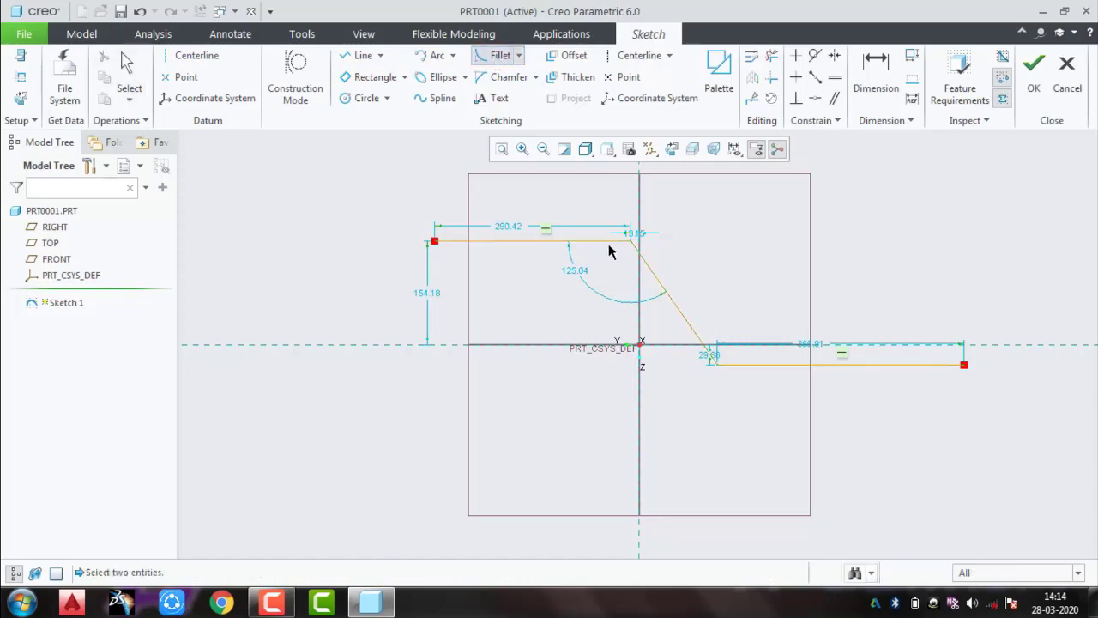
{"action": "left_click", "coordinate": [608, 243]}
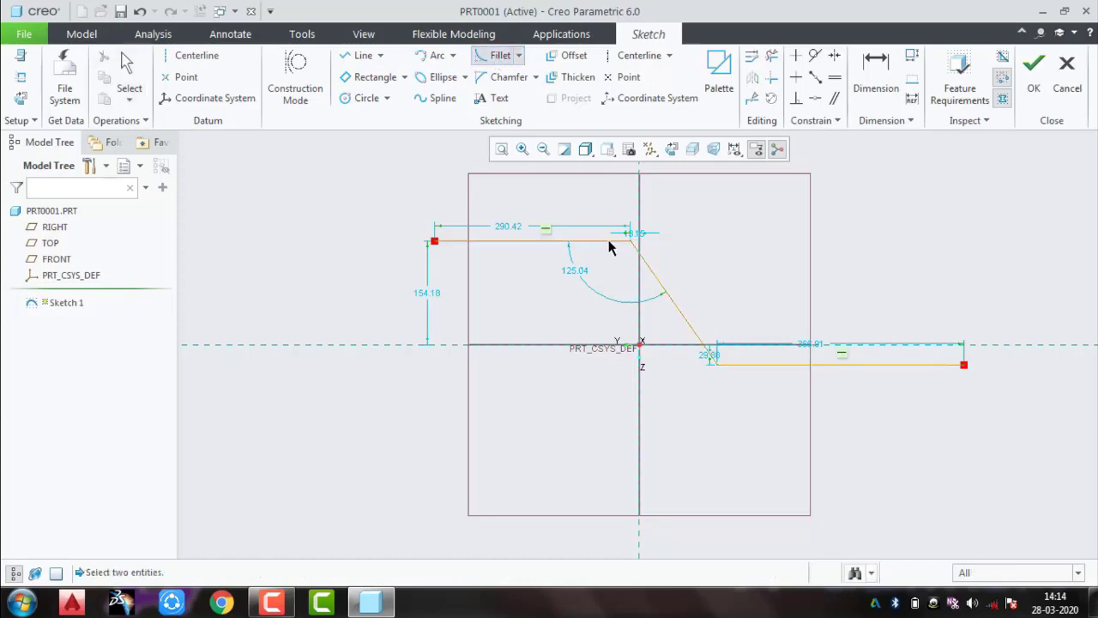
{"action": "left_click", "coordinate": [647, 266]}
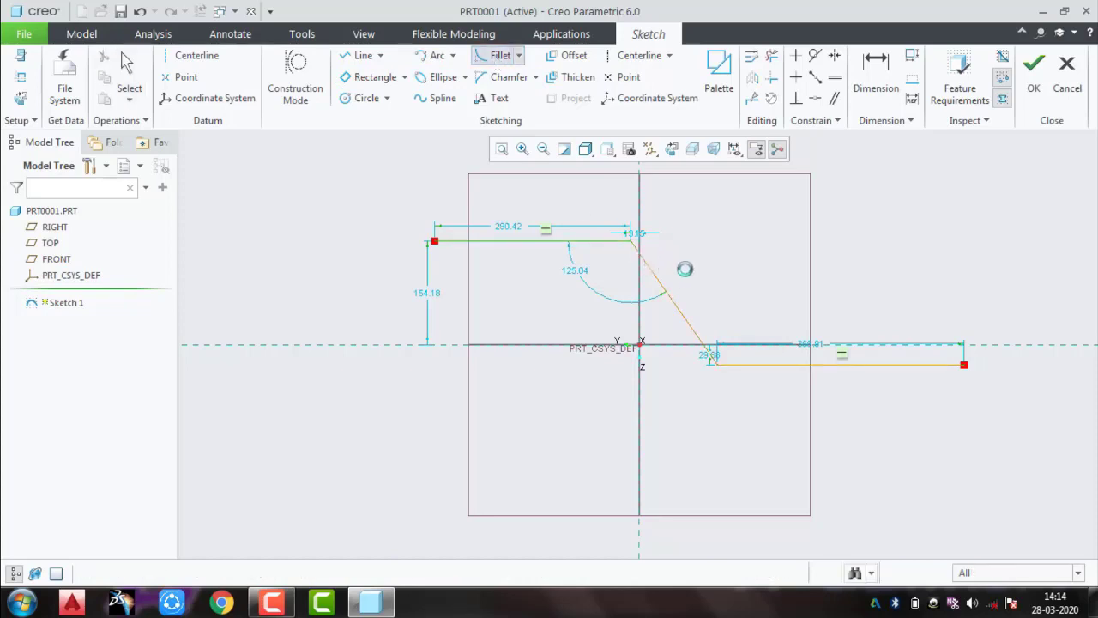
{"action": "left_click", "coordinate": [702, 346]}
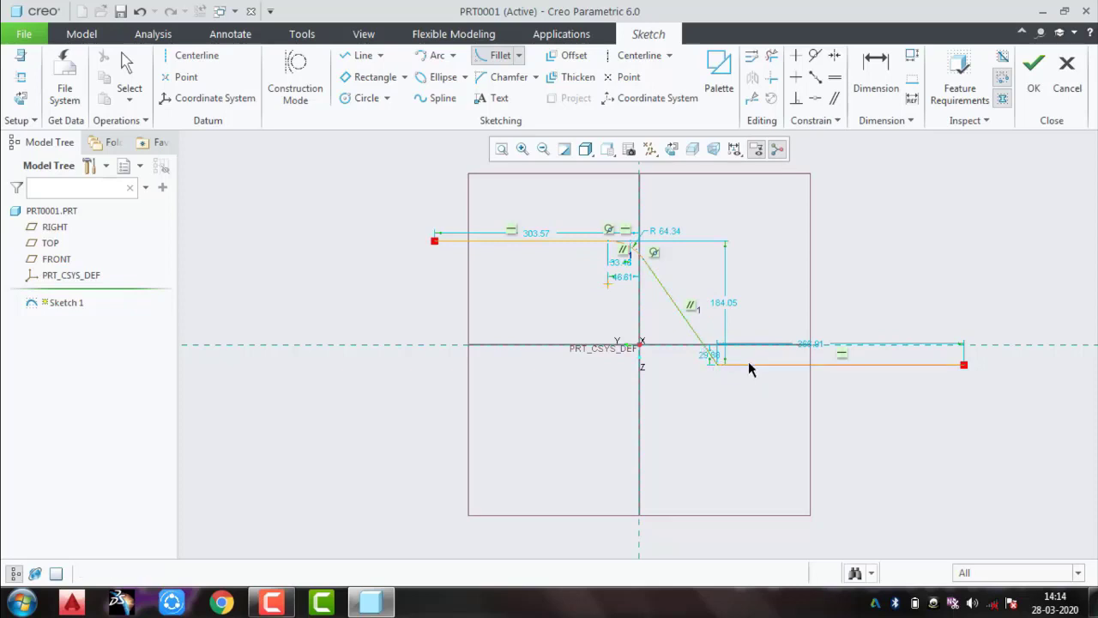
{"action": "left_click", "coordinate": [748, 364]}
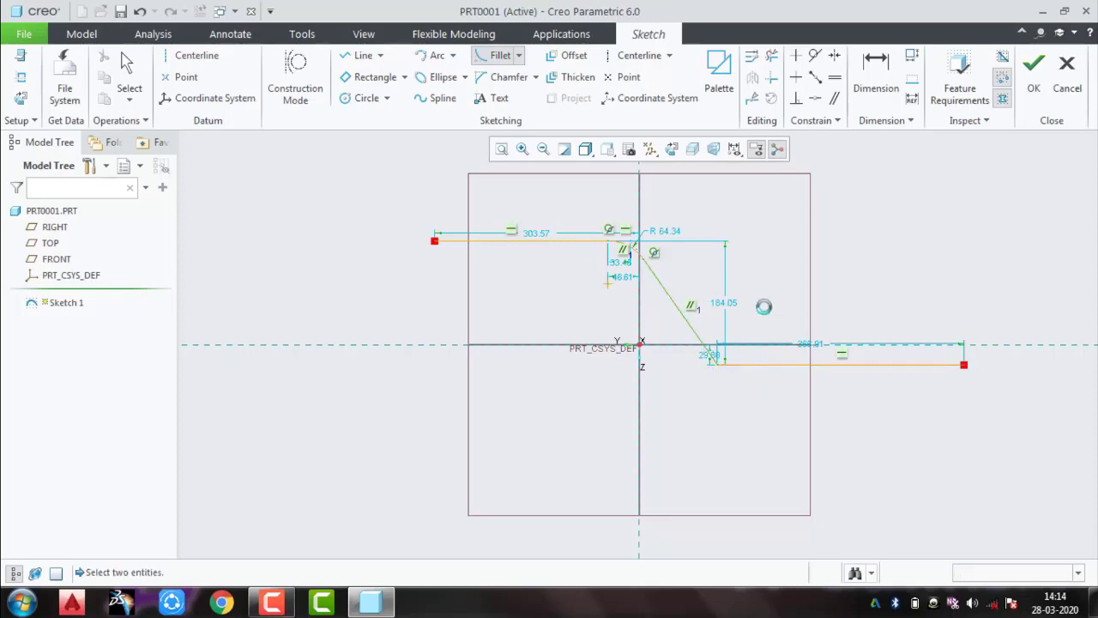
{"action": "middle_click", "coordinate": [795, 288]}
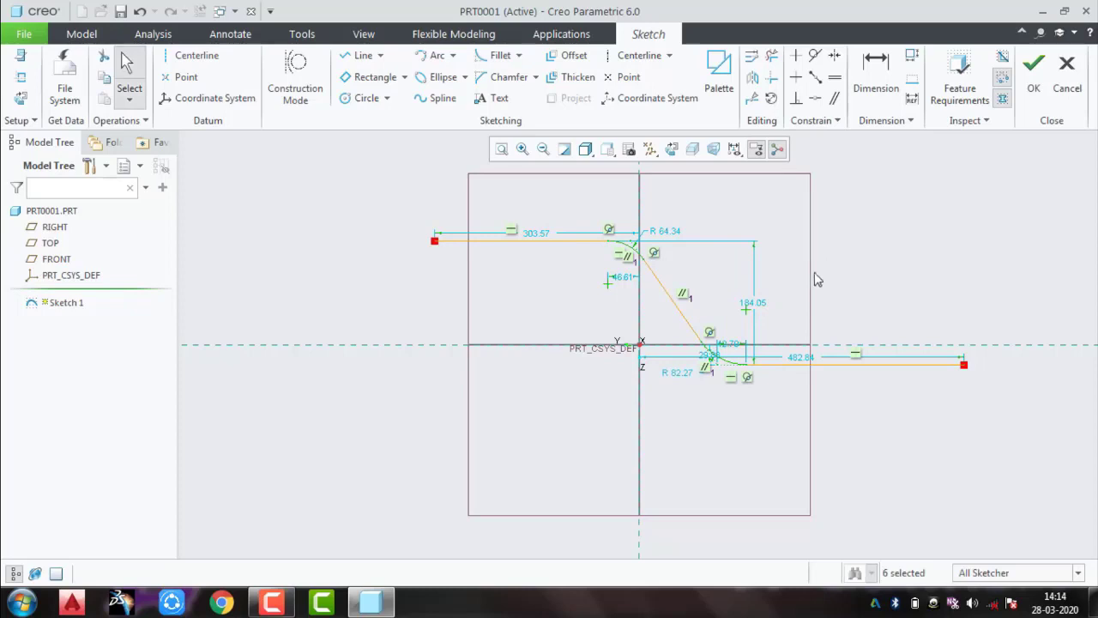
Step: Dimension the overall endpoint-to-endpoint width to 800 and finish the sketch
{"action": "left_click", "coordinate": [875, 73]}
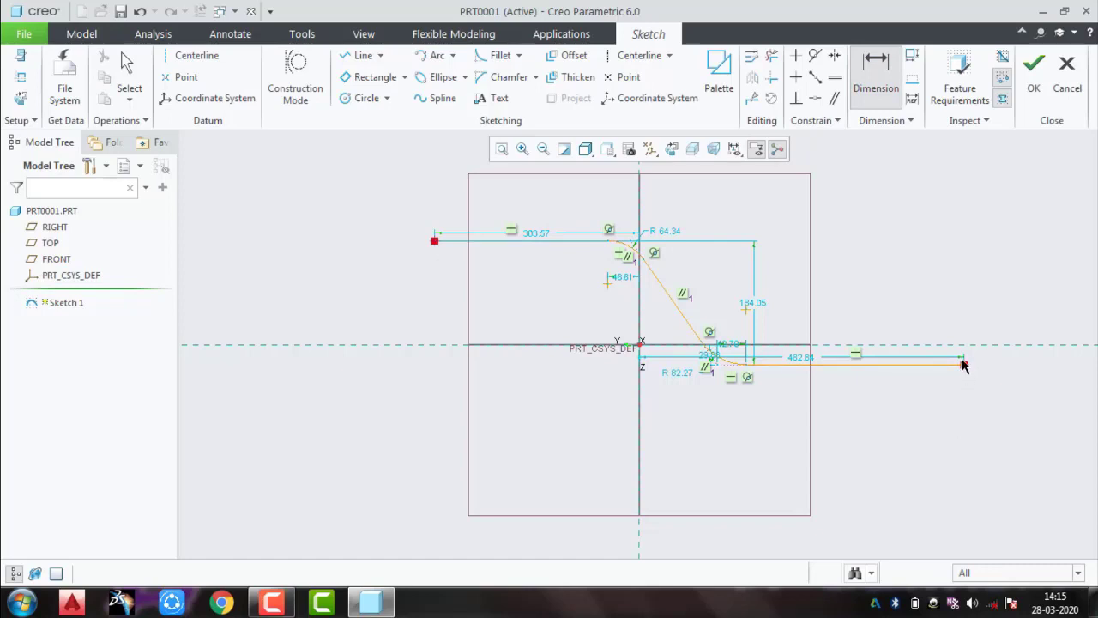
{"action": "middle_click", "coordinate": [712, 454]}
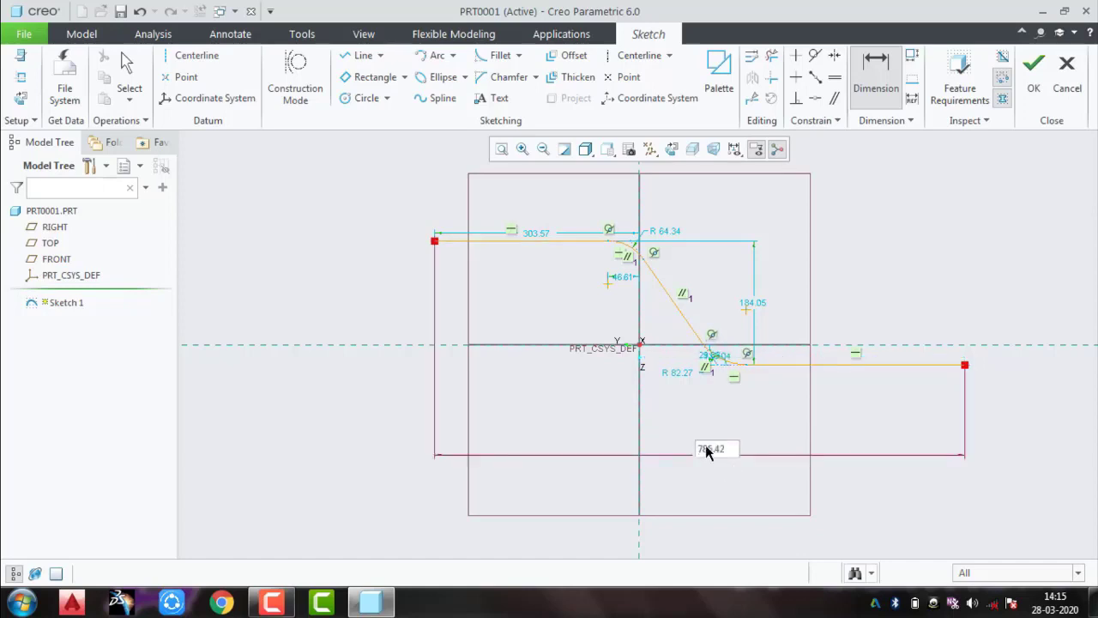
{"action": "double_click", "coordinate": [716, 456]}
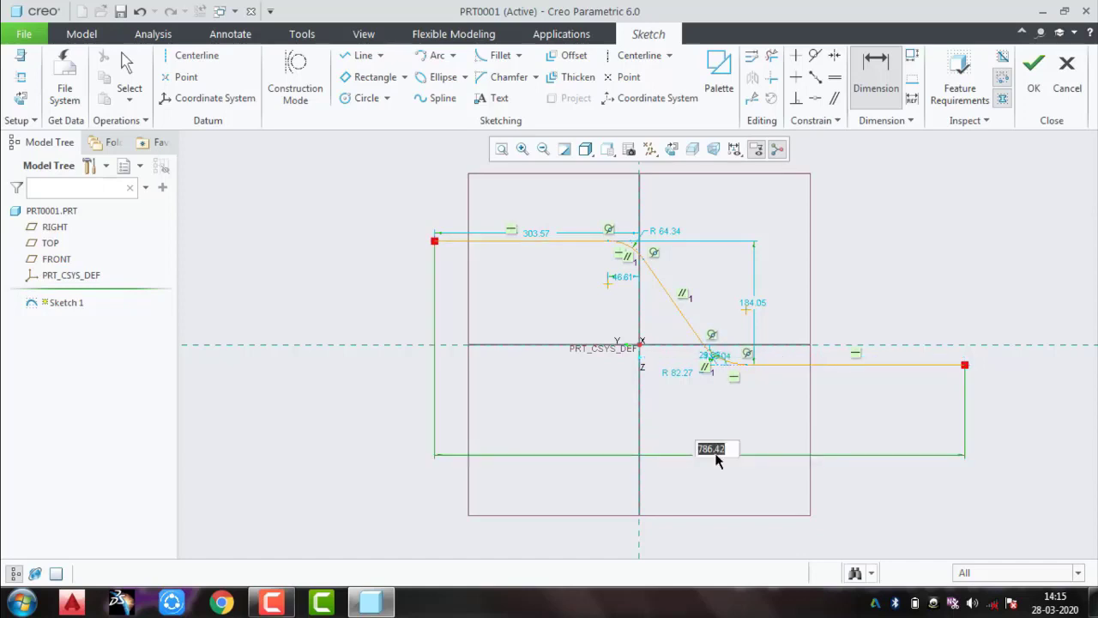
{"action": "type", "text": "800"}
{"action": "key", "text": "Return"}
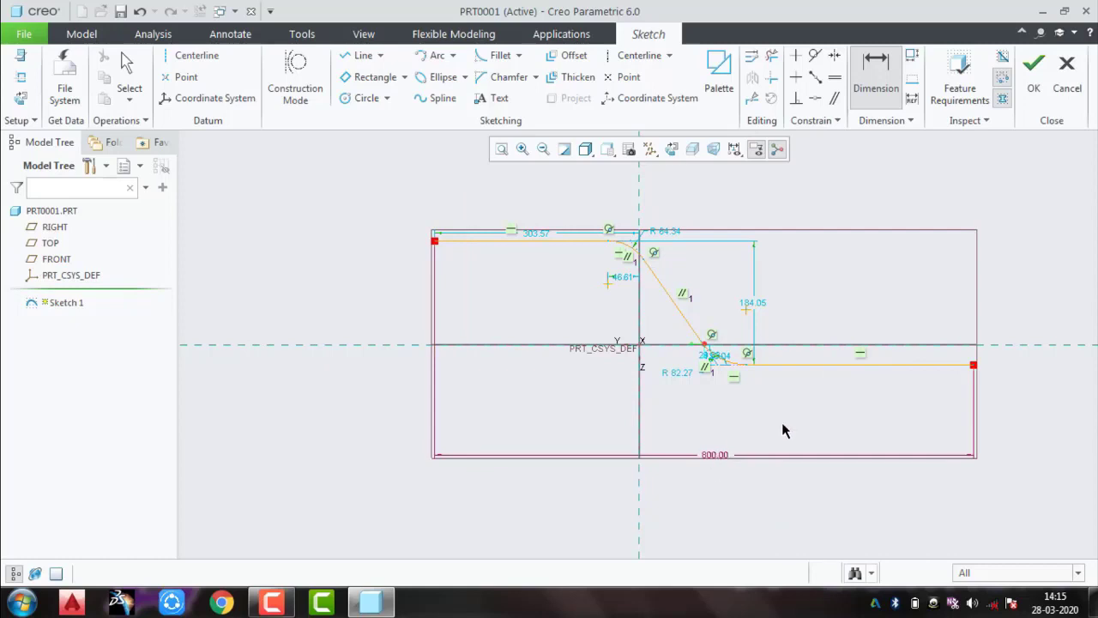
{"action": "left_click", "coordinate": [1034, 75]}
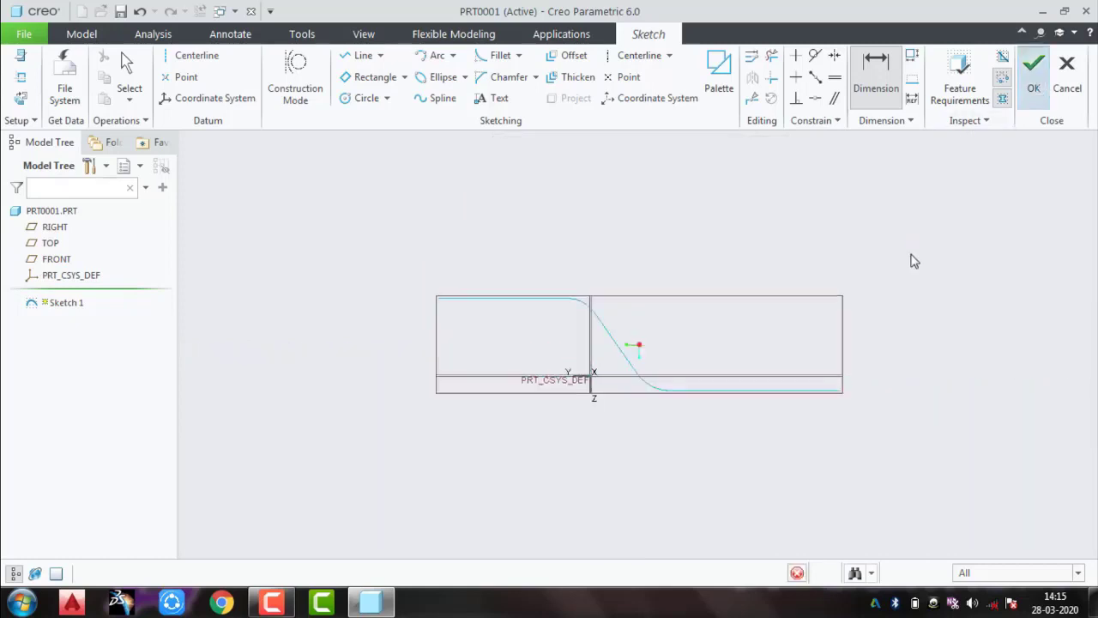
Step: Start a new sketch on the TOP datum plane
{"action": "middle_click_drag", "start_coordinate": [917, 260], "coordinate": [862, 302]}
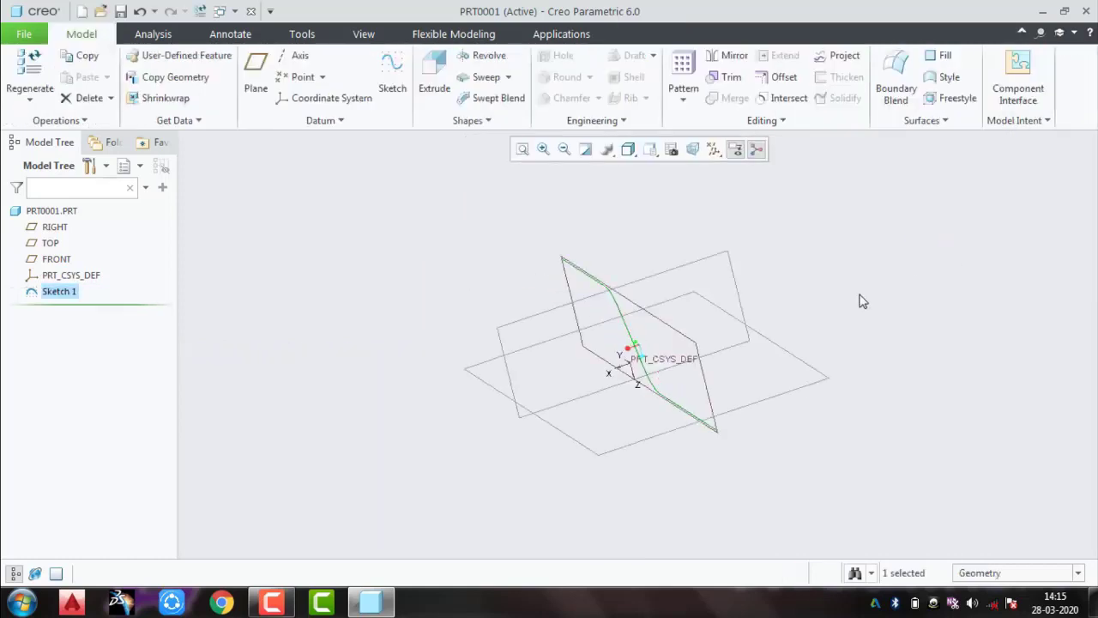
{"action": "left_click", "coordinate": [730, 255]}
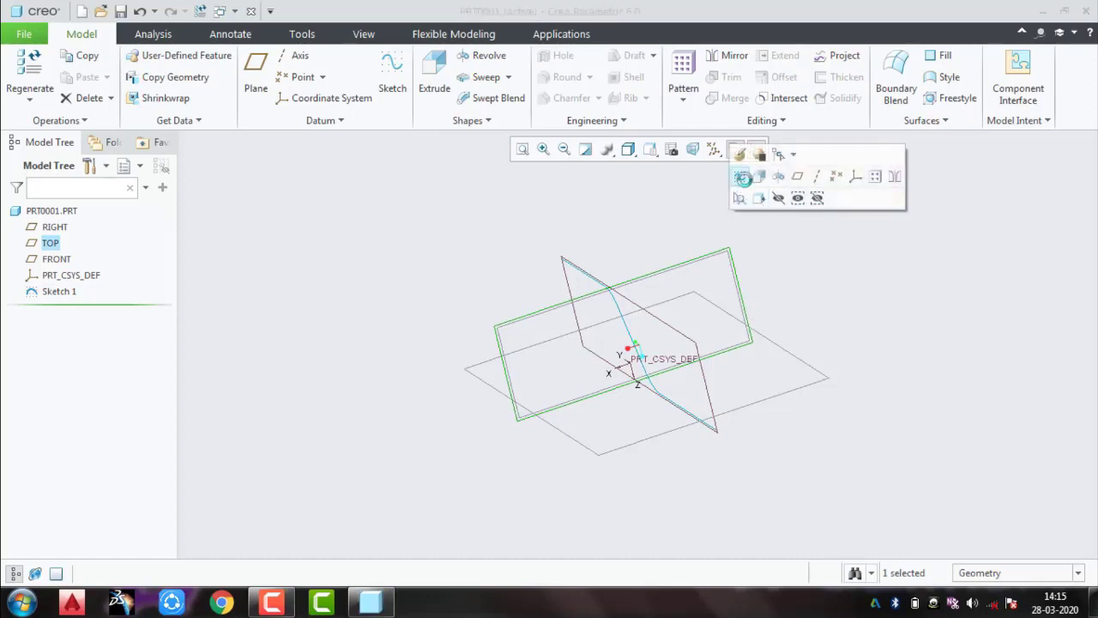
{"action": "left_click", "coordinate": [740, 176]}
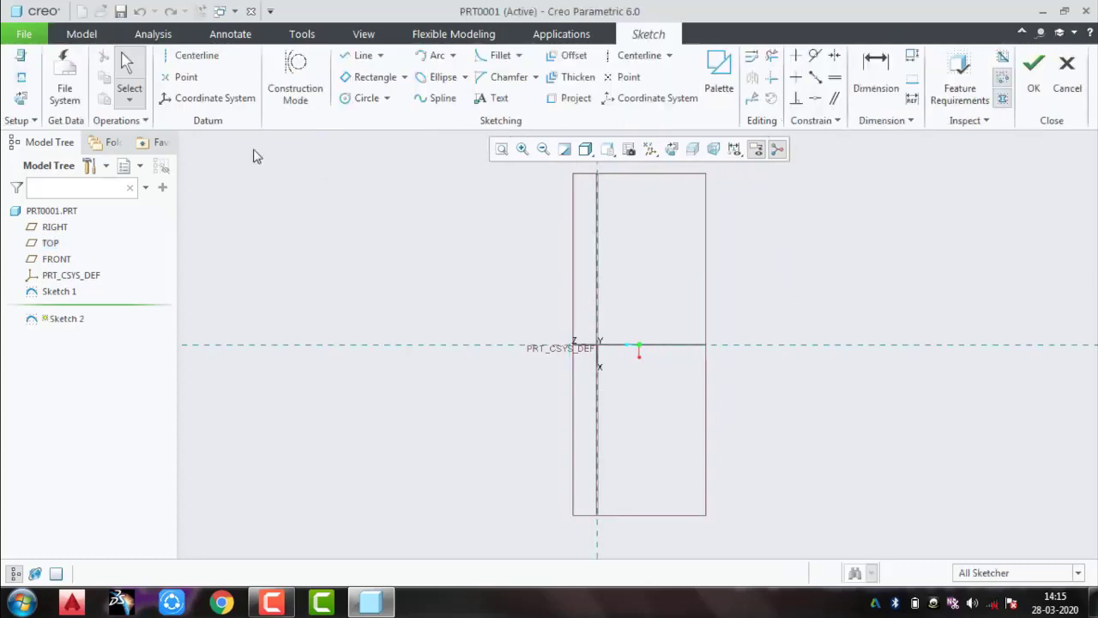
Step: Draw a small center rectangle on the horizontal axis and finish Sketch 2
{"action": "left_click", "coordinate": [404, 76]}
{"action": "left_click", "coordinate": [395, 131]}
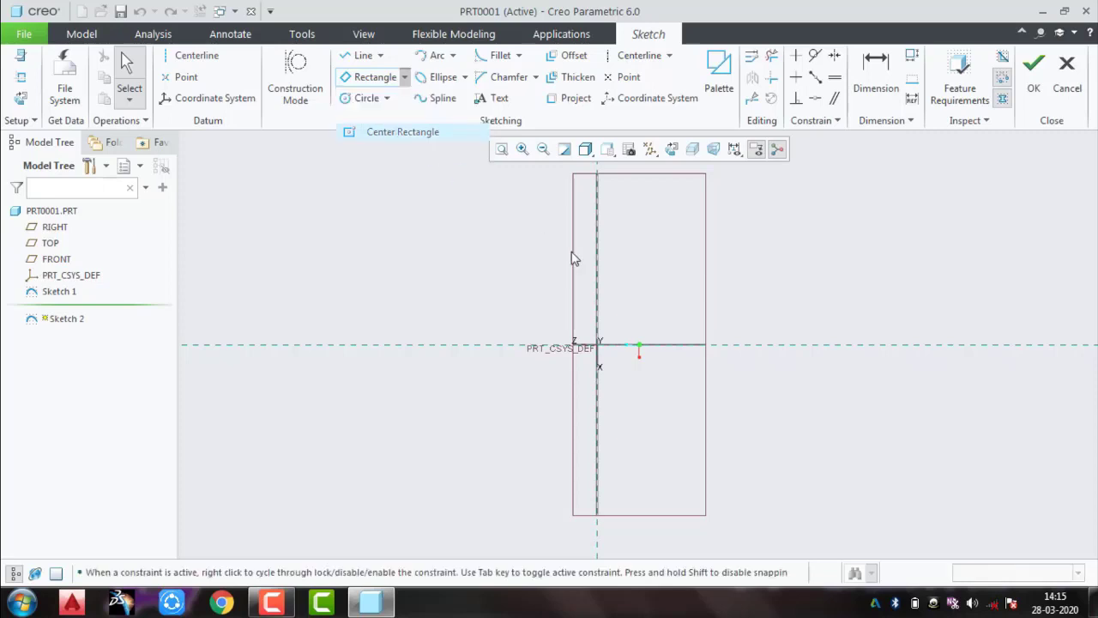
{"action": "left_click", "coordinate": [702, 345]}
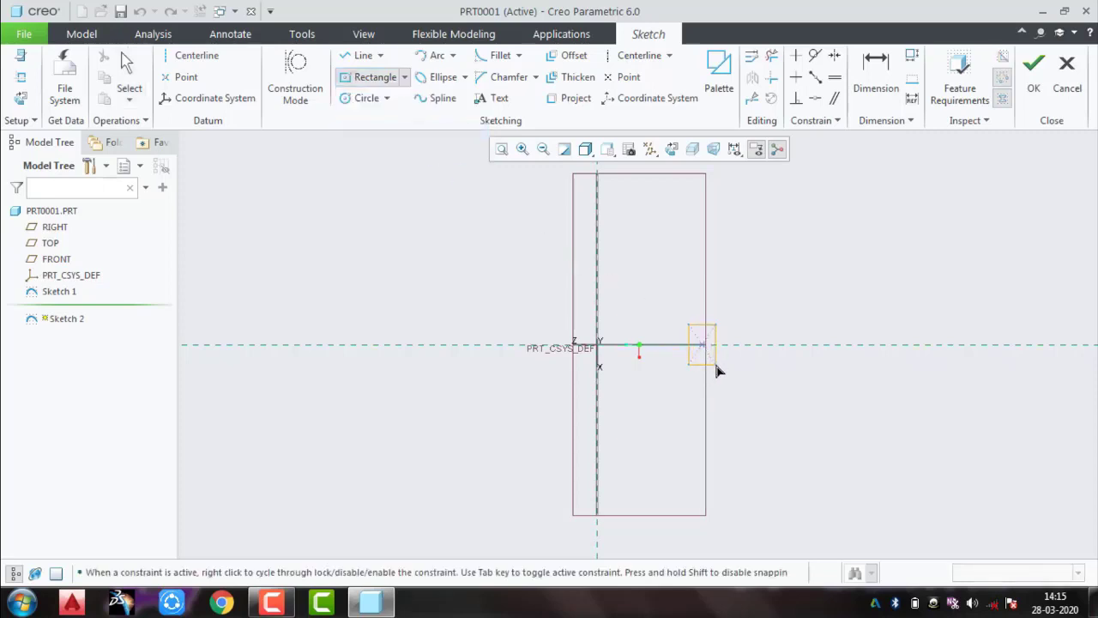
{"action": "left_click", "coordinate": [716, 363]}
{"action": "middle_click", "coordinate": [749, 318]}
{"action": "mouse_move", "coordinate": [795, 375]}
{"action": "middle_mouse_down"}
{"action": "mouse_move", "coordinate": [775, 363]}
{"action": "mouse_move", "coordinate": [761, 316]}
{"action": "mouse_move", "coordinate": [790, 243]}
{"action": "mouse_move", "coordinate": [782, 229]}
{"action": "mouse_move", "coordinate": [777, 255]}
{"action": "mouse_move", "coordinate": [730, 223]}
{"action": "mouse_move", "coordinate": [694, 171]}
{"action": "mouse_move", "coordinate": [682, 180]}
{"action": "middle_mouse_up"}
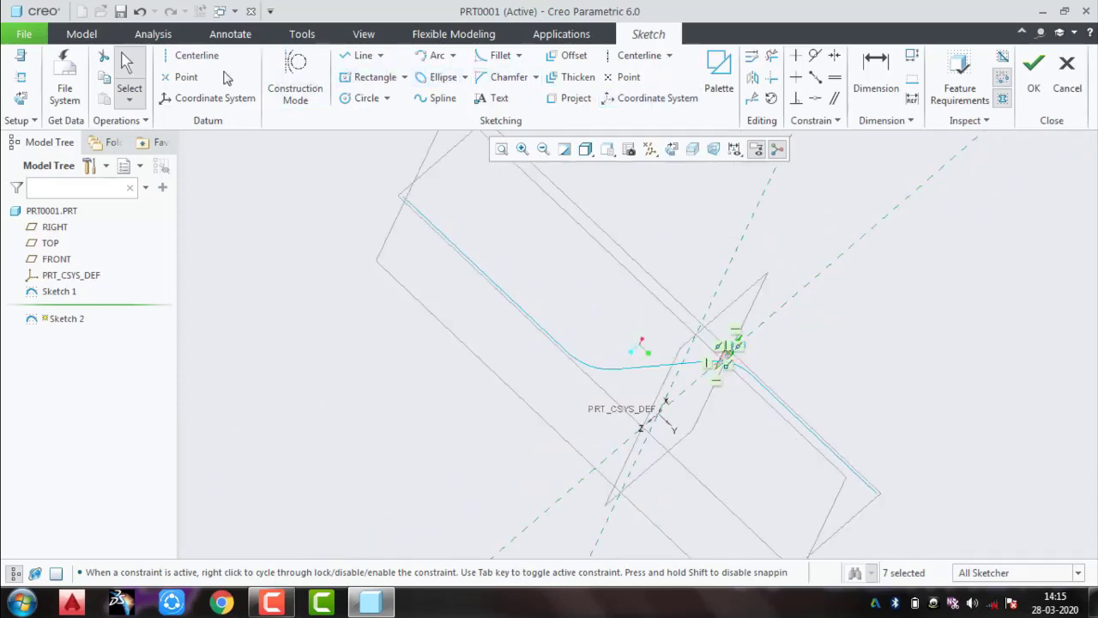
{"action": "left_click", "coordinate": [1033, 69]}
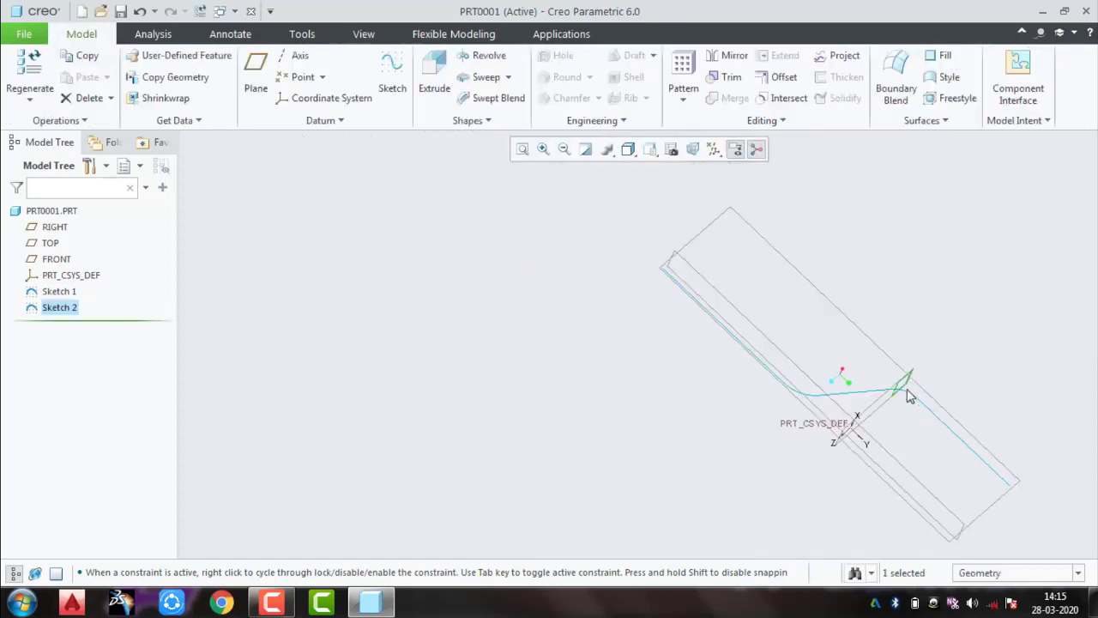
Step: Extrude the rectangle symmetrically to a depth of about 330.80
{"action": "left_click", "coordinate": [438, 76]}
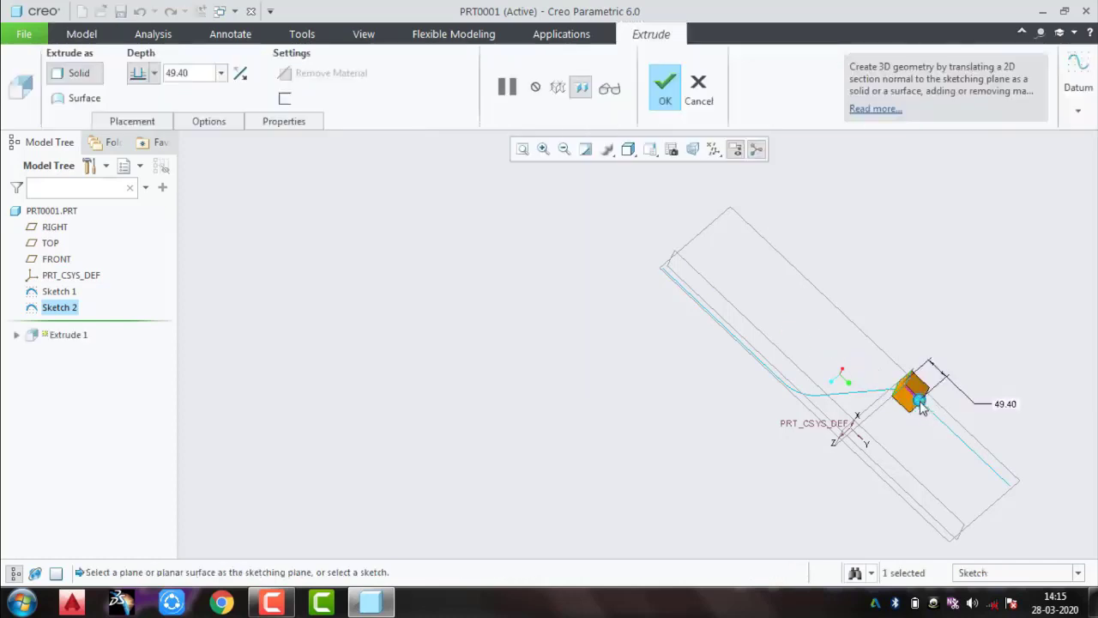
{"action": "left_click_drag", "start_coordinate": [919, 400], "coordinate": [1019, 496]}
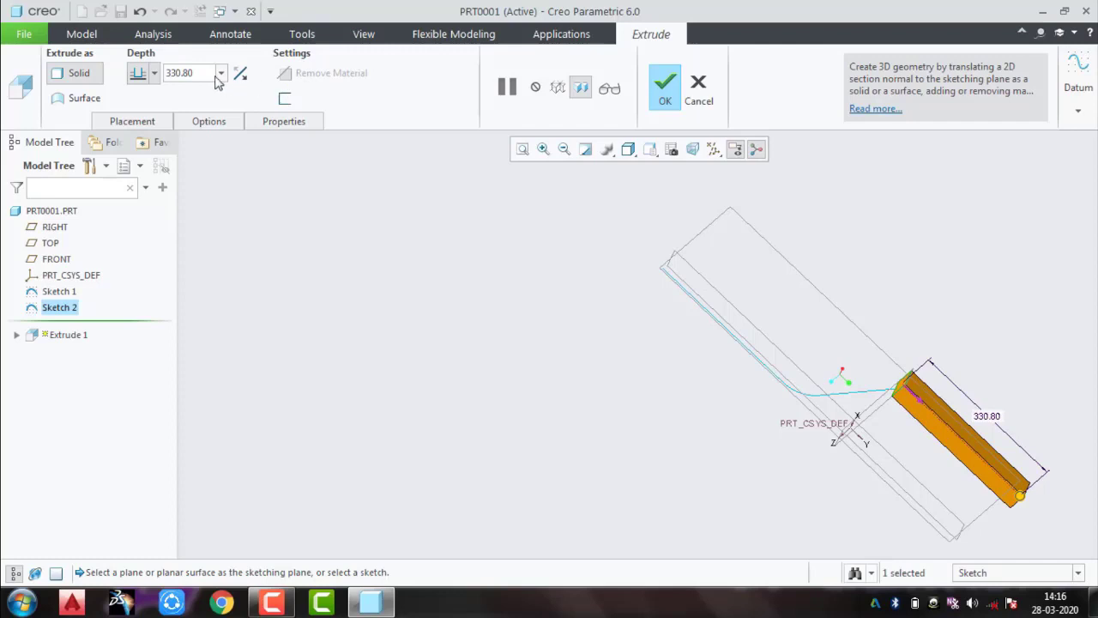
{"action": "left_click", "coordinate": [155, 75]}
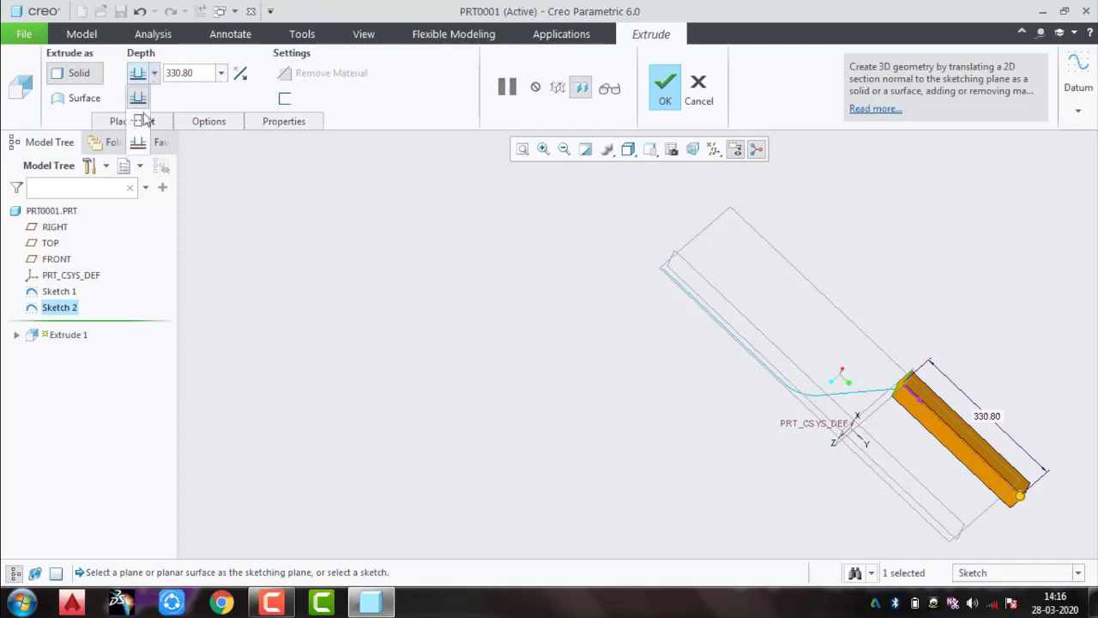
{"action": "left_click", "coordinate": [140, 115]}
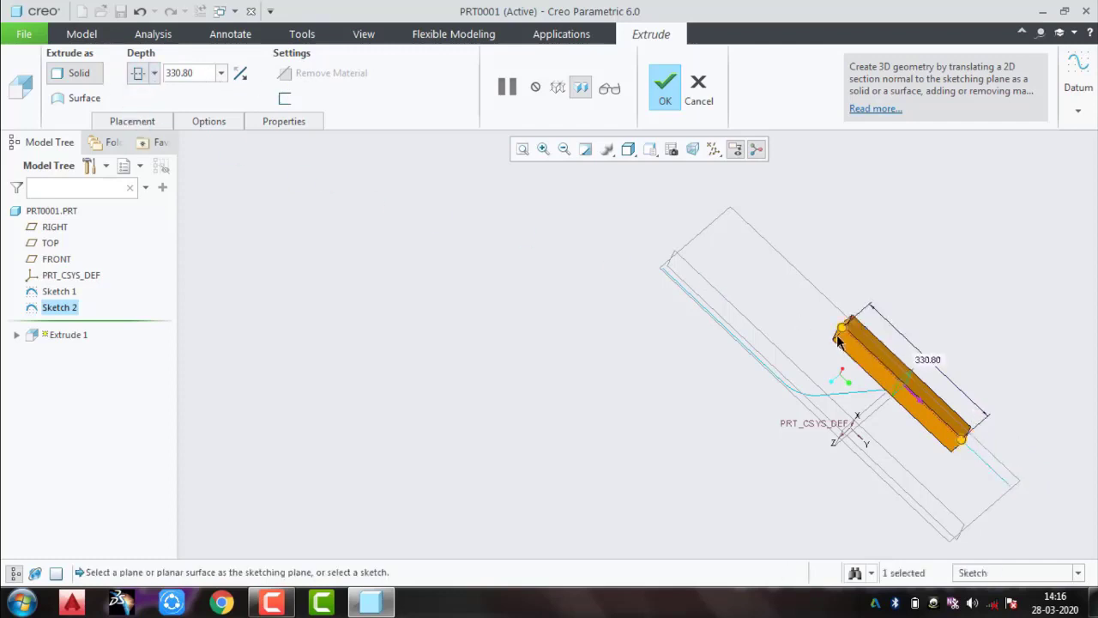
Step: Set both Side 1 and Side 2 of the extrusion to Blind depth
{"action": "left_click", "coordinate": [155, 76]}
{"action": "left_click", "coordinate": [211, 123]}
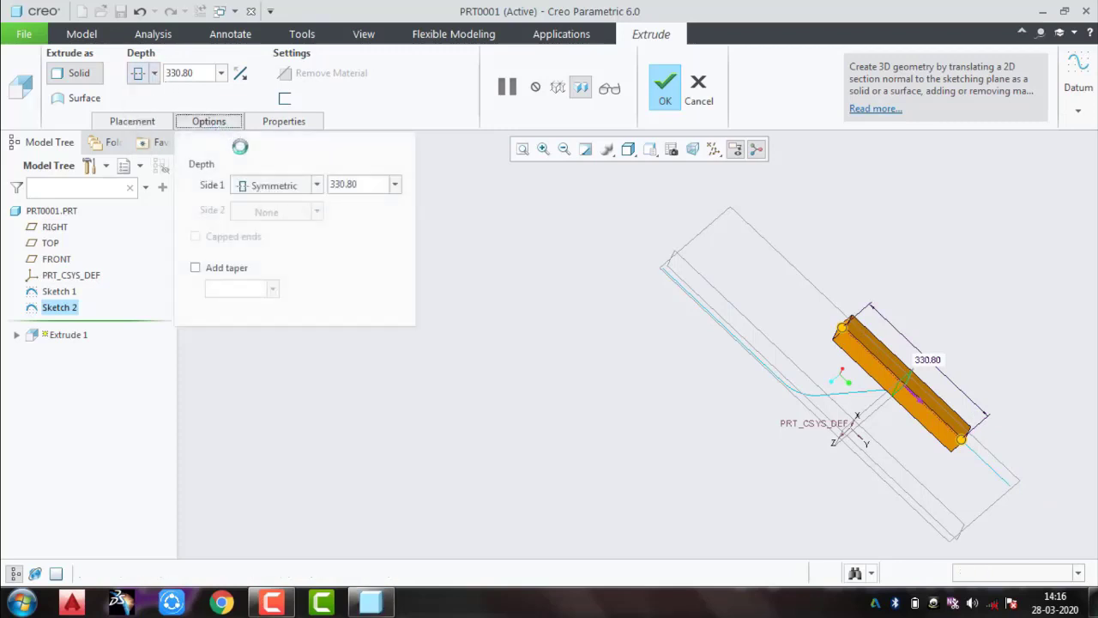
{"action": "left_click", "coordinate": [276, 185]}
{"action": "left_click", "coordinate": [274, 203]}
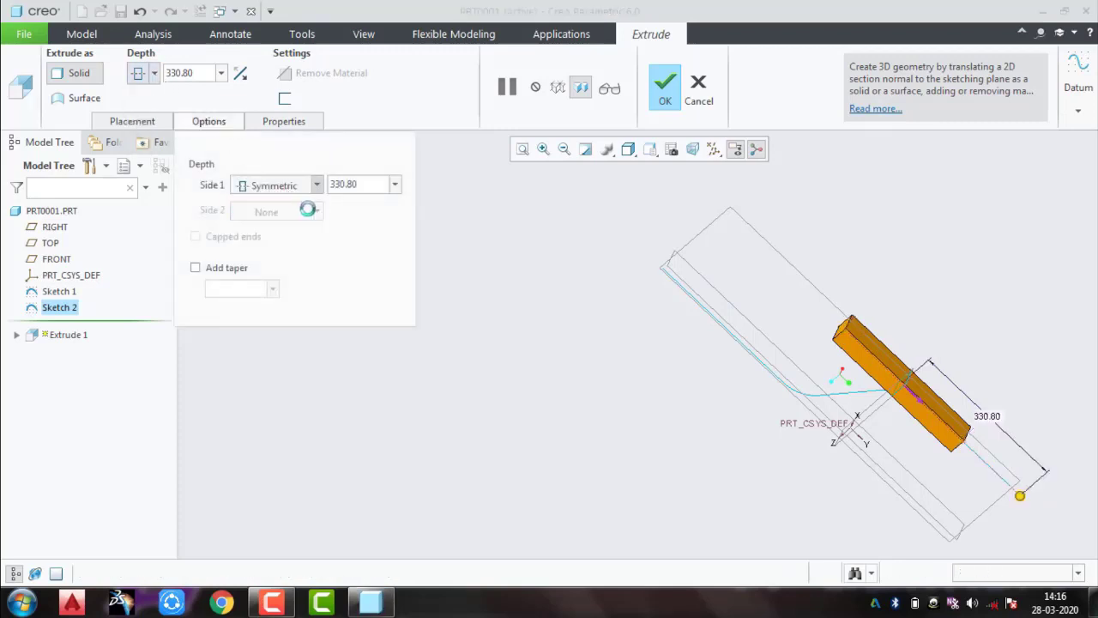
{"action": "left_click", "coordinate": [314, 212]}
{"action": "left_click", "coordinate": [260, 230]}
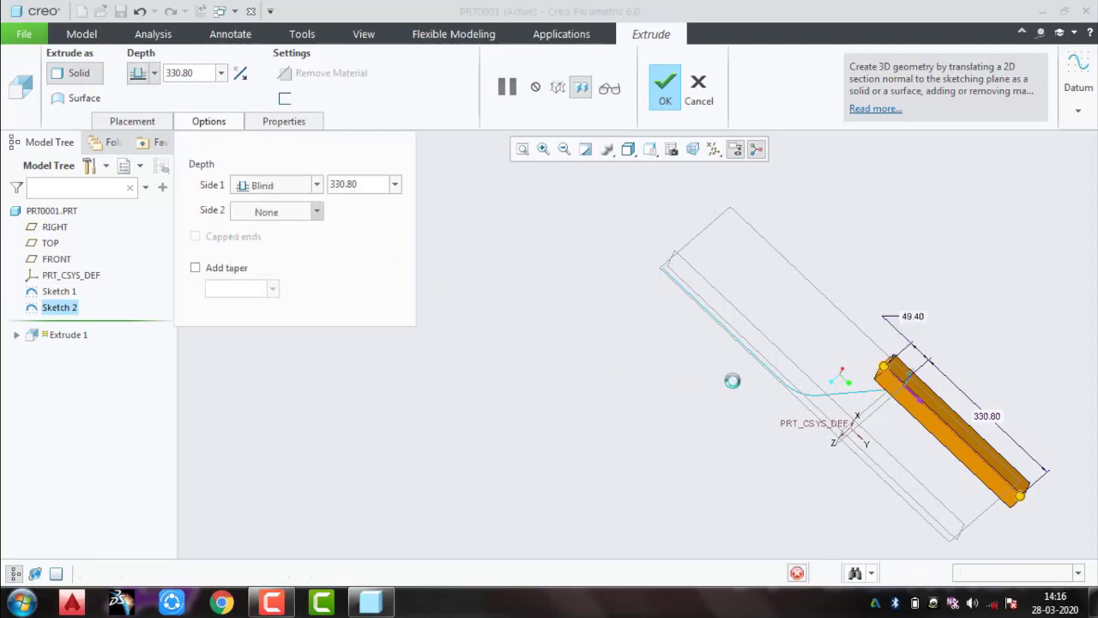
Step: Lengthen Side 2 to about 453 and extend the left end past the curve, then confirm Extrude 1
{"action": "left_click_drag", "start_coordinate": [746, 238], "coordinate": [735, 221]}
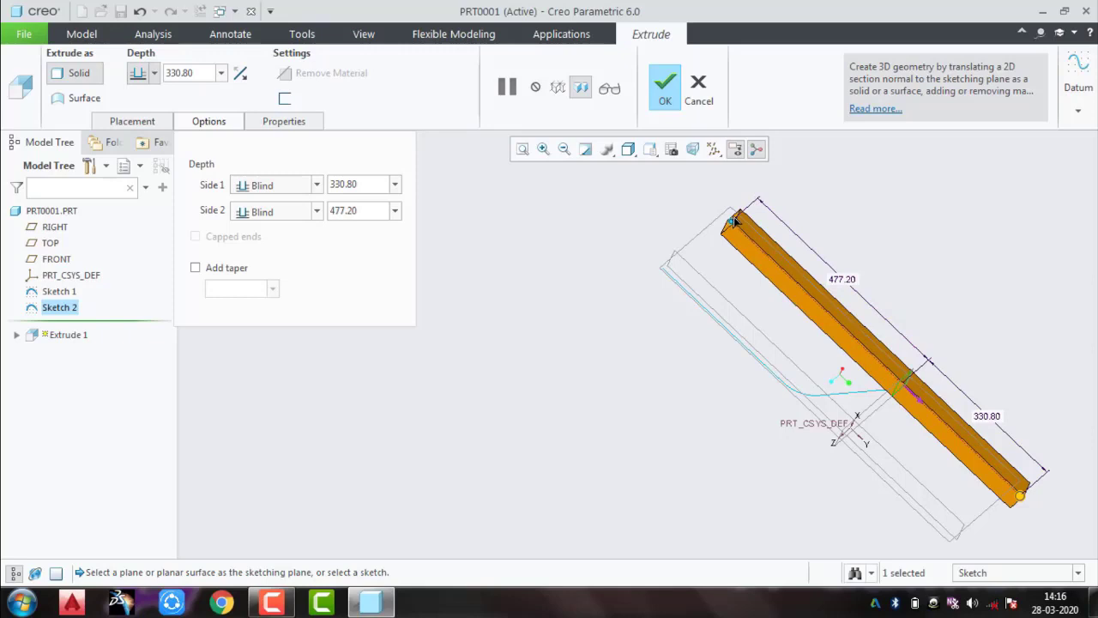
{"action": "middle_click_drag", "start_coordinate": [863, 409], "coordinate": [904, 372]}
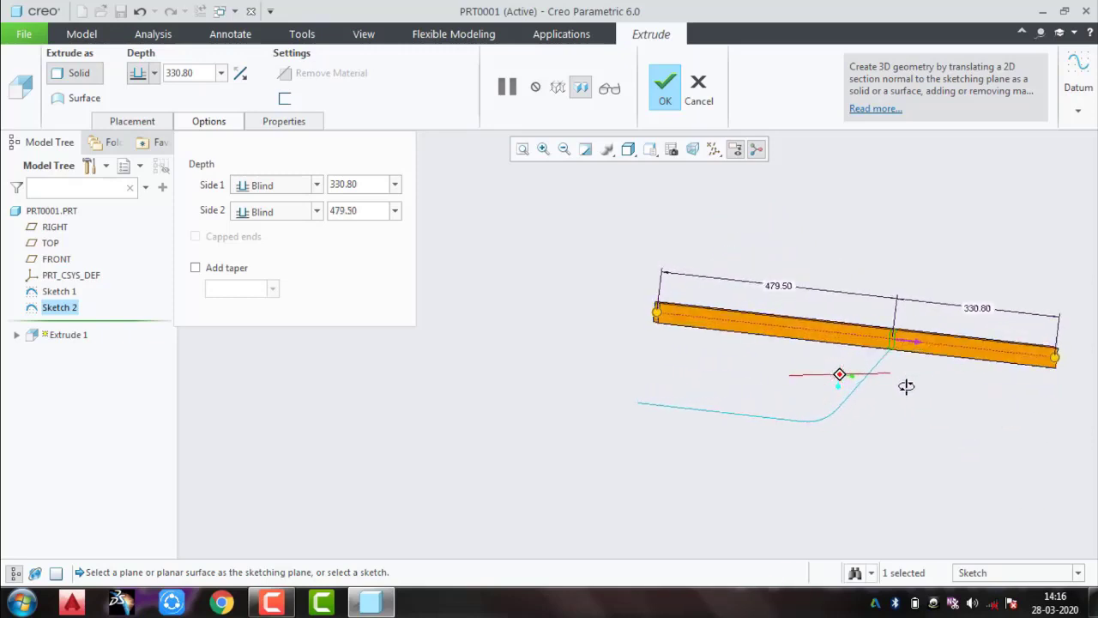
{"action": "middle_click_drag", "start_coordinate": [904, 371], "coordinate": [904, 396]}
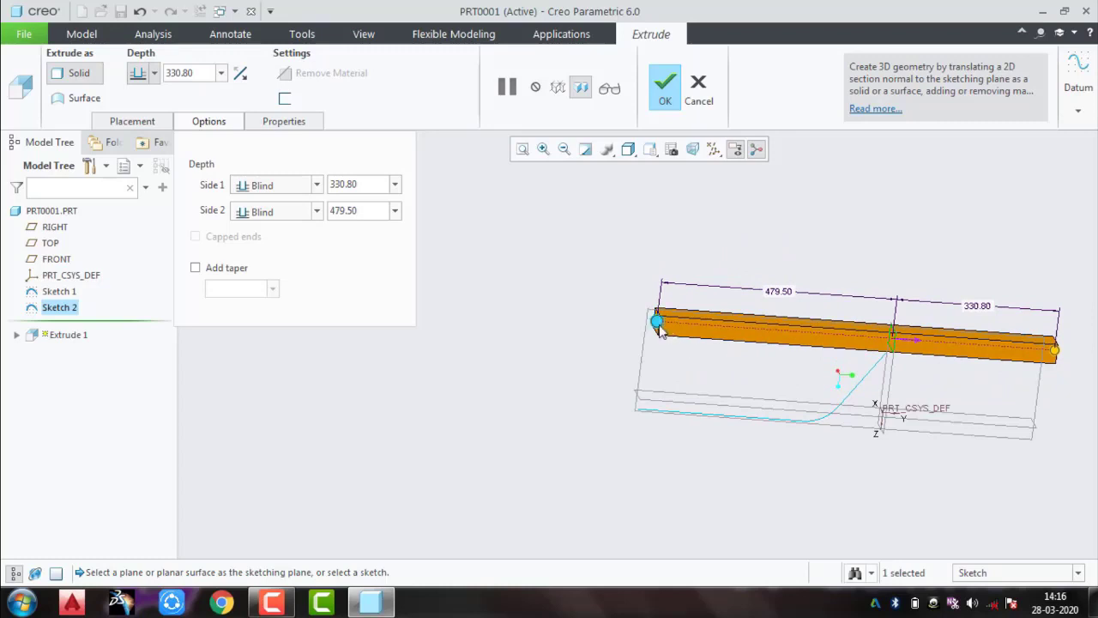
{"action": "left_click_drag", "start_coordinate": [660, 332], "coordinate": [629, 337]}
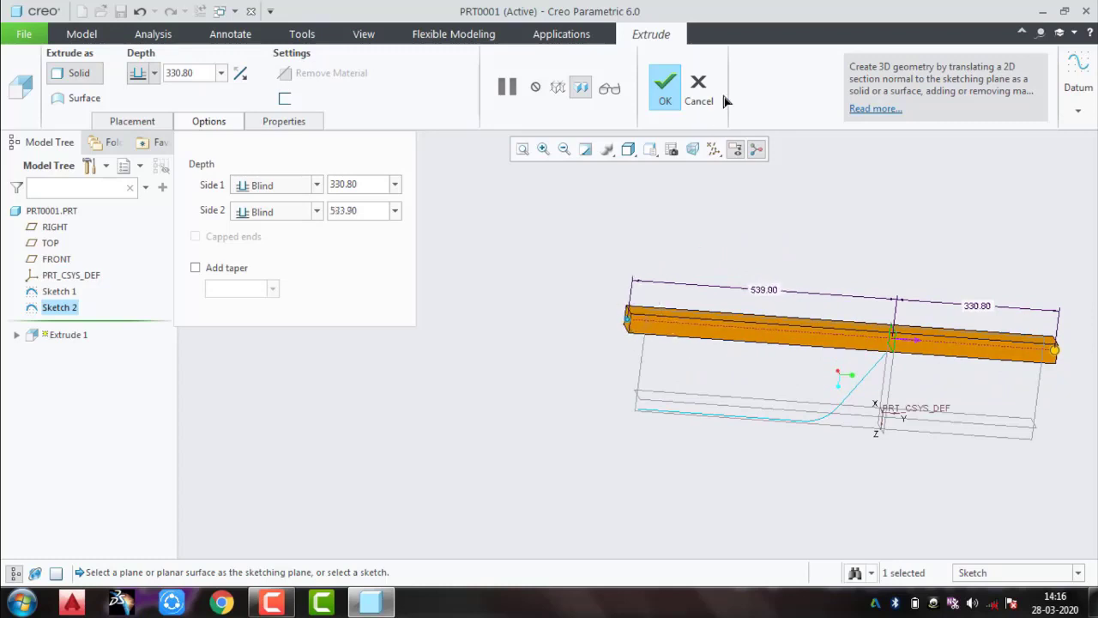
{"action": "left_click", "coordinate": [665, 83]}
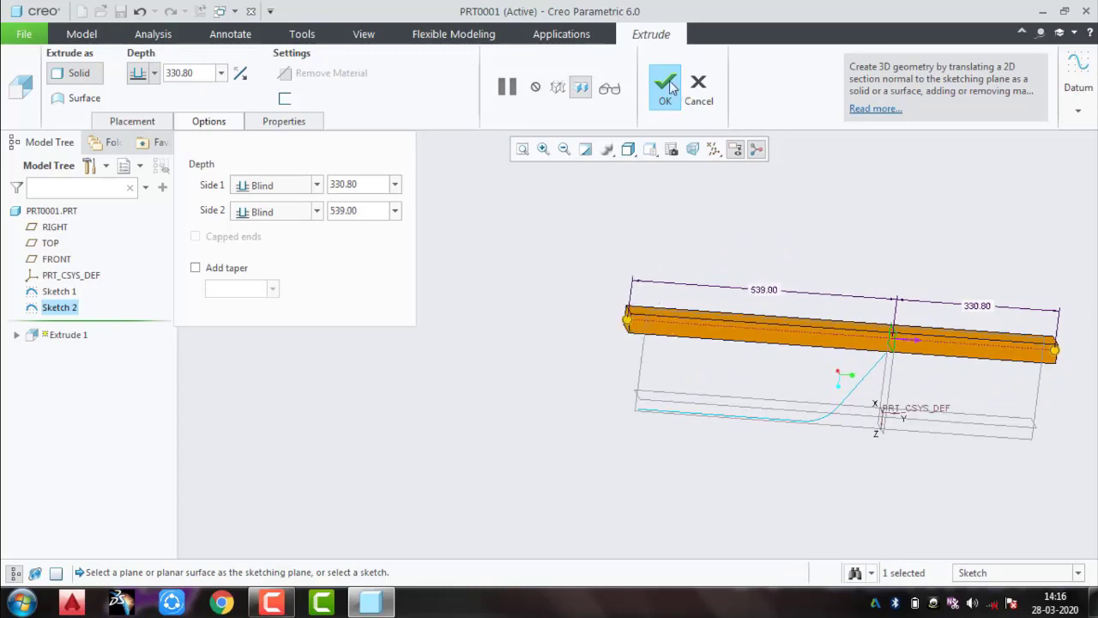
{"action": "left_click", "coordinate": [742, 233]}
Step: Create a Spinal Bend using the solid bar as bend geometry and the Sketch 1 curve as spine
{"action": "left_click", "coordinate": [592, 120]}
{"action": "left_click", "coordinate": [570, 157]}
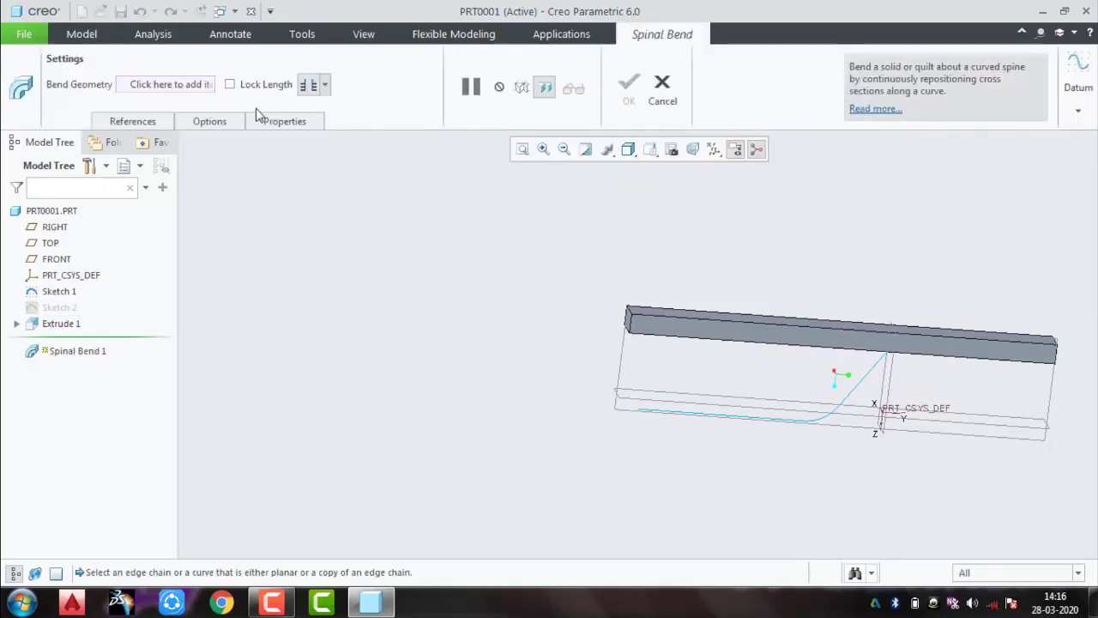
{"action": "left_click", "coordinate": [117, 124]}
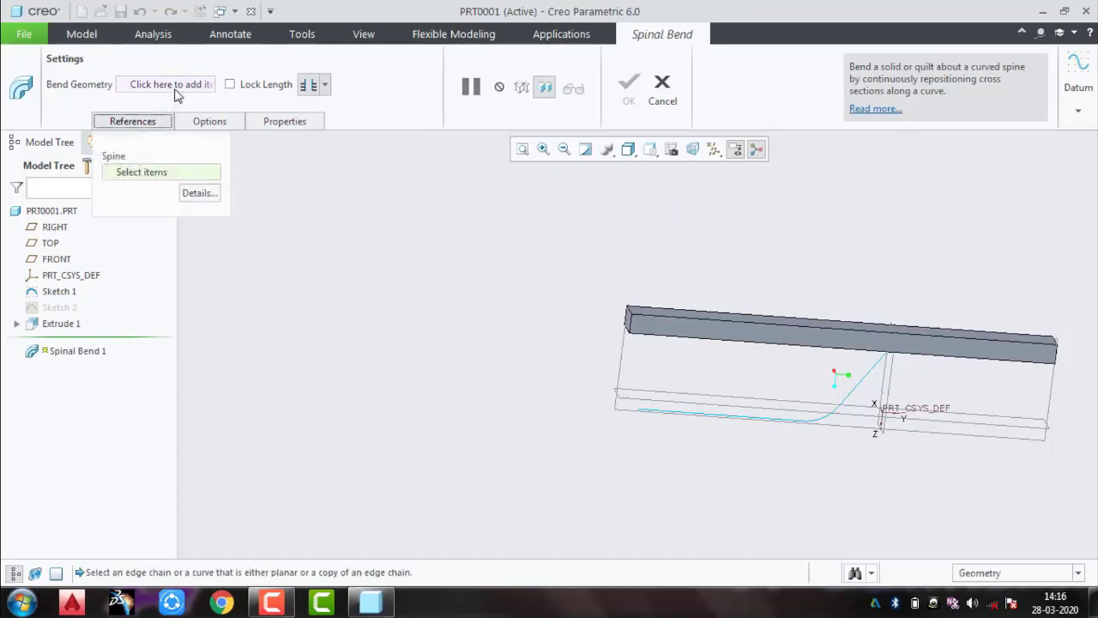
{"action": "left_click", "coordinate": [168, 86]}
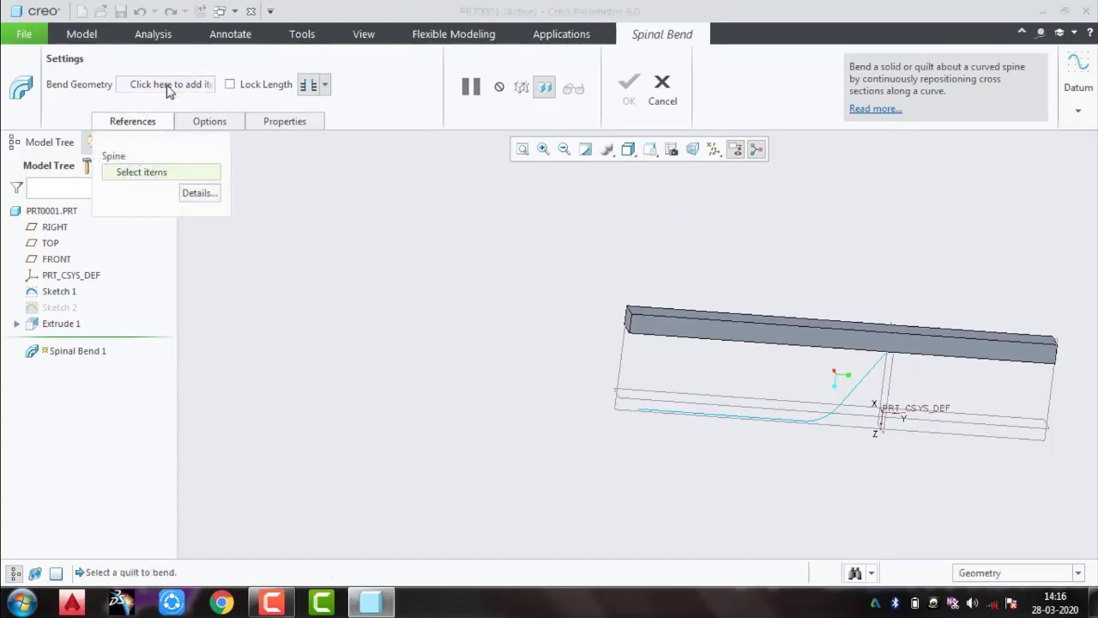
{"action": "left_click", "coordinate": [640, 326]}
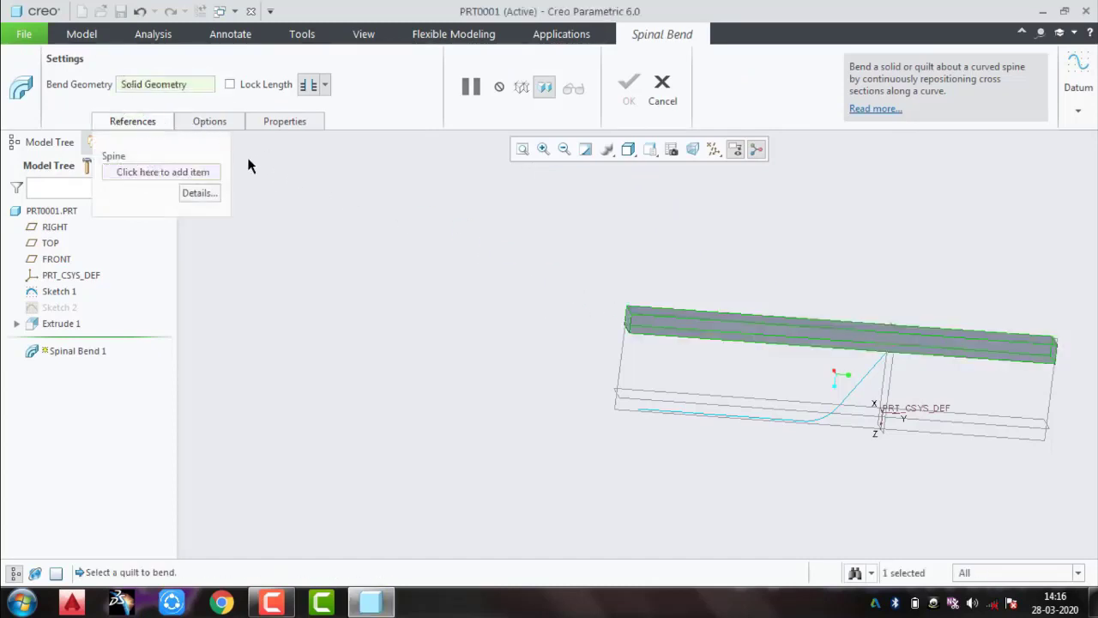
{"action": "left_click", "coordinate": [182, 174]}
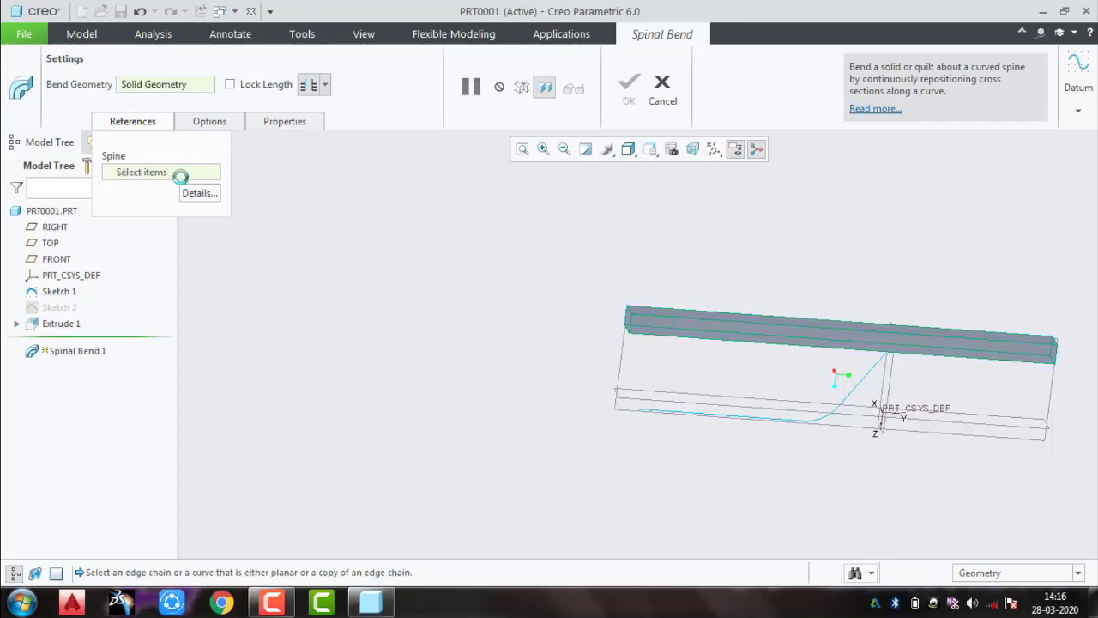
{"action": "left_click", "coordinate": [698, 412]}
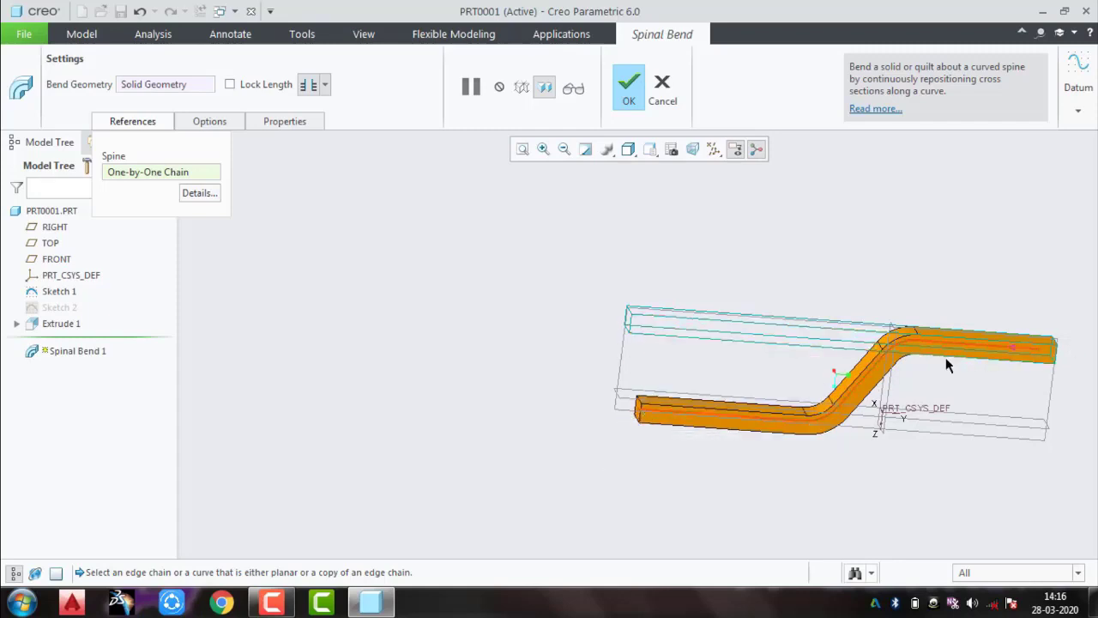
{"action": "mouse_move", "coordinate": [938, 421]}
{"action": "middle_mouse_down"}
{"action": "mouse_move", "coordinate": [850, 412]}
{"action": "mouse_move", "coordinate": [973, 392]}
{"action": "mouse_move", "coordinate": [959, 379]}
{"action": "mouse_move", "coordinate": [946, 387]}
{"action": "mouse_move", "coordinate": [943, 414]}
{"action": "mouse_move", "coordinate": [959, 412]}
{"action": "mouse_move", "coordinate": [956, 395]}
{"action": "mouse_move", "coordinate": [926, 387]}
{"action": "middle_mouse_up"}
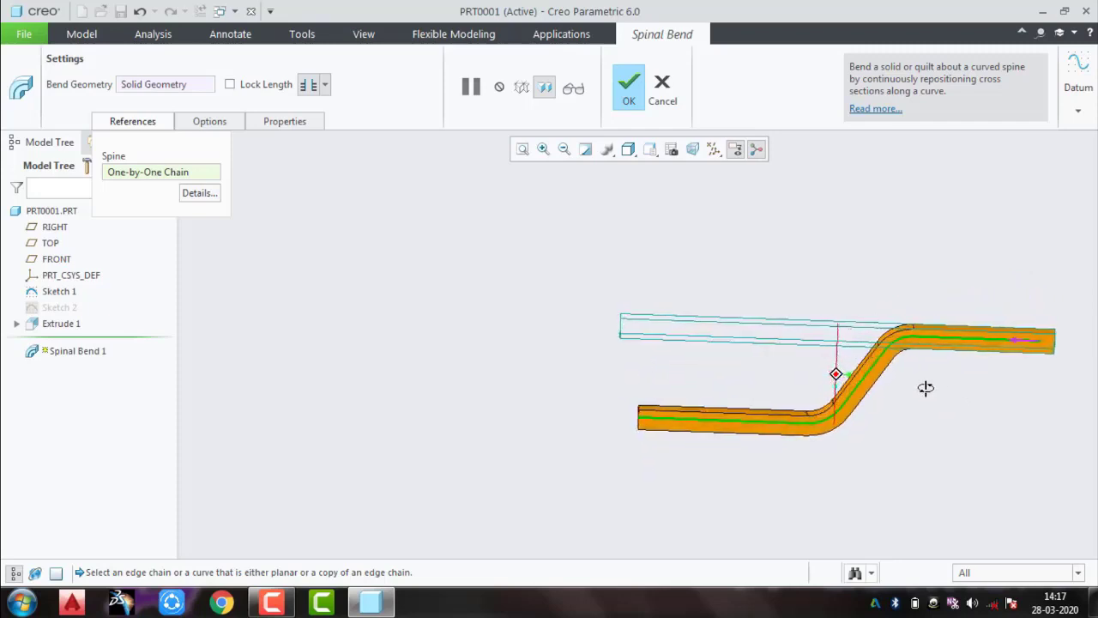
{"action": "left_click", "coordinate": [630, 100]}
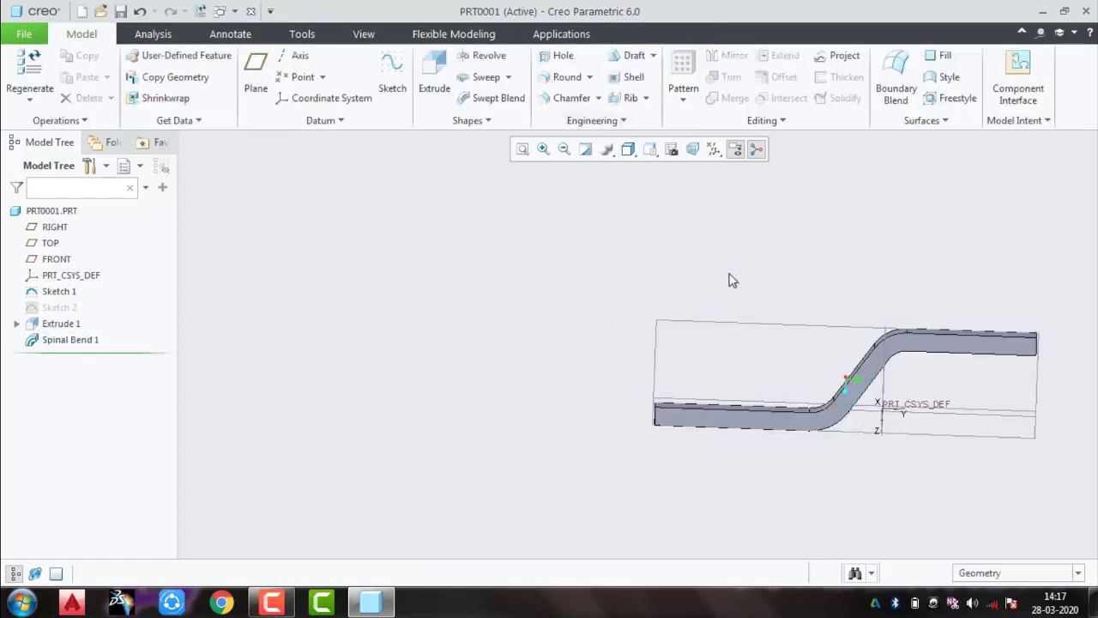
Step: Undo the spinal bend, the extrusion and their sketches
{"action": "mouse_move", "coordinate": [732, 281]}
{"action": "middle_mouse_down"}
{"action": "mouse_move", "coordinate": [755, 282]}
{"action": "mouse_move", "coordinate": [780, 326]}
{"action": "mouse_move", "coordinate": [755, 334]}
{"action": "mouse_move", "coordinate": [754, 310]}
{"action": "middle_mouse_up"}
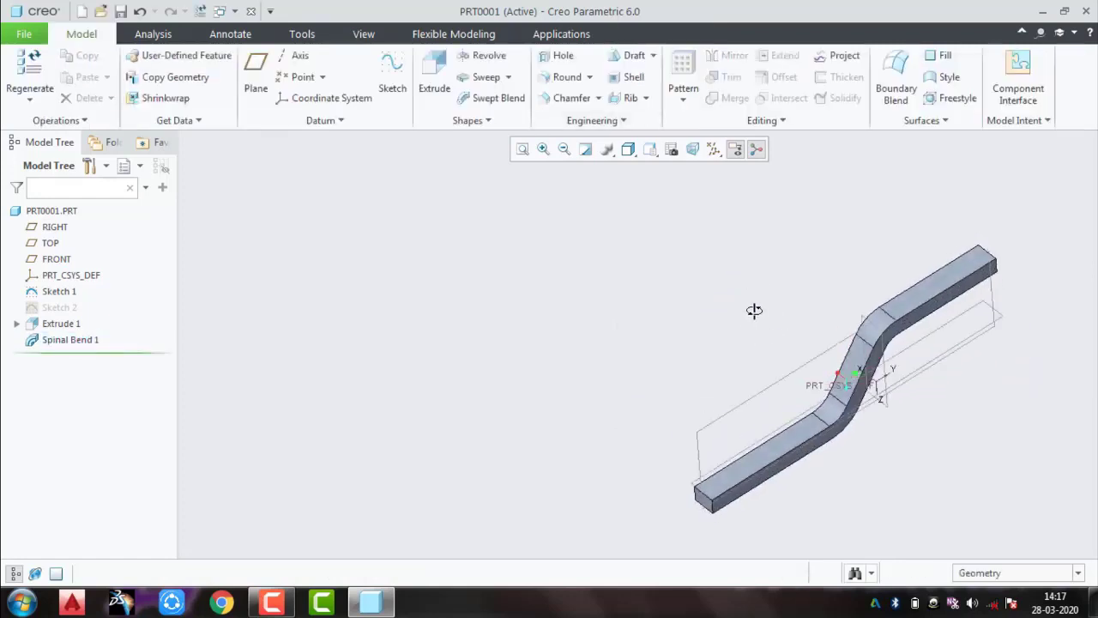
{"action": "key", "text": "ctrl+z"}
{"action": "key", "text": "ctrl+z"}
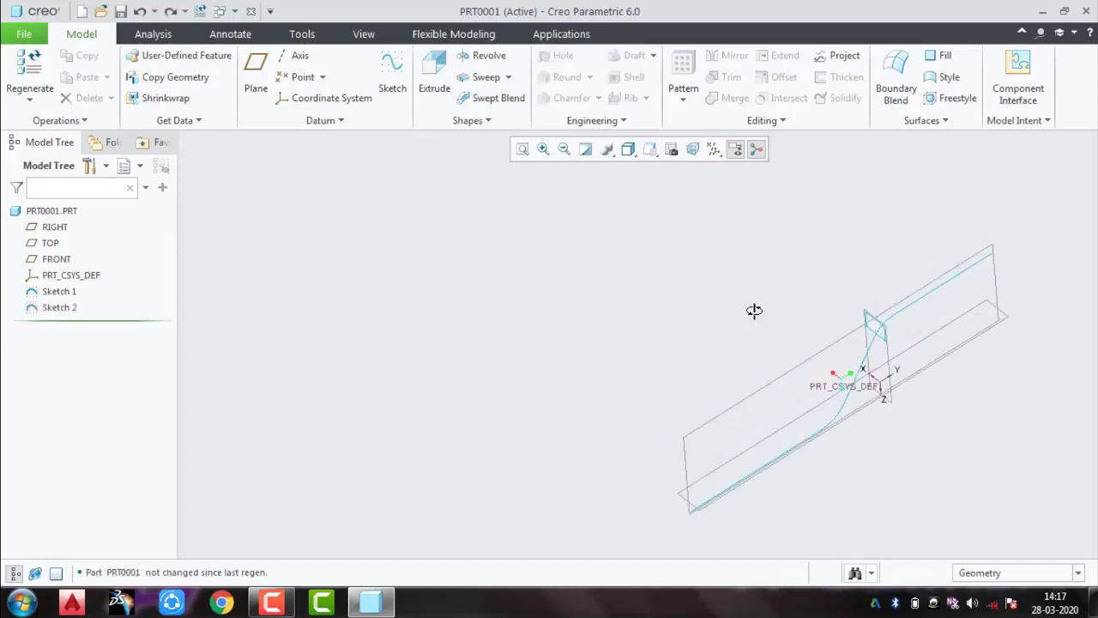
{"action": "key", "text": "ctrl+z"}
{"action": "key", "text": "ctrl+z"}
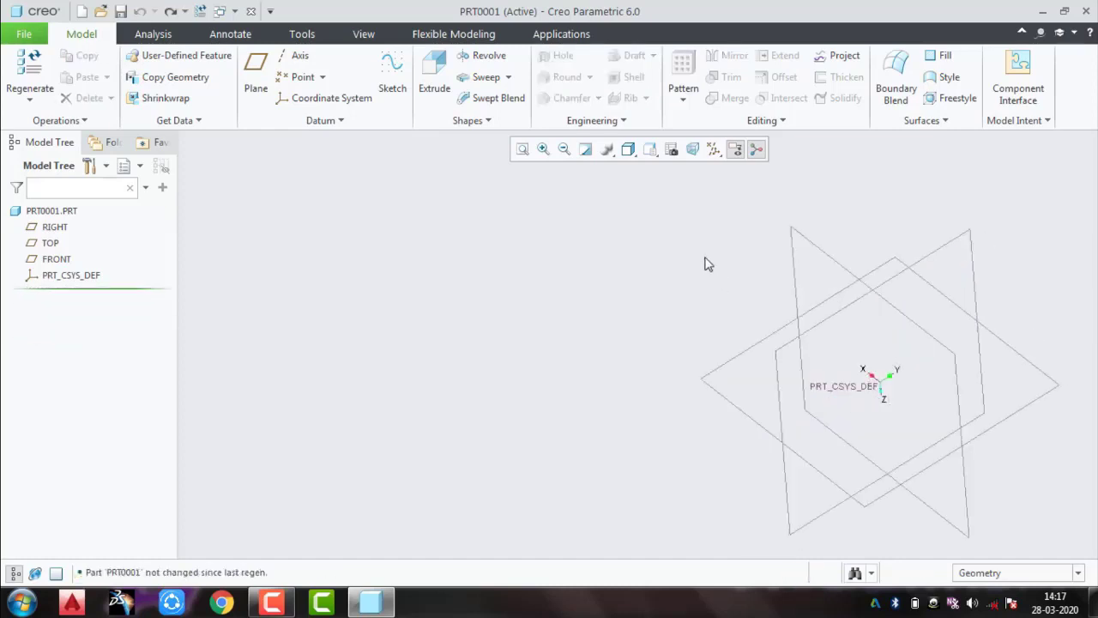
Step: Start a new sketch on the RIGHT datum plane
{"action": "left_click", "coordinate": [624, 121]}
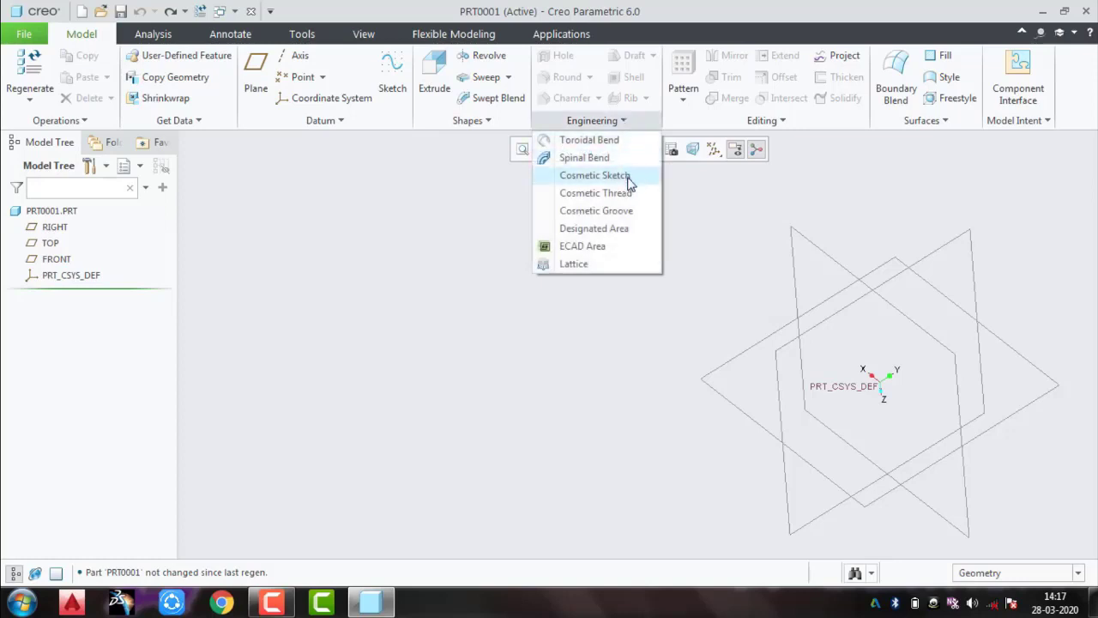
{"action": "left_click", "coordinate": [421, 326]}
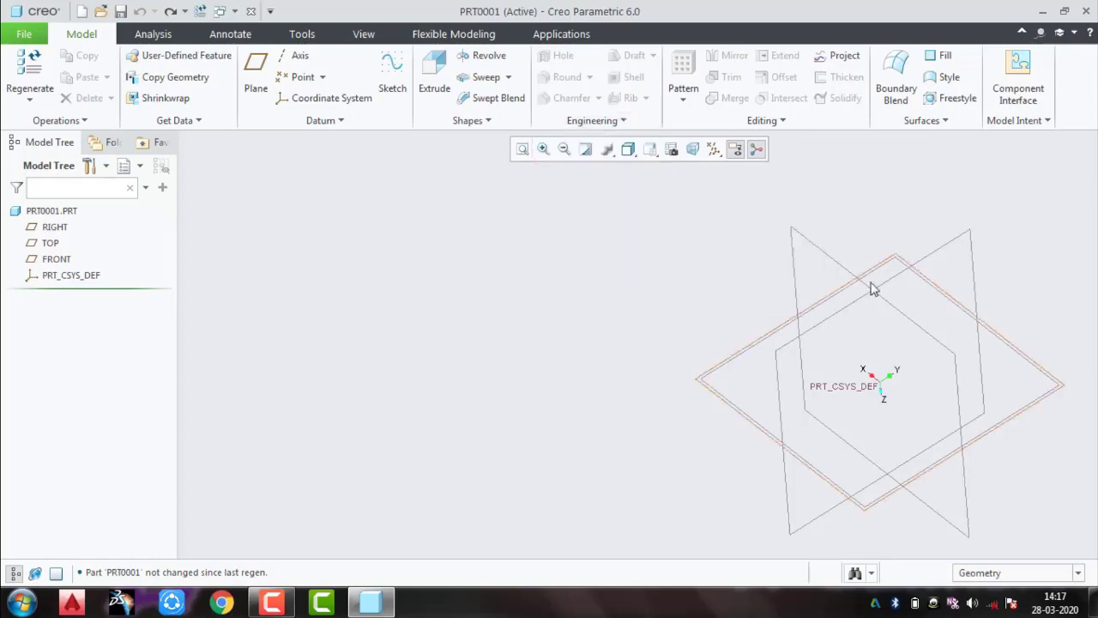
{"action": "left_click", "coordinate": [923, 266]}
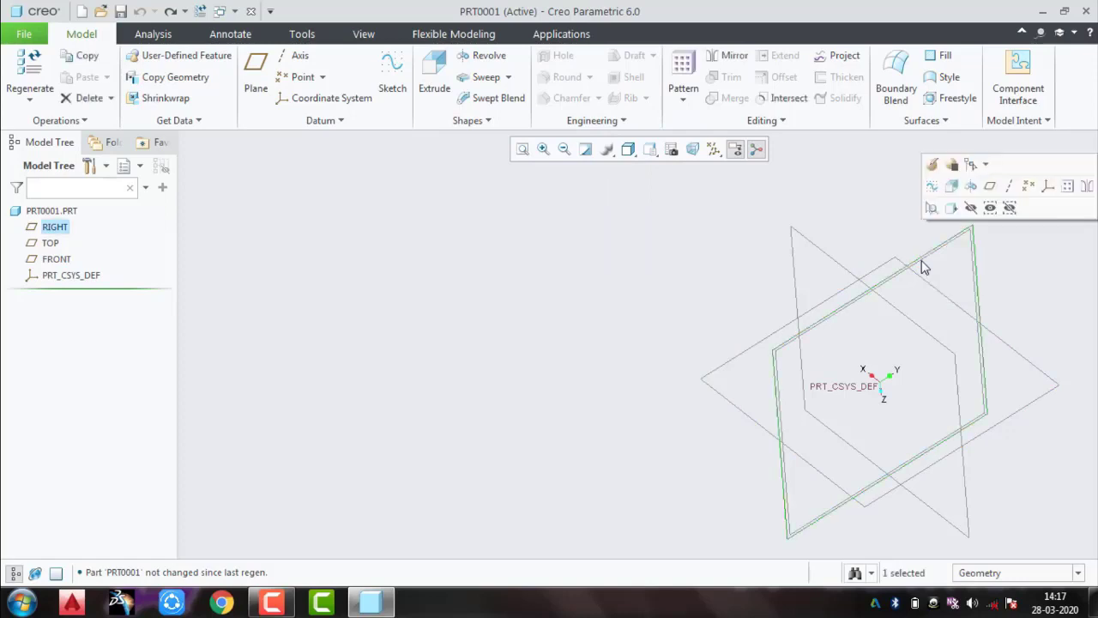
{"action": "left_click", "coordinate": [933, 204]}
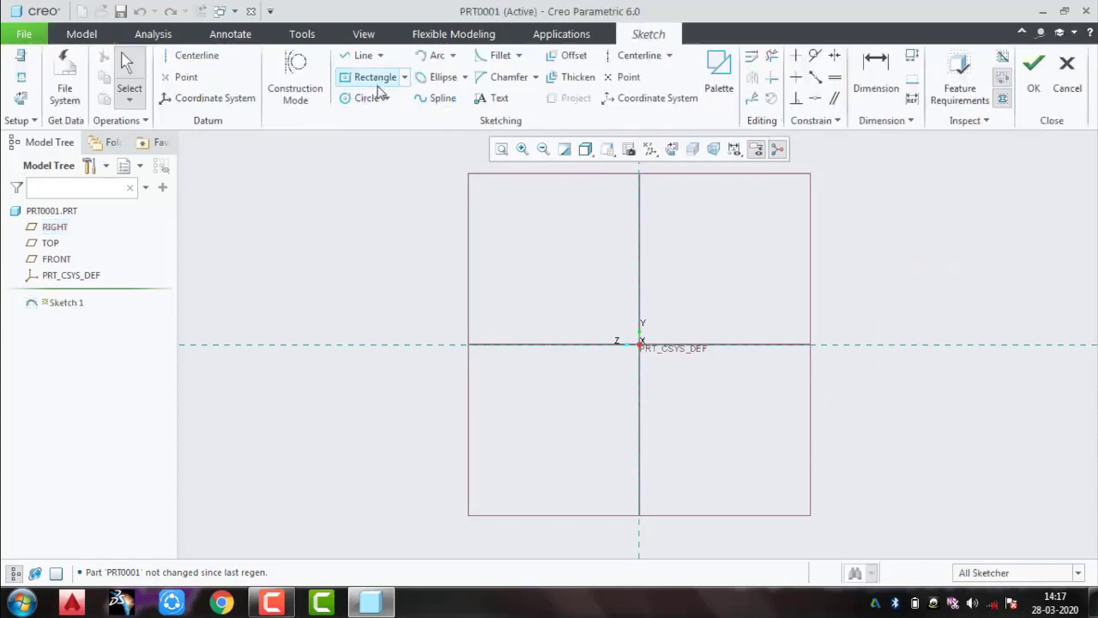
Step: Sketch a rectangle centred on the origin and finish the sketch
{"action": "left_click", "coordinate": [381, 83]}
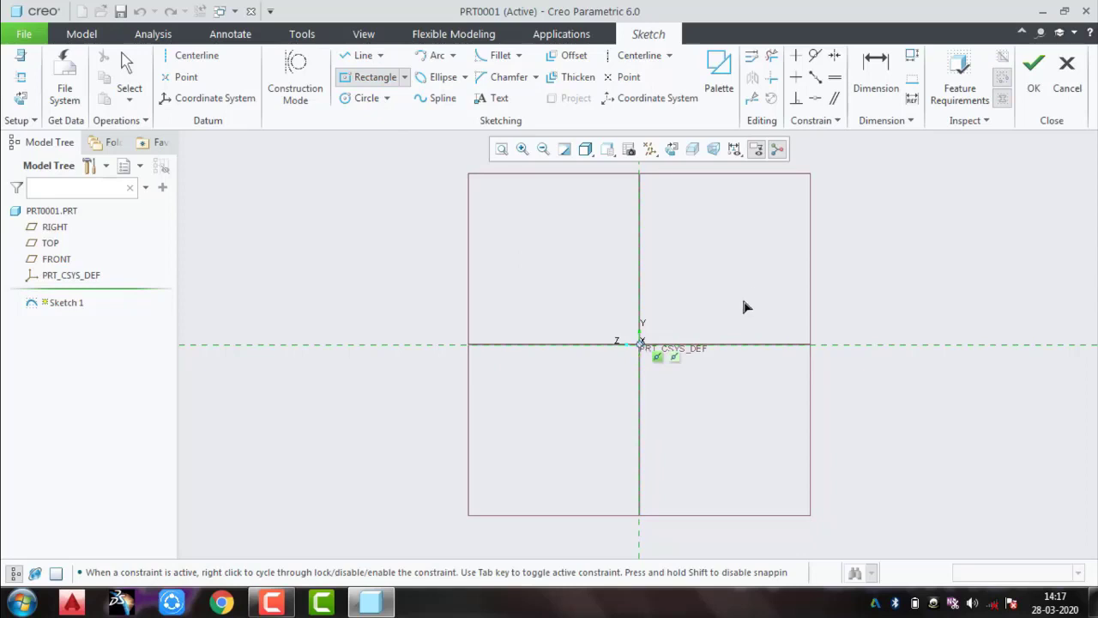
{"action": "left_click", "coordinate": [788, 260]}
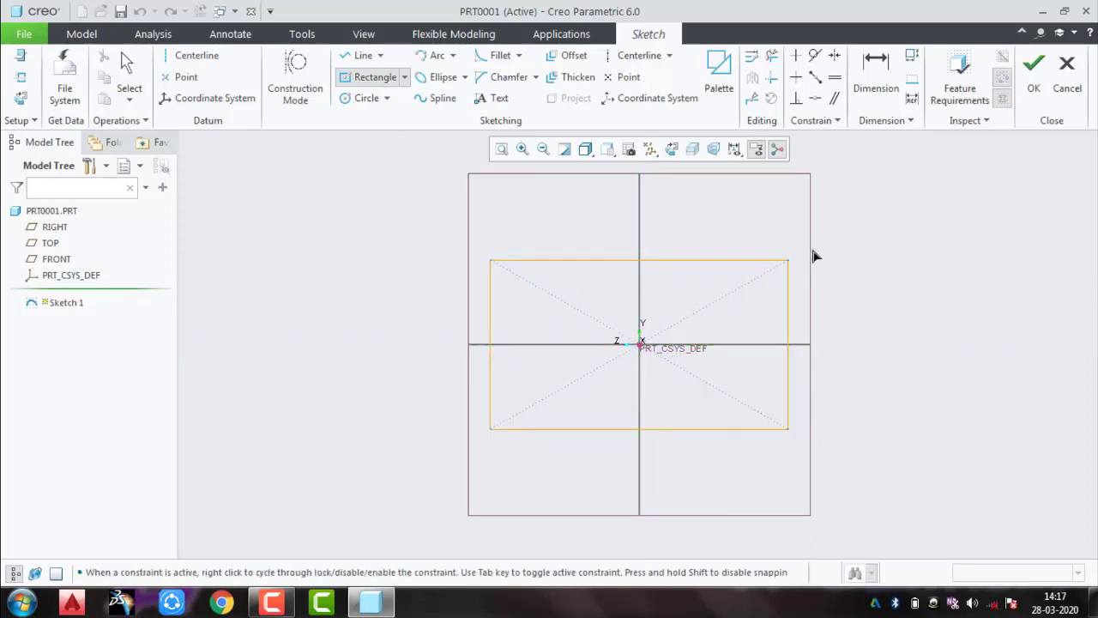
{"action": "middle_click", "coordinate": [862, 254]}
{"action": "left_click", "coordinate": [1034, 72]}
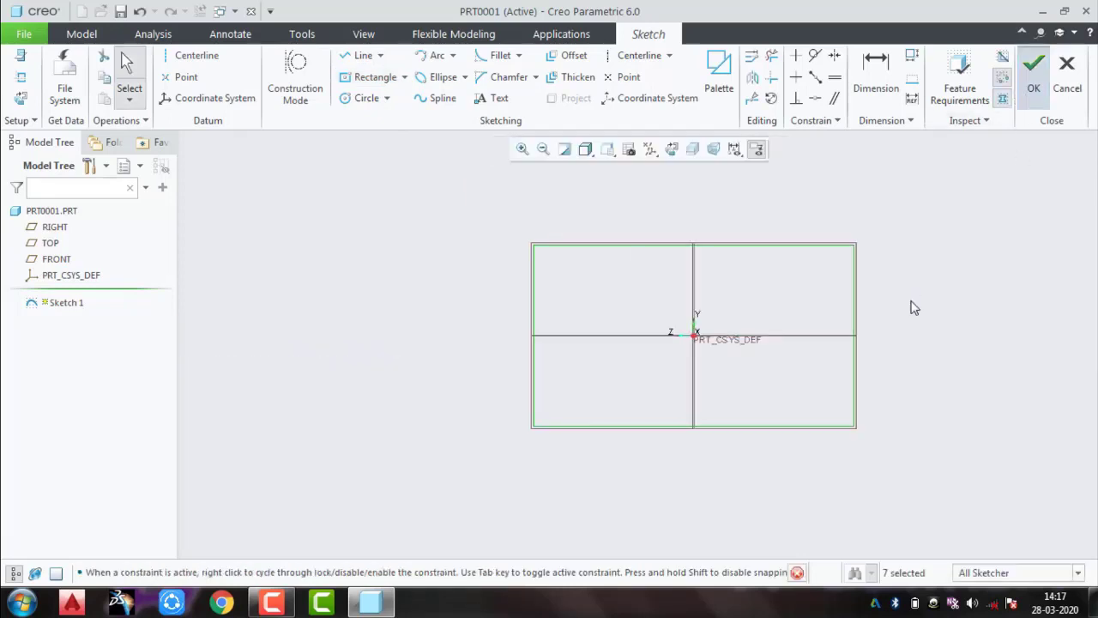
Step: Extrude the rectangle into a solid block 346.60 deep
{"action": "left_click", "coordinate": [434, 73]}
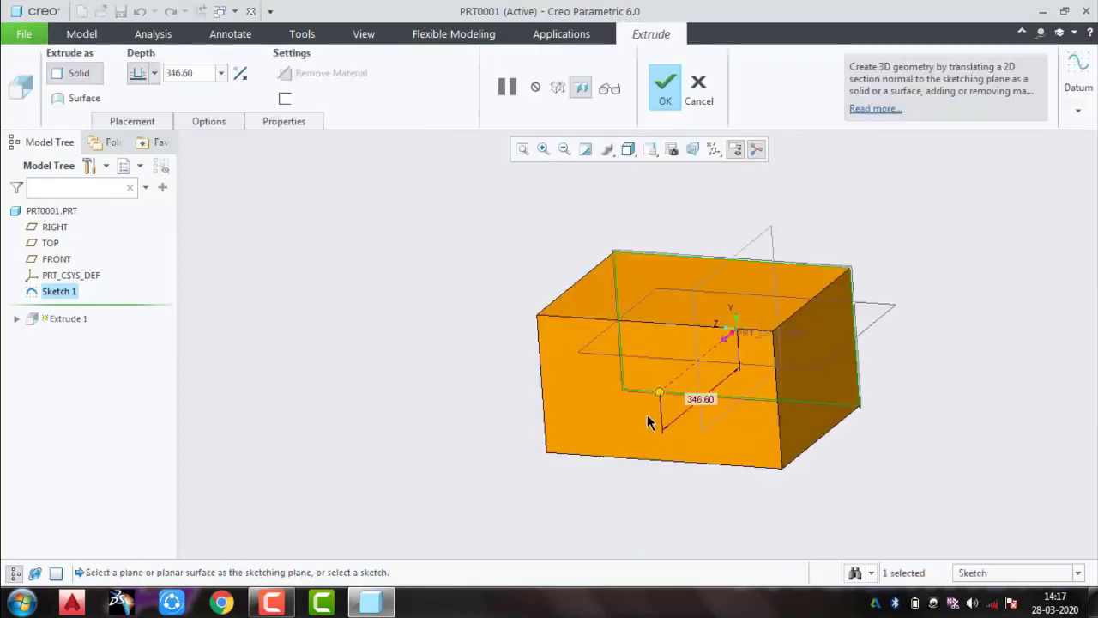
{"action": "left_click", "coordinate": [665, 89]}
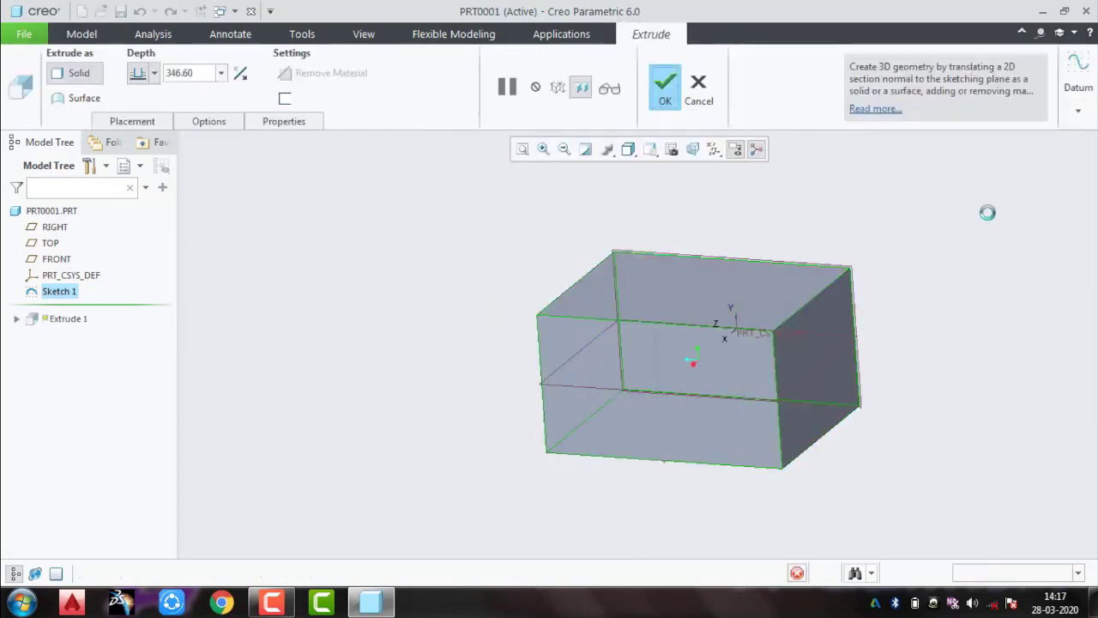
{"action": "left_click", "coordinate": [625, 121]}
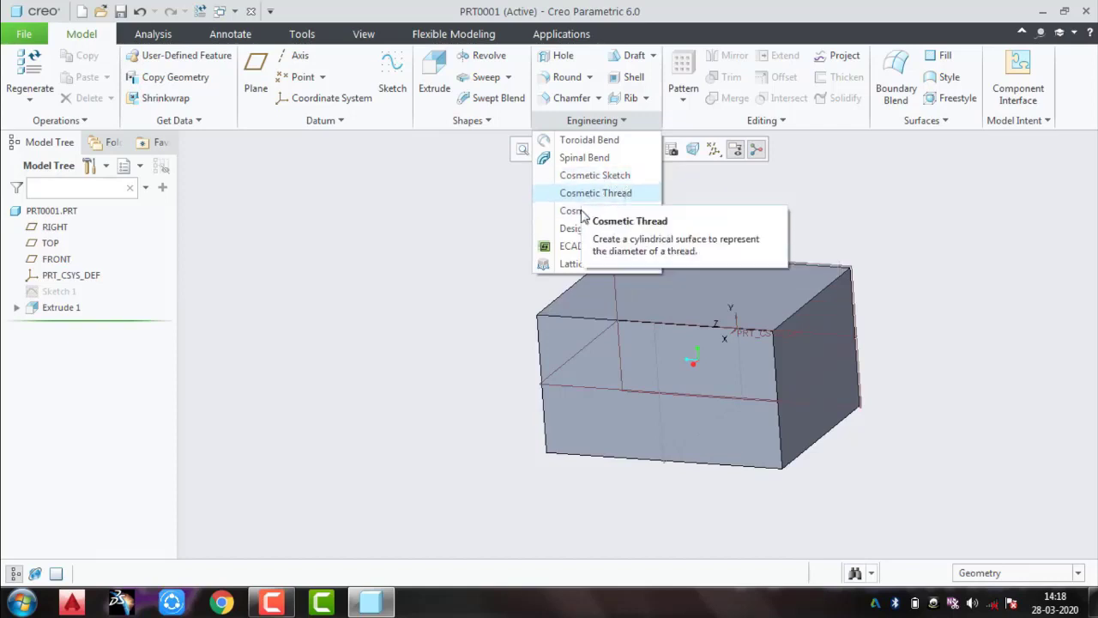
Step: Sketch two circles of different sizes on the block's top face as Cosmetic Sketch 1
{"action": "left_click", "coordinate": [596, 175]}
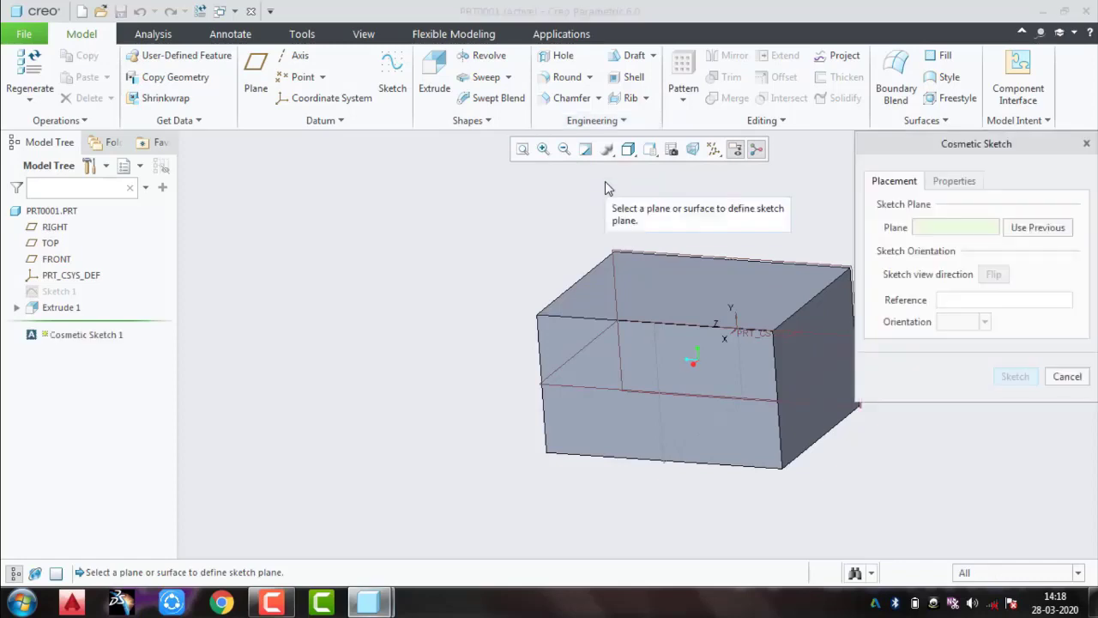
{"action": "left_click", "coordinate": [655, 363]}
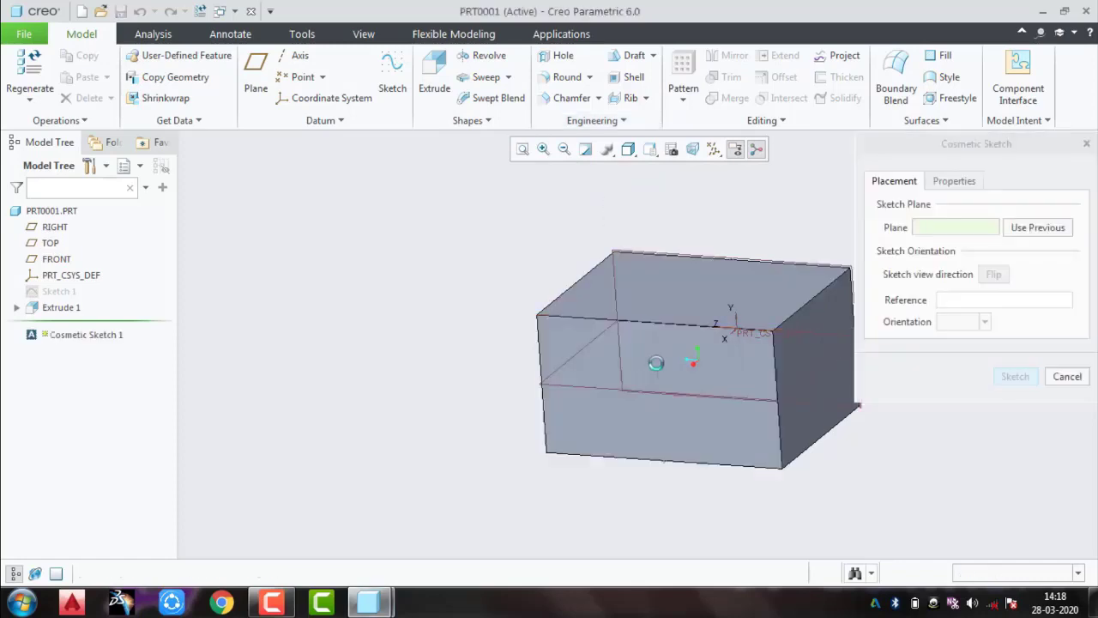
{"action": "left_click", "coordinate": [1018, 378]}
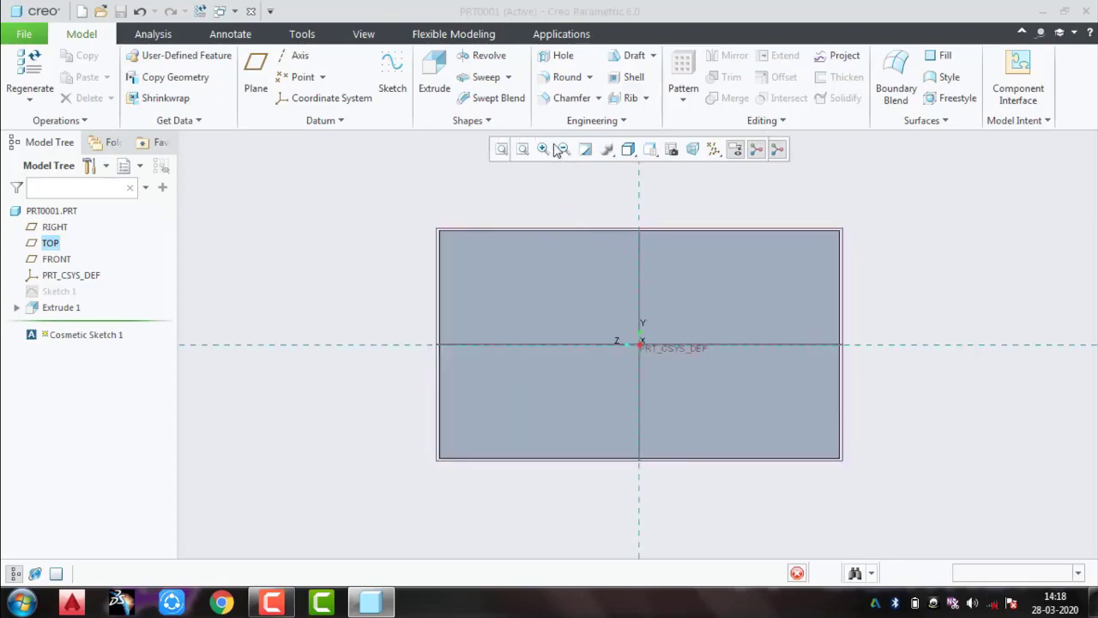
{"action": "left_click", "coordinate": [364, 98]}
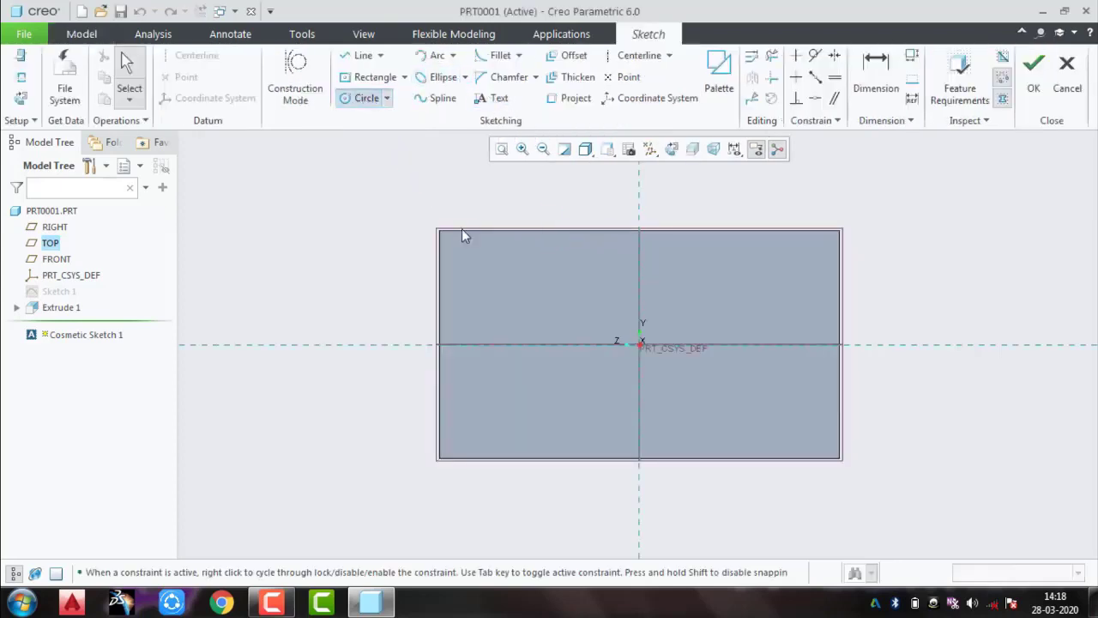
{"action": "left_click", "coordinate": [532, 299]}
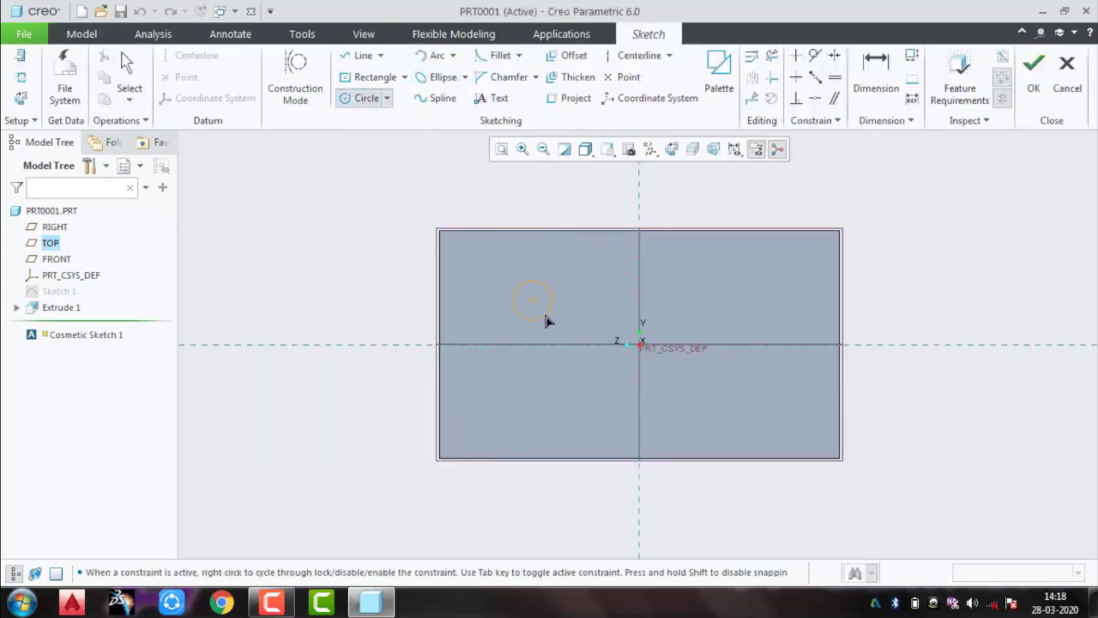
{"action": "left_click", "coordinate": [768, 399]}
{"action": "left_click", "coordinate": [781, 422]}
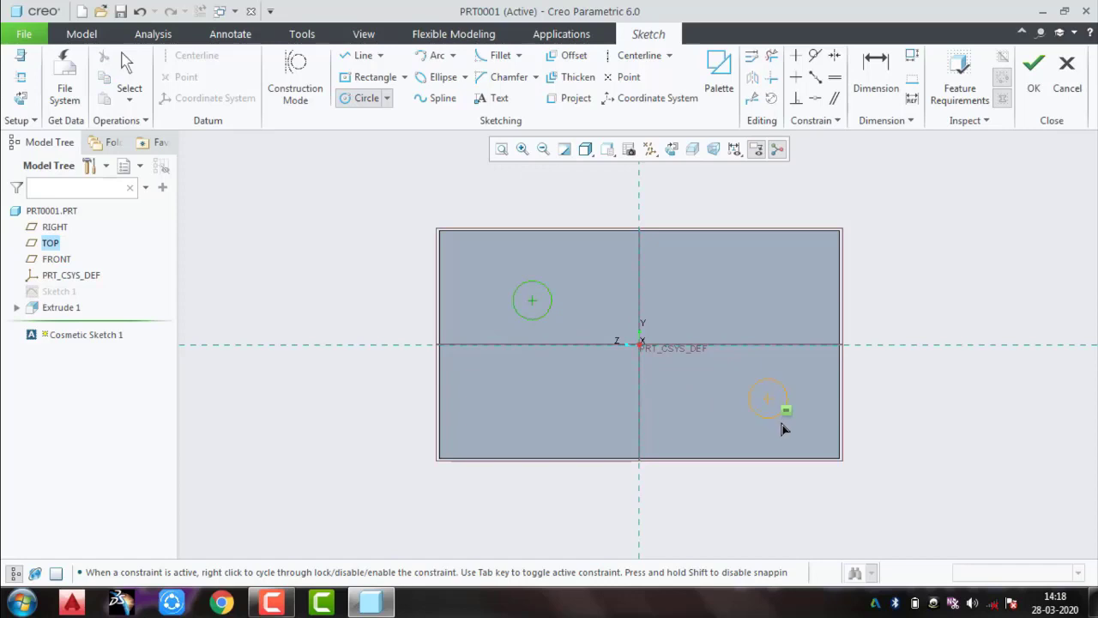
{"action": "middle_click", "coordinate": [971, 213]}
{"action": "left_click", "coordinate": [1034, 78]}
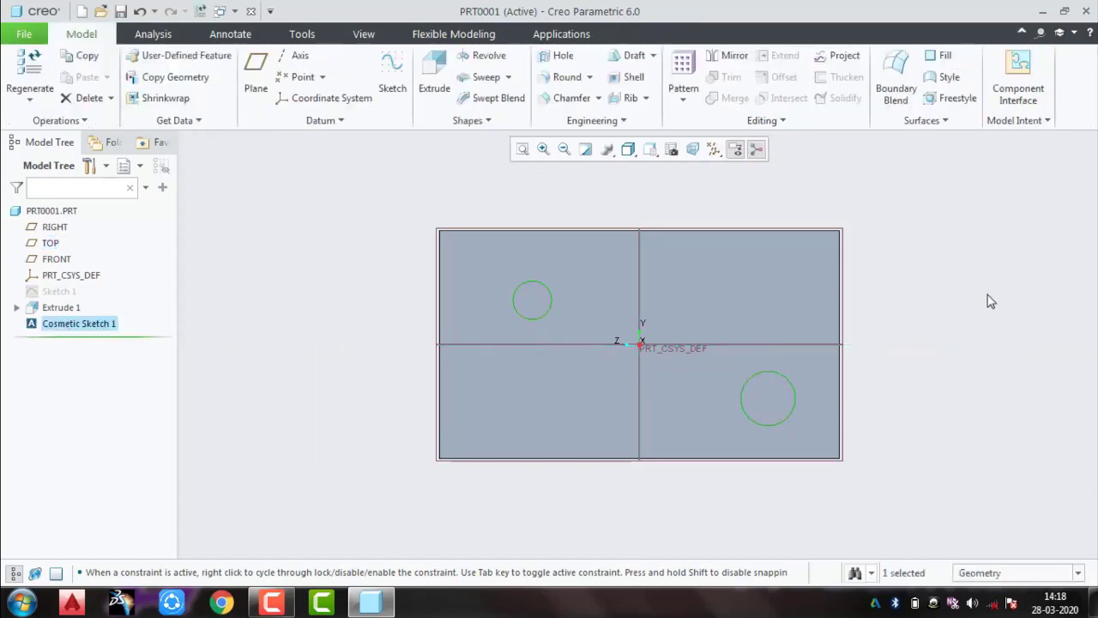
{"action": "mouse_move", "coordinate": [983, 273]}
{"action": "middle_mouse_down"}
{"action": "mouse_move", "coordinate": [970, 278]}
{"action": "mouse_move", "coordinate": [1047, 273]}
{"action": "middle_mouse_up"}
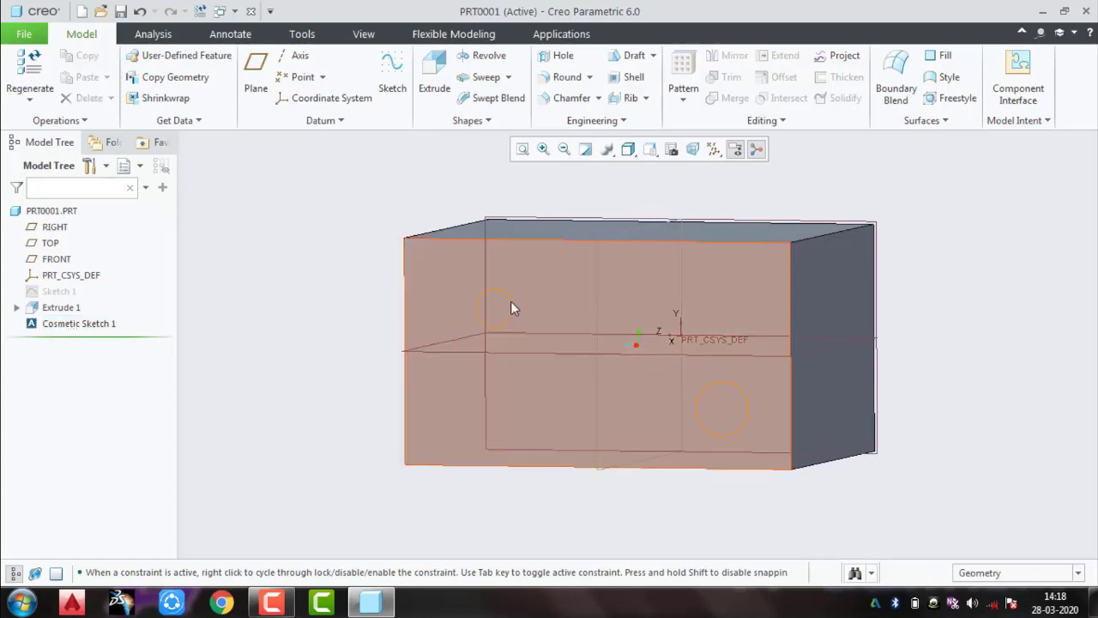
{"action": "left_click", "coordinate": [502, 297]}
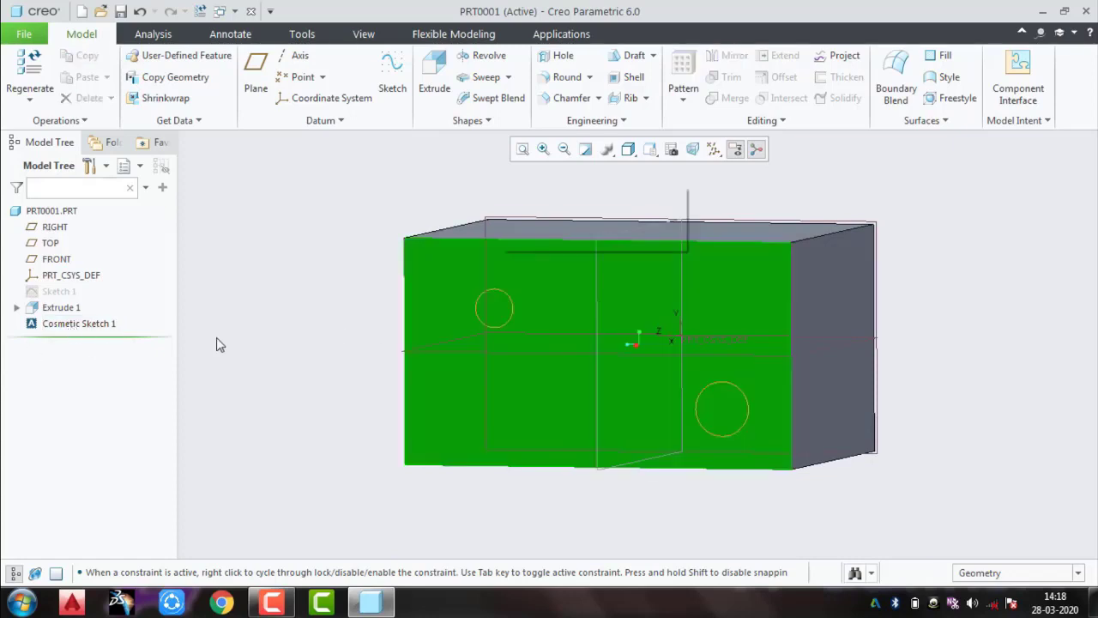
{"action": "left_click", "coordinate": [90, 324]}
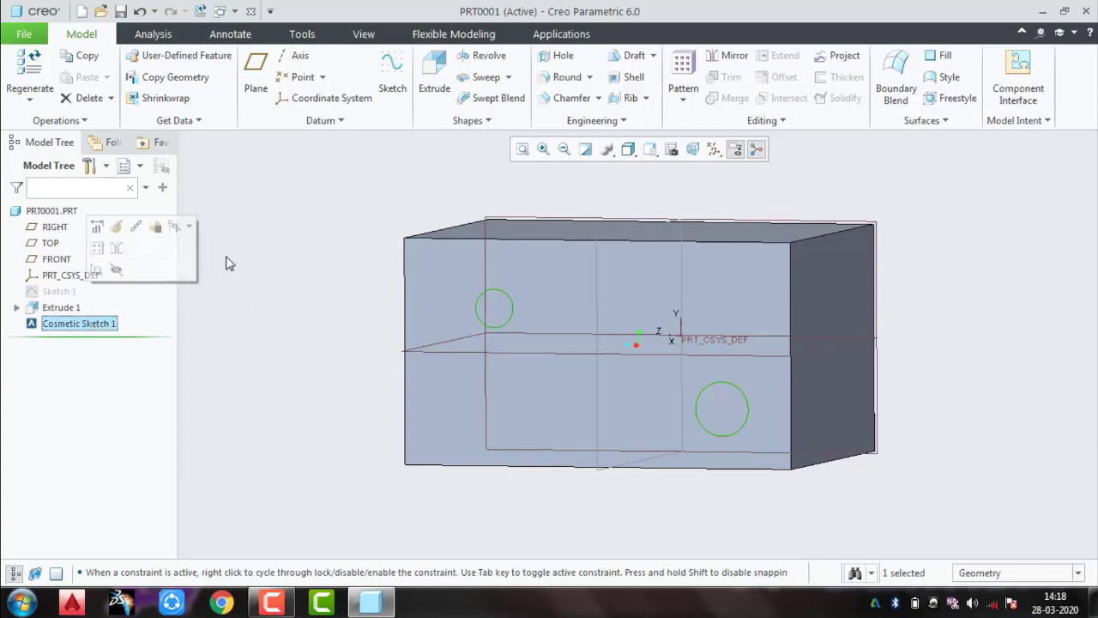
{"action": "left_click", "coordinate": [434, 73]}
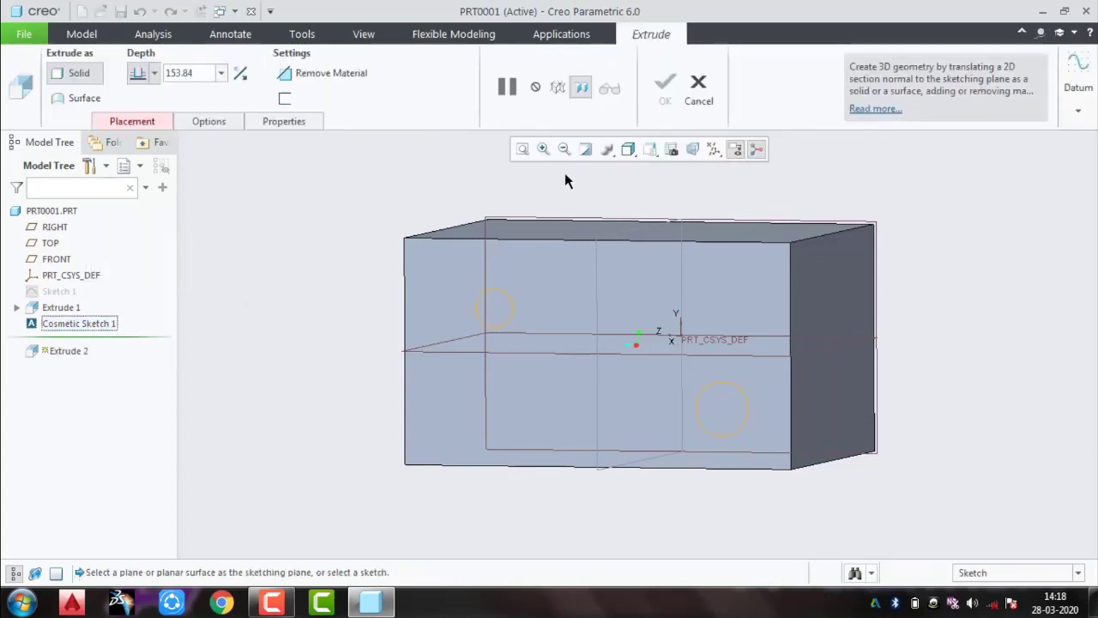
{"action": "left_click", "coordinate": [699, 93]}
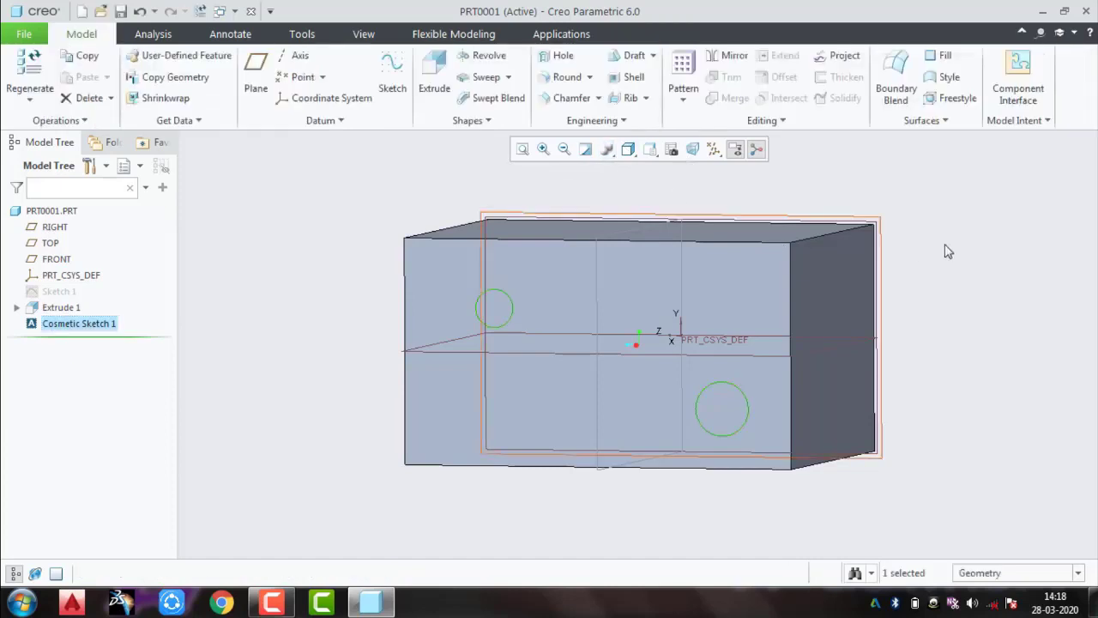
{"action": "left_click", "coordinate": [1018, 259]}
{"action": "key", "text": "ctrl+d"}
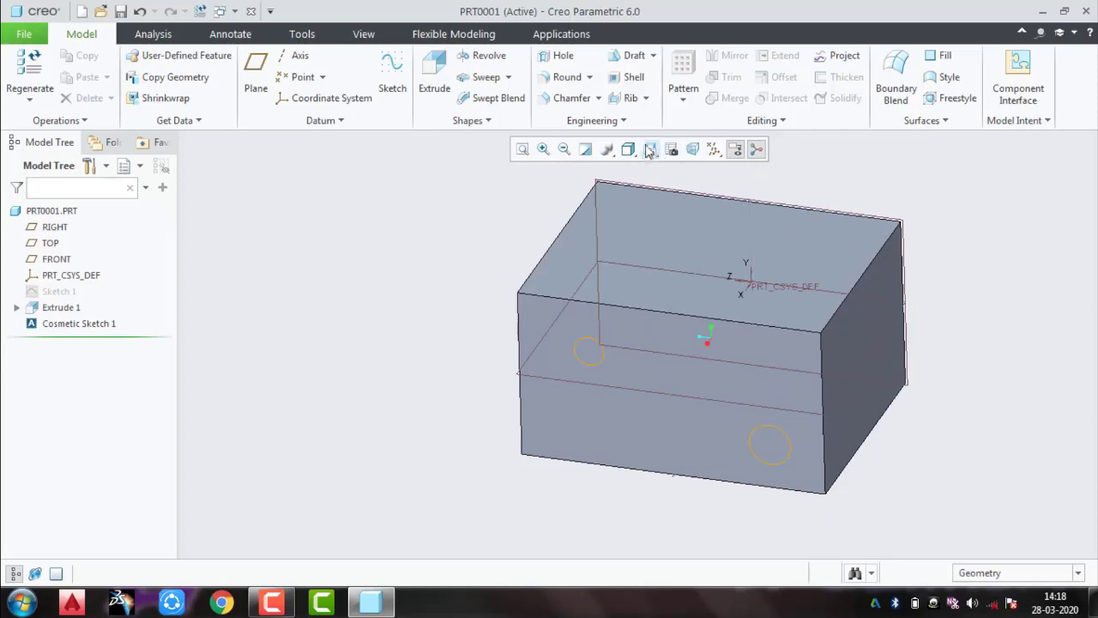
{"action": "left_click", "coordinate": [621, 122]}
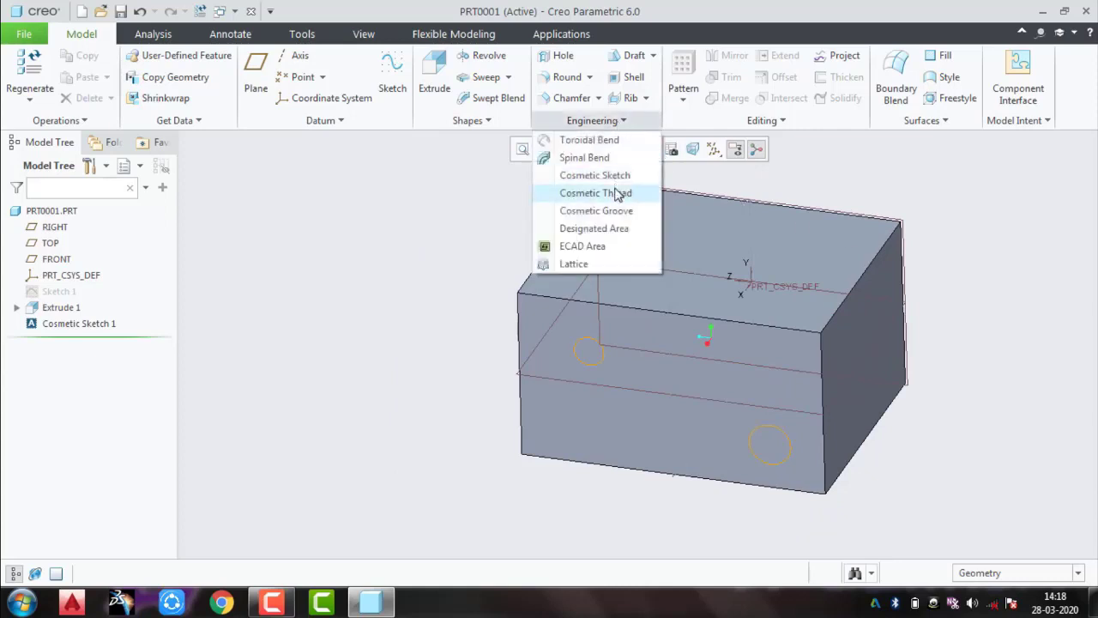
Step: Cut a 74-diameter, 153.84-deep hole in the top face, positioned from its right and front edges
{"action": "left_click", "coordinate": [562, 56]}
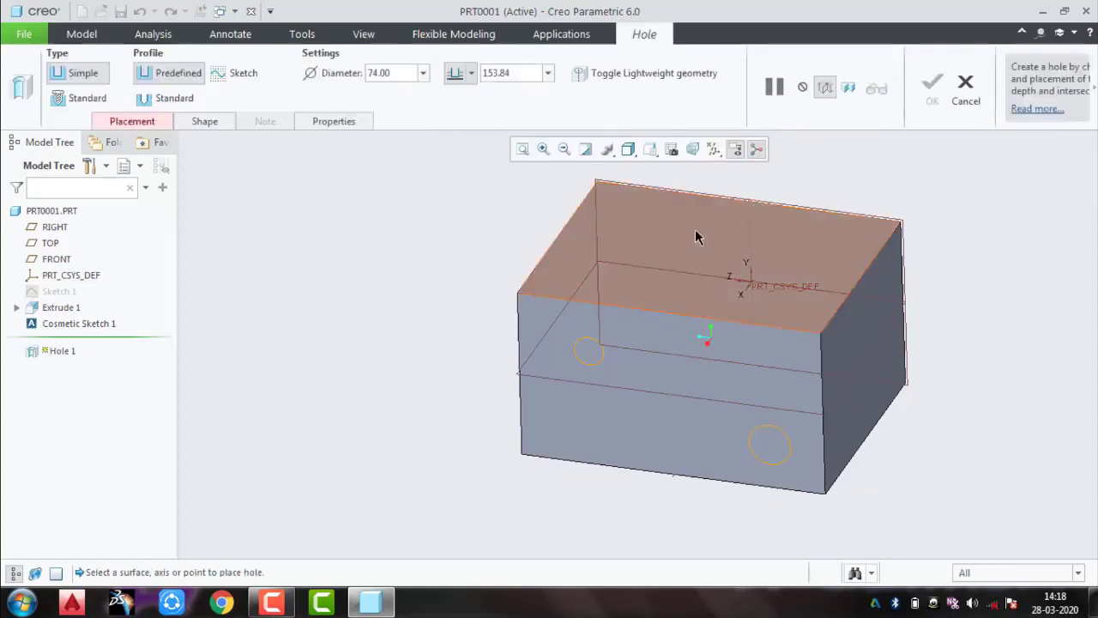
{"action": "left_click", "coordinate": [695, 229]}
{"action": "mouse_move", "coordinate": [717, 253]}
{"action": "left_mouse_down"}
{"action": "mouse_move", "coordinate": [829, 287]}
{"action": "mouse_move", "coordinate": [877, 254]}
{"action": "left_mouse_up"}
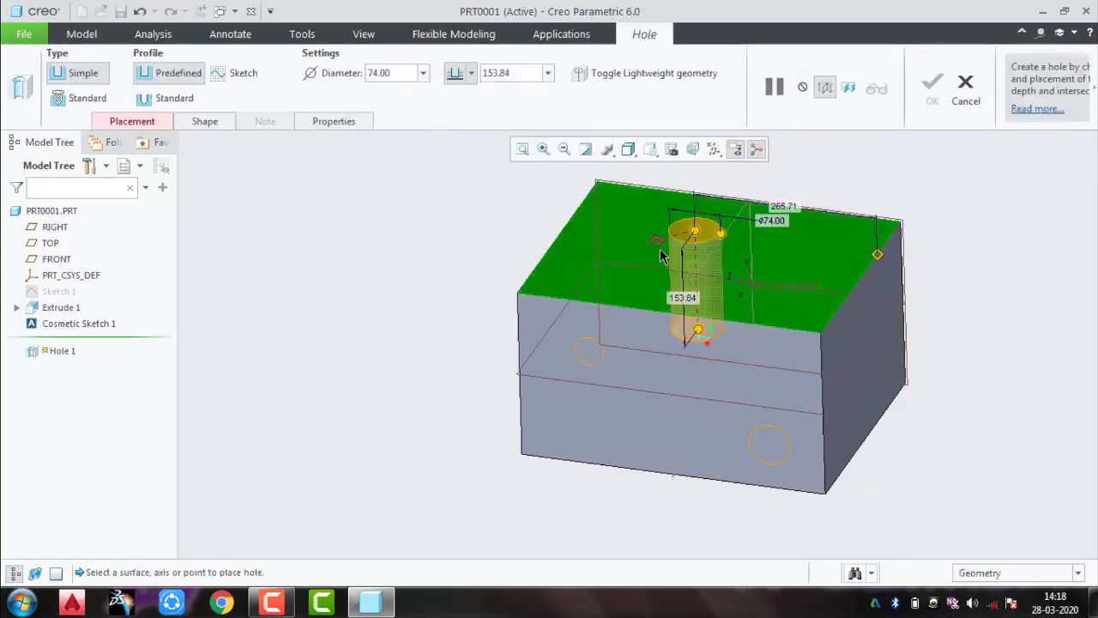
{"action": "left_click_drag", "start_coordinate": [659, 249], "coordinate": [650, 316]}
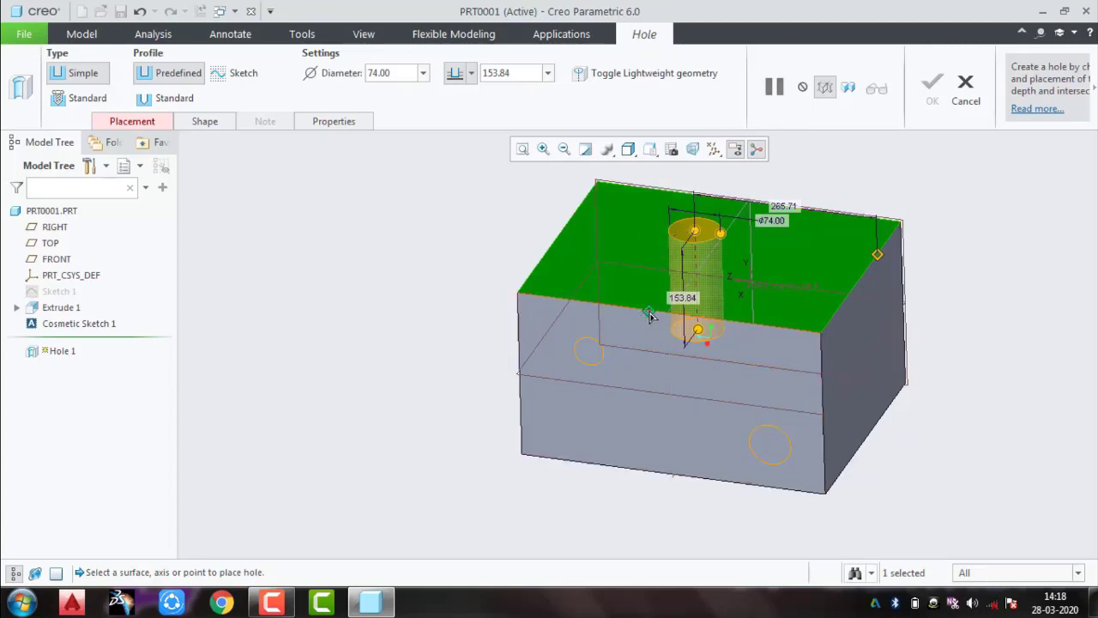
{"action": "left_click", "coordinate": [933, 86]}
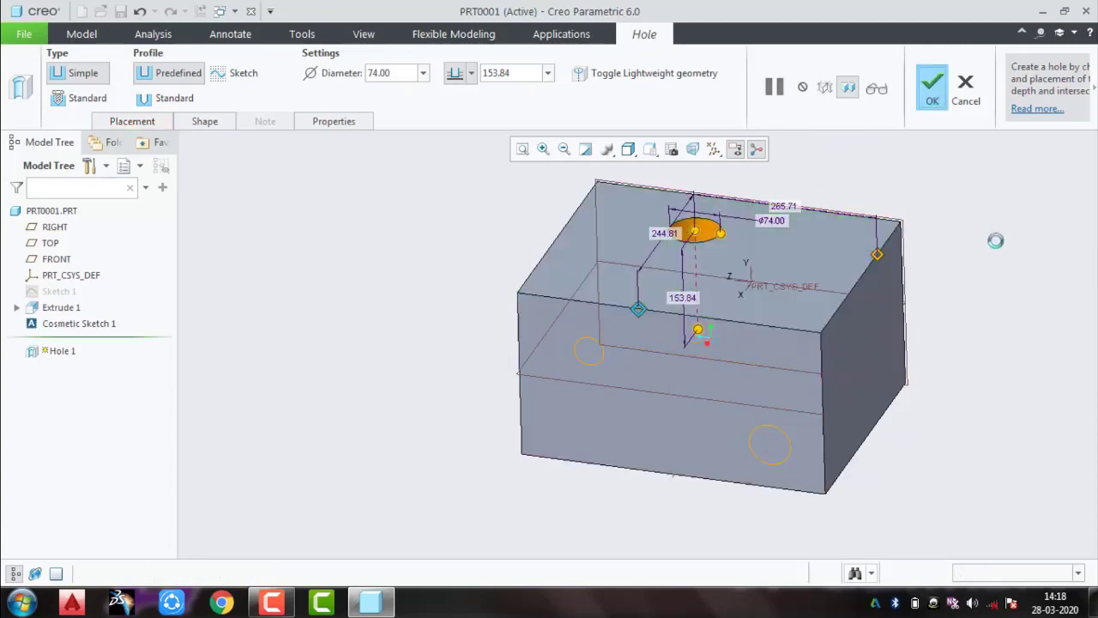
Step: Start a cosmetic thread on the hole's inner surface
{"action": "left_click", "coordinate": [605, 120]}
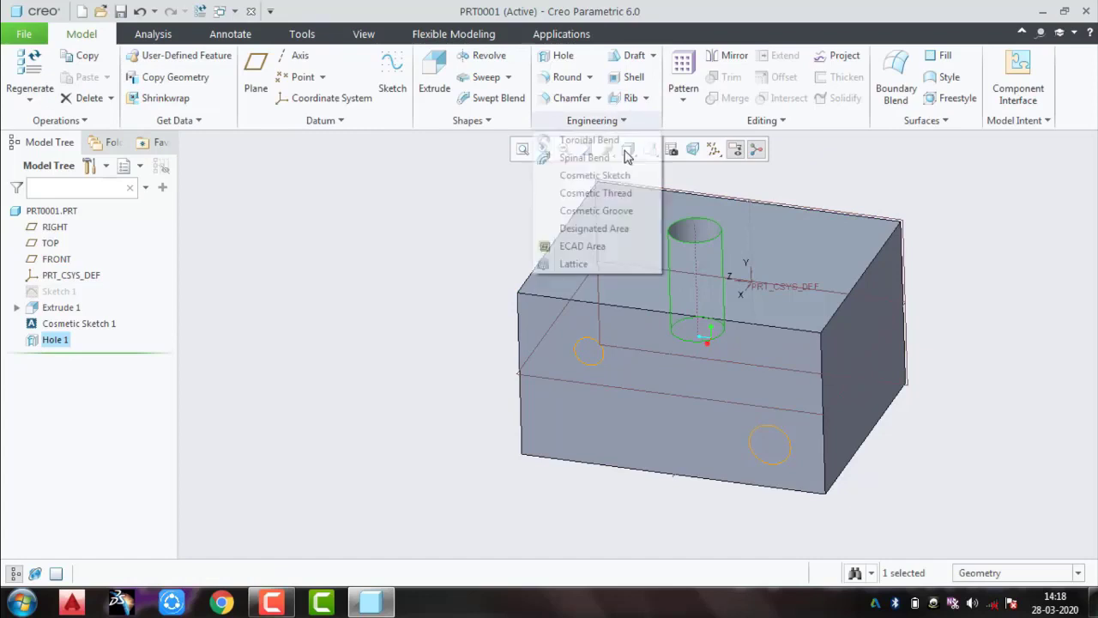
{"action": "left_click", "coordinate": [619, 194]}
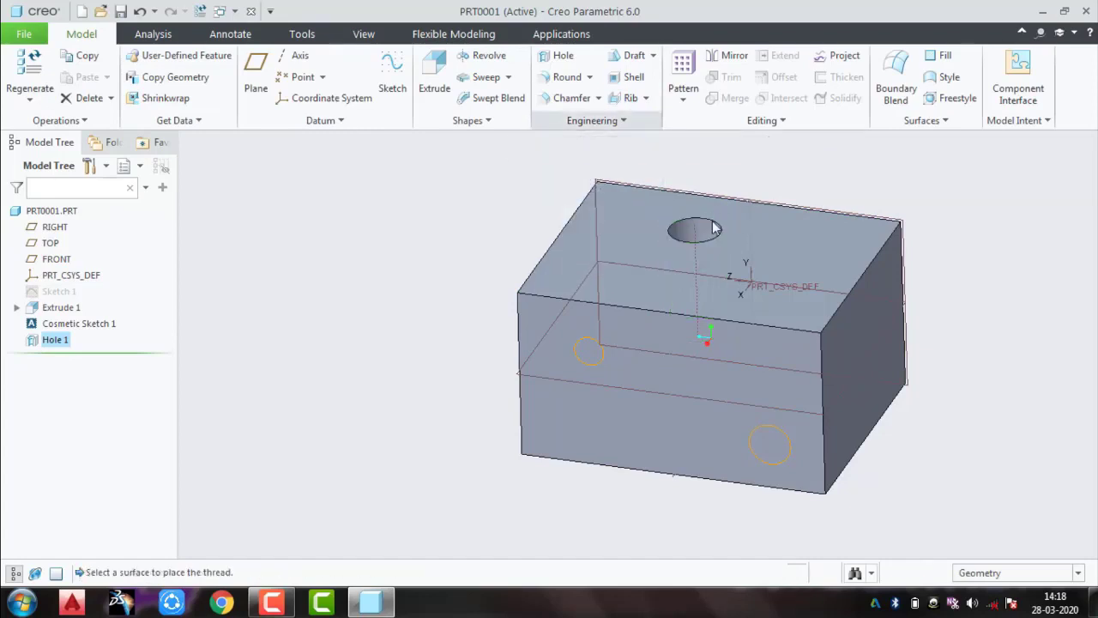
{"action": "left_click", "coordinate": [710, 229]}
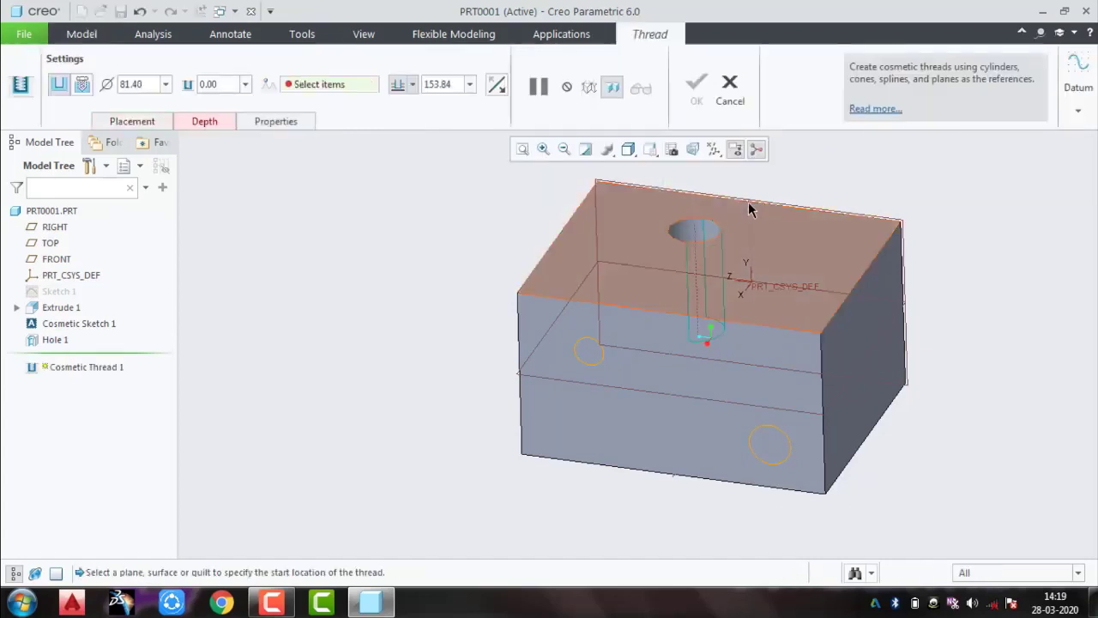
Step: Make the 81.40-diameter thread start at the top face and run 144.30 deep
{"action": "scroll", "coordinate": [699, 218], "scroll_direction": "down", "scroll_amount": 3}
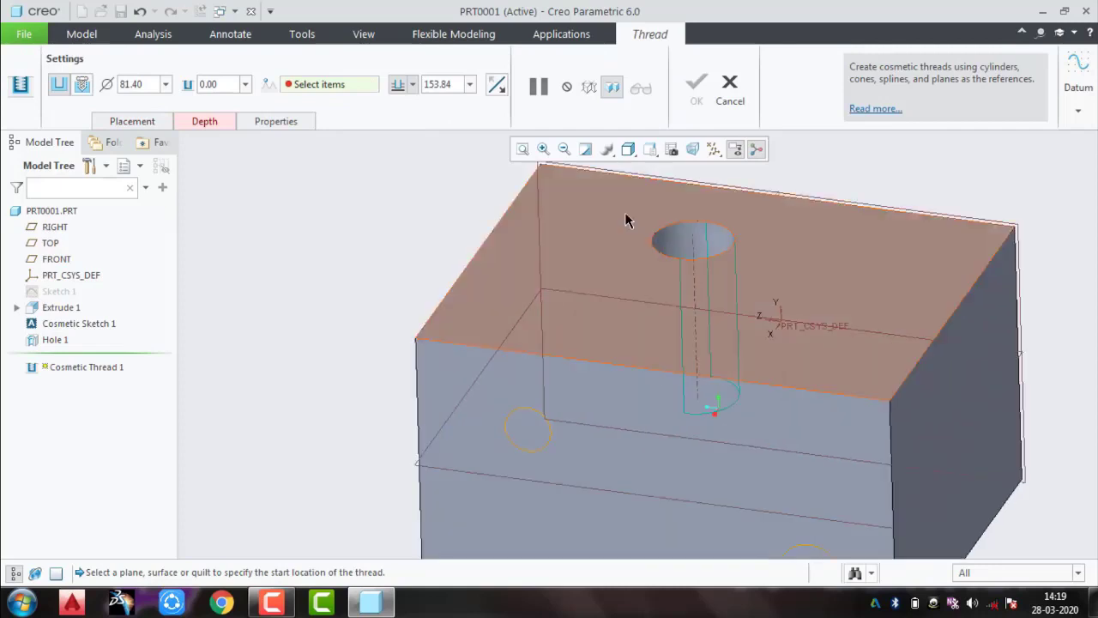
{"action": "left_click", "coordinate": [223, 128]}
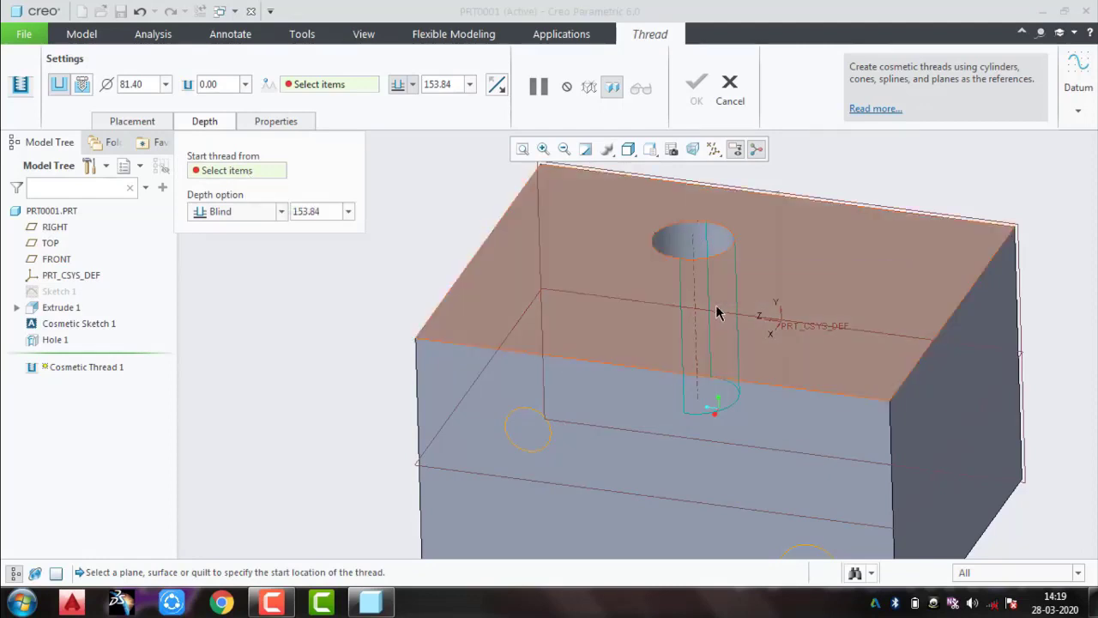
{"action": "mouse_move", "coordinate": [699, 460]}
{"action": "middle_mouse_down"}
{"action": "mouse_move", "coordinate": [781, 418]}
{"action": "mouse_move", "coordinate": [879, 194]}
{"action": "mouse_move", "coordinate": [885, 252]}
{"action": "mouse_move", "coordinate": [831, 217]}
{"action": "middle_mouse_up"}
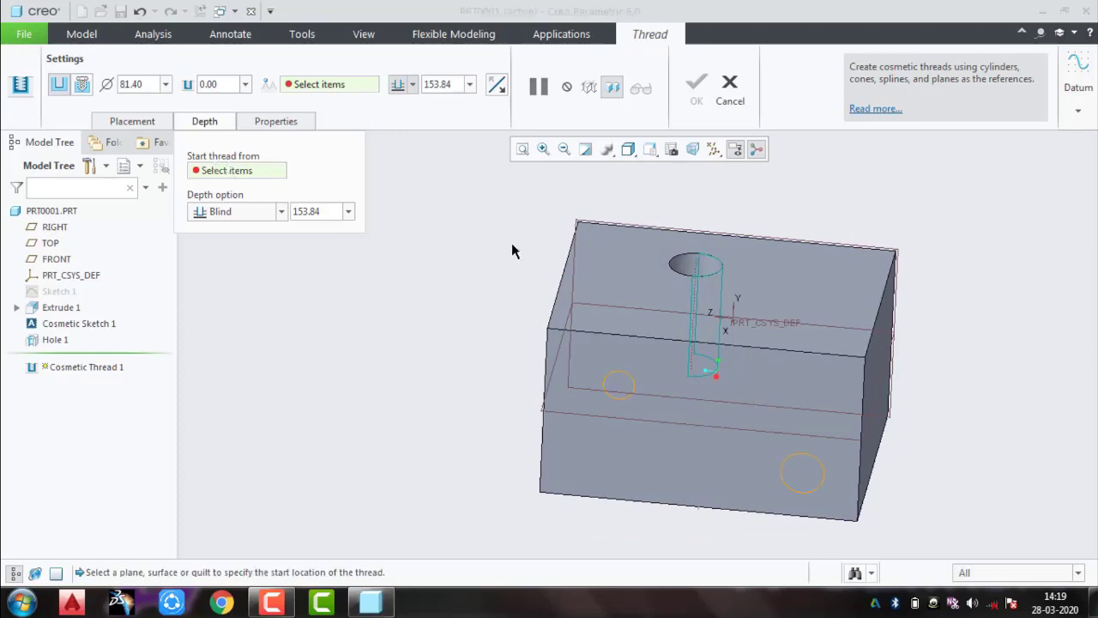
{"action": "left_click", "coordinate": [730, 256]}
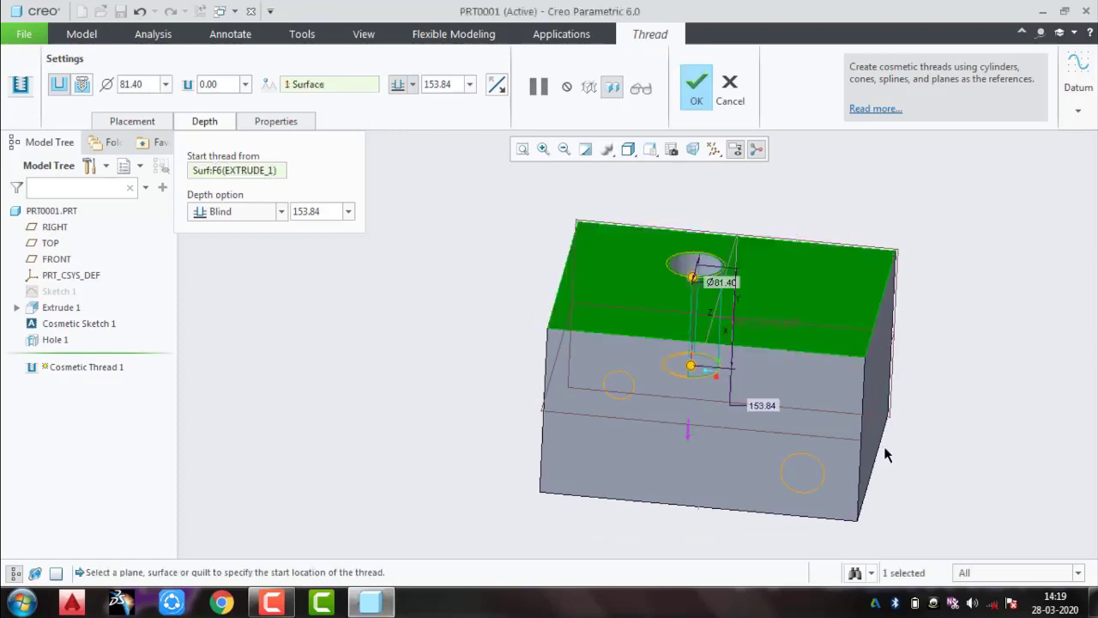
{"action": "middle_click_drag", "start_coordinate": [777, 258], "coordinate": [699, 358]}
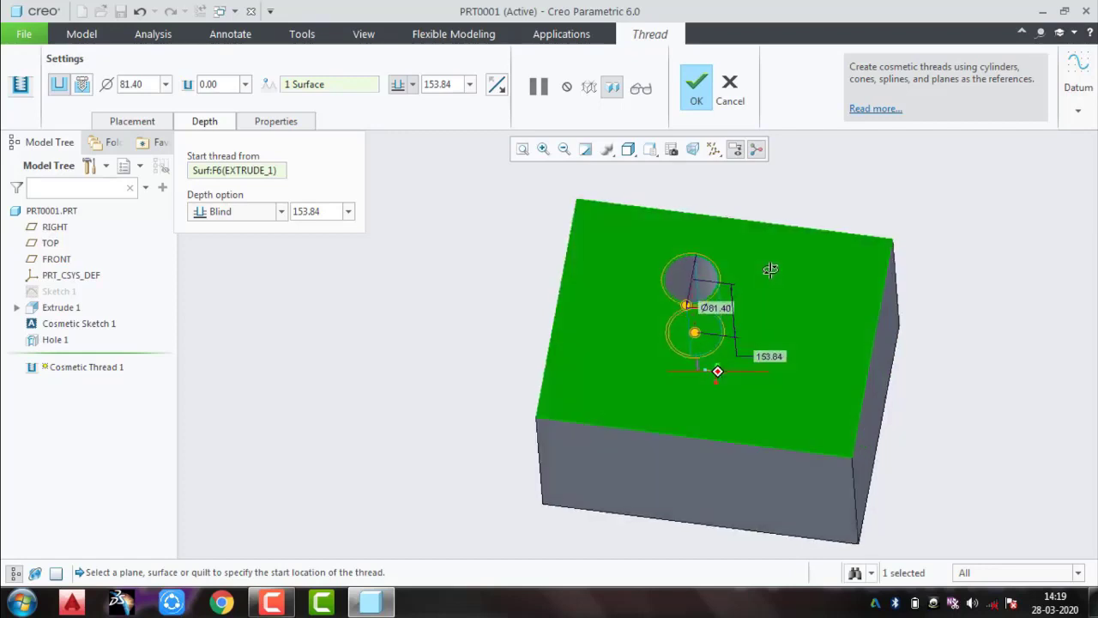
{"action": "left_click_drag", "start_coordinate": [699, 362], "coordinate": [704, 333]}
{"action": "left_click_drag", "start_coordinate": [702, 357], "coordinate": [706, 364]}
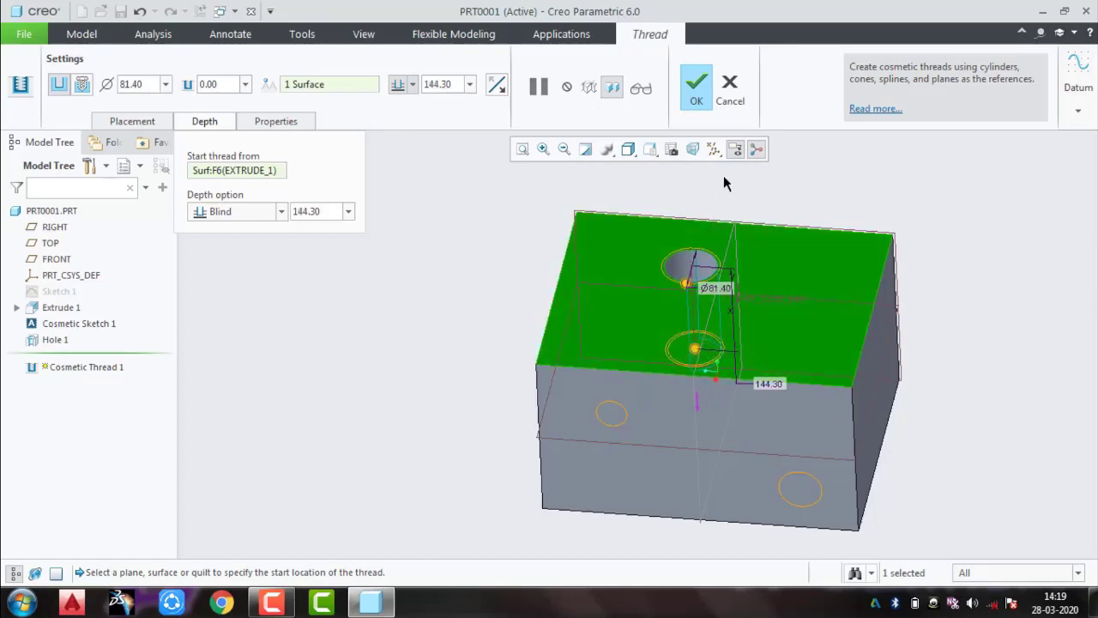
{"action": "left_click", "coordinate": [697, 89]}
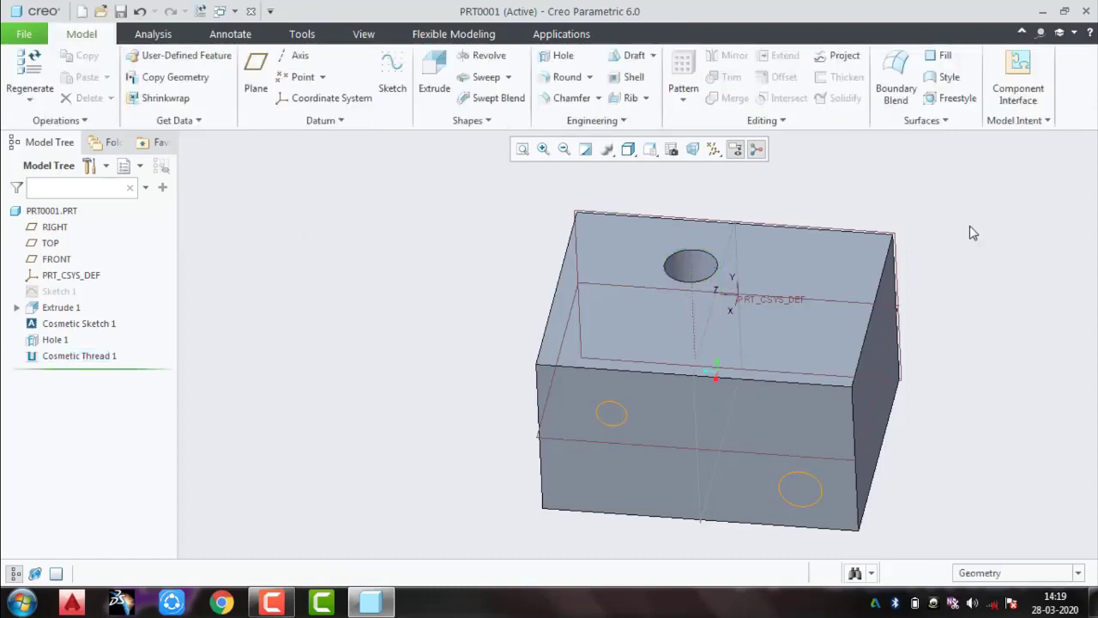
Step: Delete Cosmetic Thread 1 from the Model Tree, leaving the plain hole
{"action": "left_click", "coordinate": [82, 356]}
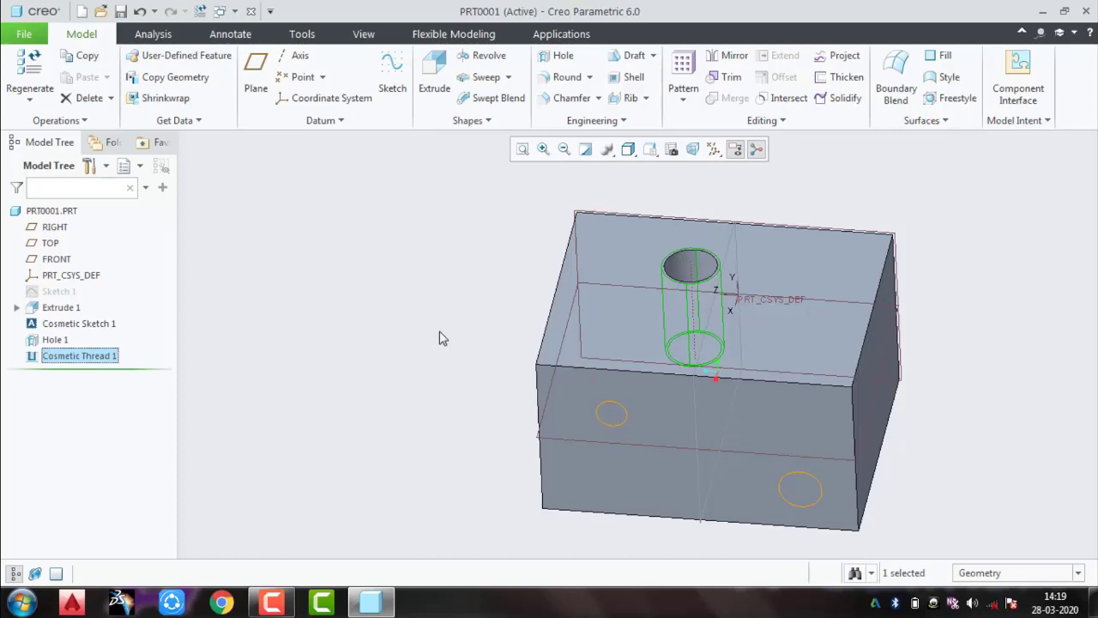
{"action": "left_click", "coordinate": [438, 337]}
{"action": "left_click", "coordinate": [70, 359]}
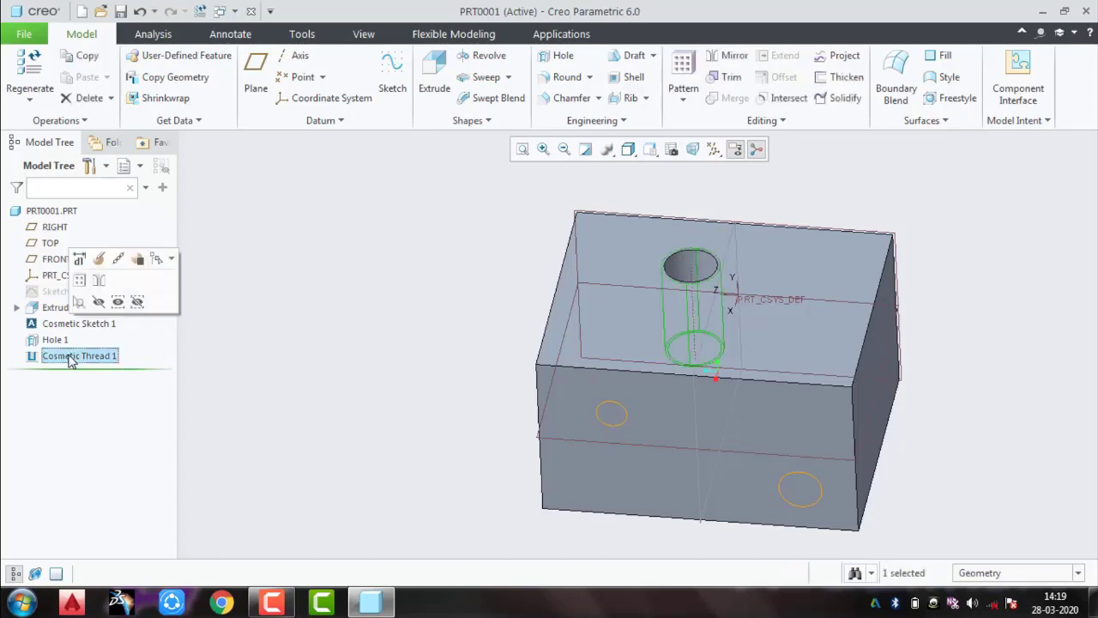
{"action": "right_click", "coordinate": [70, 359]}
{"action": "left_click", "coordinate": [85, 436]}
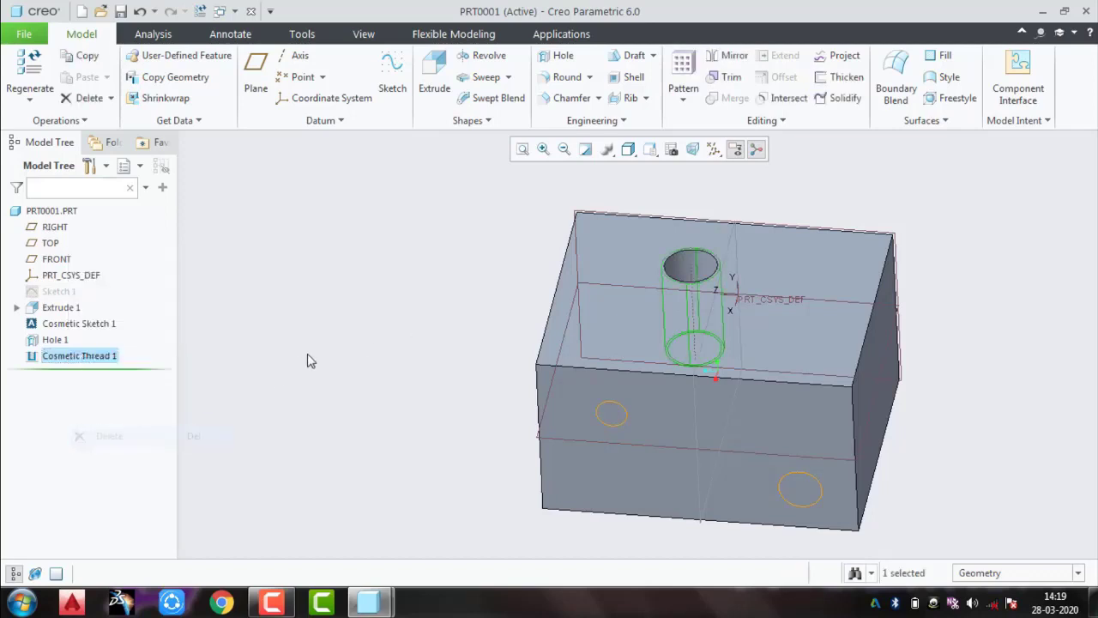
{"action": "left_click", "coordinate": [505, 321]}
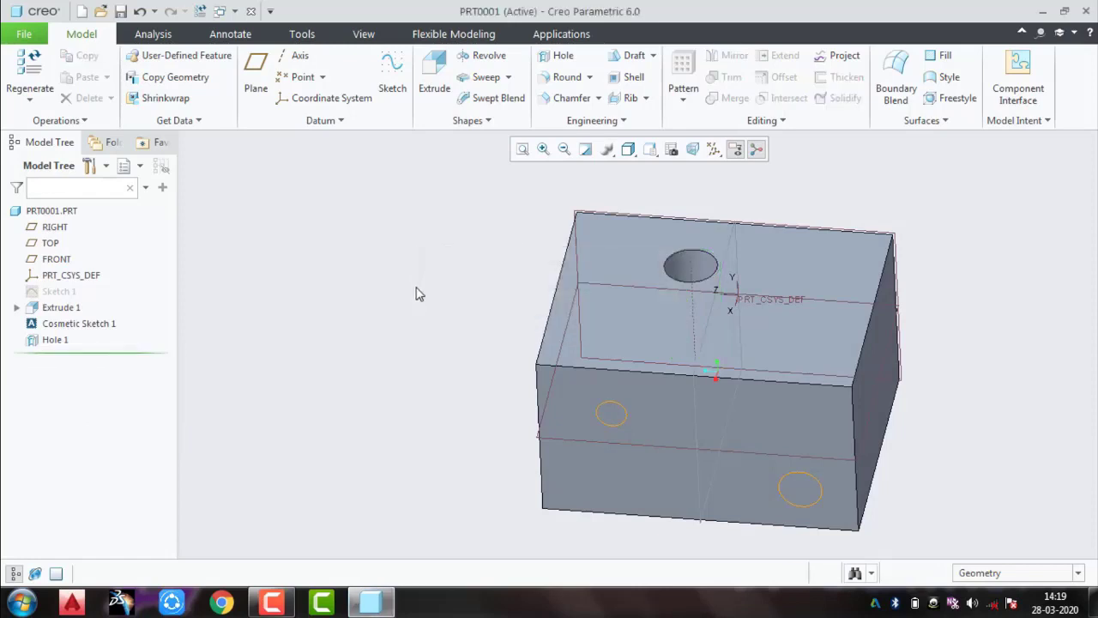
{"action": "left_click", "coordinate": [585, 121]}
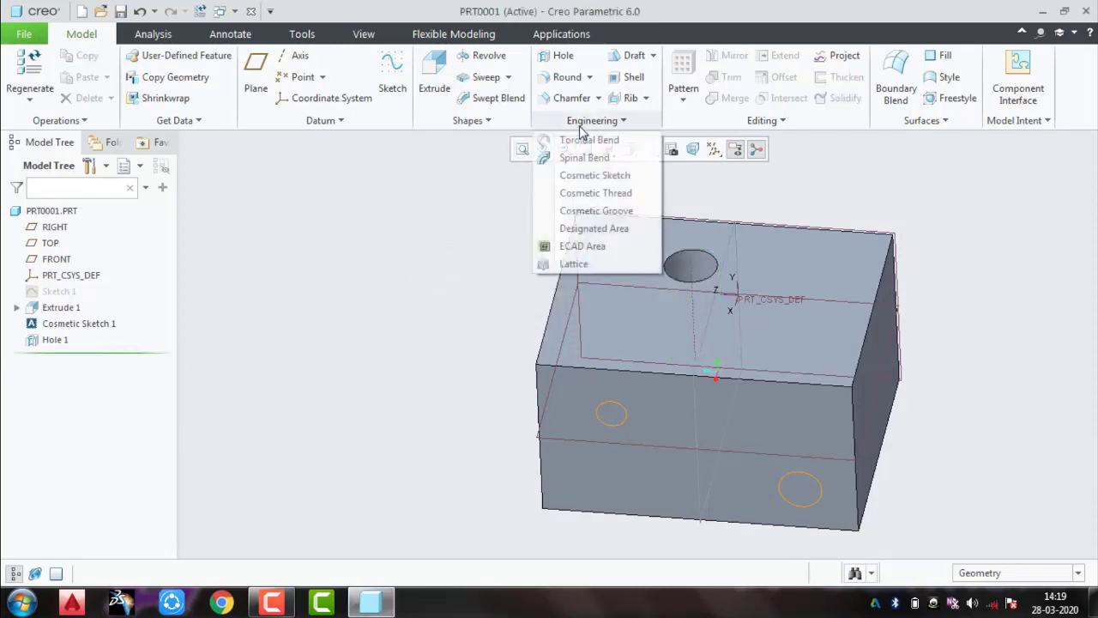
Step: Start a cosmetic groove and select the block's front face as its surface
{"action": "left_click", "coordinate": [594, 211]}
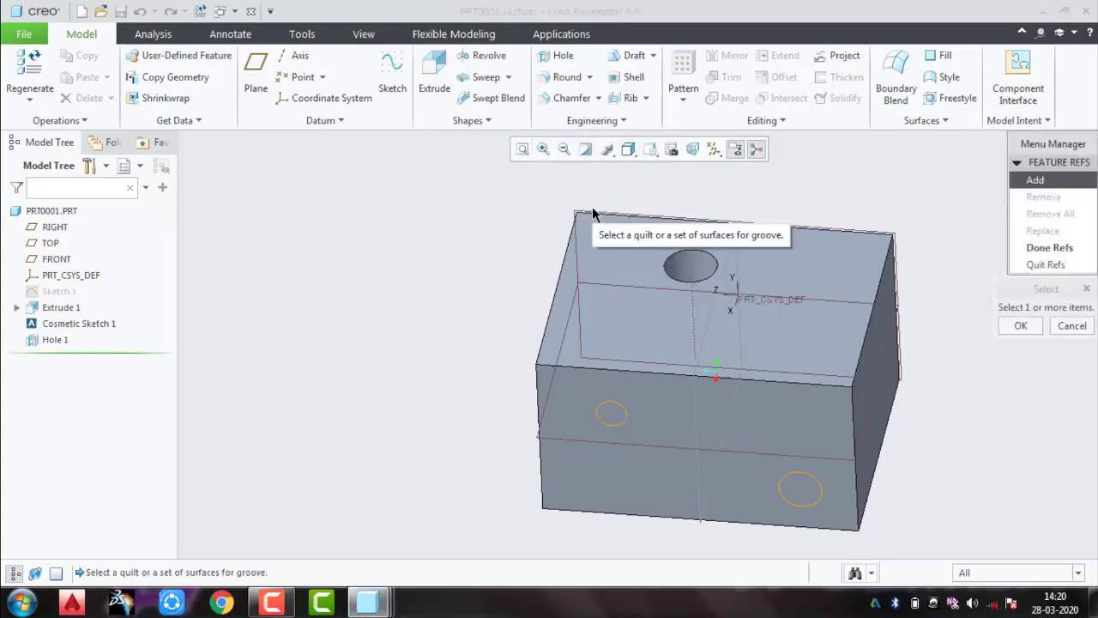
{"action": "left_click", "coordinate": [800, 409]}
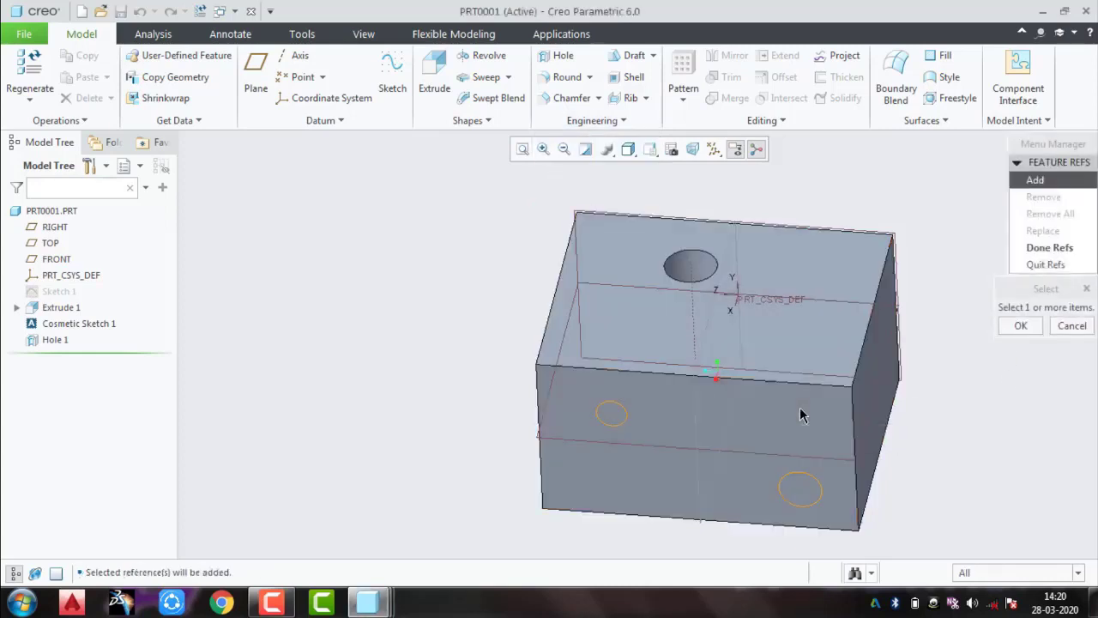
{"action": "left_click", "coordinate": [800, 409]}
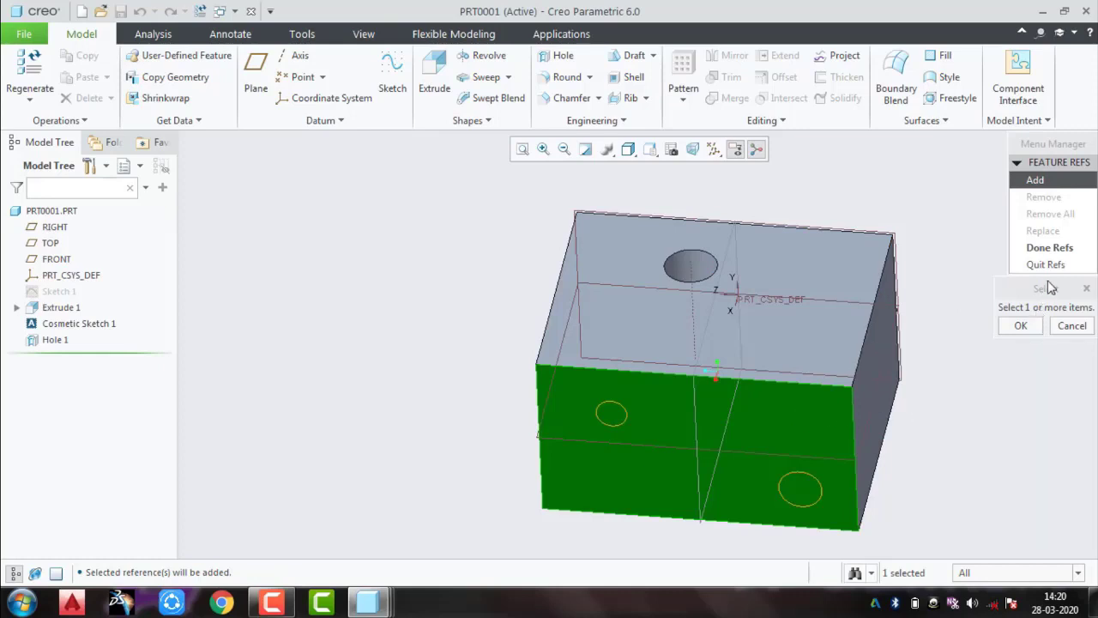
{"action": "left_click", "coordinate": [1020, 326]}
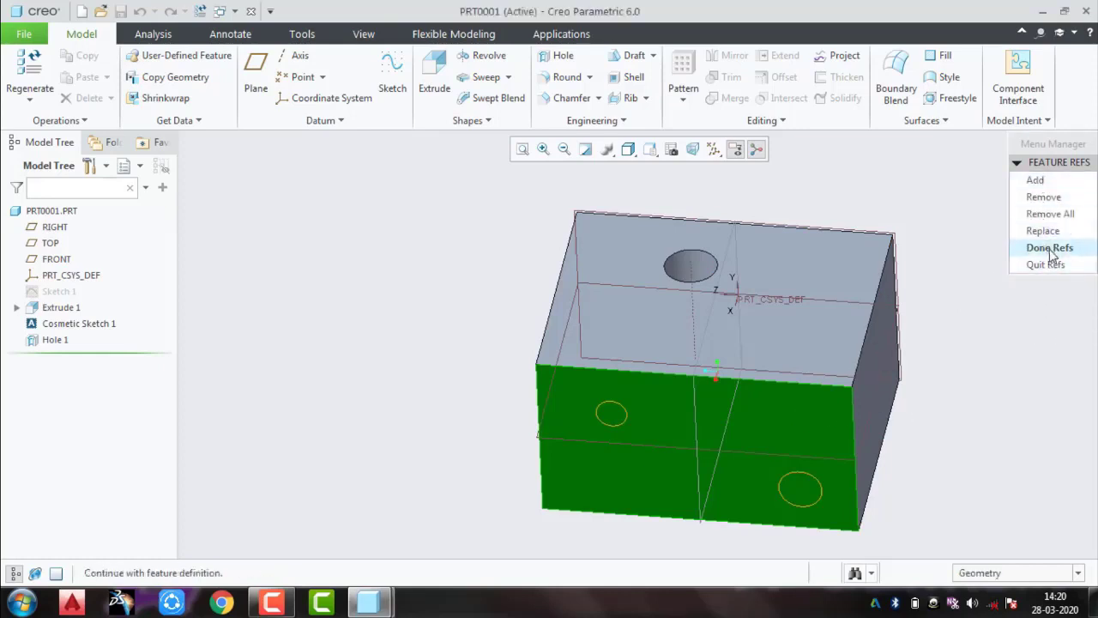
{"action": "left_click", "coordinate": [1051, 250]}
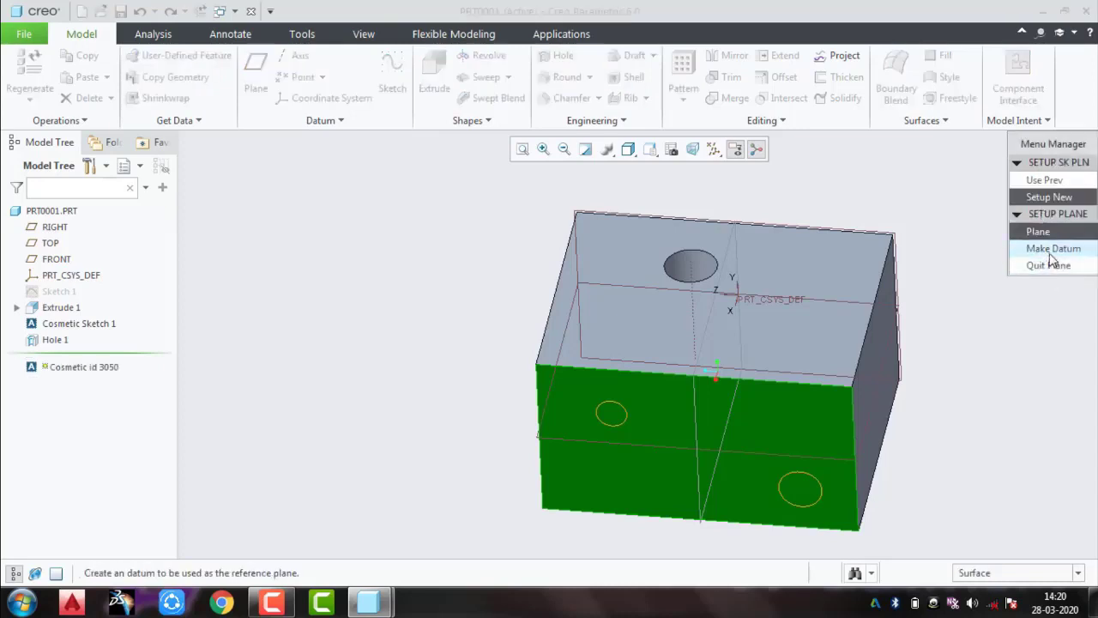
Step: Set up the groove sketch on the RIGHT datum plane with default orientation
{"action": "left_click", "coordinate": [1051, 248]}
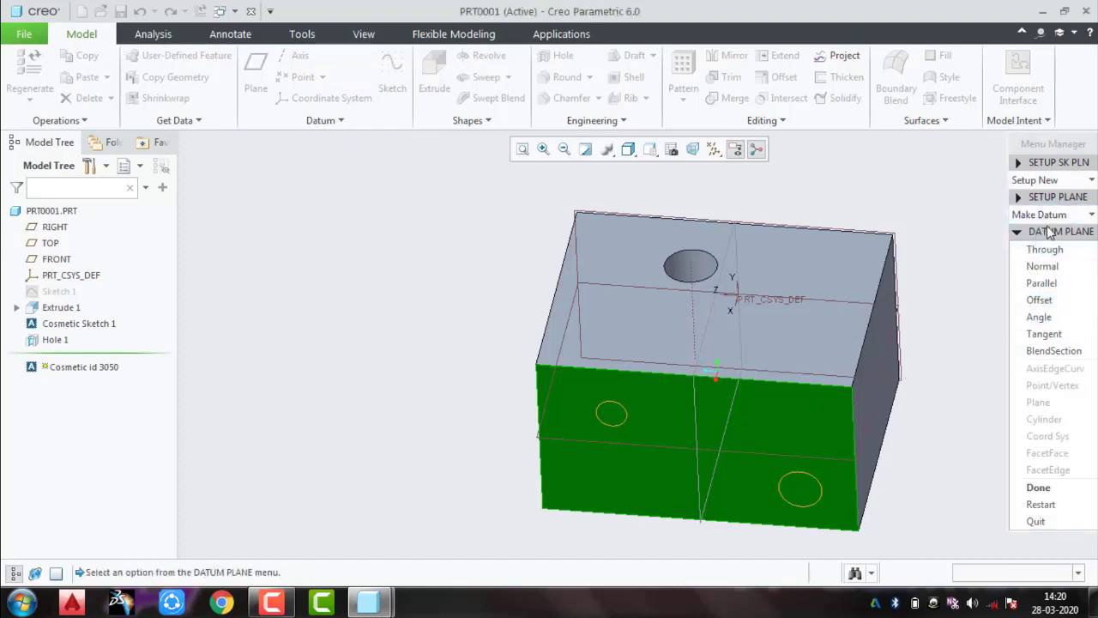
{"action": "left_click", "coordinate": [1063, 251]}
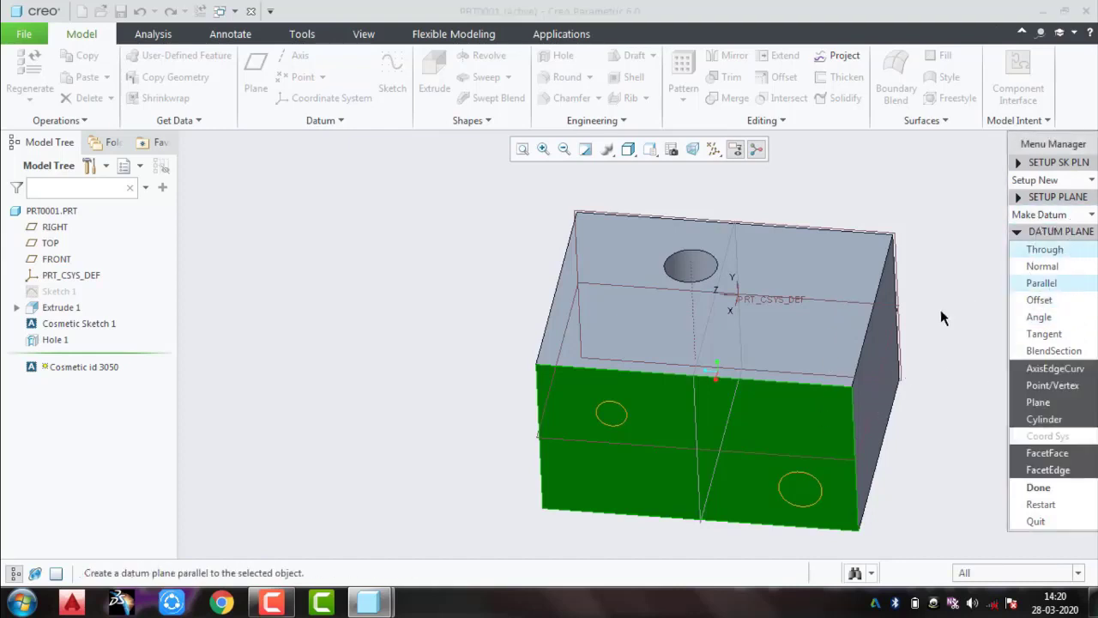
{"action": "left_click", "coordinate": [898, 317]}
{"action": "left_click", "coordinate": [1050, 492]}
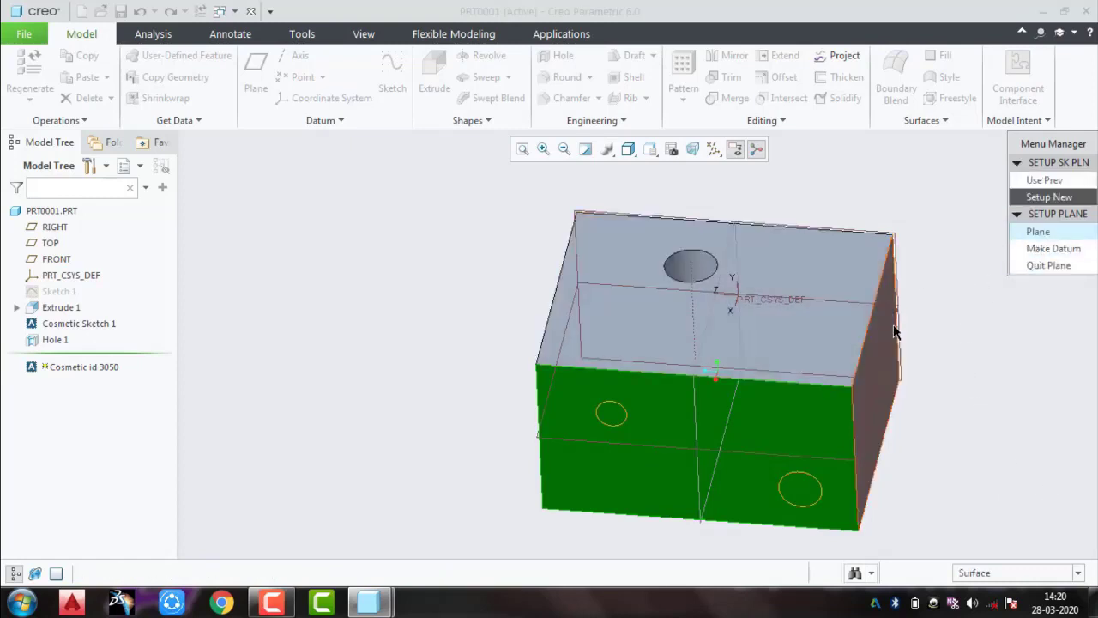
{"action": "left_click", "coordinate": [898, 272]}
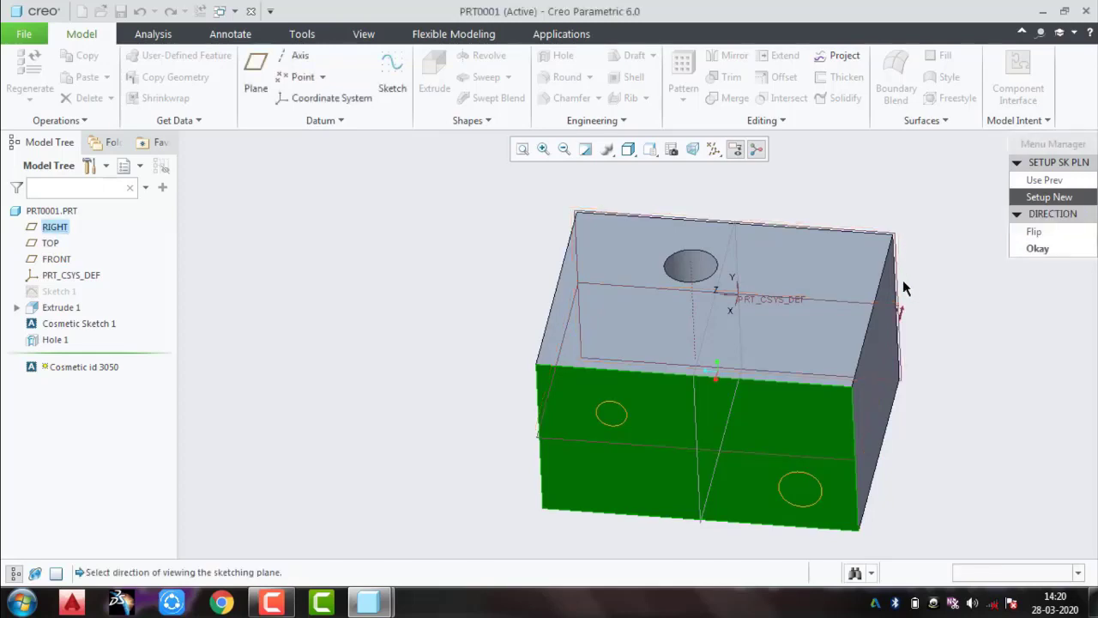
{"action": "left_click", "coordinate": [1038, 249]}
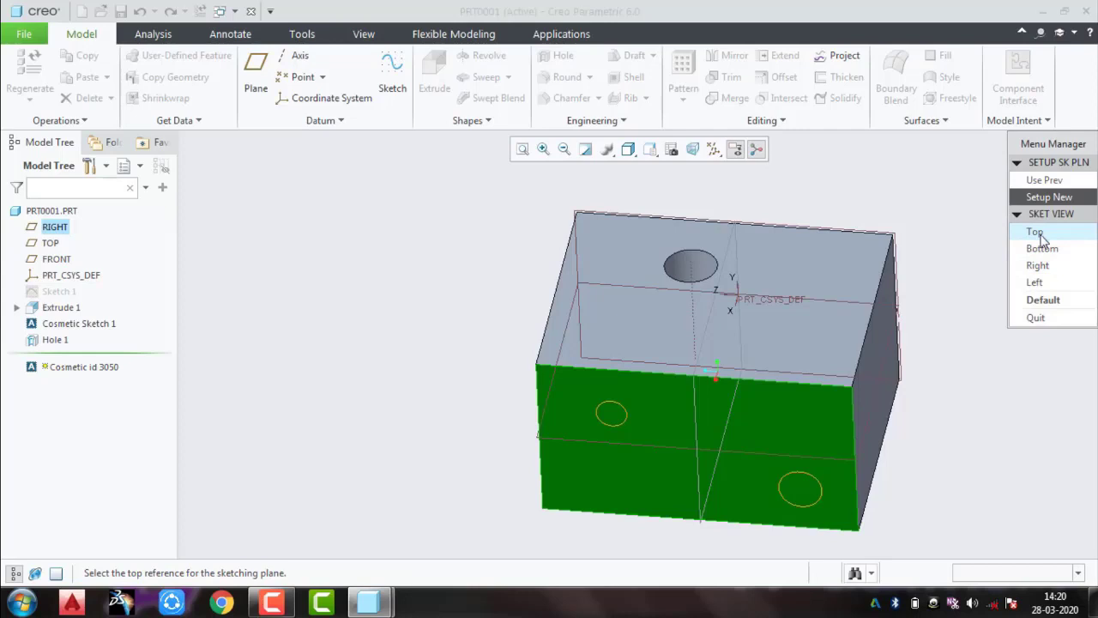
{"action": "left_click", "coordinate": [1043, 300]}
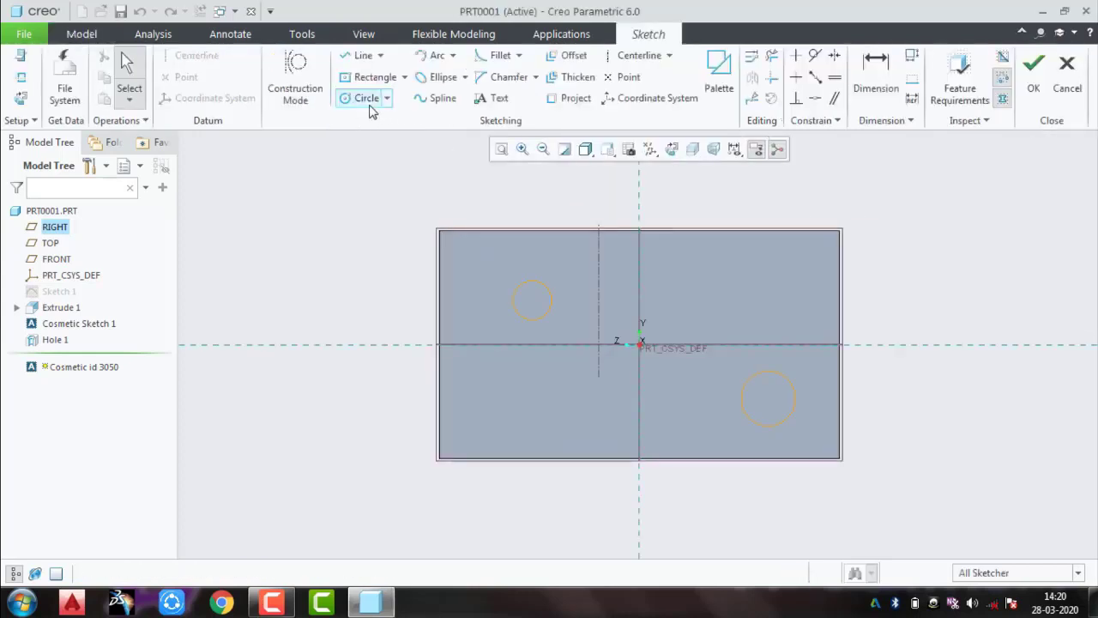
Step: Sketch a small rectangle at the sketch's top edge
{"action": "left_click", "coordinate": [369, 77]}
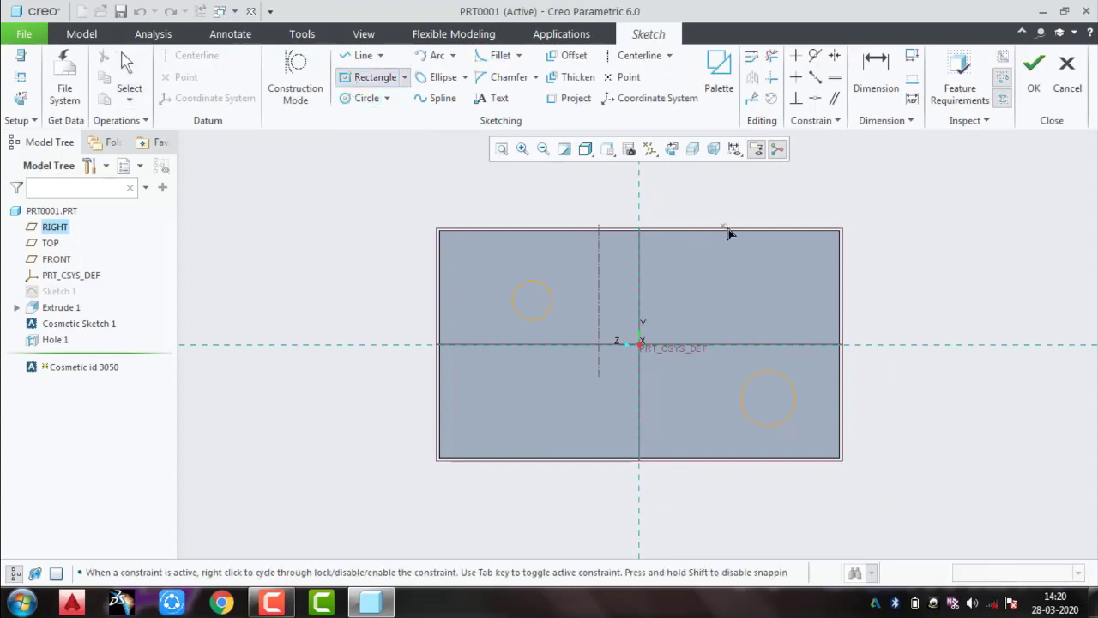
{"action": "left_click", "coordinate": [706, 245]}
{"action": "left_click", "coordinate": [758, 233]}
{"action": "middle_click", "coordinate": [757, 233]}
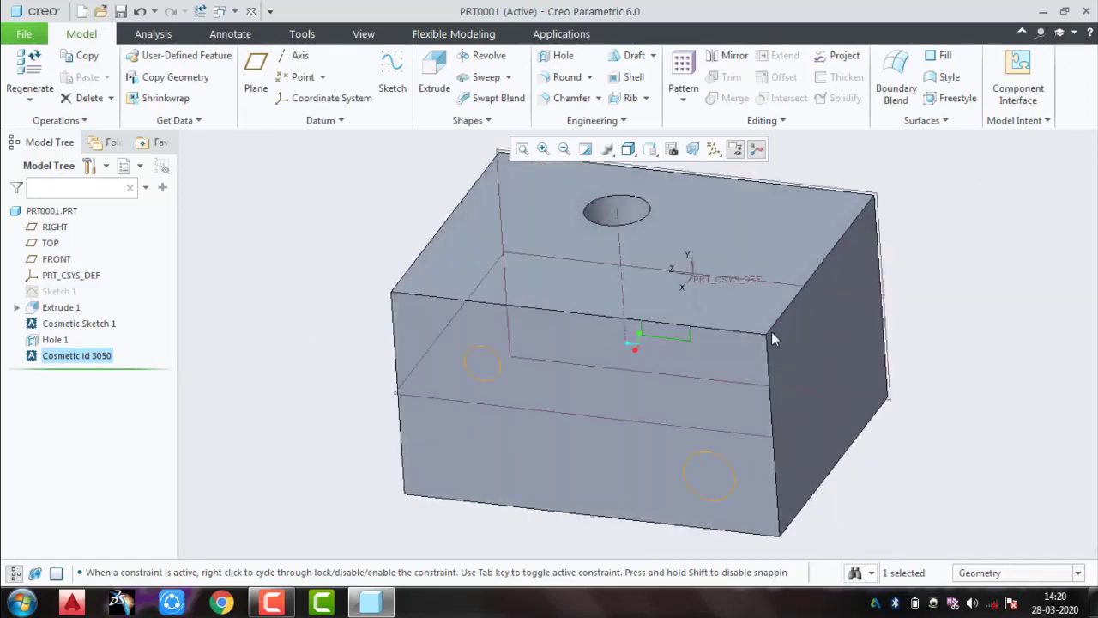
Step: Zoom out to the whole block and check Cosmetic id 3050 in the model tree
{"action": "scroll", "coordinate": [678, 341], "scroll_direction": "down", "scroll_amount": 3}
{"action": "left_click", "coordinate": [1080, 292]}
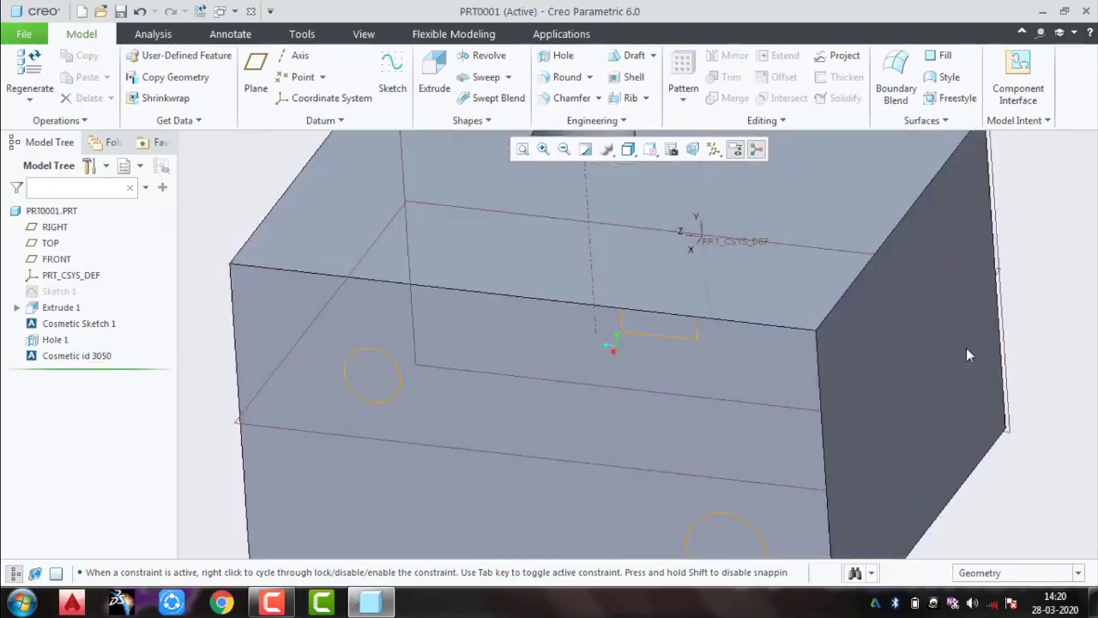
{"action": "left_click", "coordinate": [685, 345]}
{"action": "left_click", "coordinate": [92, 361]}
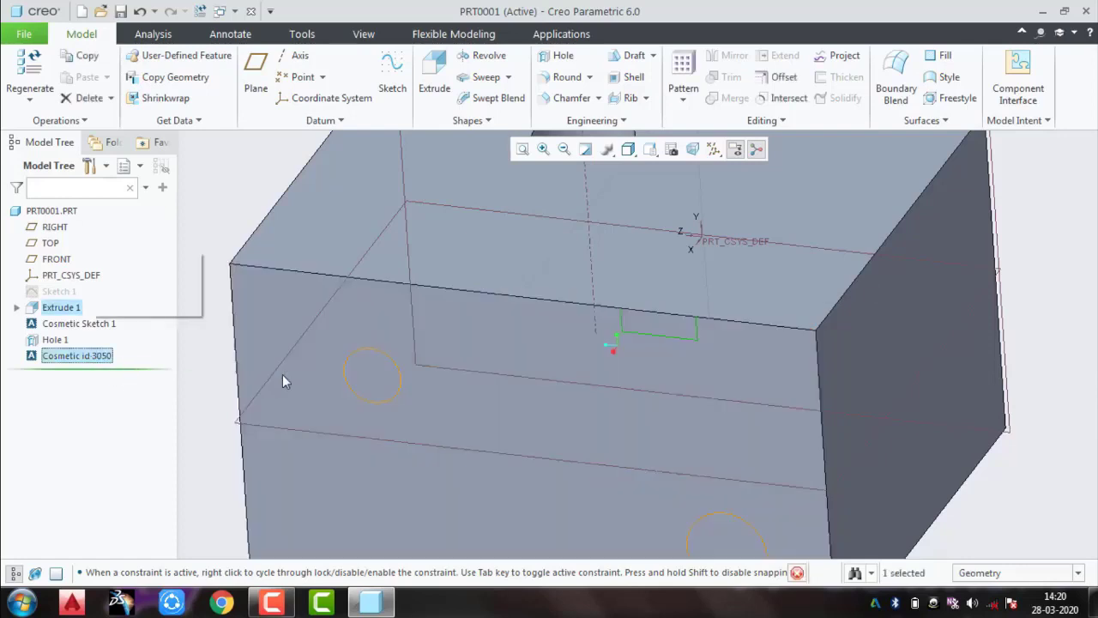
{"action": "scroll", "coordinate": [455, 377], "scroll_direction": "up", "scroll_amount": 3}
{"action": "scroll", "coordinate": [455, 378], "scroll_direction": "up", "scroll_amount": 1}
{"action": "left_click", "coordinate": [839, 388]}
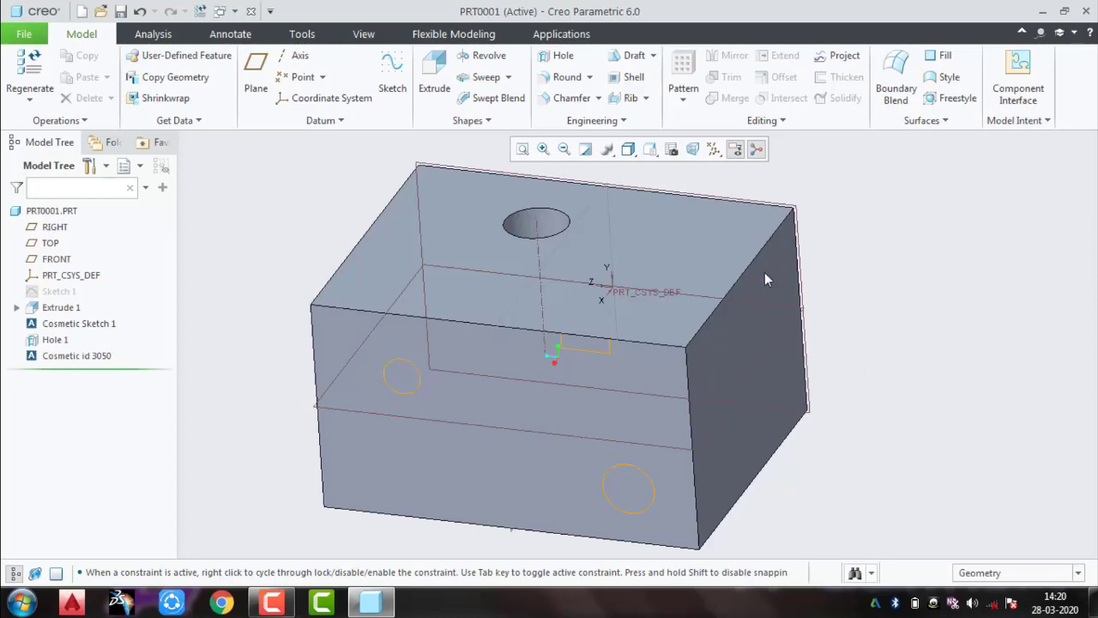
{"action": "left_click", "coordinate": [600, 120]}
{"action": "left_click", "coordinate": [912, 276]}
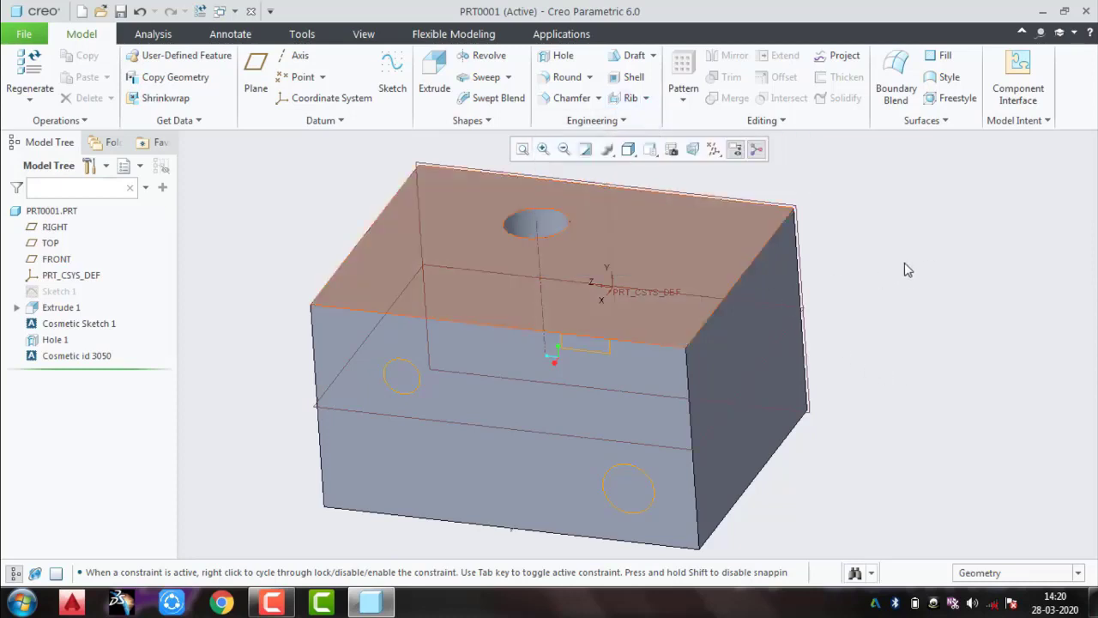
{"action": "left_click", "coordinate": [637, 125]}
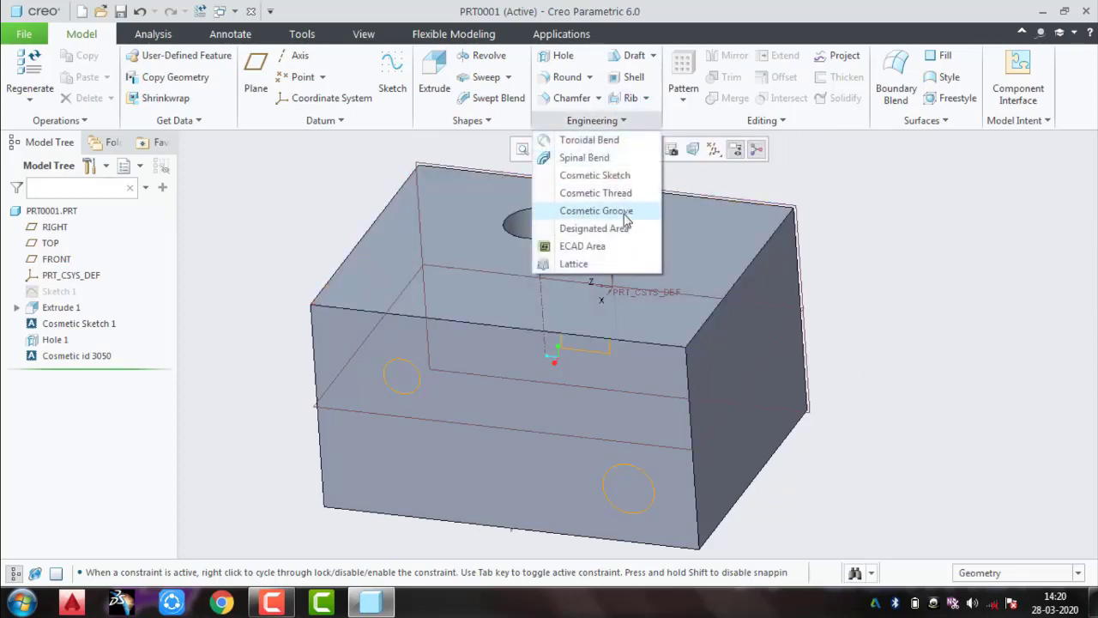
Step: Create Designate Area 1 bounded by six edge chains around the front face
{"action": "left_click", "coordinate": [884, 316]}
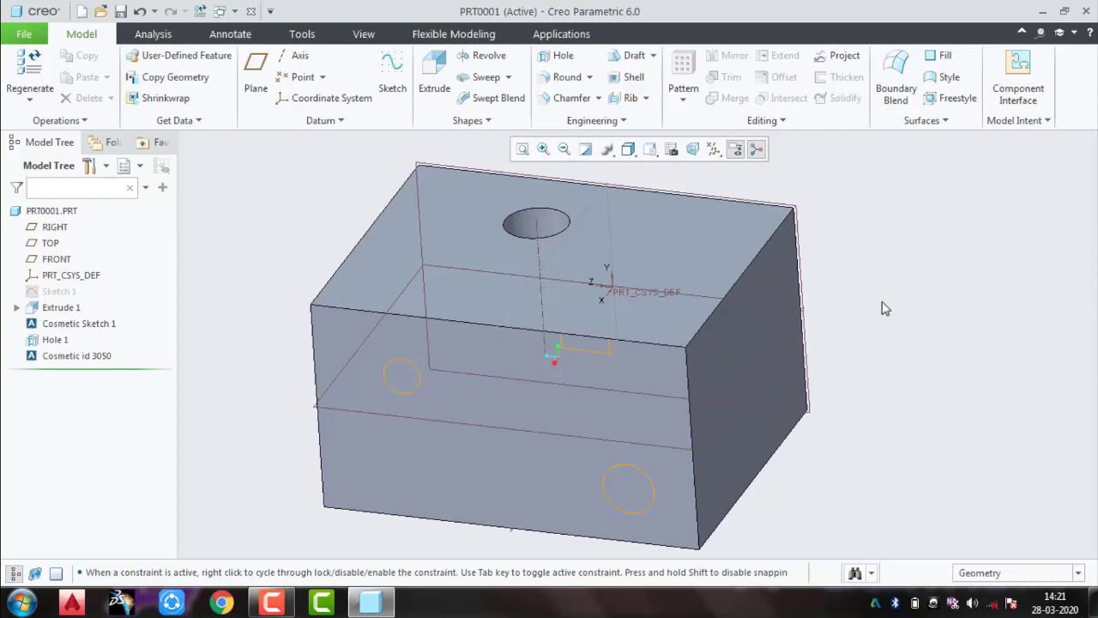
{"action": "left_click", "coordinate": [618, 121]}
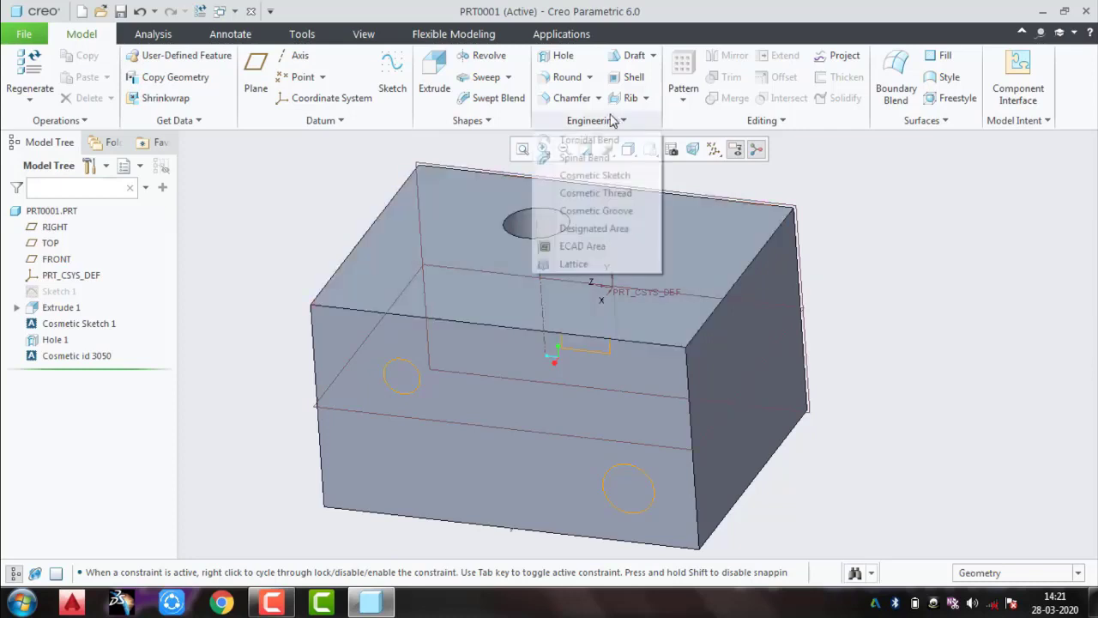
{"action": "left_click", "coordinate": [593, 229]}
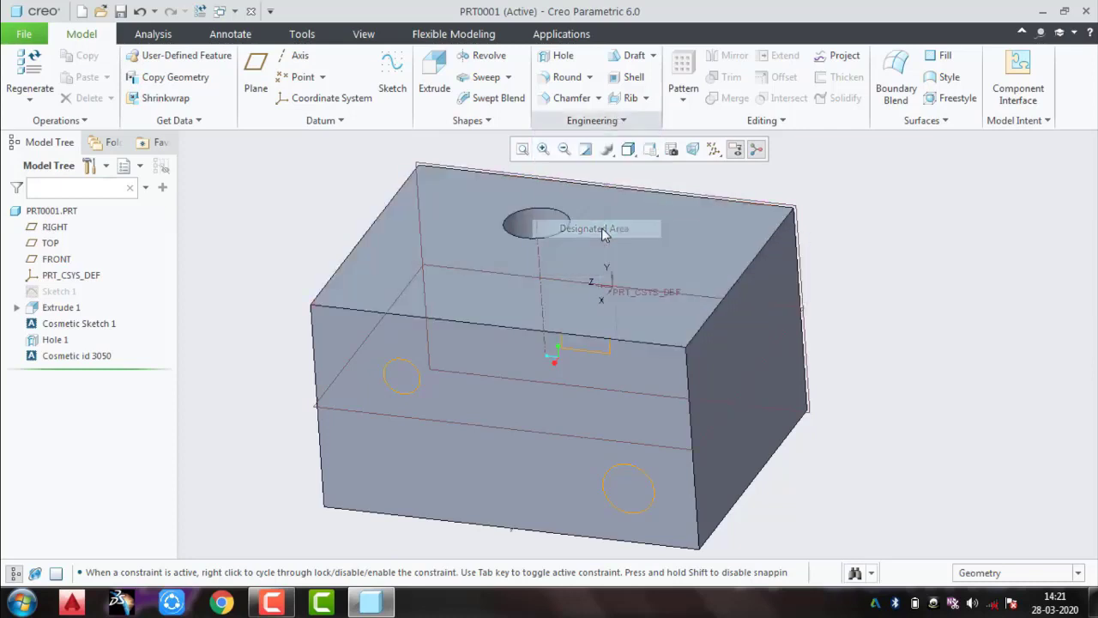
{"action": "left_click", "coordinate": [764, 466]}
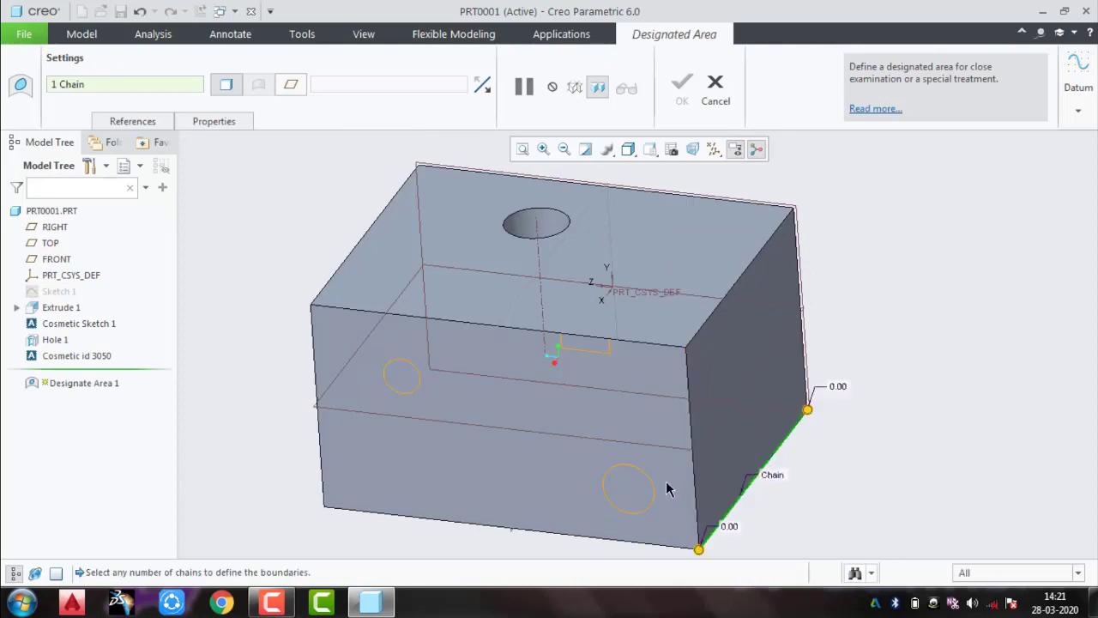
{"action": "left_click", "coordinate": [692, 438], "text": "ctrl"}
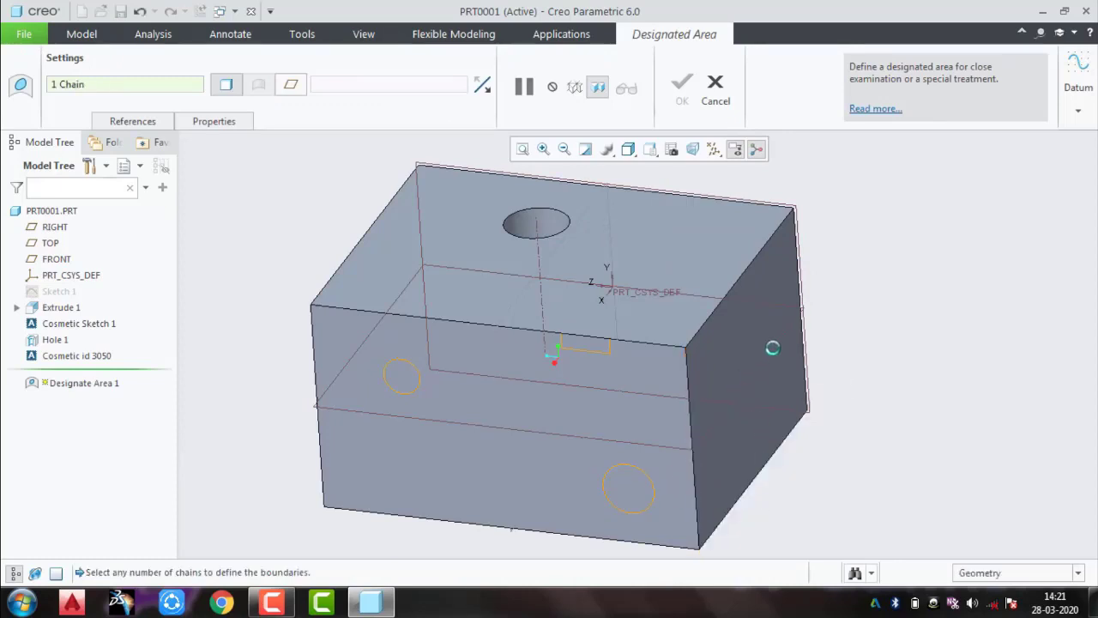
{"action": "left_click", "coordinate": [797, 268], "text": "ctrl"}
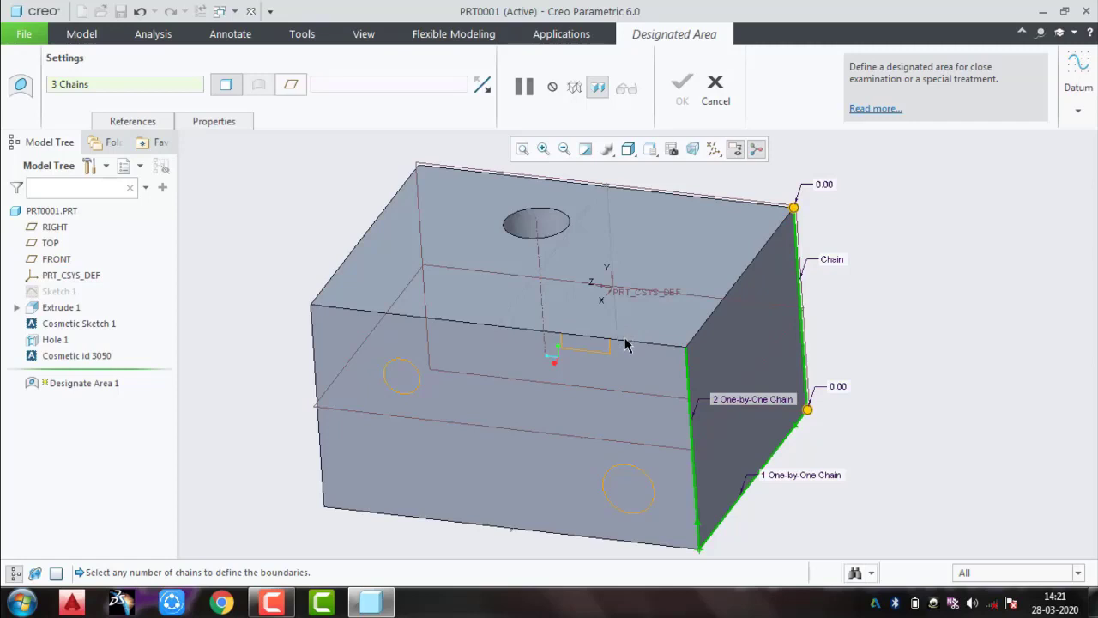
{"action": "left_click", "coordinate": [442, 289]}
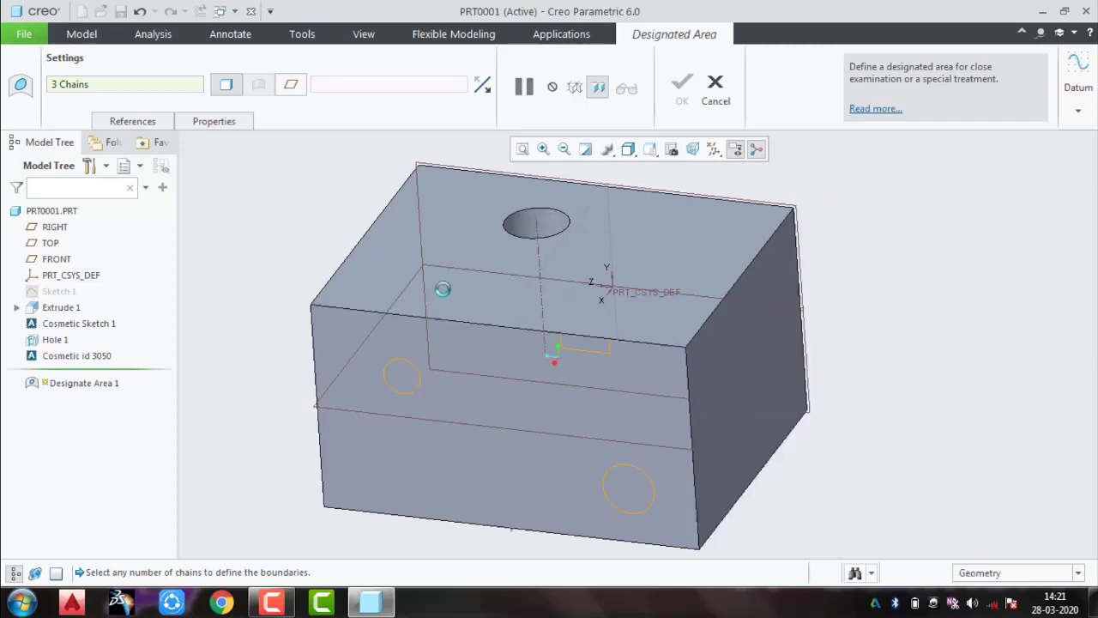
{"action": "left_click", "coordinate": [352, 261]}
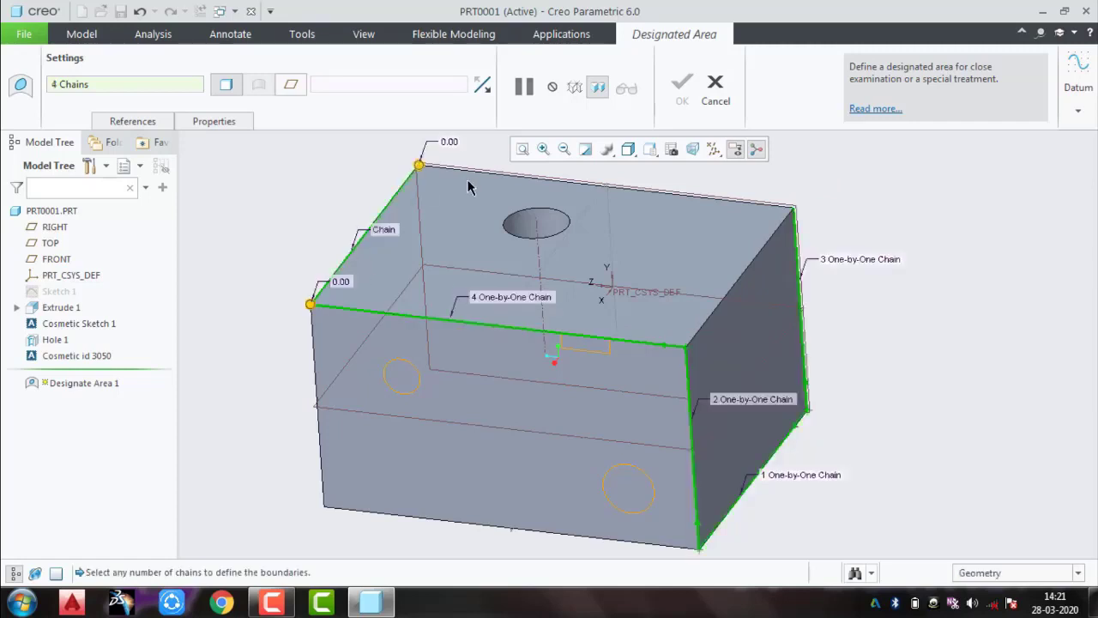
{"action": "left_click", "coordinate": [493, 178]}
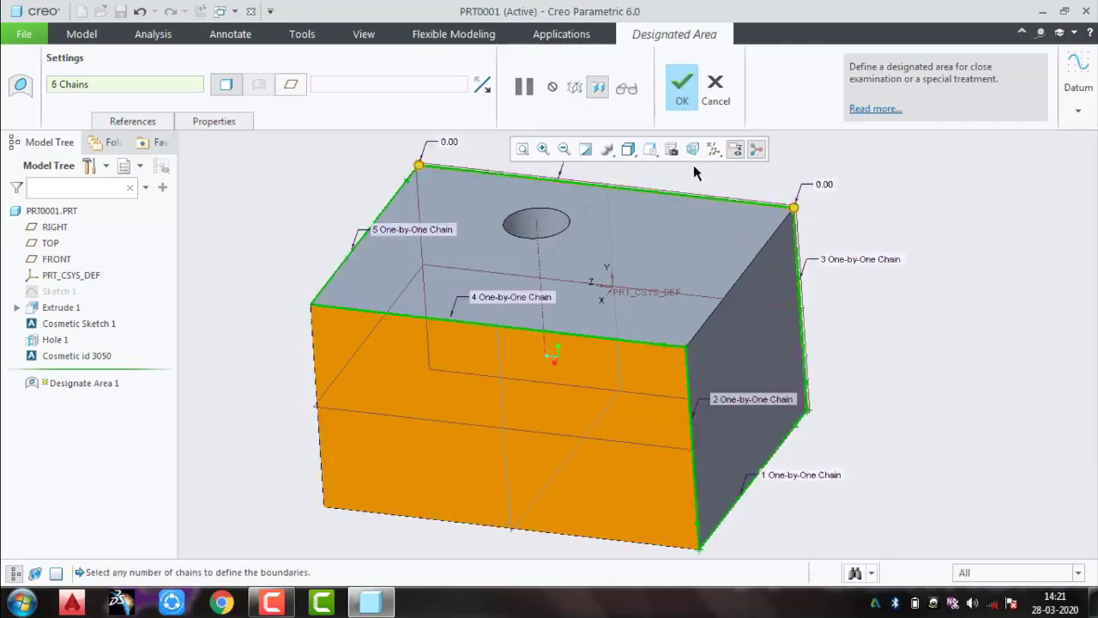
{"action": "left_click", "coordinate": [679, 80]}
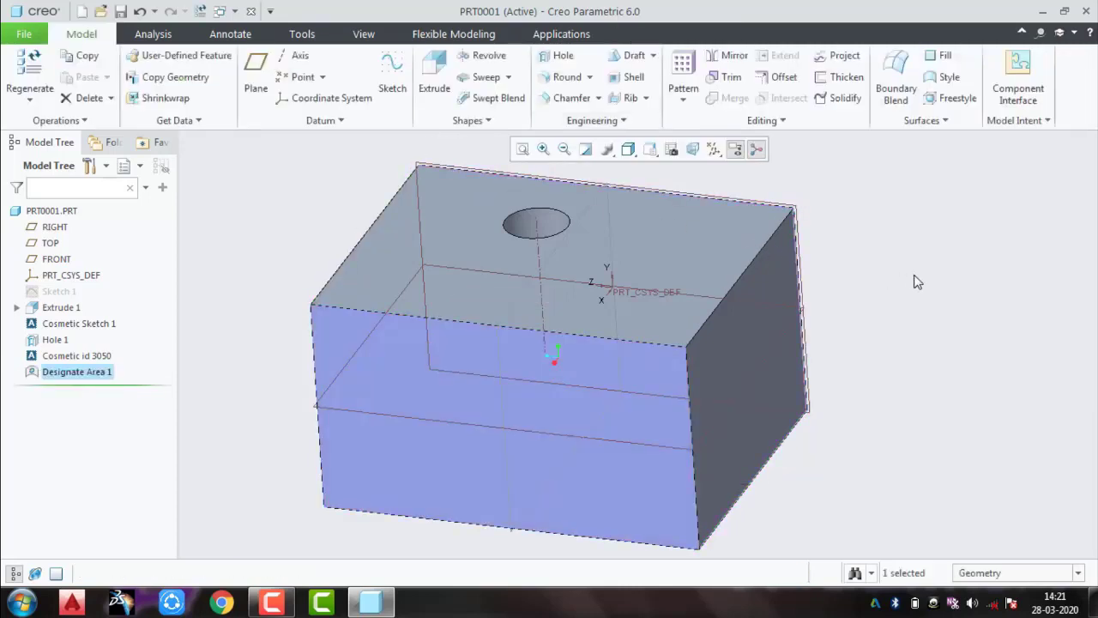
Step: Create Designate Area 2 bounded by the right face's top, back, bottom and front edges
{"action": "left_click", "coordinate": [586, 429]}
{"action": "left_click", "coordinate": [662, 485]}
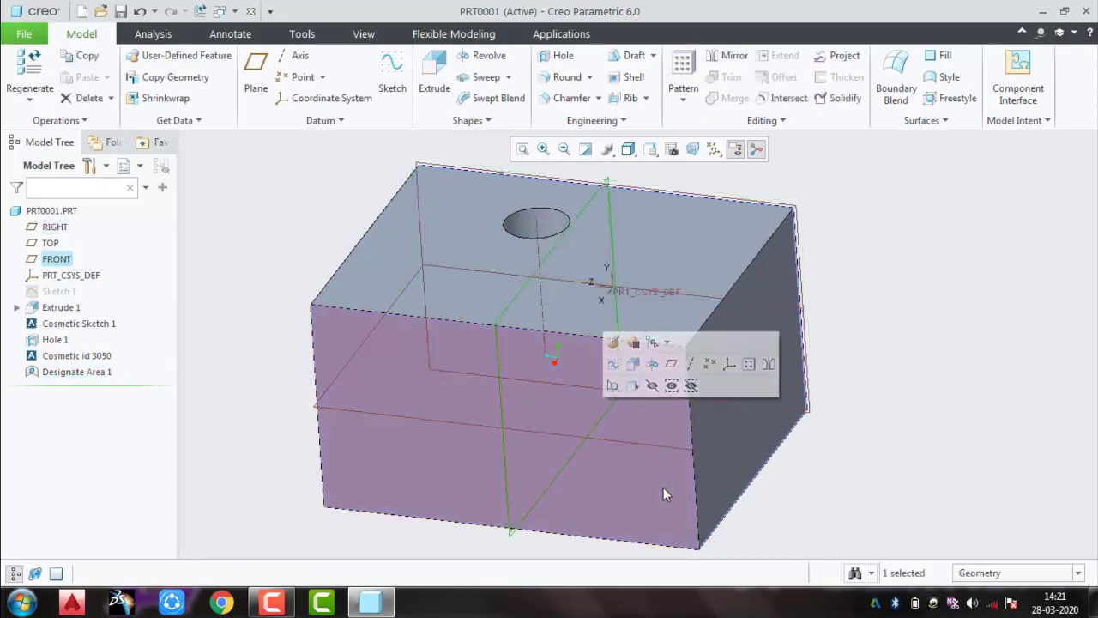
{"action": "left_click", "coordinate": [663, 488]}
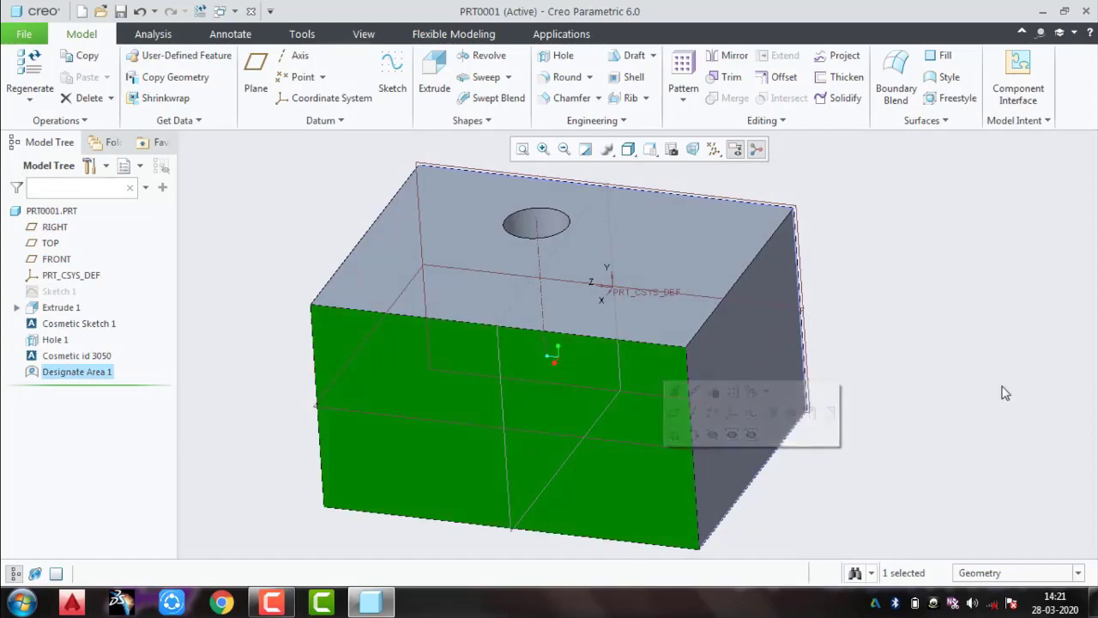
{"action": "left_click", "coordinate": [1005, 388]}
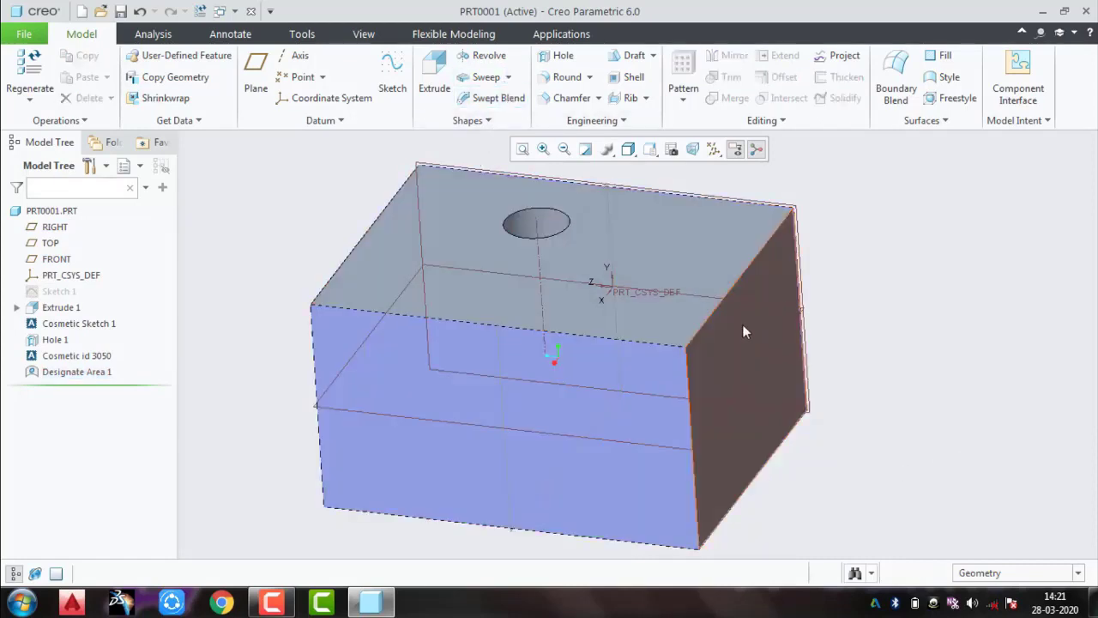
{"action": "left_click", "coordinate": [593, 121]}
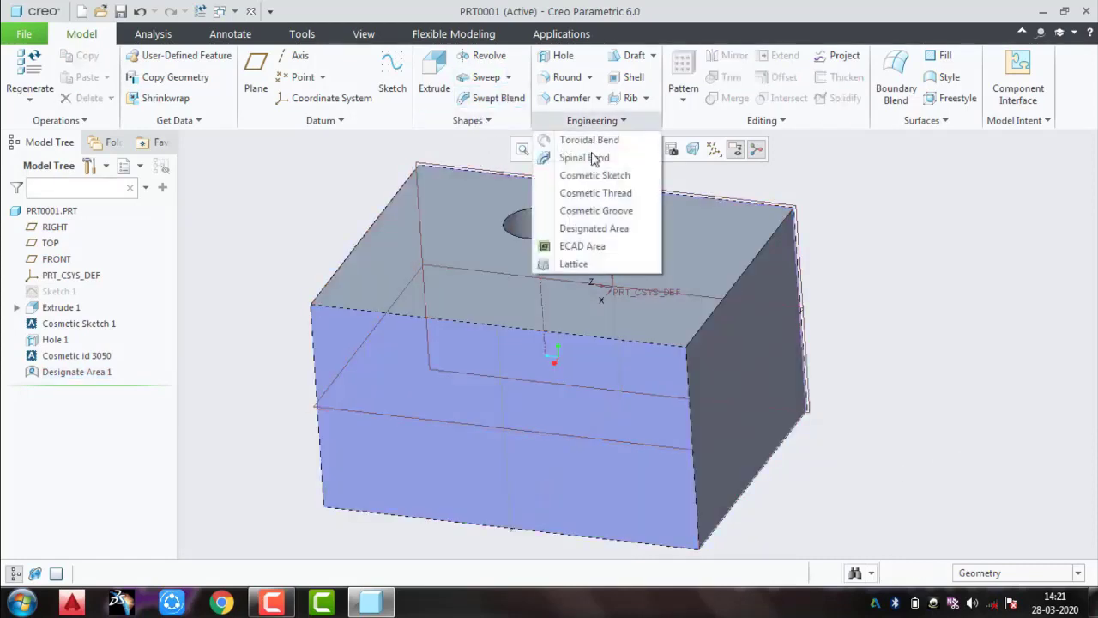
{"action": "left_click", "coordinate": [594, 229]}
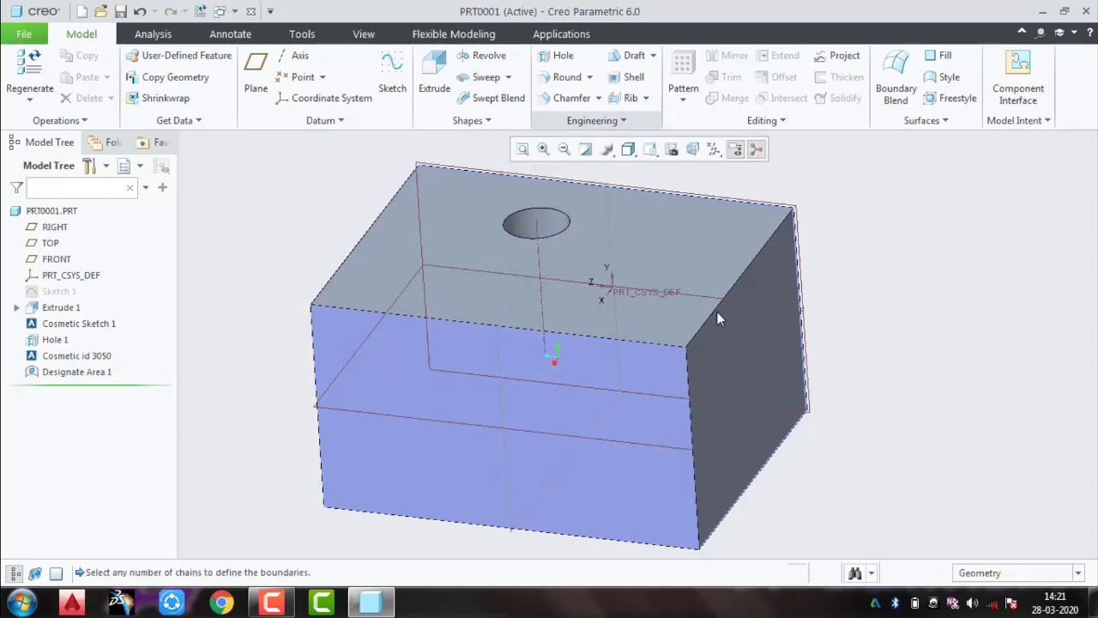
{"action": "left_click", "coordinate": [738, 282]}
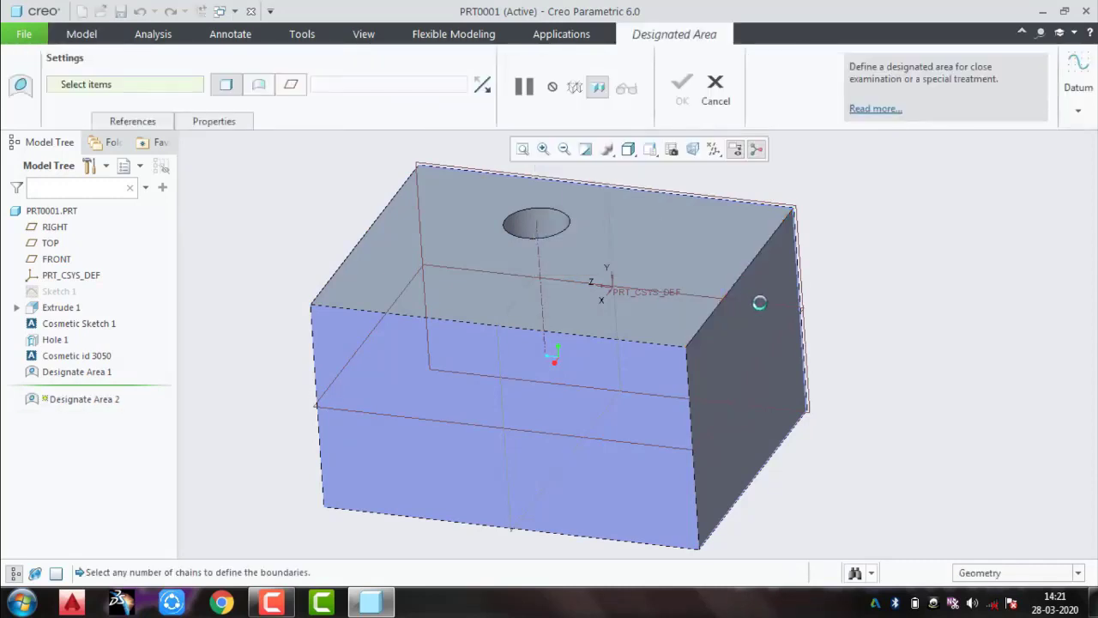
{"action": "left_click", "coordinate": [798, 354], "text": "ctrl"}
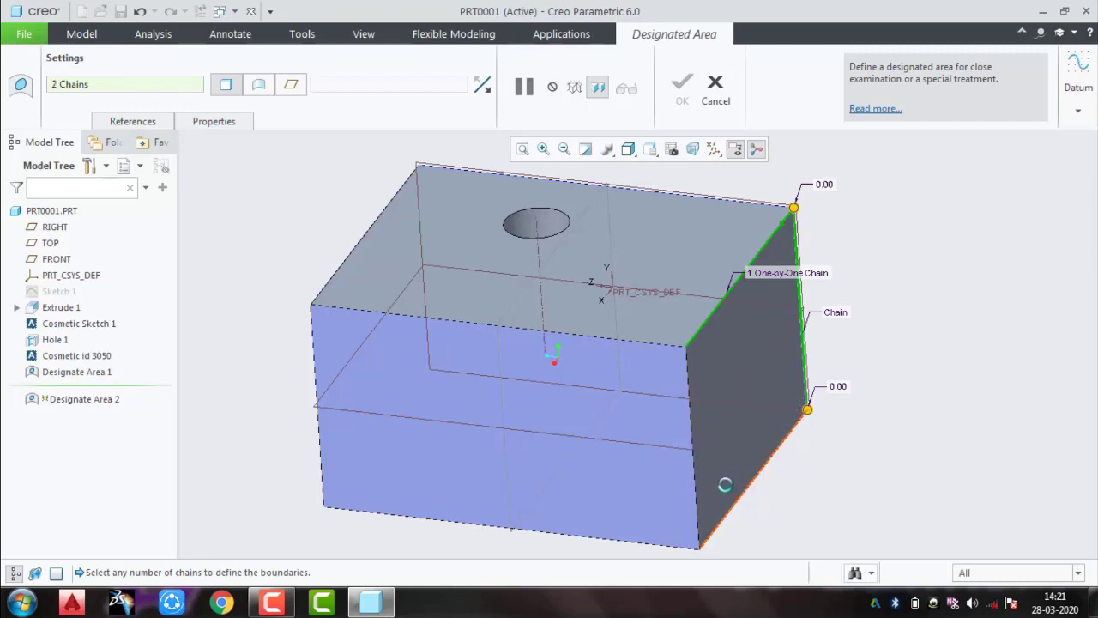
{"action": "left_click", "coordinate": [783, 440], "text": "ctrl"}
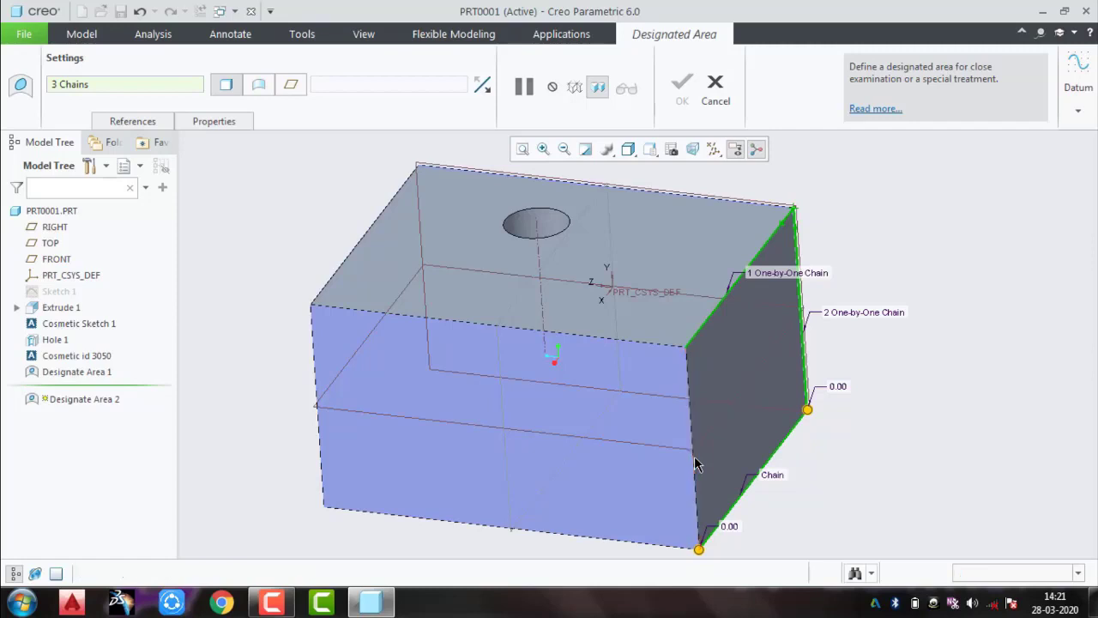
{"action": "left_click", "coordinate": [695, 462], "text": "ctrl"}
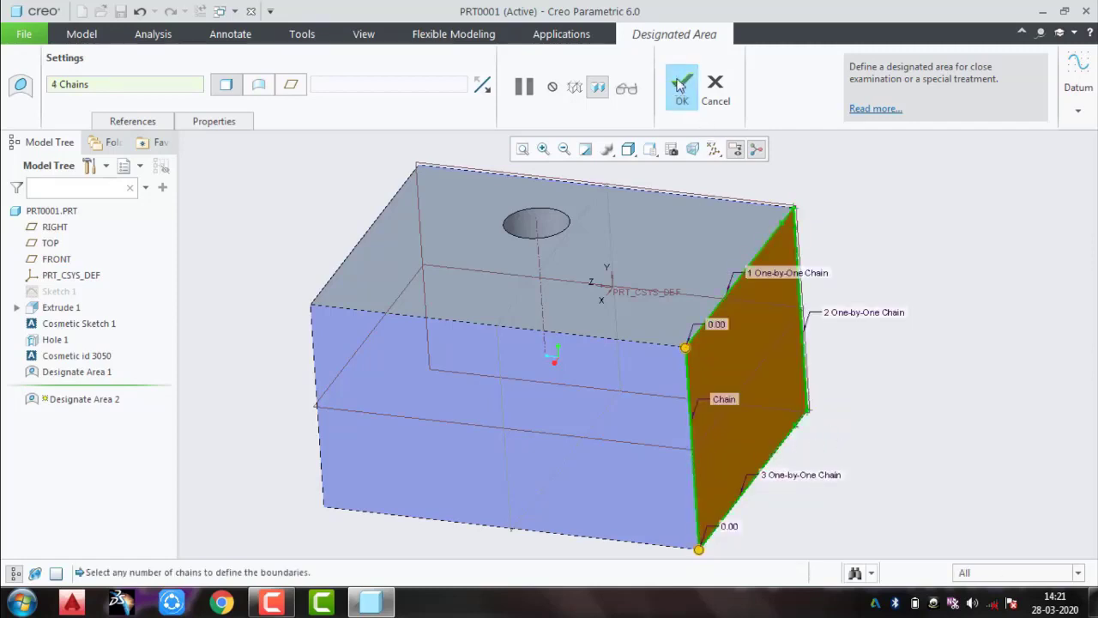
{"action": "left_click", "coordinate": [680, 84]}
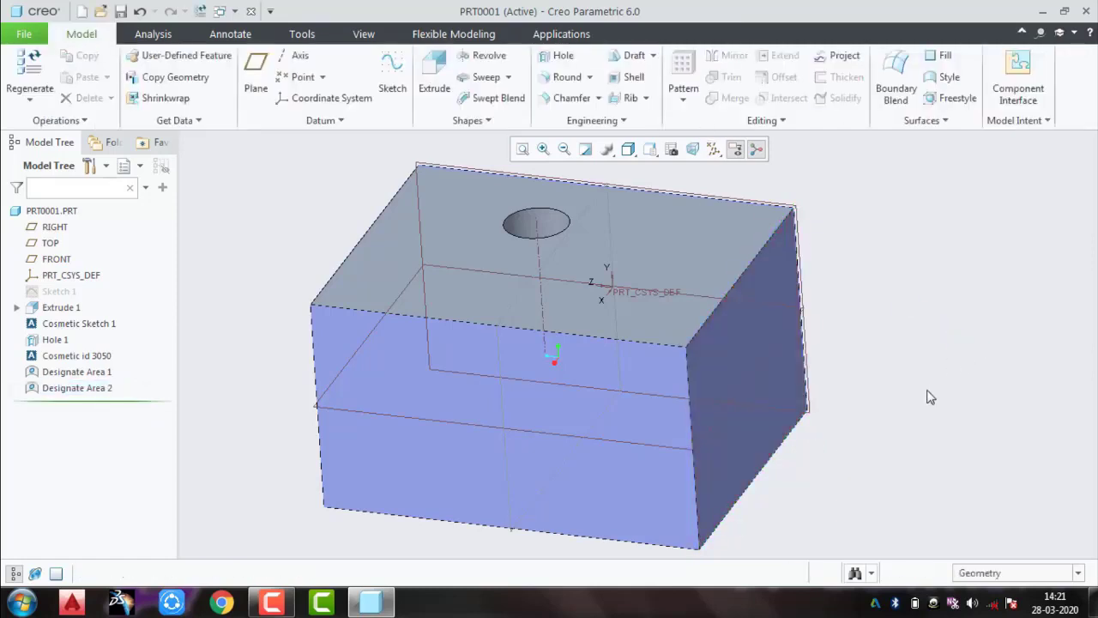
Step: Undo the designated areas, cosmetic feature and hole, back to the plain block
{"action": "mouse_move", "coordinate": [931, 396]}
{"action": "middle_mouse_down"}
{"action": "mouse_move", "coordinate": [883, 377]}
{"action": "mouse_move", "coordinate": [677, 427]}
{"action": "mouse_move", "coordinate": [613, 420]}
{"action": "mouse_move", "coordinate": [593, 372]}
{"action": "mouse_move", "coordinate": [606, 265]}
{"action": "mouse_move", "coordinate": [566, 152]}
{"action": "middle_mouse_up"}
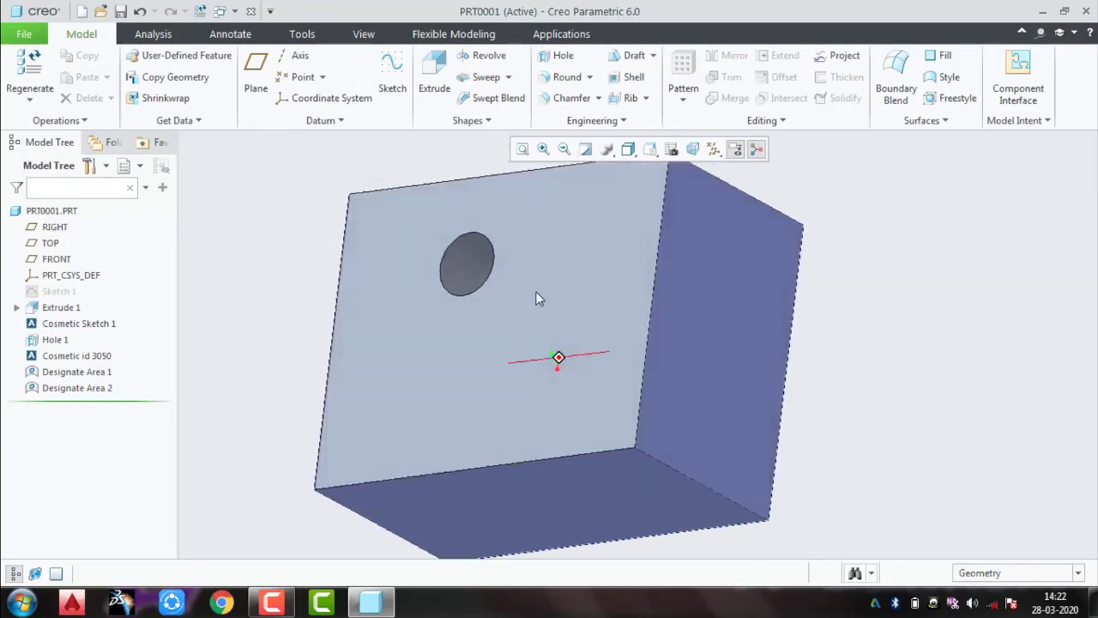
{"action": "mouse_move", "coordinate": [647, 503]}
{"action": "middle_mouse_down"}
{"action": "mouse_move", "coordinate": [400, 404]}
{"action": "mouse_move", "coordinate": [377, 368]}
{"action": "mouse_move", "coordinate": [534, 322]}
{"action": "middle_mouse_up"}
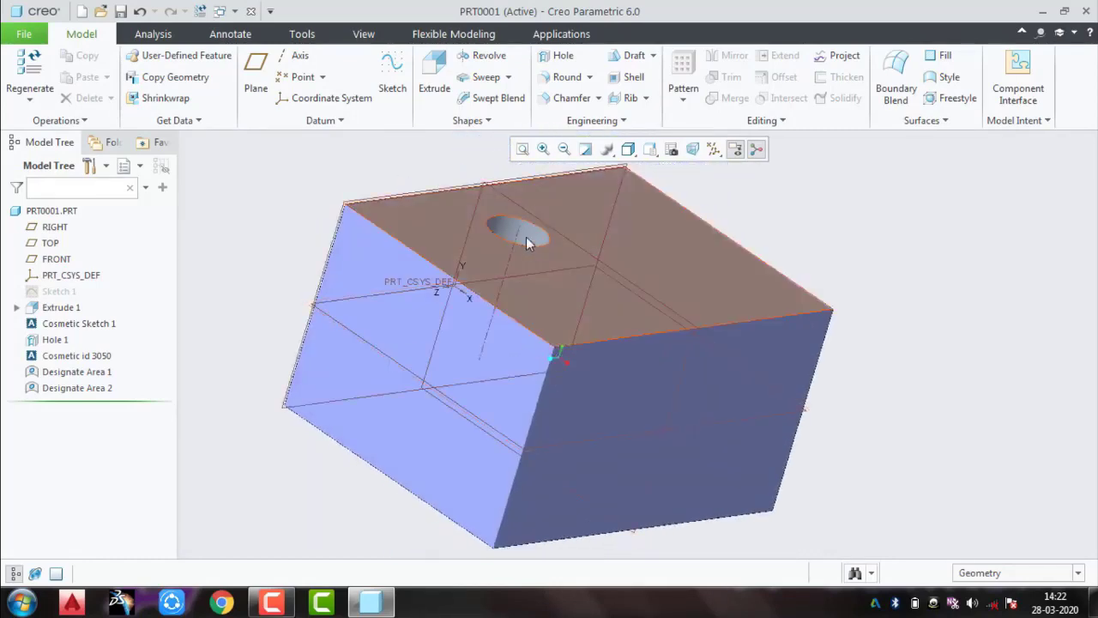
{"action": "mouse_move", "coordinate": [573, 255]}
{"action": "middle_mouse_down"}
{"action": "mouse_move", "coordinate": [544, 304]}
{"action": "mouse_move", "coordinate": [541, 346]}
{"action": "mouse_move", "coordinate": [620, 413]}
{"action": "mouse_move", "coordinate": [647, 461]}
{"action": "mouse_move", "coordinate": [730, 498]}
{"action": "mouse_move", "coordinate": [775, 463]}
{"action": "mouse_move", "coordinate": [826, 471]}
{"action": "mouse_move", "coordinate": [830, 429]}
{"action": "middle_mouse_up"}
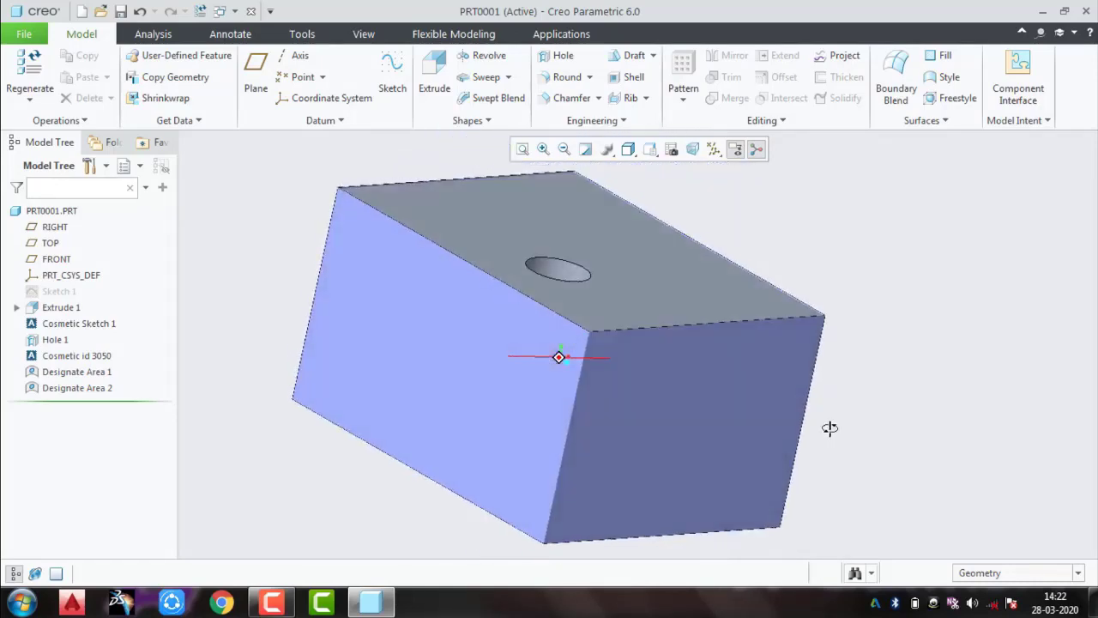
{"action": "key", "text": "ctrl+z"}
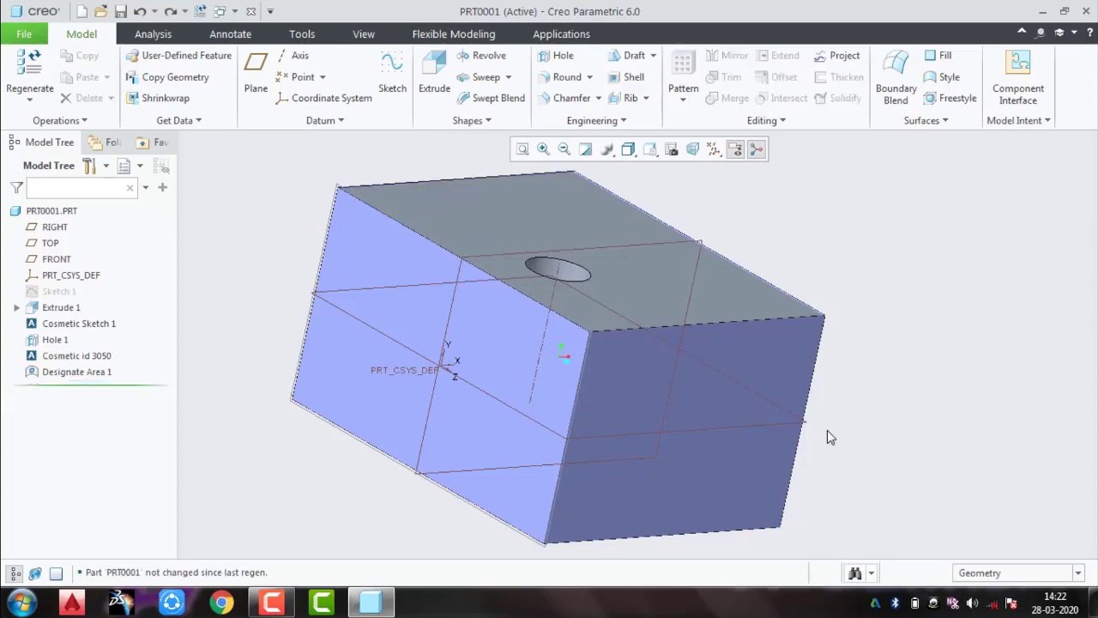
{"action": "key", "text": "ctrl+z"}
{"action": "key", "text": "ctrl+z"}
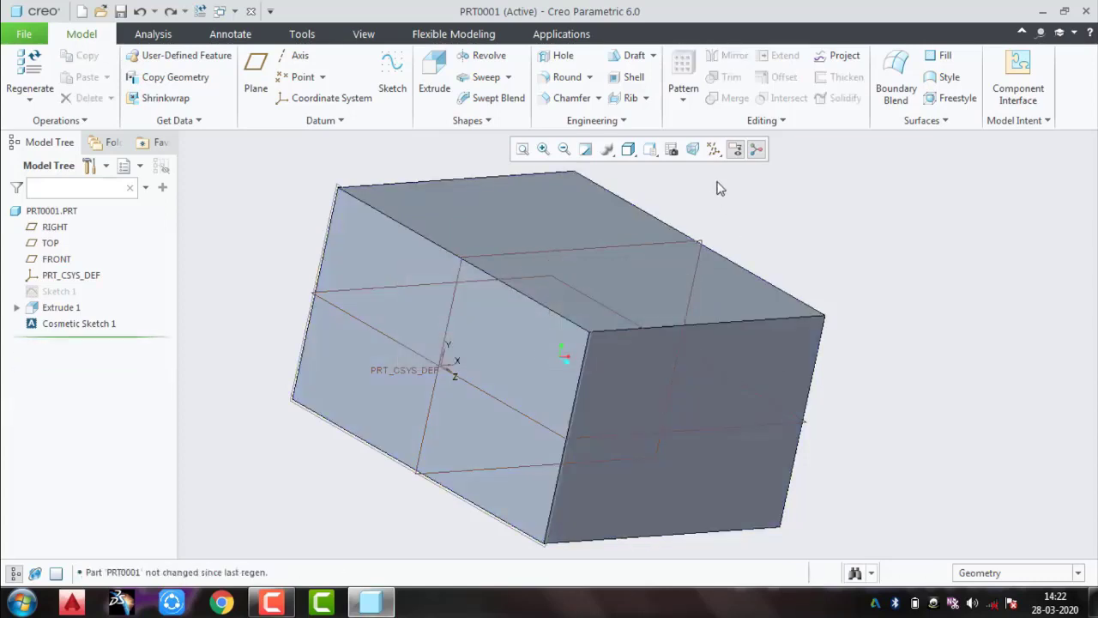
Step: Create a new Designate Area 1 bounded by a closed loop of six block edges
{"action": "left_click", "coordinate": [608, 120]}
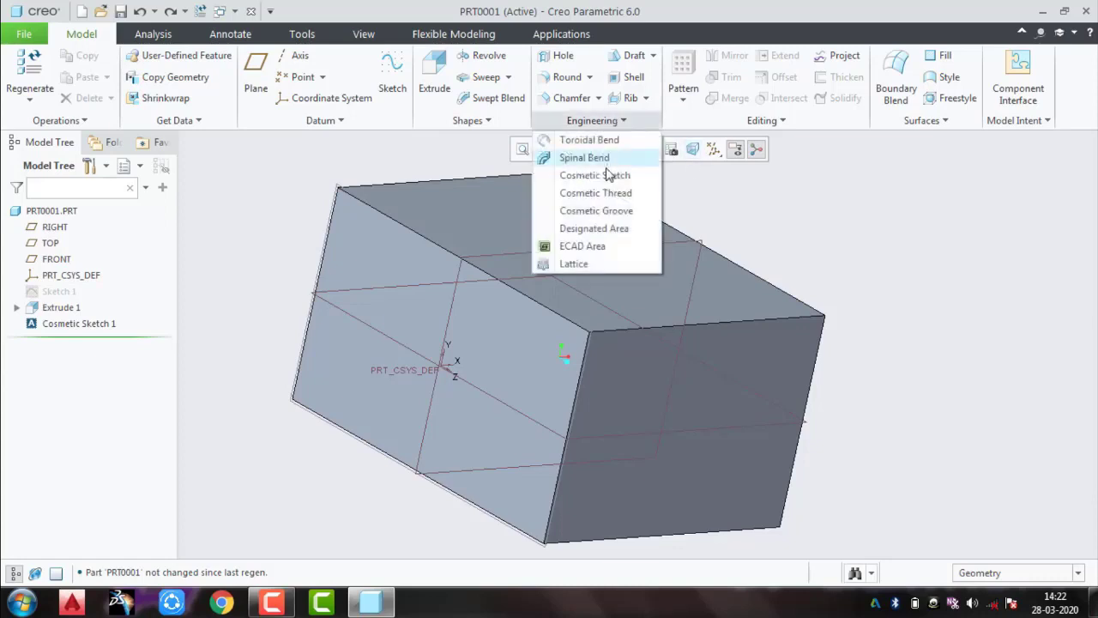
{"action": "left_click", "coordinate": [608, 233]}
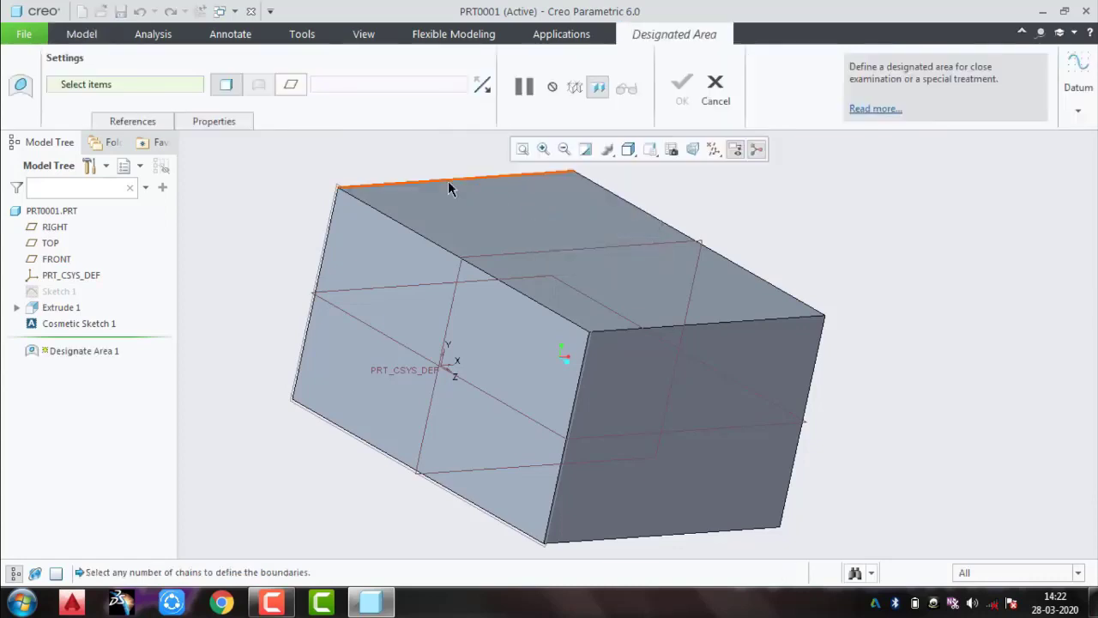
{"action": "left_click", "coordinate": [448, 179]}
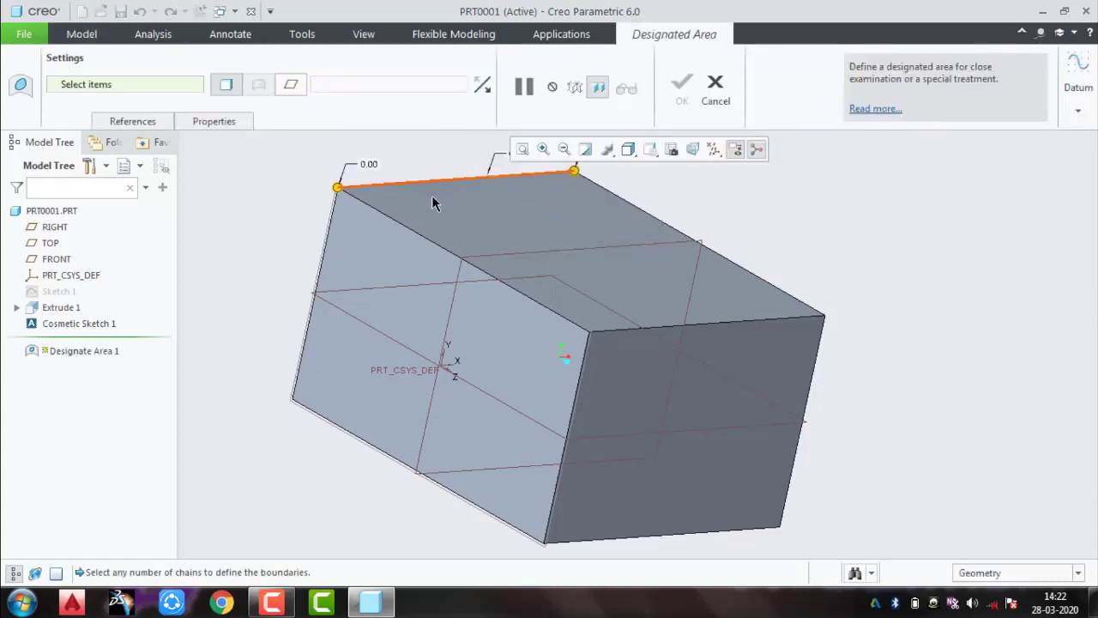
{"action": "left_click", "coordinate": [455, 254]}
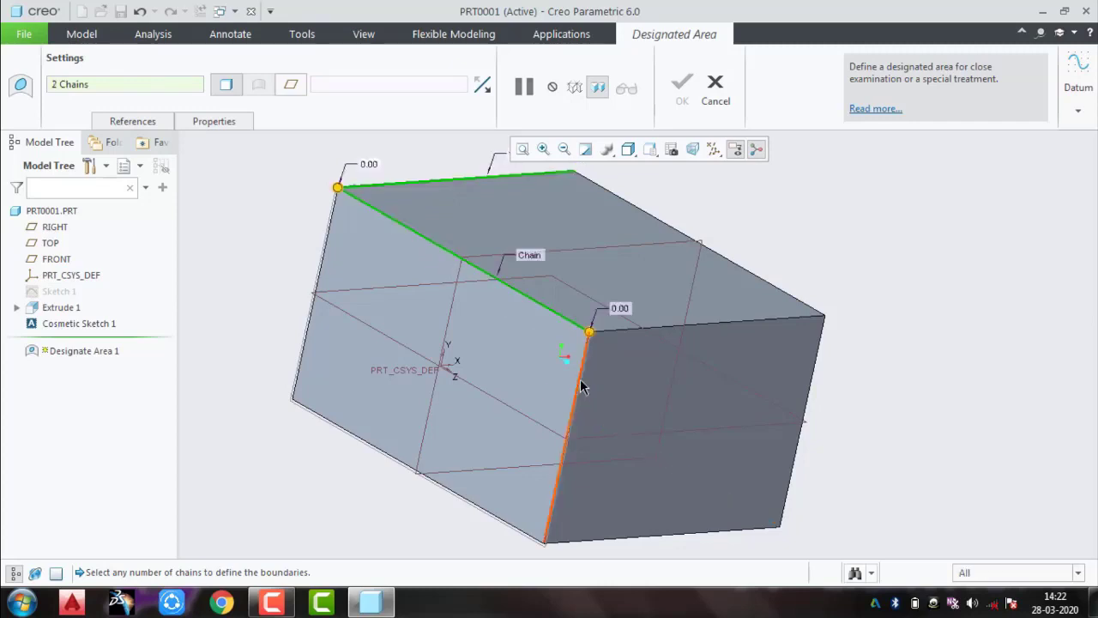
{"action": "left_click", "coordinate": [578, 387]}
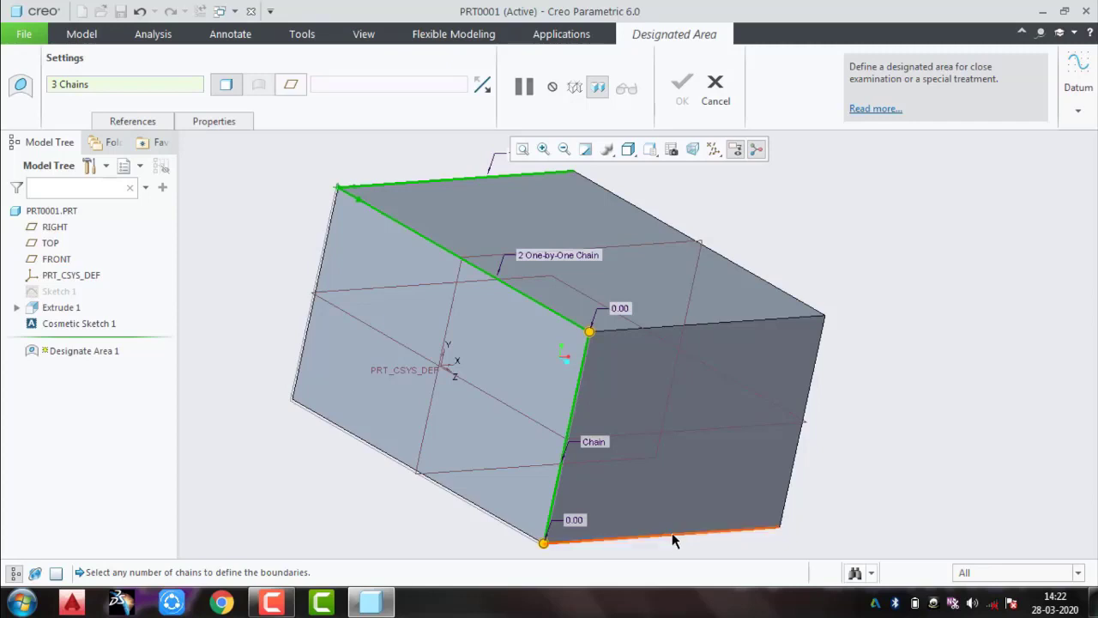
{"action": "left_click", "coordinate": [669, 536]}
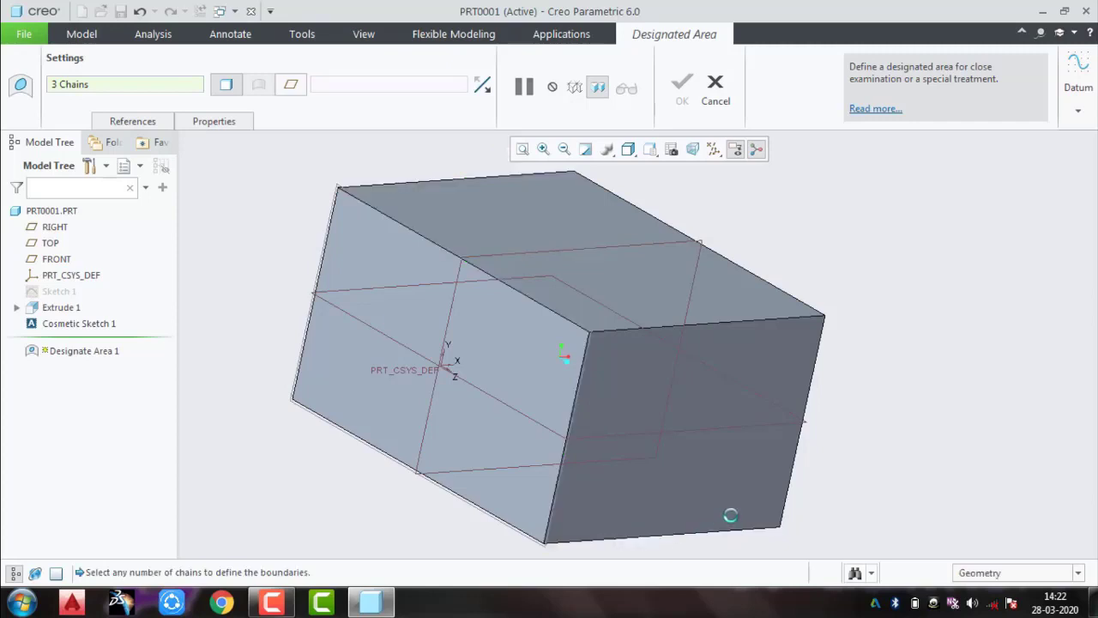
{"action": "left_click", "coordinate": [808, 403]}
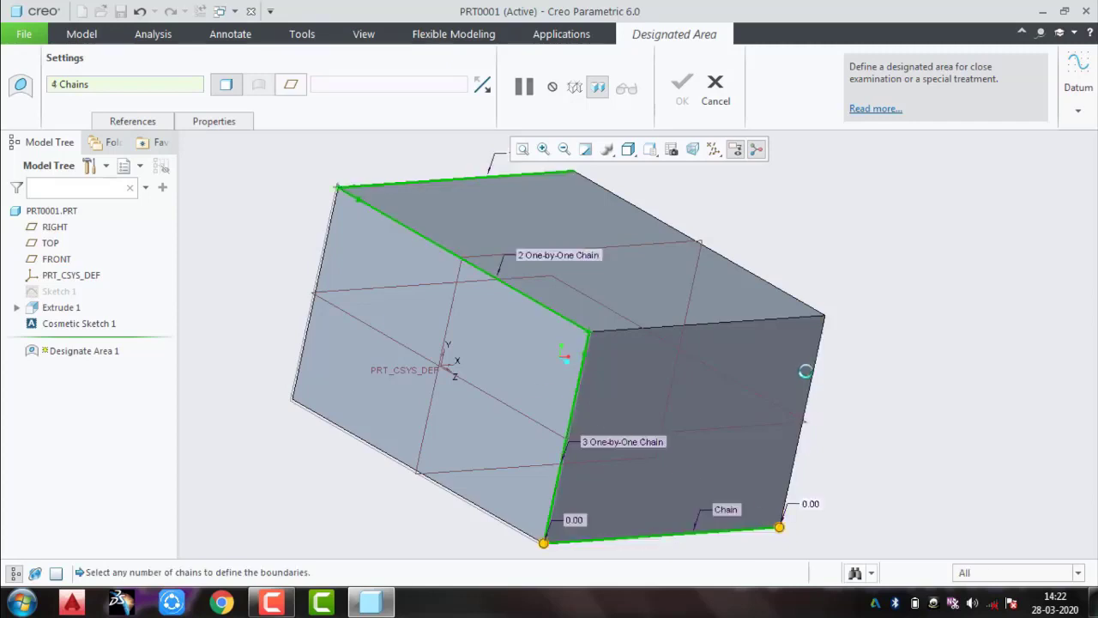
{"action": "left_click", "coordinate": [773, 290]}
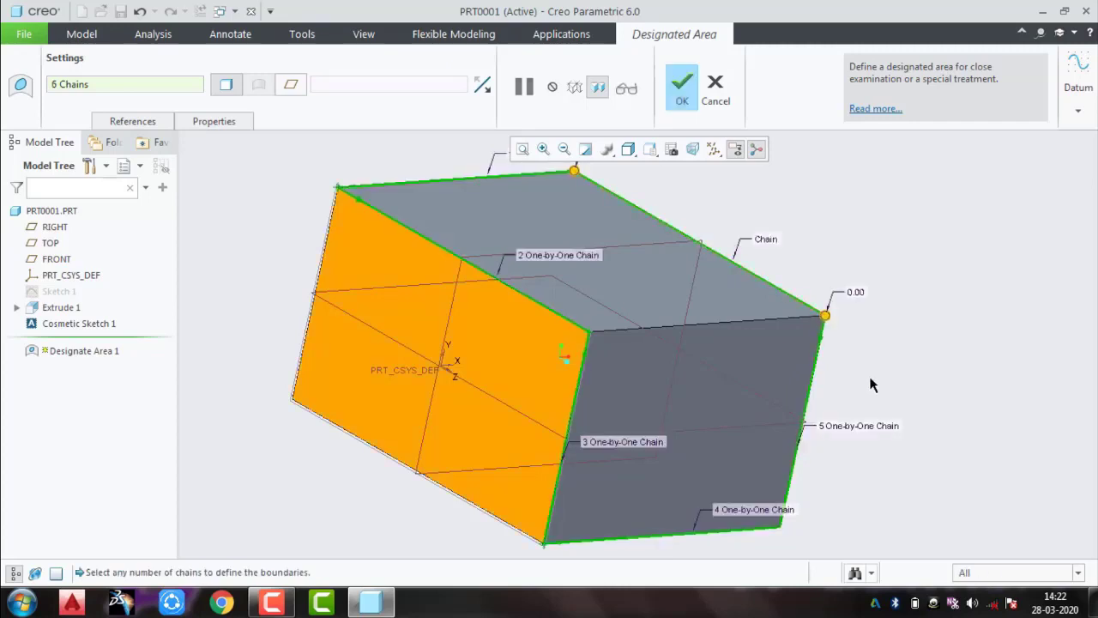
{"action": "middle_click_drag", "start_coordinate": [871, 385], "coordinate": [559, 354]}
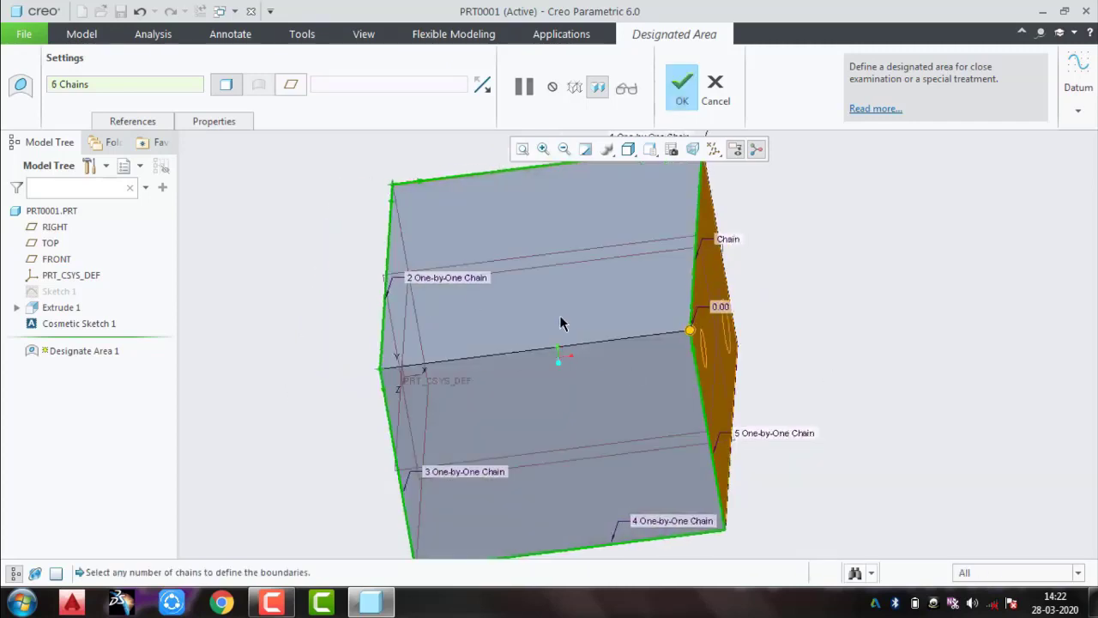
{"action": "mouse_move", "coordinate": [821, 478]}
{"action": "middle_mouse_down"}
{"action": "mouse_move", "coordinate": [718, 400]}
{"action": "mouse_move", "coordinate": [733, 354]}
{"action": "mouse_move", "coordinate": [669, 326]}
{"action": "mouse_move", "coordinate": [643, 299]}
{"action": "mouse_move", "coordinate": [524, 344]}
{"action": "mouse_move", "coordinate": [538, 352]}
{"action": "mouse_move", "coordinate": [571, 317]}
{"action": "mouse_move", "coordinate": [605, 305]}
{"action": "middle_mouse_up"}
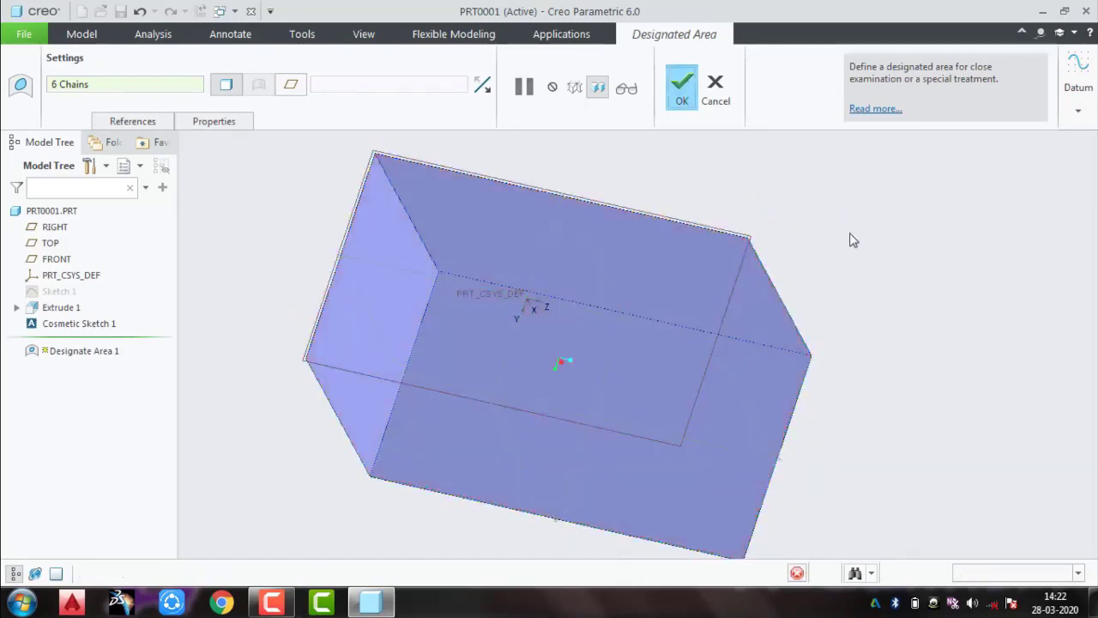
{"action": "mouse_move", "coordinate": [880, 368]}
{"action": "middle_mouse_down"}
{"action": "mouse_move", "coordinate": [669, 316]}
{"action": "mouse_move", "coordinate": [683, 269]}
{"action": "mouse_move", "coordinate": [735, 240]}
{"action": "mouse_move", "coordinate": [801, 253]}
{"action": "mouse_move", "coordinate": [823, 269]}
{"action": "mouse_move", "coordinate": [814, 294]}
{"action": "mouse_move", "coordinate": [741, 309]}
{"action": "middle_mouse_up"}
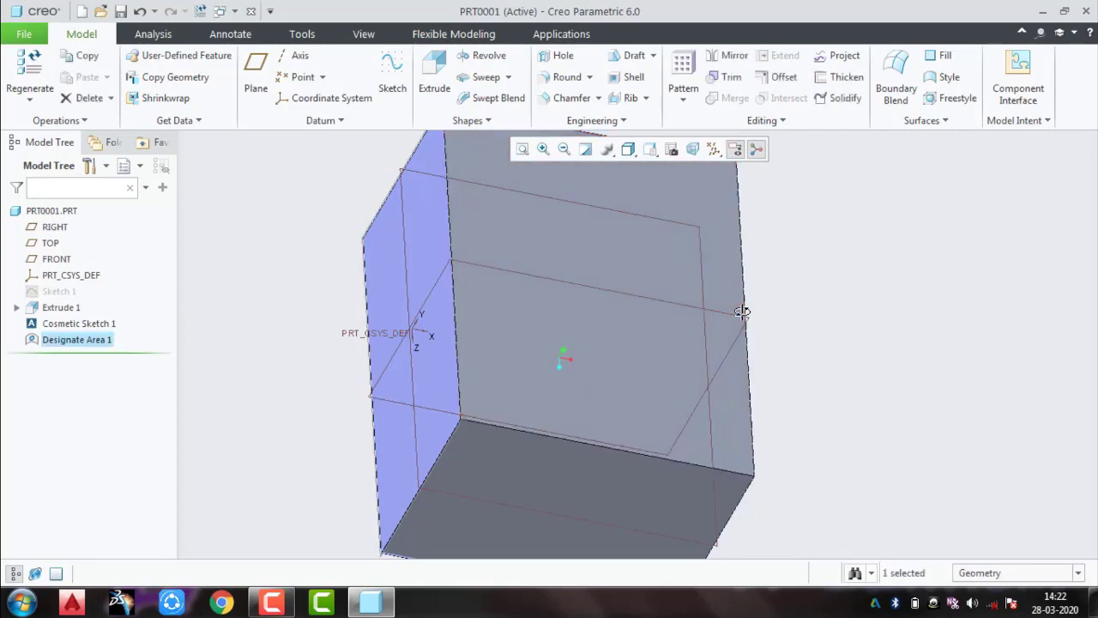
Step: Undo the designated area, then create a new one bounded by the top, right, bottom and left edges
{"action": "key", "text": "ctrl+z"}
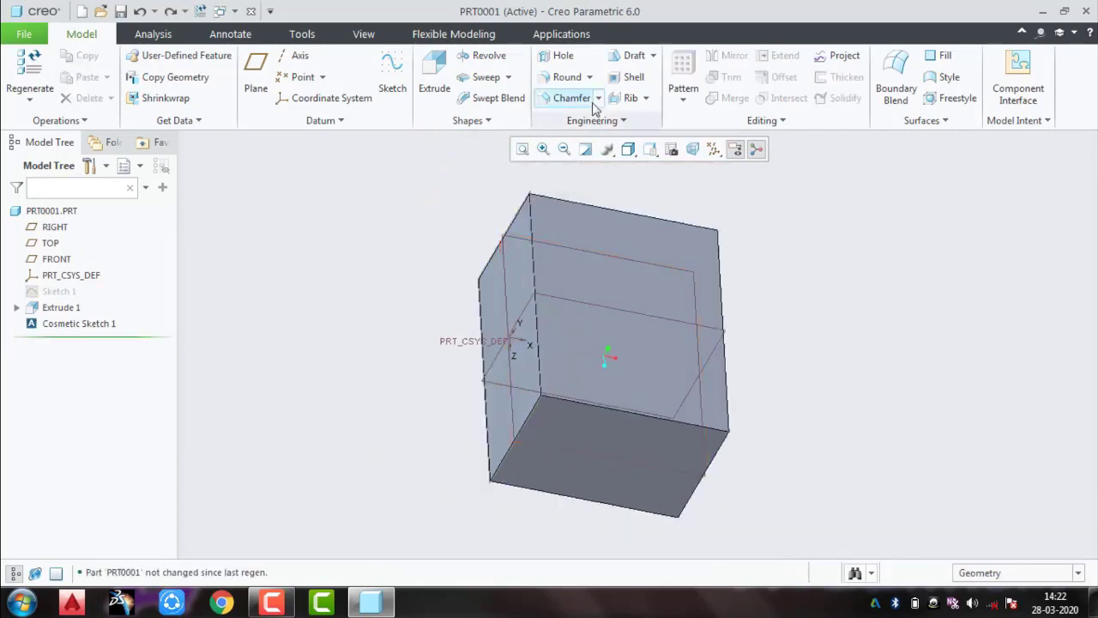
{"action": "left_click", "coordinate": [592, 120]}
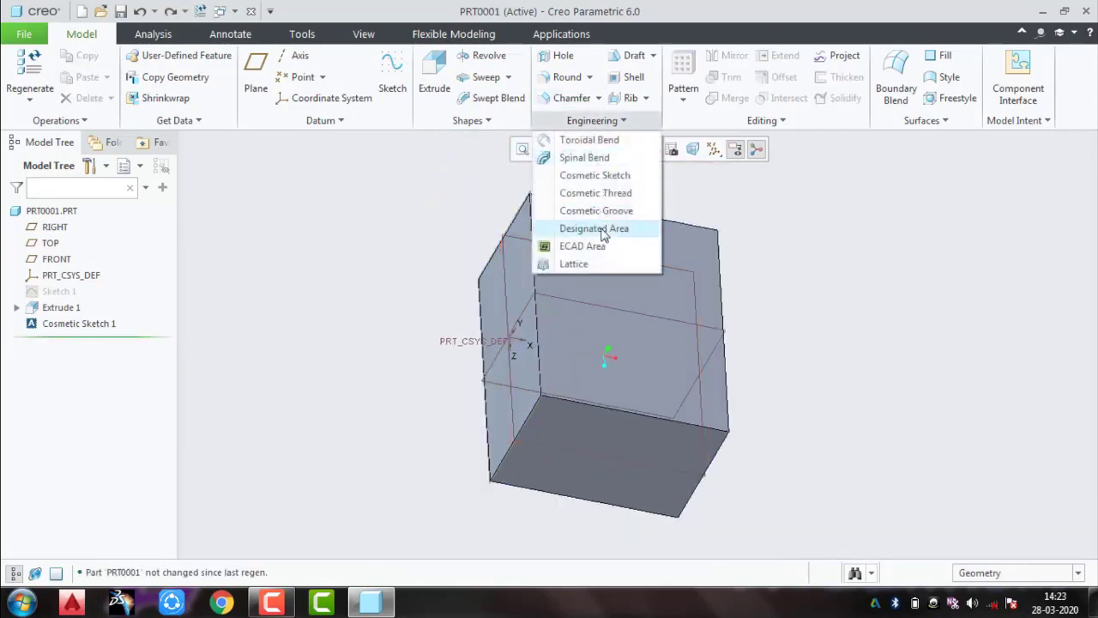
{"action": "left_click", "coordinate": [601, 228]}
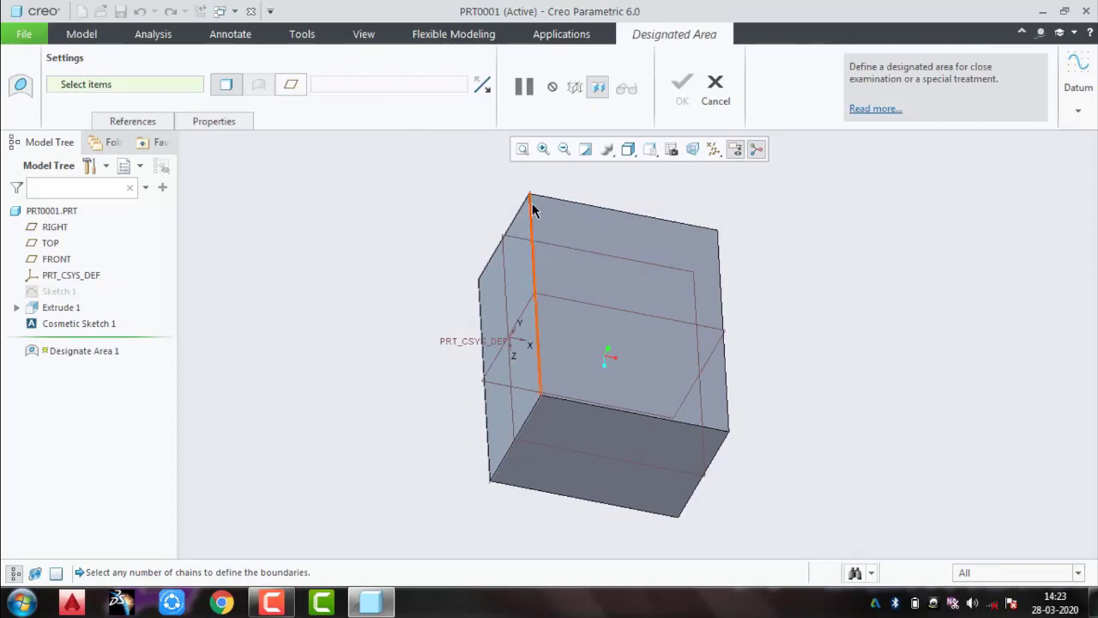
{"action": "left_click", "coordinate": [533, 211]}
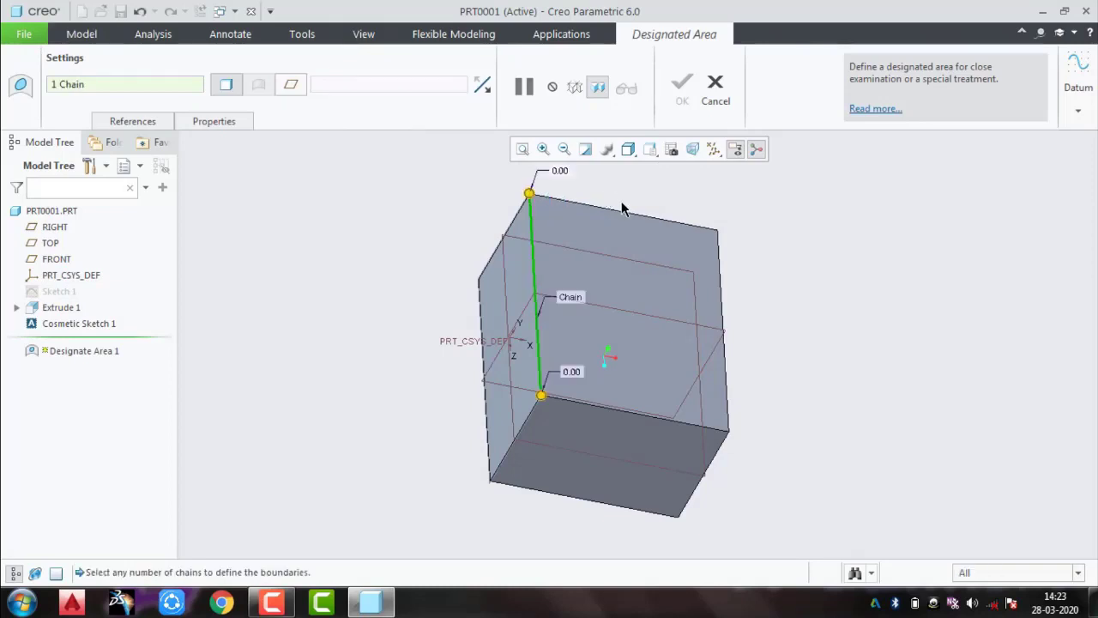
{"action": "left_click", "coordinate": [635, 214]}
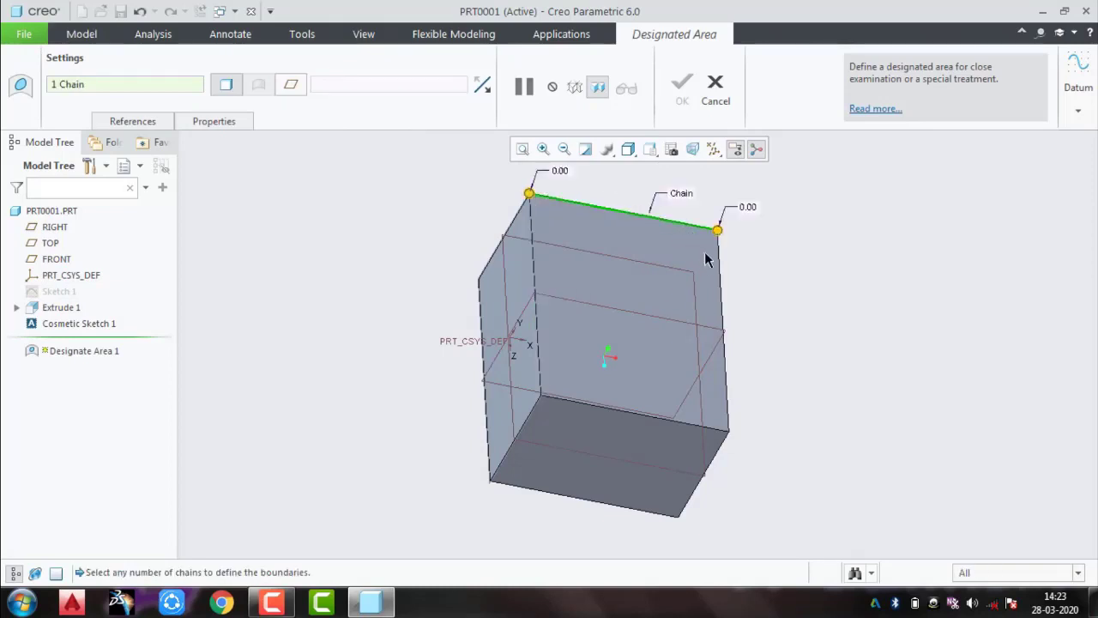
{"action": "left_click", "coordinate": [720, 294], "text": "ctrl"}
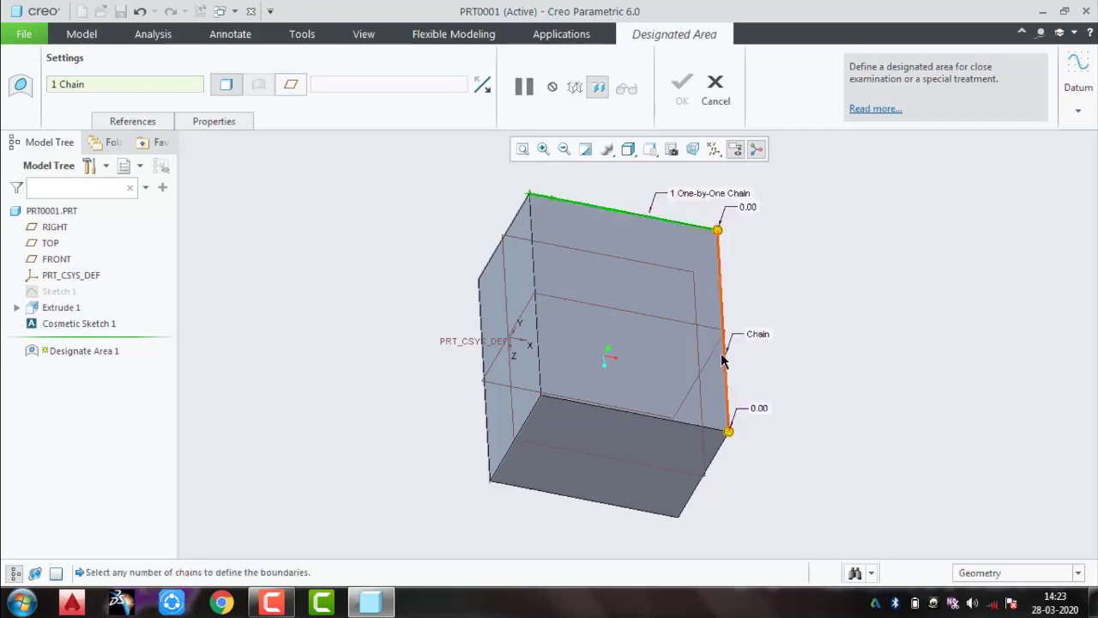
{"action": "left_click", "coordinate": [677, 421], "text": "ctrl"}
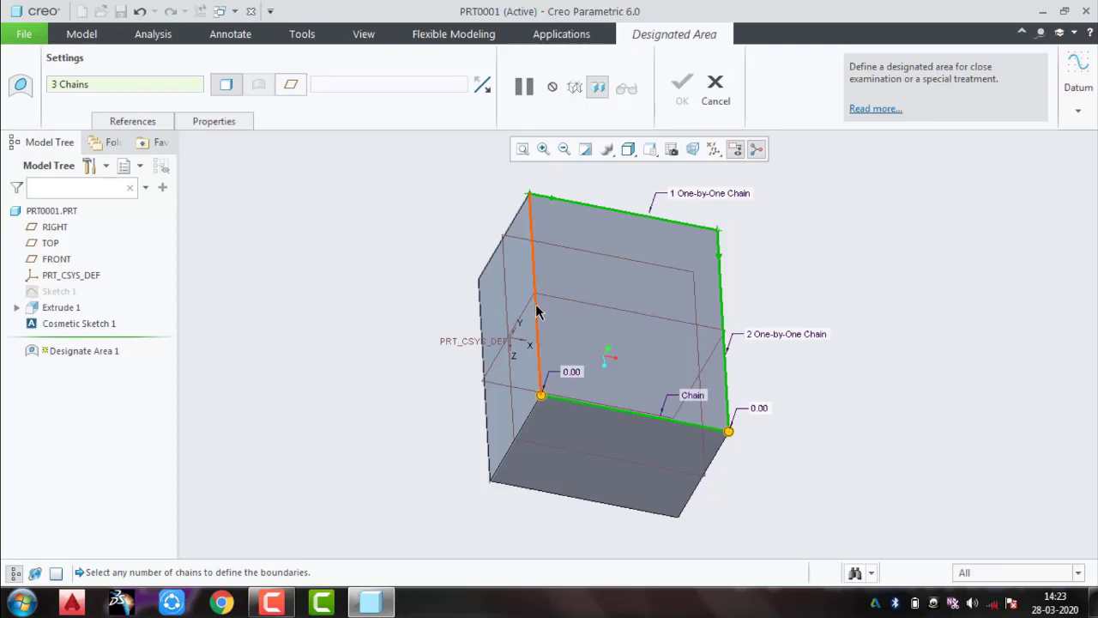
{"action": "left_click", "coordinate": [536, 312], "text": "ctrl"}
{"action": "left_click", "coordinate": [684, 97]}
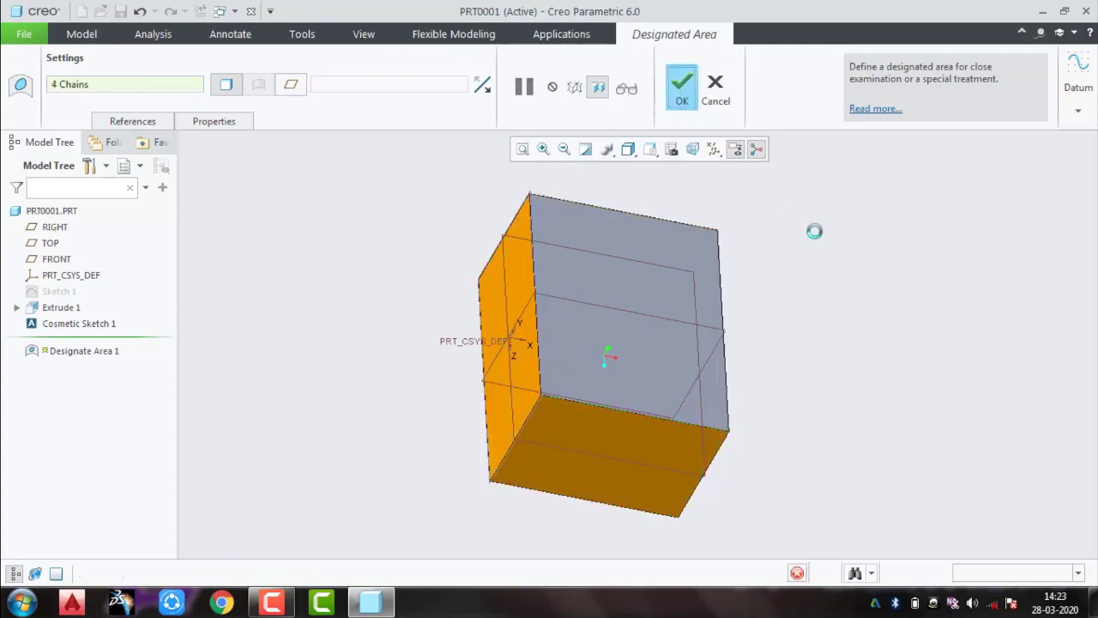
{"action": "mouse_move", "coordinate": [837, 340]}
{"action": "middle_mouse_down"}
{"action": "mouse_move", "coordinate": [790, 282]}
{"action": "mouse_move", "coordinate": [664, 262]}
{"action": "mouse_move", "coordinate": [601, 270]}
{"action": "mouse_move", "coordinate": [444, 333]}
{"action": "middle_mouse_up"}
{"action": "key", "text": "ctrl+g"}
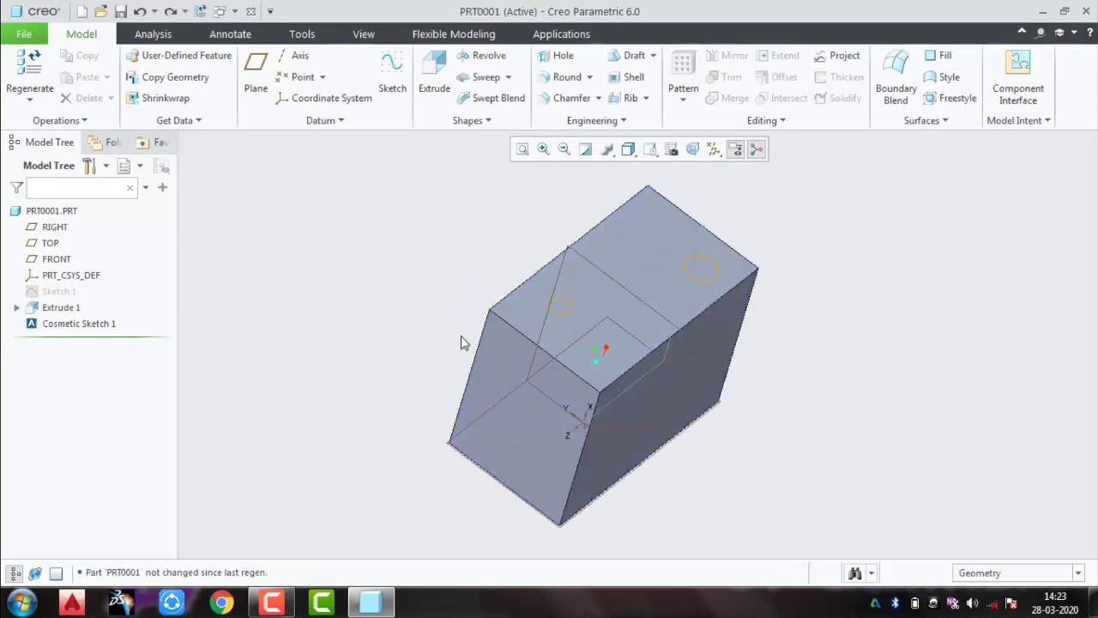
{"action": "left_click", "coordinate": [622, 127]}
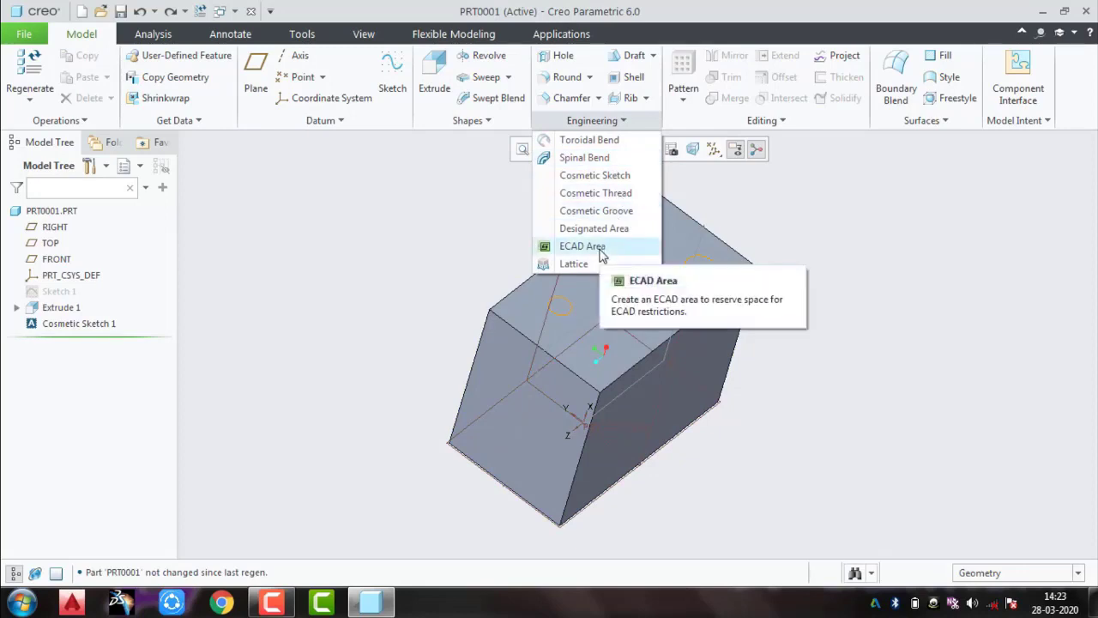
{"action": "left_click", "coordinate": [600, 249]}
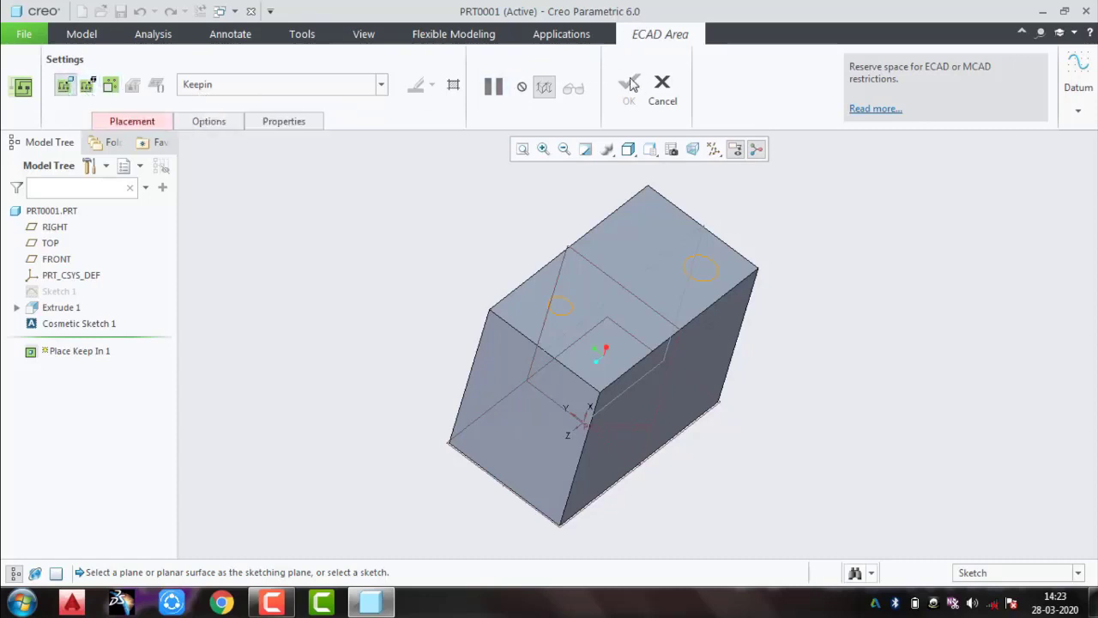
{"action": "left_click", "coordinate": [667, 83]}
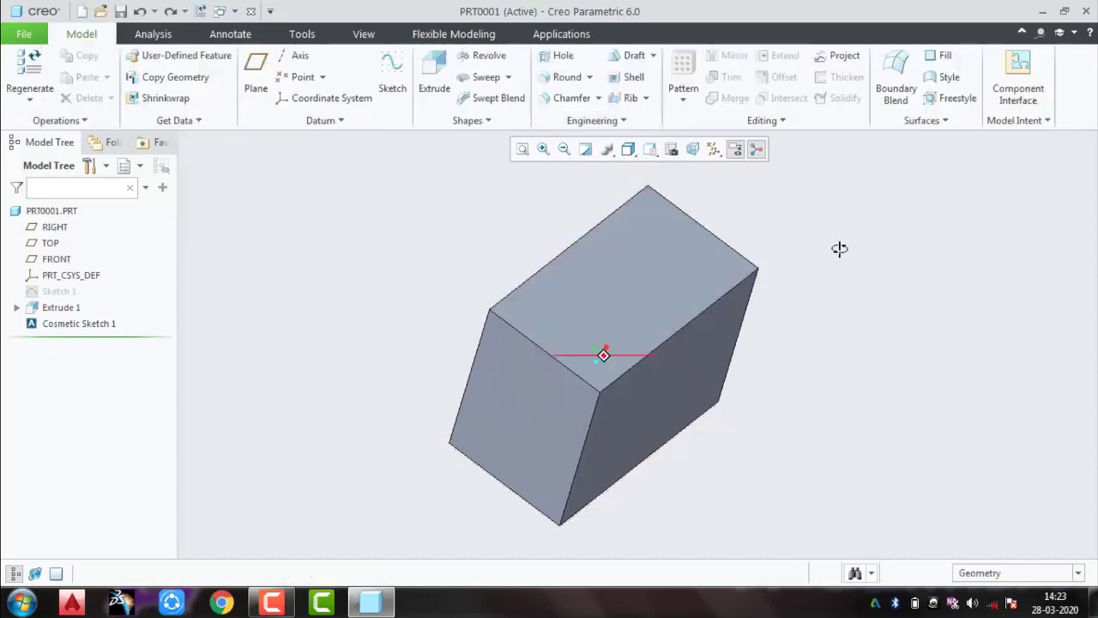
{"action": "left_click", "coordinate": [629, 123]}
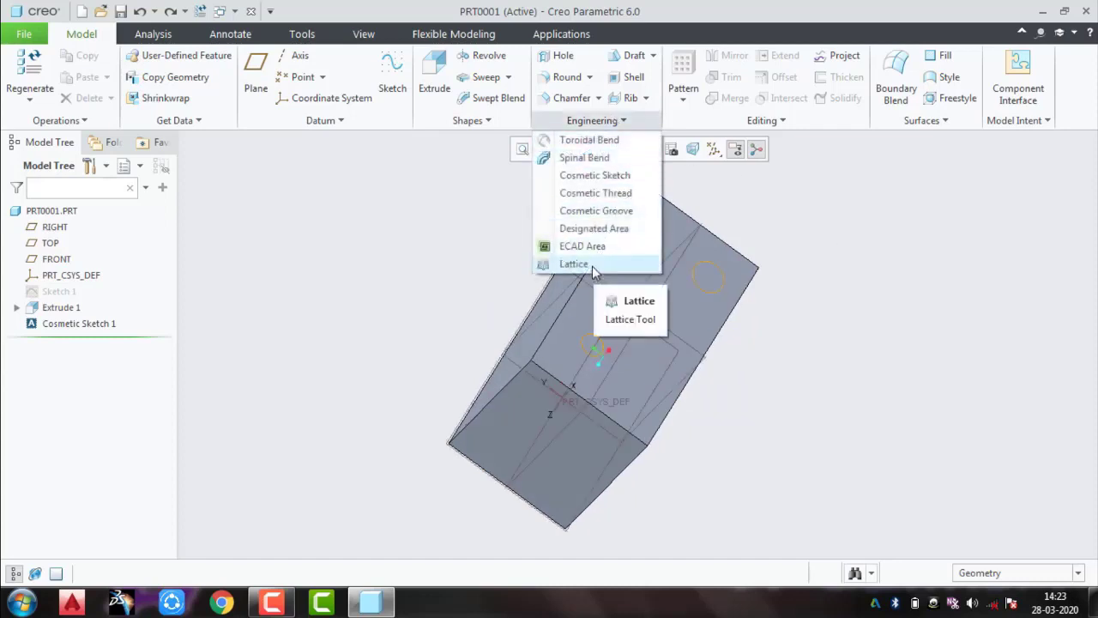
{"action": "middle_click_drag", "start_coordinate": [797, 309], "coordinate": [602, 248]}
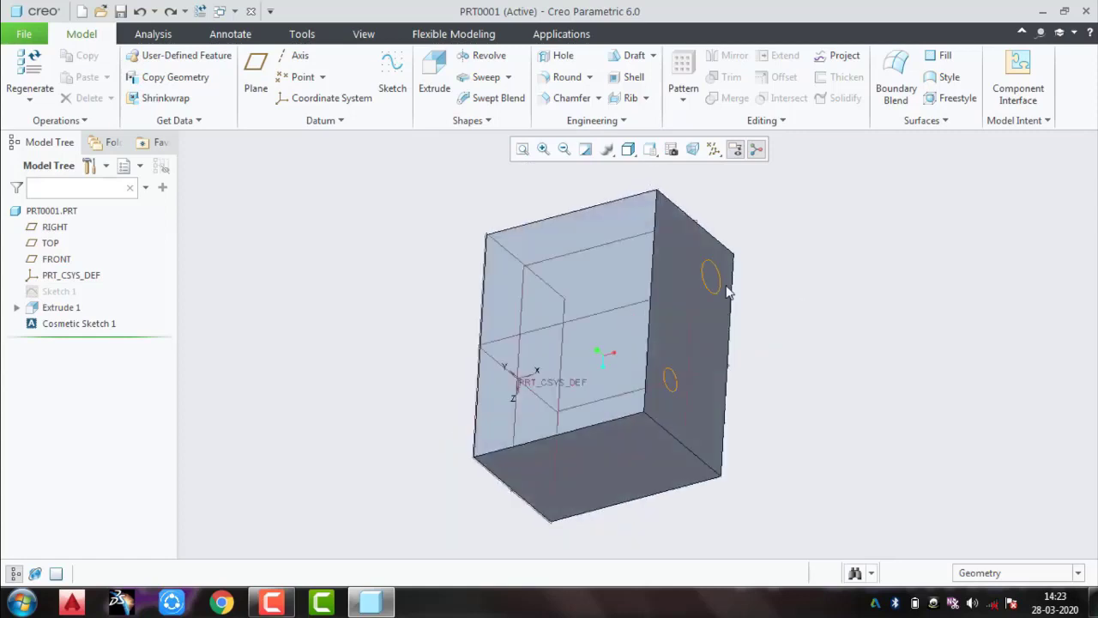
Step: Shell the block to a 7.69 wall with the front face open, then begin a Lattice feature
{"action": "left_click", "coordinate": [635, 77]}
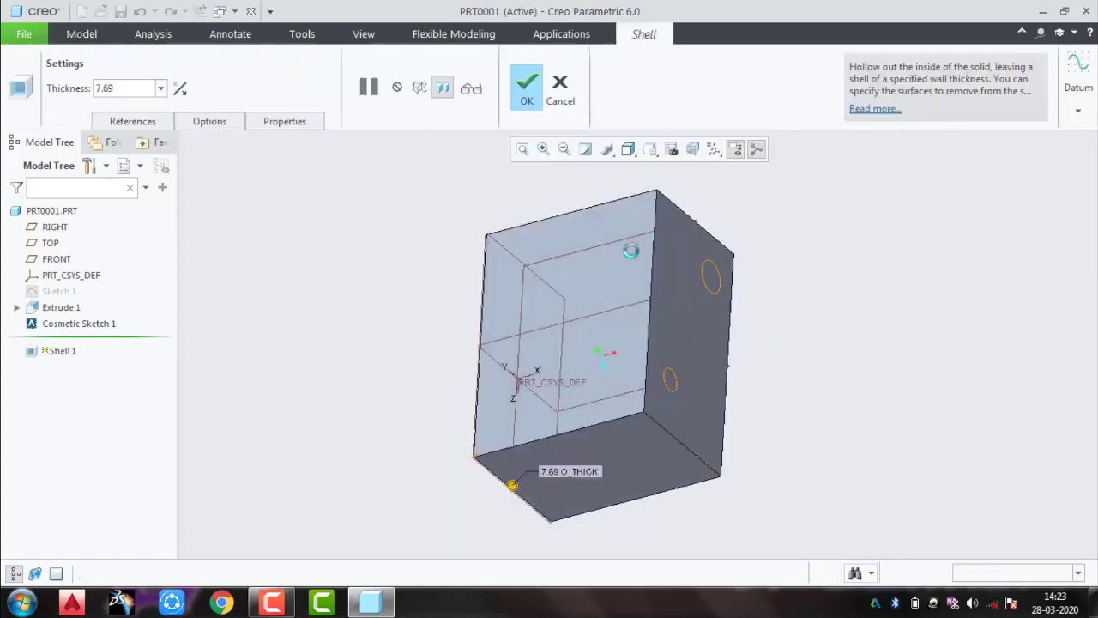
{"action": "left_click", "coordinate": [633, 252]}
{"action": "left_click", "coordinate": [528, 77]}
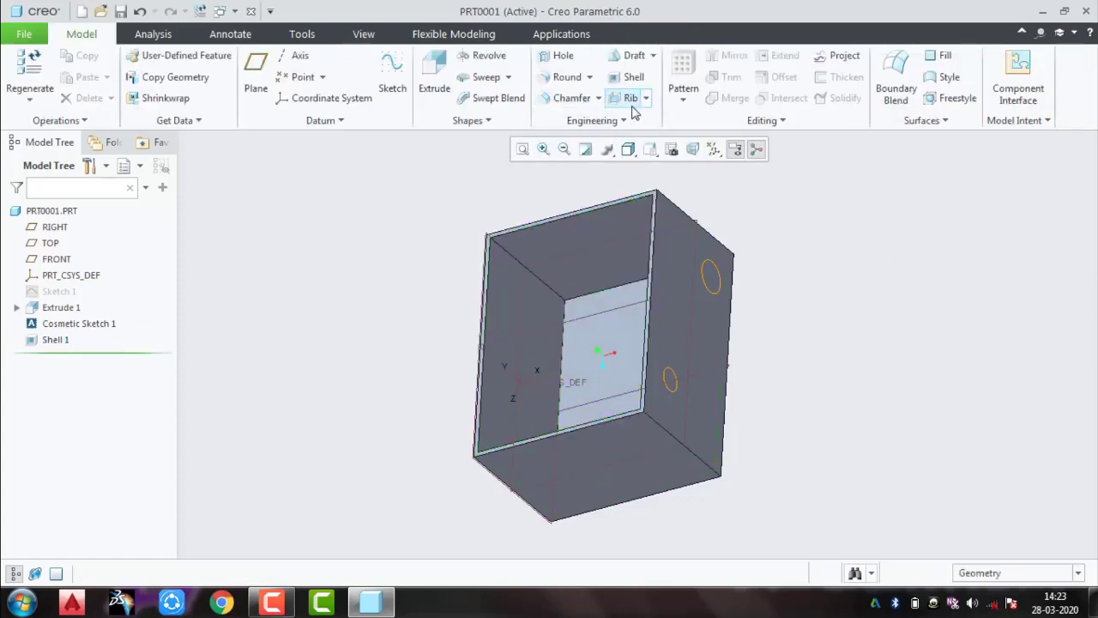
{"action": "left_click", "coordinate": [615, 120]}
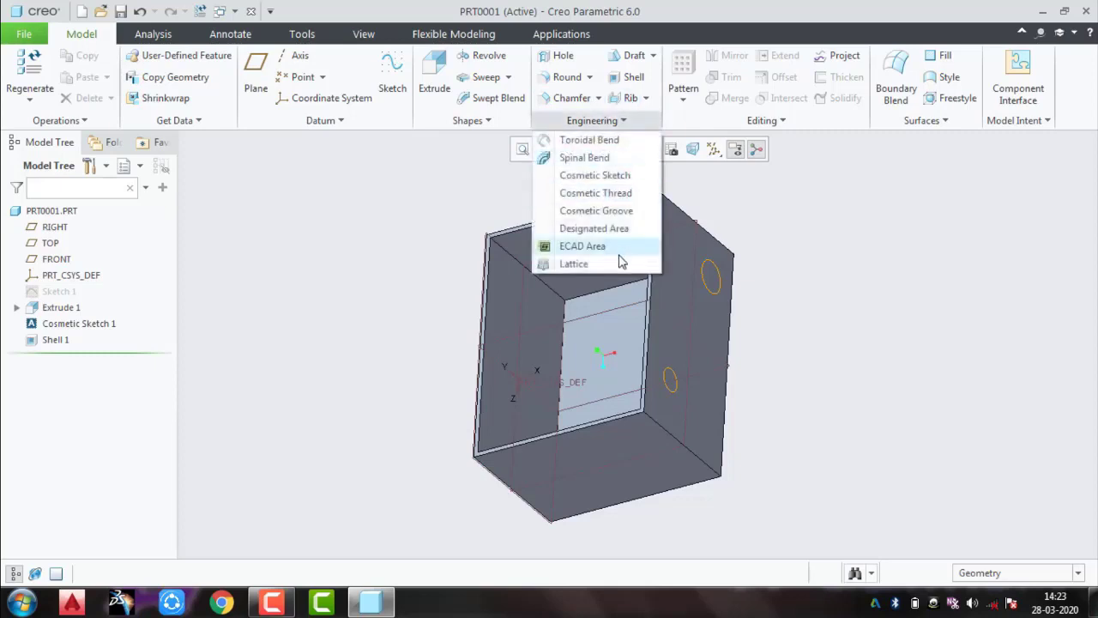
{"action": "left_click", "coordinate": [574, 263]}
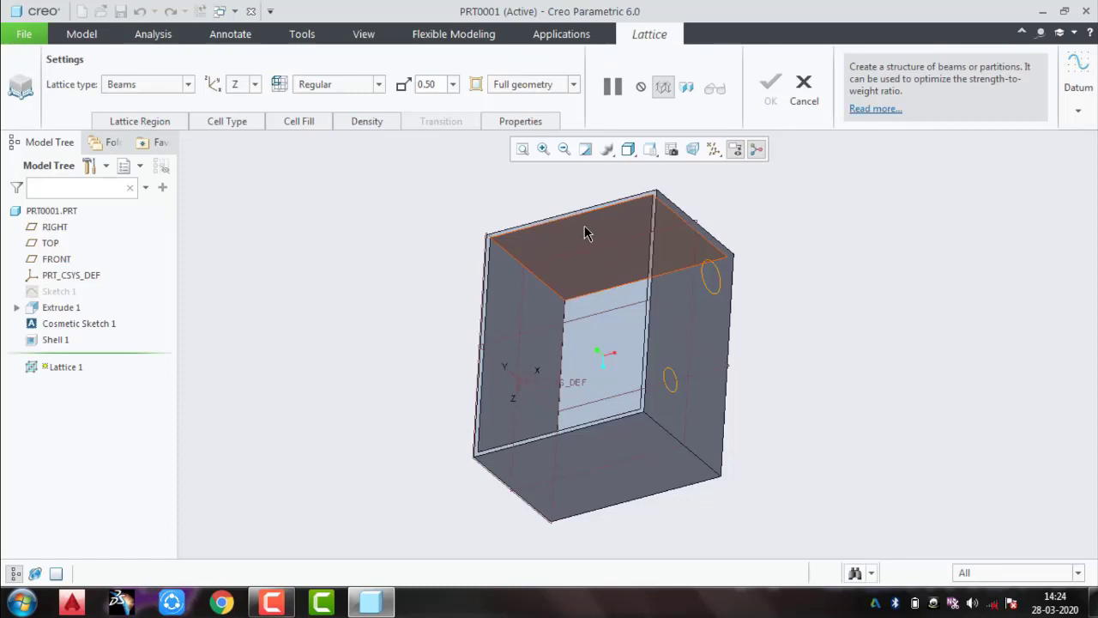
Step: Set up a 2.5D lattice on the box's top face and right wall and try to finish it
{"action": "left_click", "coordinate": [184, 84]}
{"action": "left_click", "coordinate": [185, 114]}
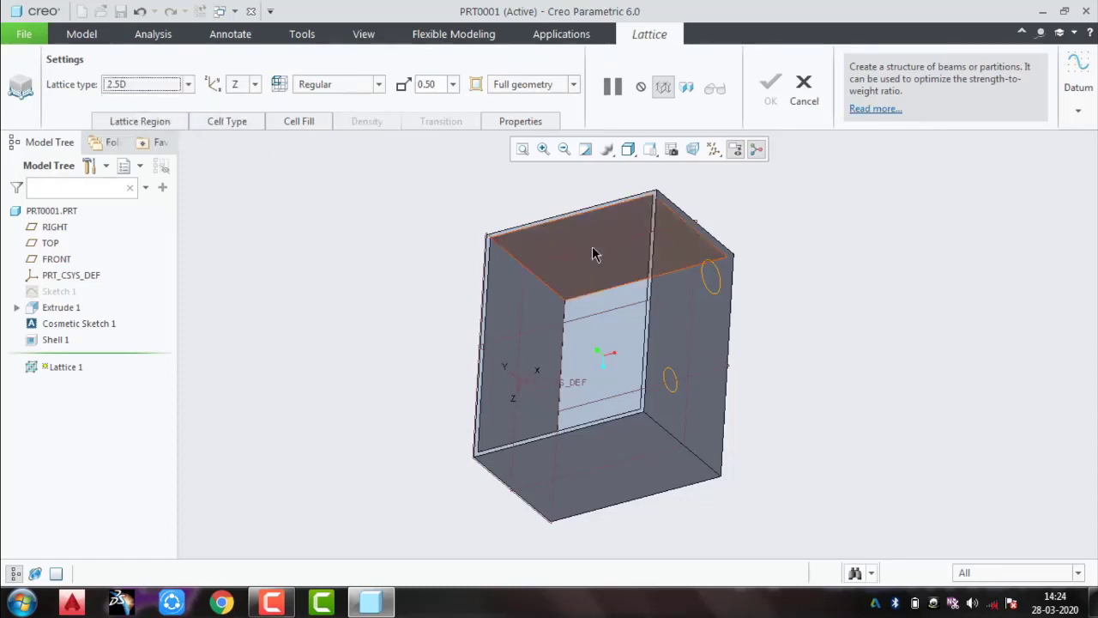
{"action": "left_click", "coordinate": [592, 254]}
{"action": "mouse_move", "coordinate": [643, 294]}
{"action": "middle_mouse_down"}
{"action": "mouse_move", "coordinate": [677, 351]}
{"action": "mouse_move", "coordinate": [696, 299]}
{"action": "middle_mouse_up"}
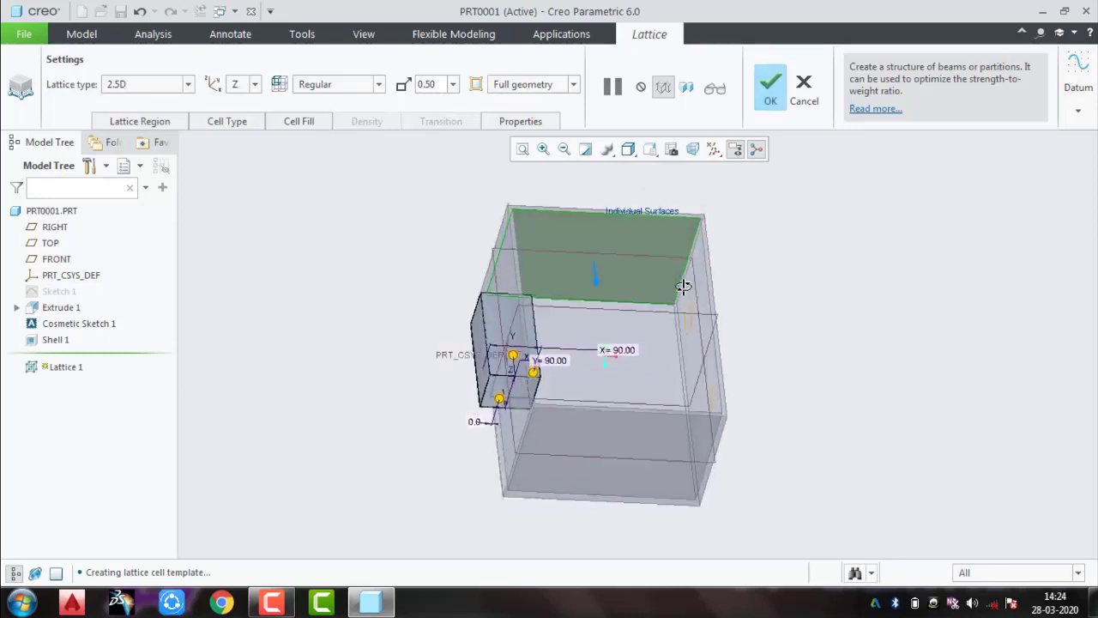
{"action": "left_click", "coordinate": [697, 296], "text": "ctrl"}
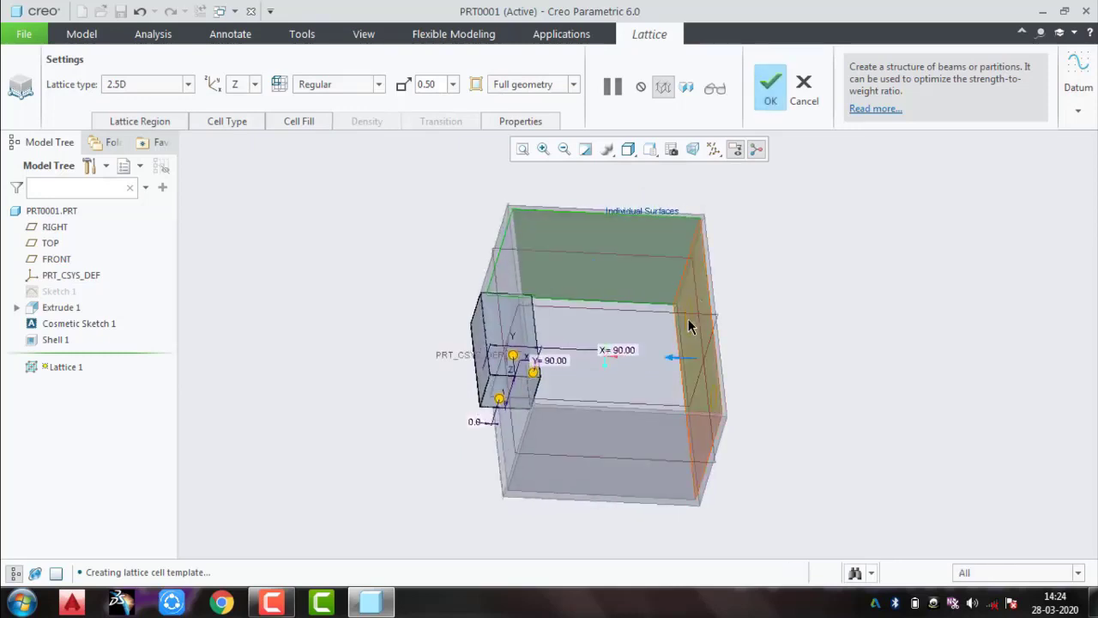
{"action": "mouse_move", "coordinate": [673, 330]}
{"action": "middle_mouse_down"}
{"action": "mouse_move", "coordinate": [642, 334]}
{"action": "mouse_move", "coordinate": [560, 275]}
{"action": "mouse_move", "coordinate": [633, 312]}
{"action": "mouse_move", "coordinate": [643, 358]}
{"action": "mouse_move", "coordinate": [630, 450]}
{"action": "mouse_move", "coordinate": [627, 417]}
{"action": "middle_mouse_up"}
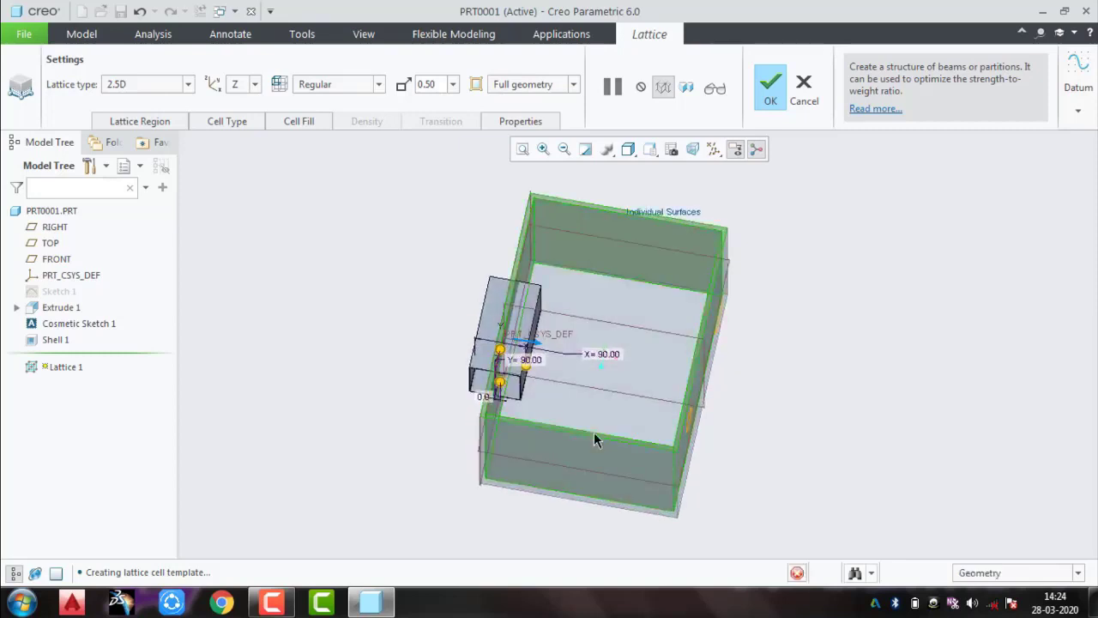
{"action": "left_click", "coordinate": [595, 435]}
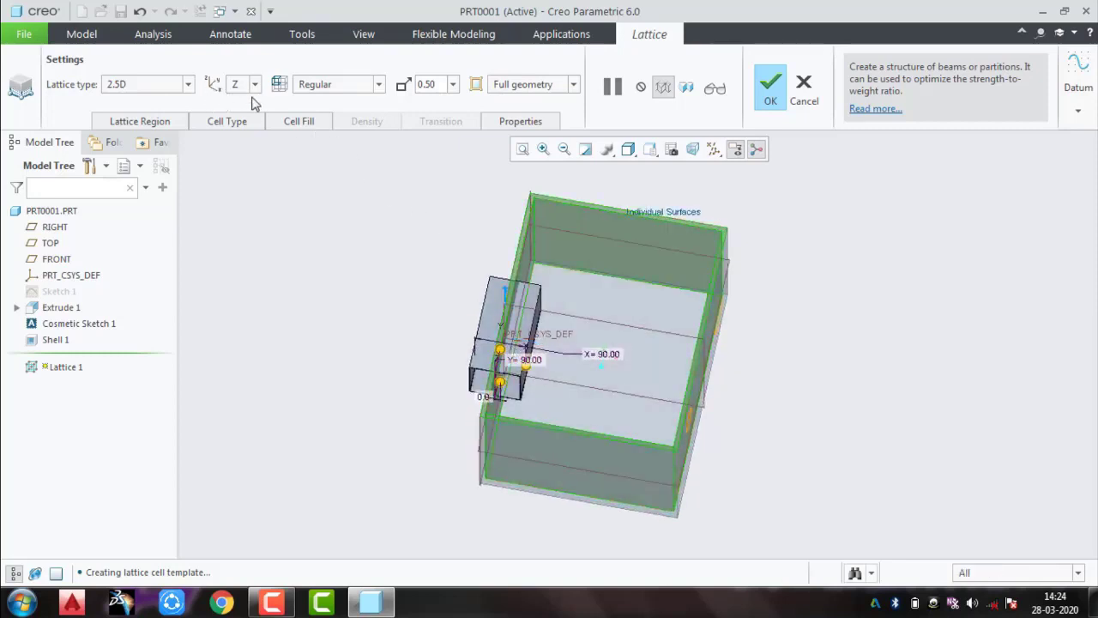
{"action": "left_click", "coordinate": [769, 93]}
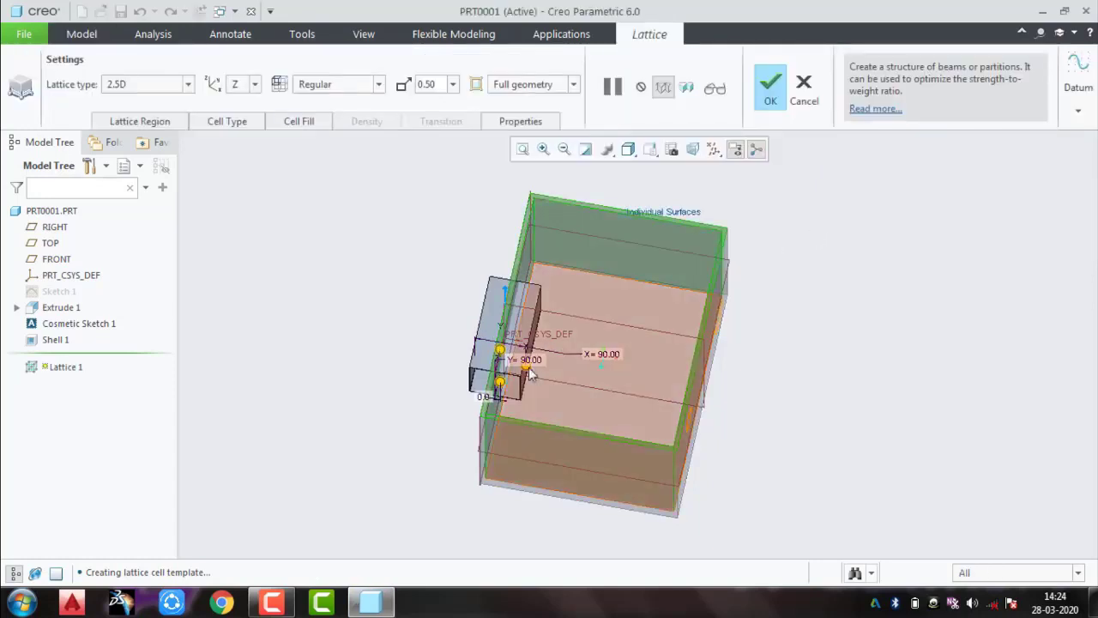
Step: Enlarge the lattice cell, try another lattice type, then cancel and discard Lattice 1
{"action": "mouse_move", "coordinate": [530, 372]}
{"action": "left_mouse_down"}
{"action": "mouse_move", "coordinate": [542, 369]}
{"action": "mouse_move", "coordinate": [500, 352]}
{"action": "mouse_move", "coordinate": [576, 353]}
{"action": "left_mouse_up"}
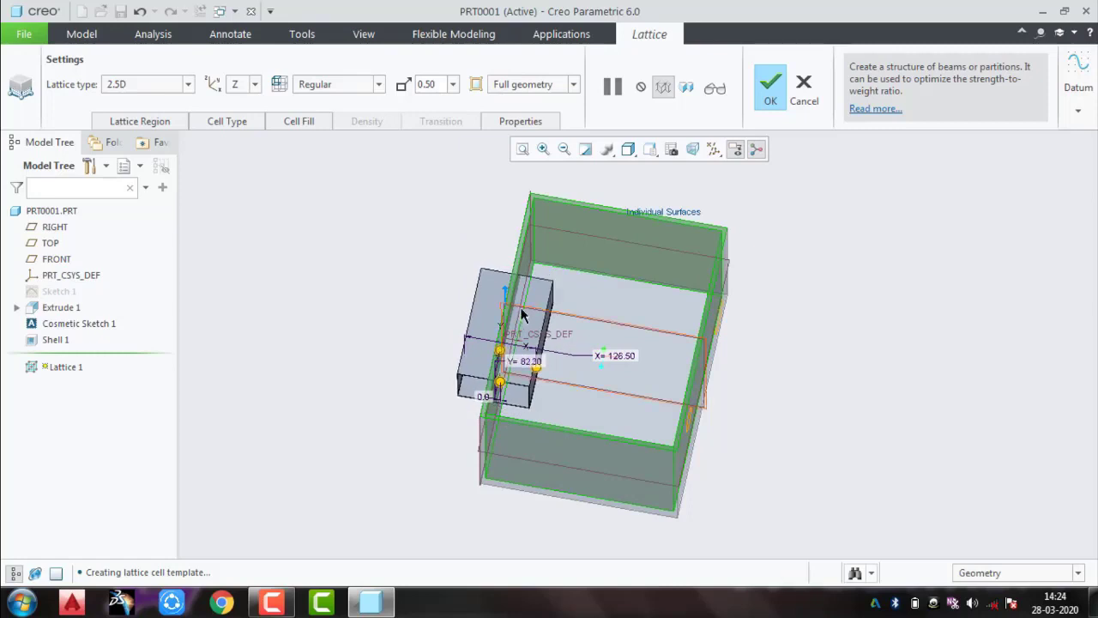
{"action": "left_click", "coordinate": [163, 90]}
{"action": "left_click", "coordinate": [193, 114]}
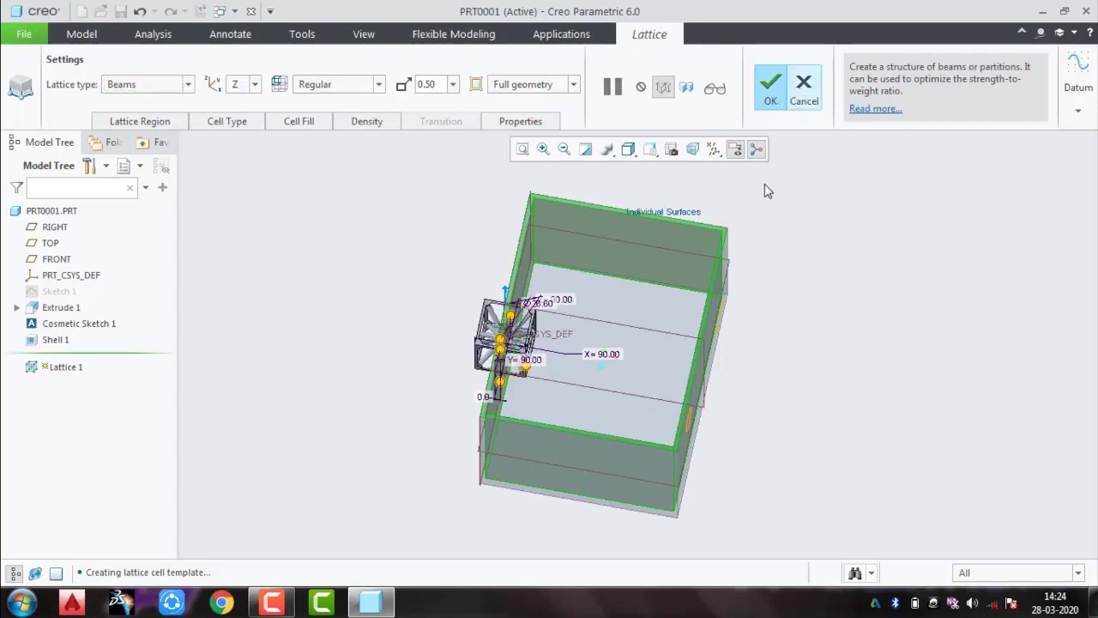
{"action": "left_click", "coordinate": [804, 86]}
{"action": "left_click", "coordinate": [553, 331]}
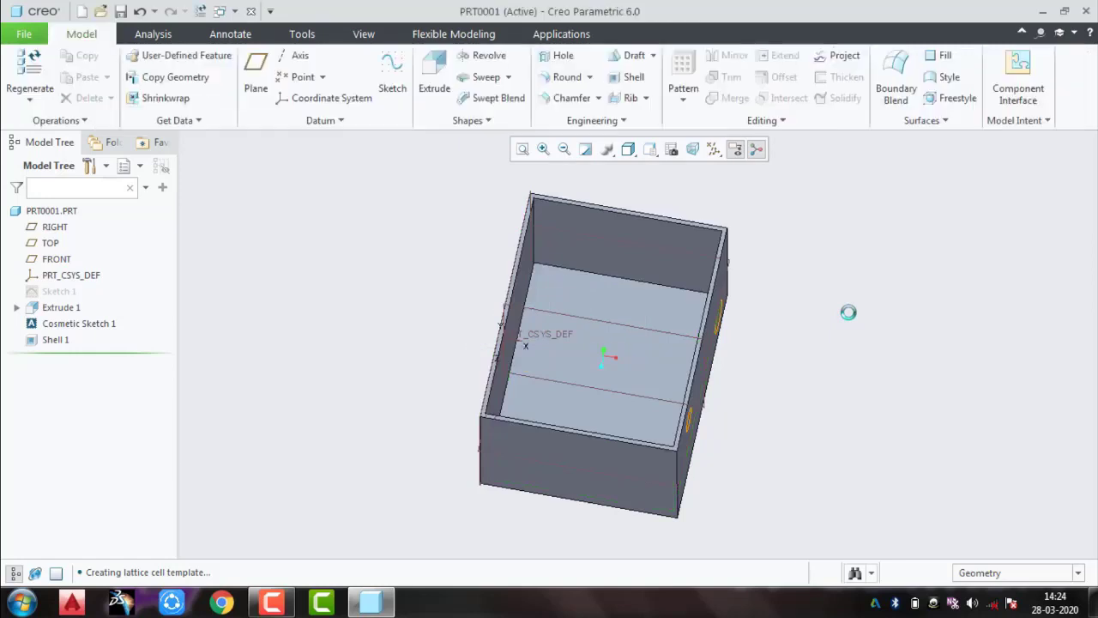
{"action": "left_click", "coordinate": [600, 120]}
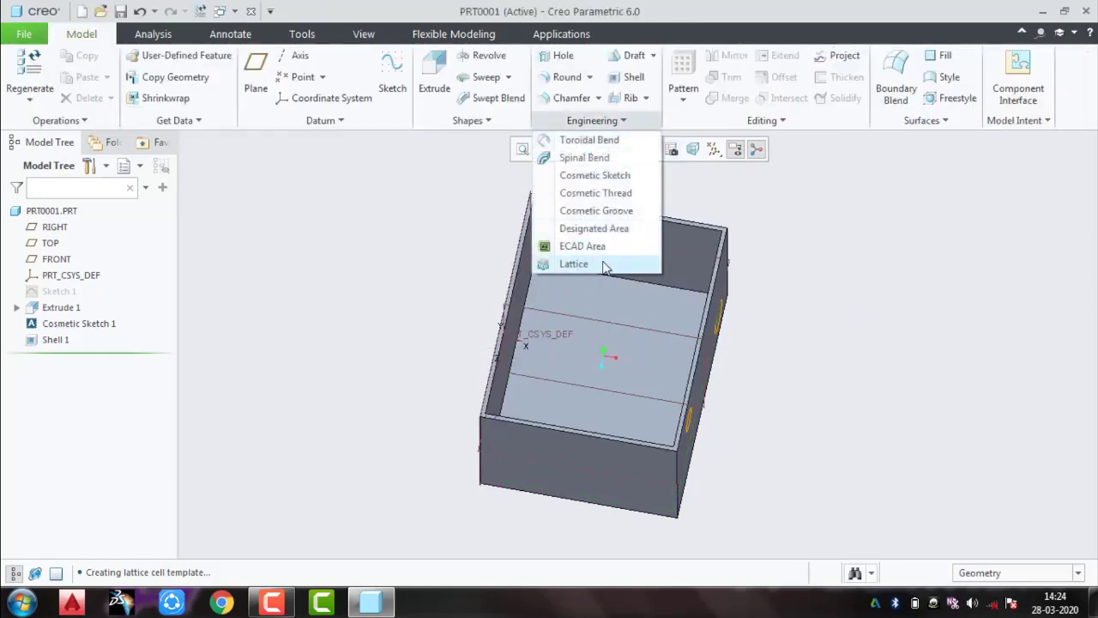
Step: Build a beam lattice on the box's left, bottom and right faces and try to finish it
{"action": "left_click", "coordinate": [571, 263]}
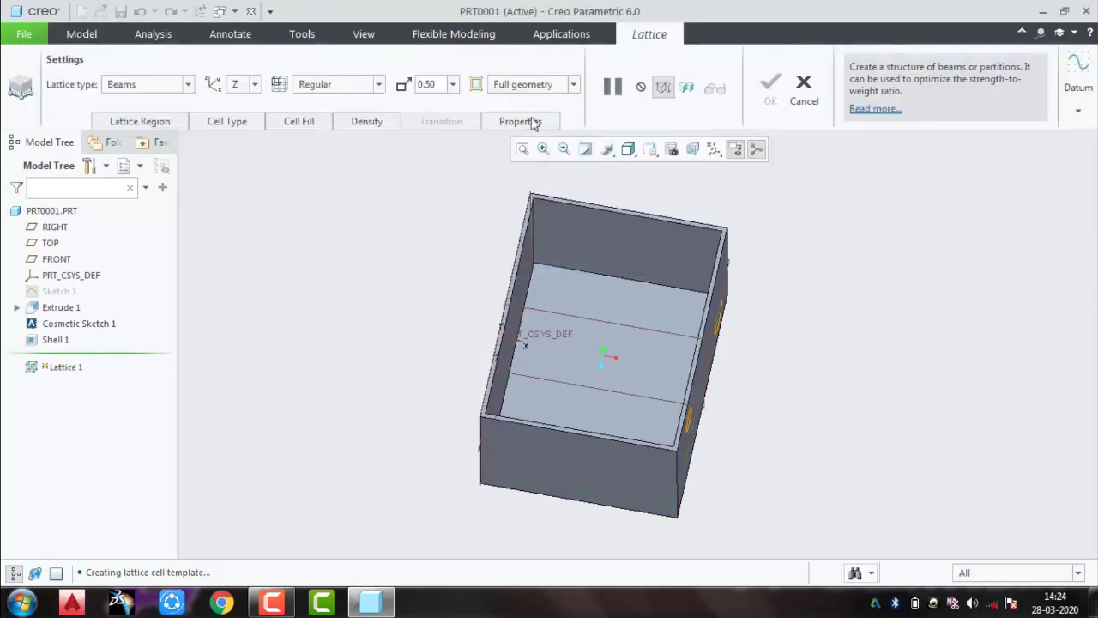
{"action": "left_click", "coordinate": [627, 252]}
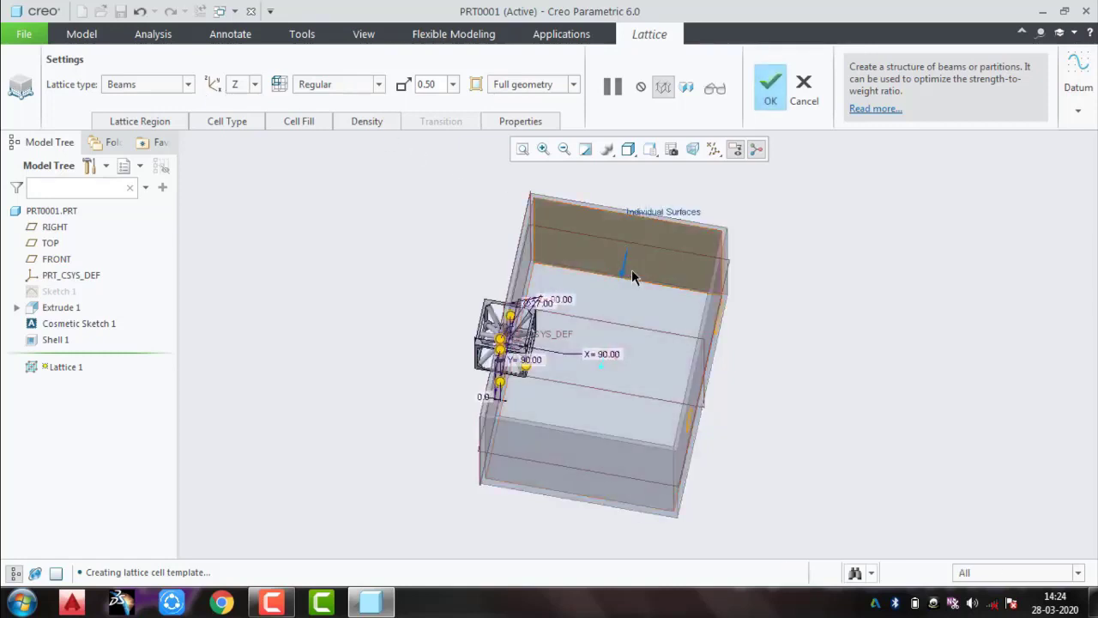
{"action": "left_click", "coordinate": [624, 262]}
{"action": "middle_click_drag", "start_coordinate": [678, 291], "coordinate": [644, 333]}
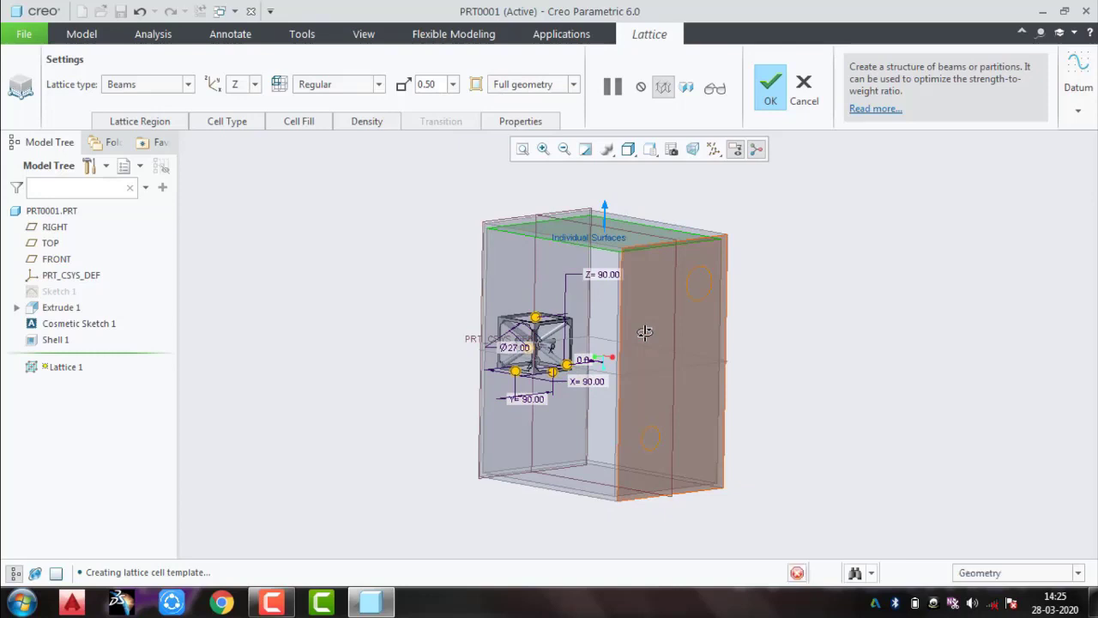
{"action": "left_click", "coordinate": [709, 206]}
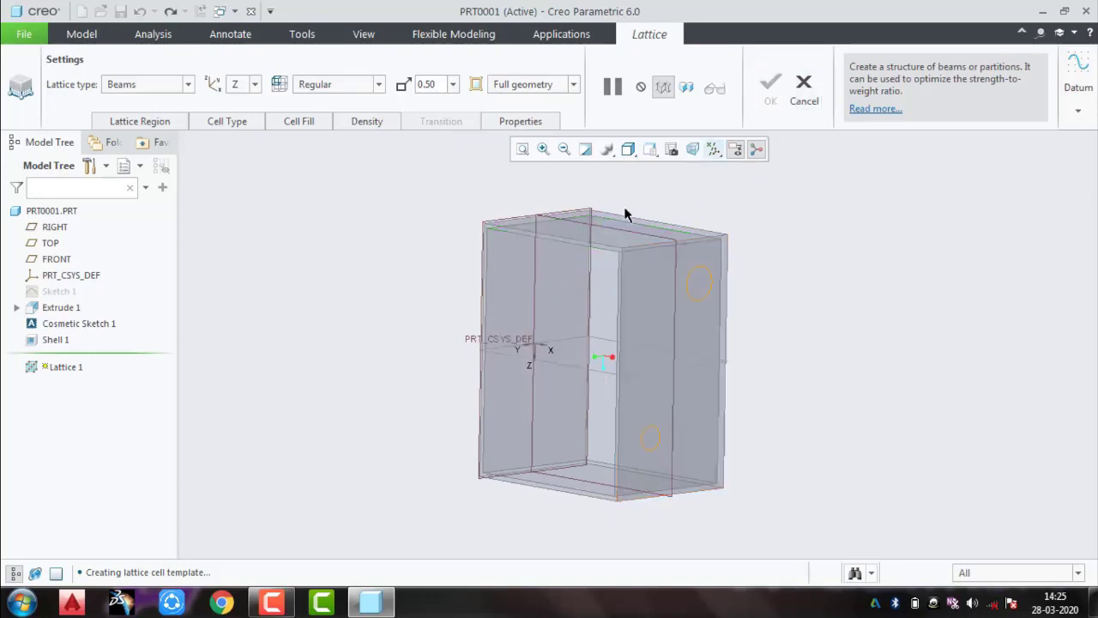
{"action": "left_click", "coordinate": [504, 292]}
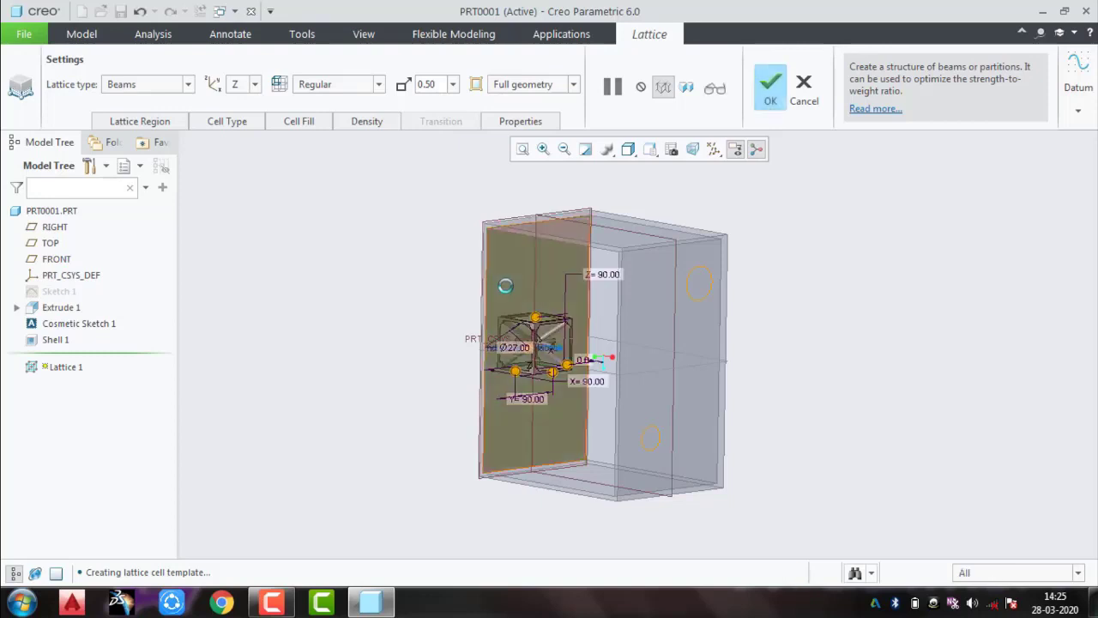
{"action": "middle_click_drag", "start_coordinate": [546, 311], "coordinate": [591, 306]}
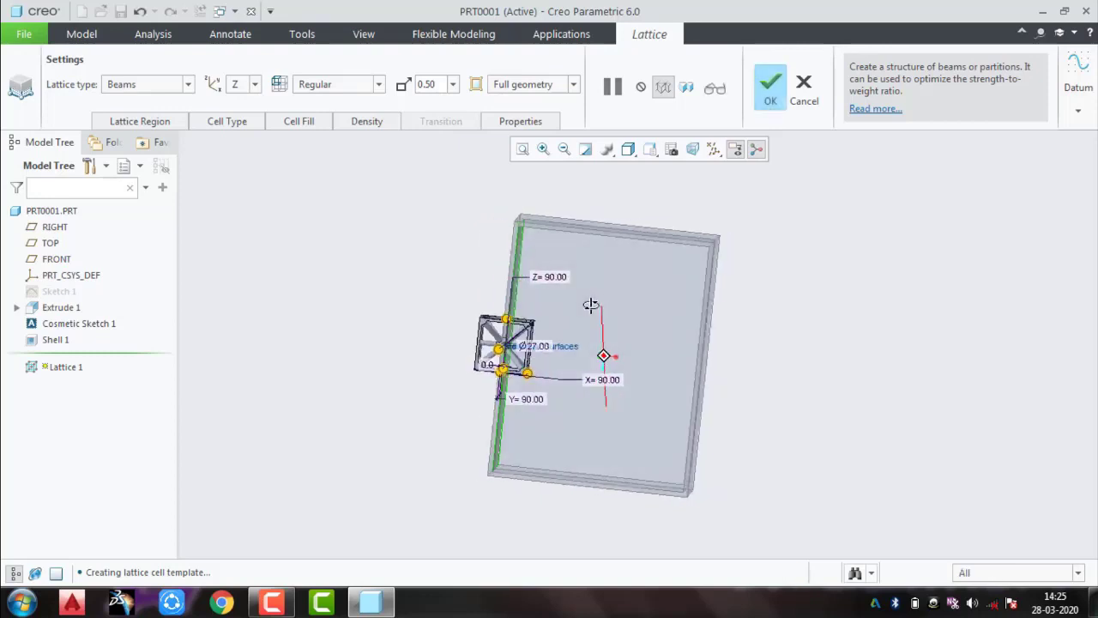
{"action": "left_click", "coordinate": [580, 476]}
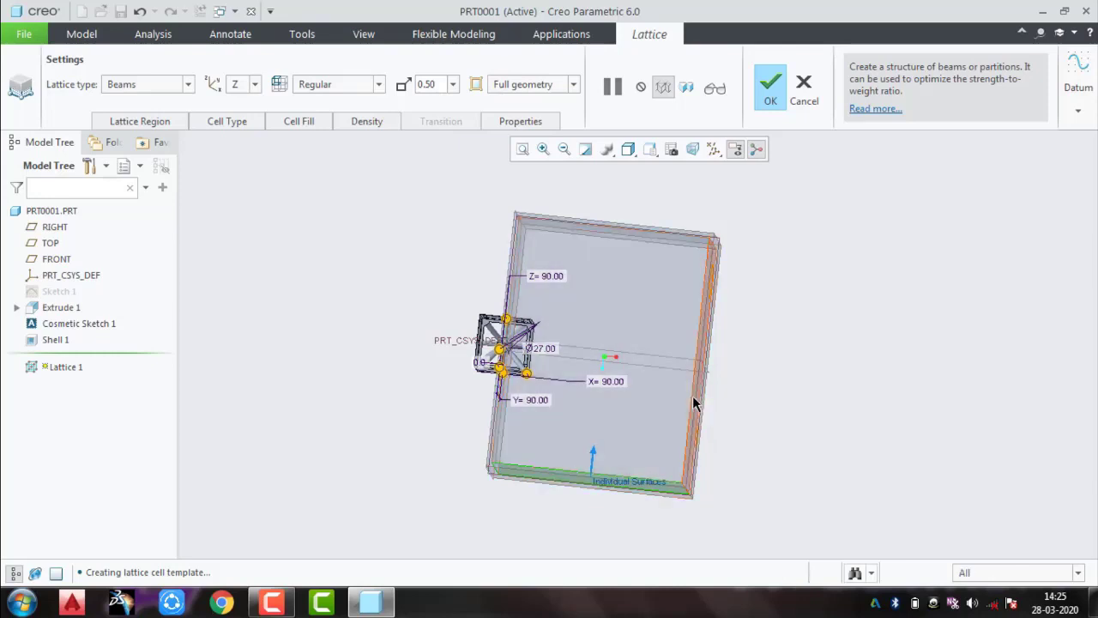
{"action": "left_click", "coordinate": [693, 398], "text": "ctrl"}
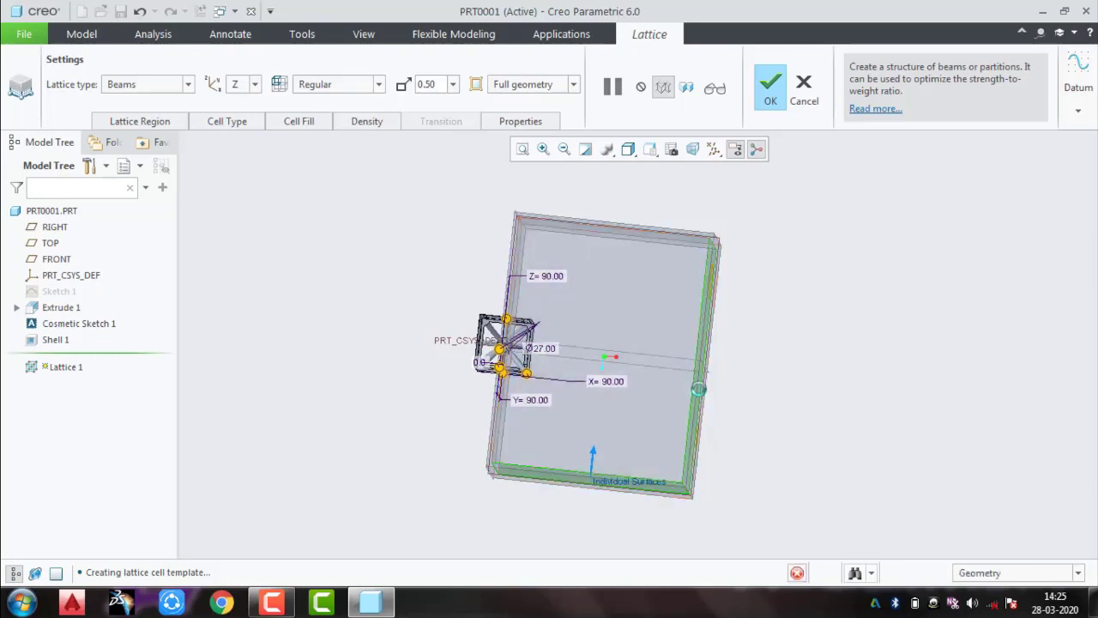
{"action": "left_click", "coordinate": [770, 96]}
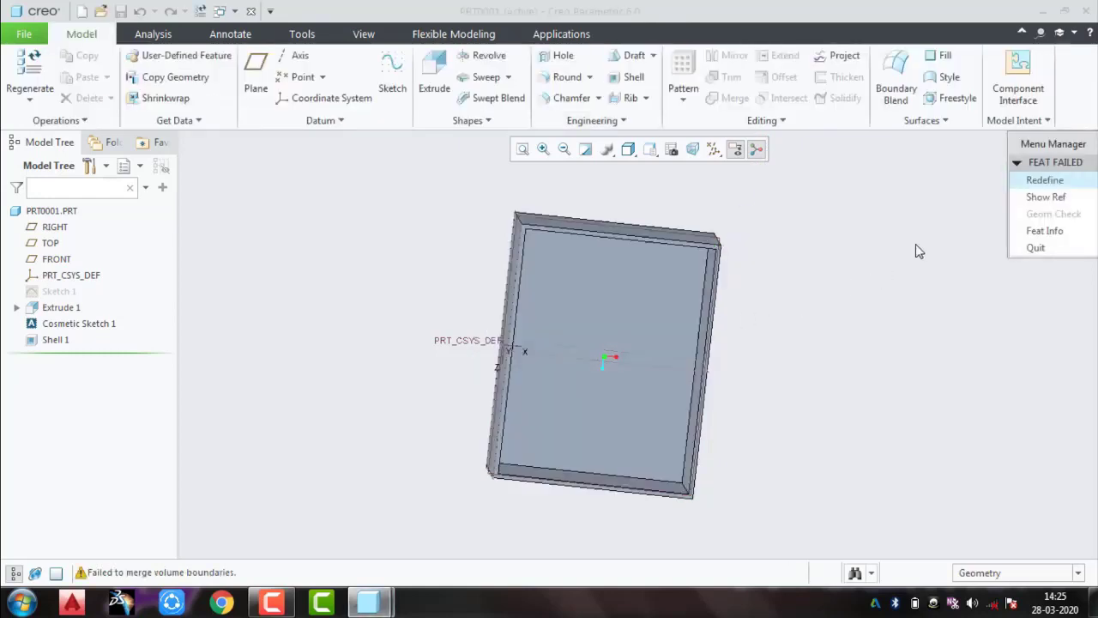
Step: Quit the failed lattice and turn the box to an isometric view
{"action": "left_click", "coordinate": [1036, 248]}
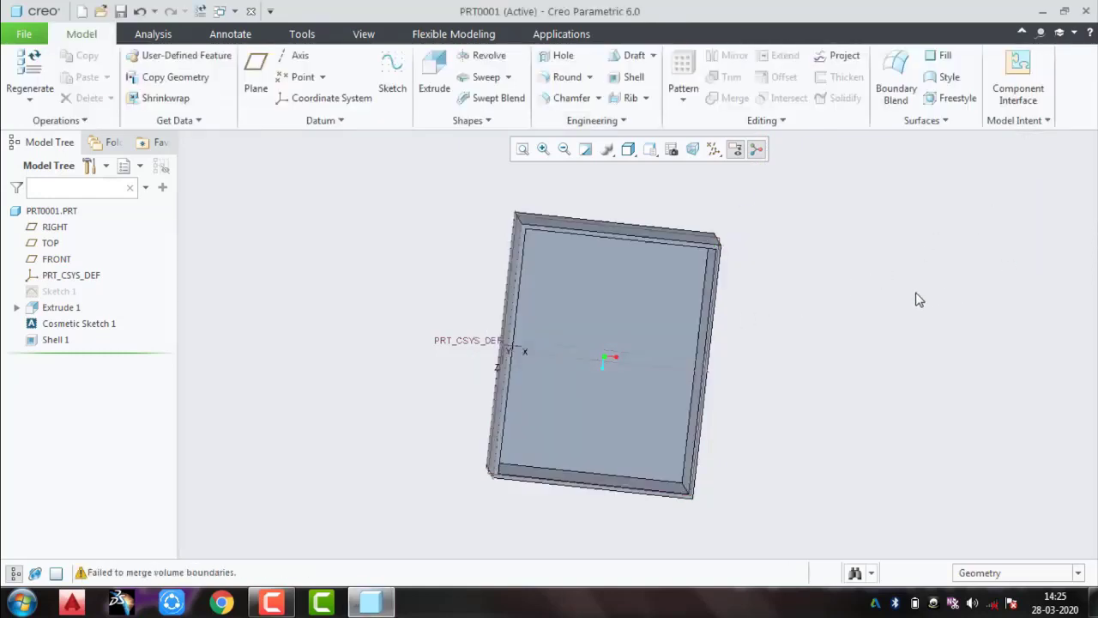
{"action": "middle_click_drag", "start_coordinate": [838, 340], "coordinate": [807, 279]}
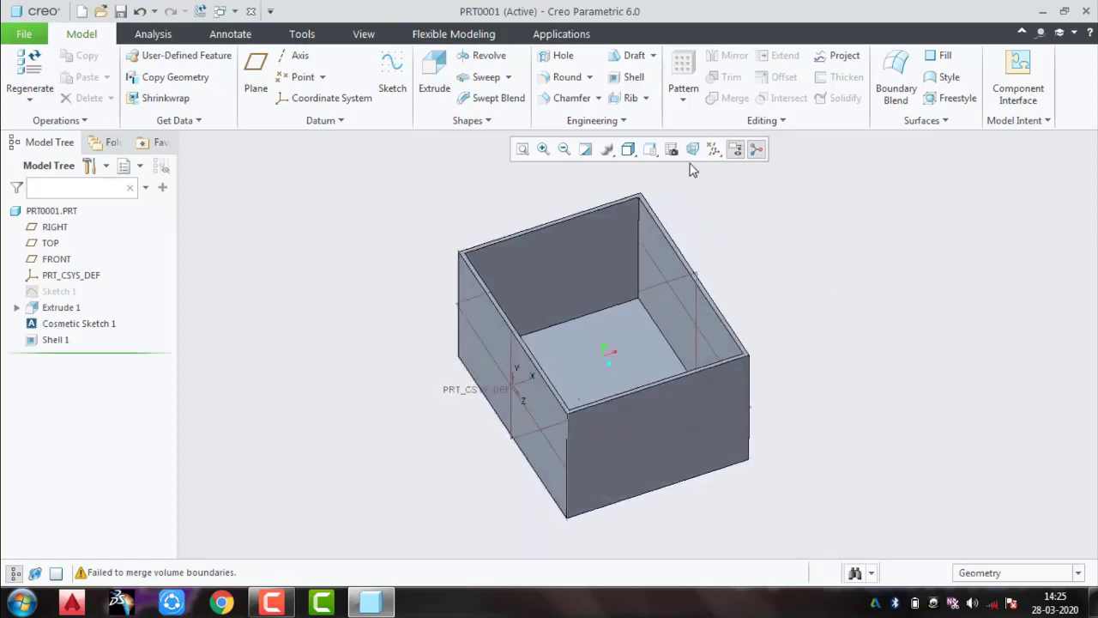
{"action": "left_click", "coordinate": [615, 122]}
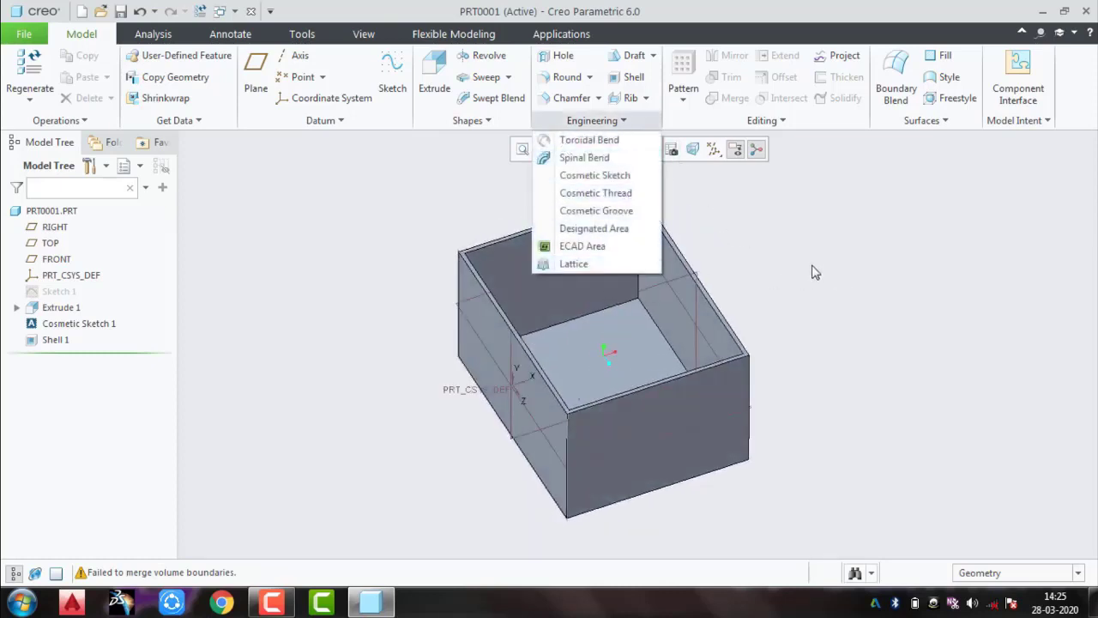
{"action": "left_click", "coordinate": [602, 348]}
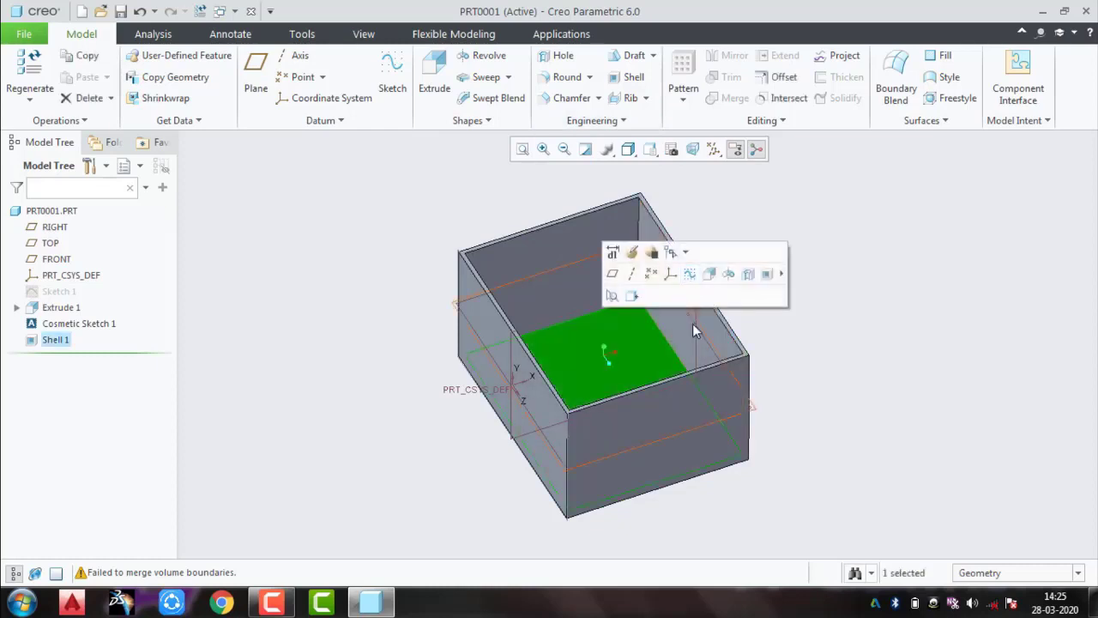
{"action": "left_click", "coordinate": [901, 296]}
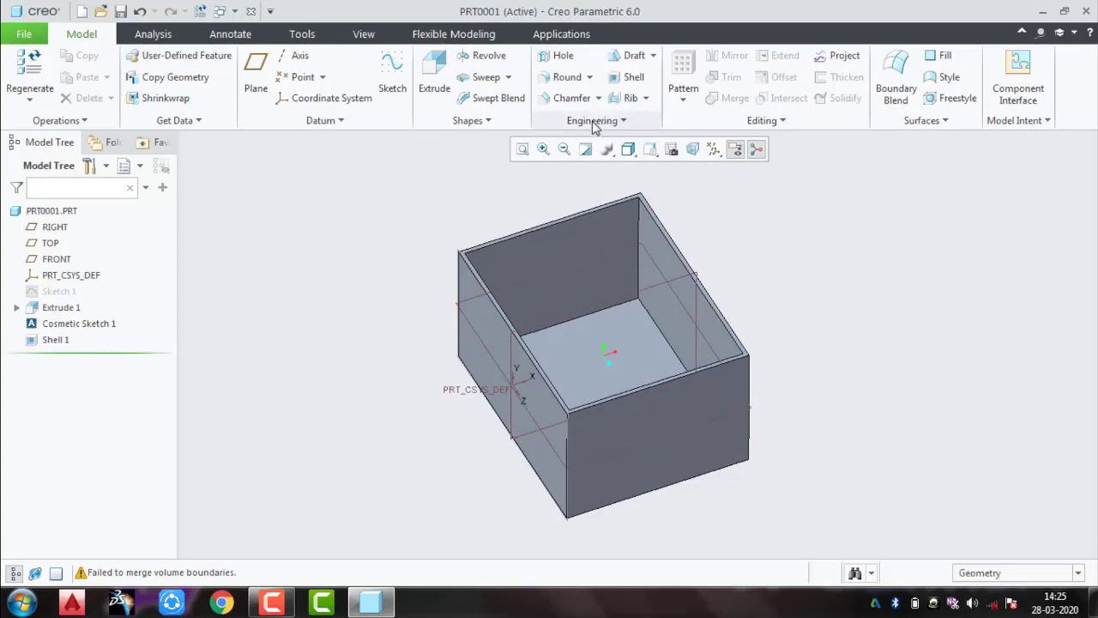
Step: Attempt a second shell removing the top face, then cancel it after the regeneration failure
{"action": "left_click", "coordinate": [632, 79]}
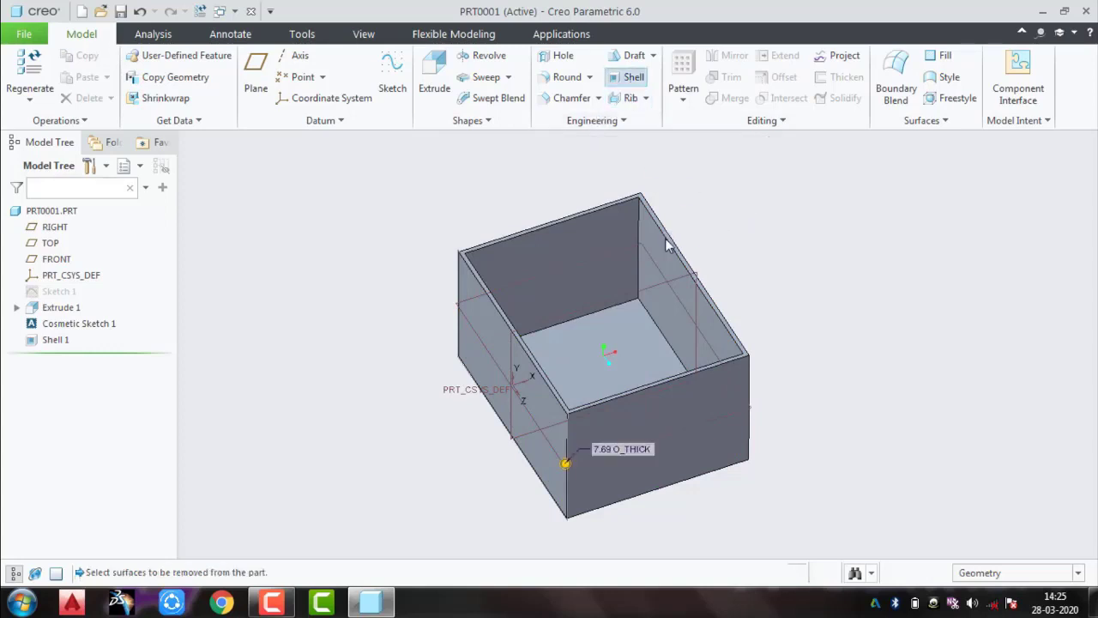
{"action": "left_click", "coordinate": [682, 257]}
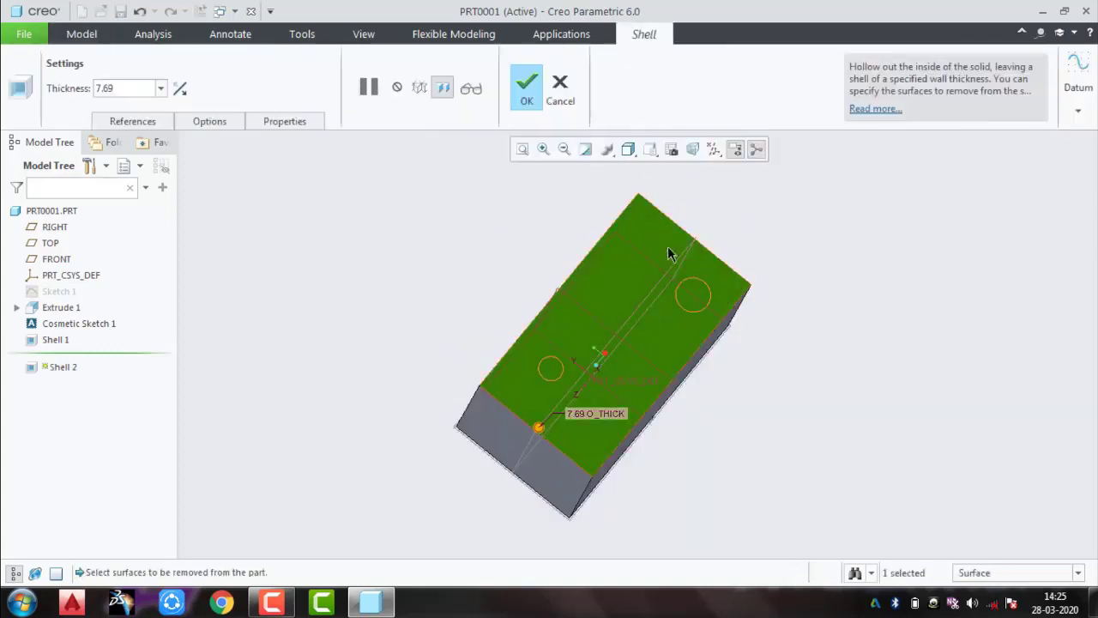
{"action": "left_click", "coordinate": [518, 82]}
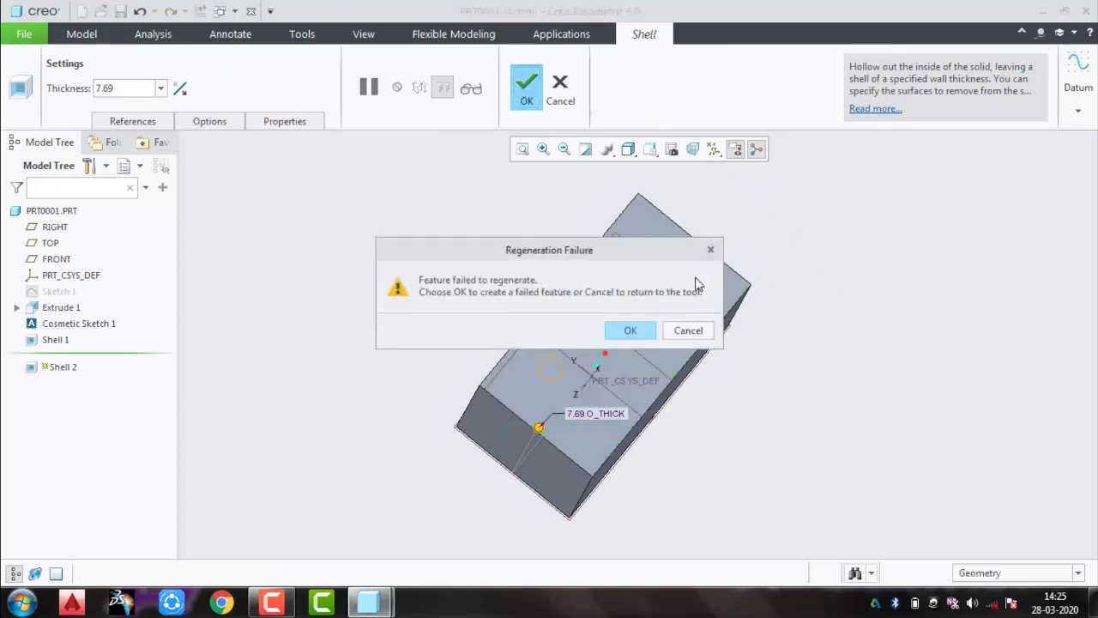
{"action": "key", "text": "Return"}
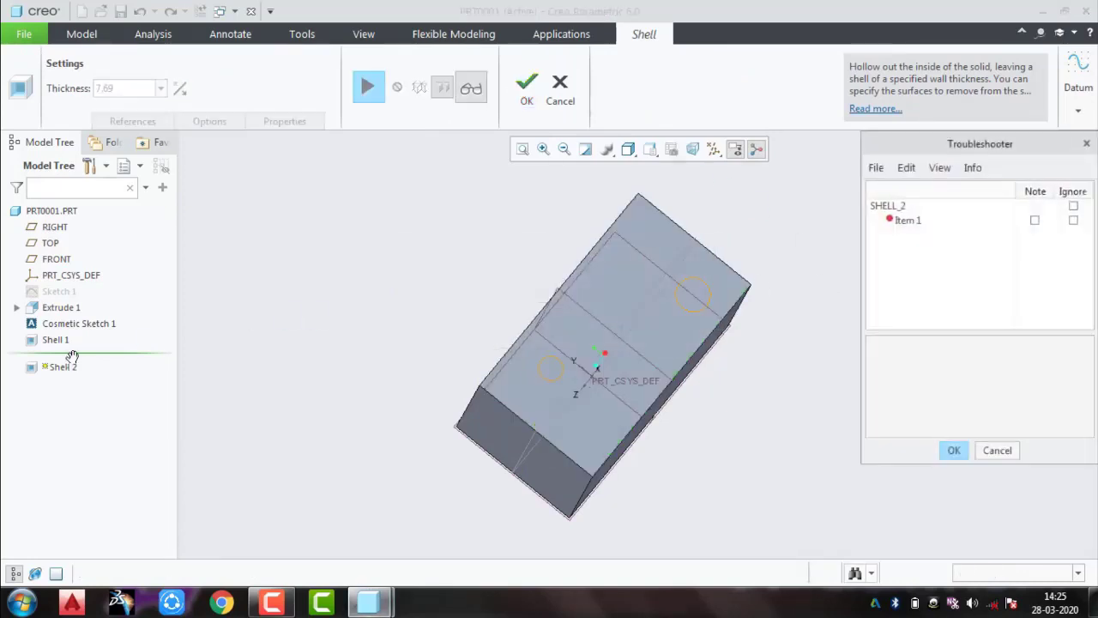
{"action": "left_click", "coordinate": [1086, 144]}
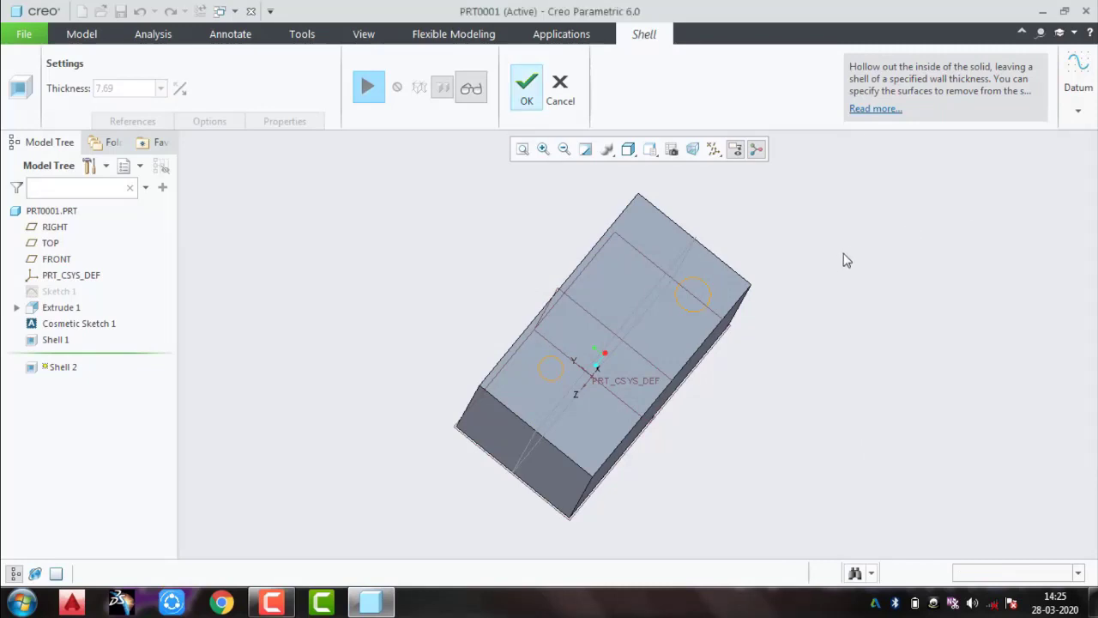
{"action": "left_click", "coordinate": [560, 86]}
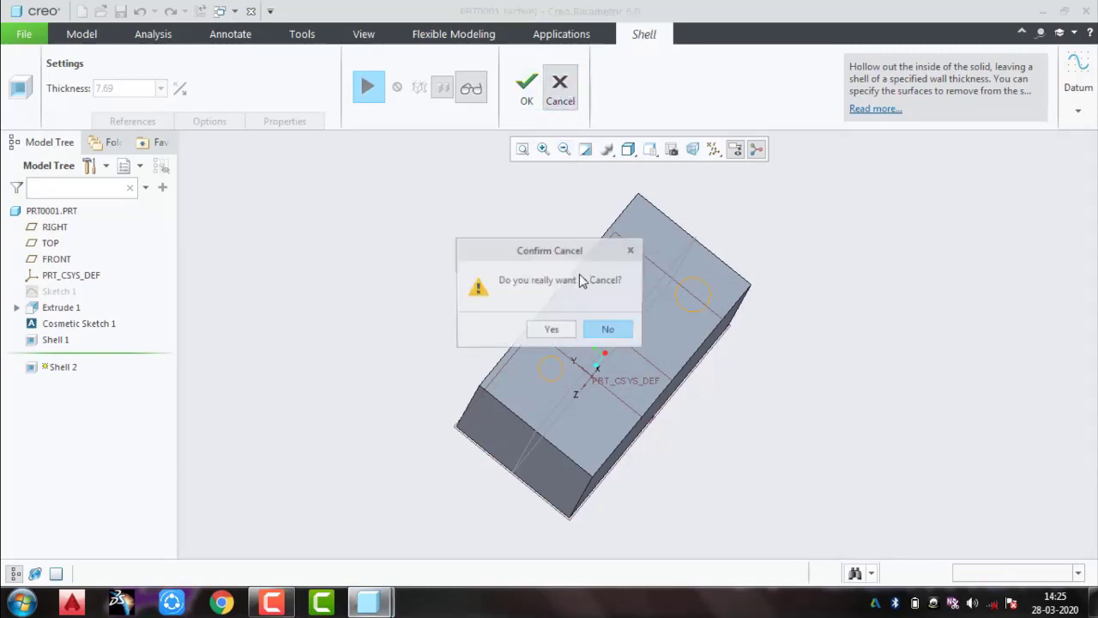
{"action": "left_click", "coordinate": [551, 330]}
Step: Redefine Shell 1 so the left face is also removed, keeping the 7.69 thickness
{"action": "left_click", "coordinate": [56, 340]}
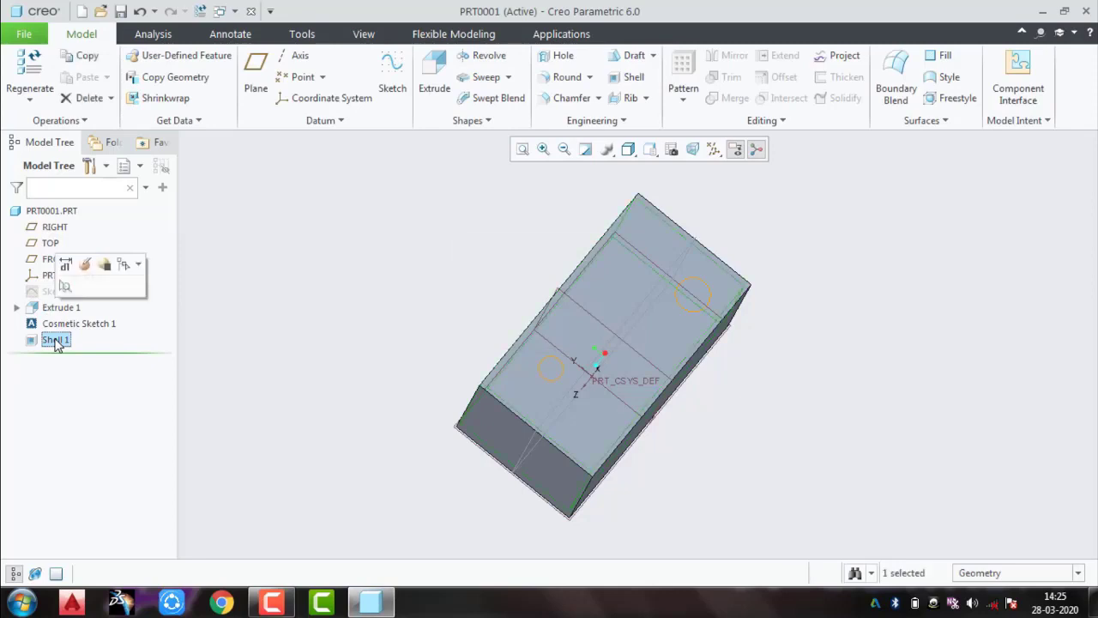
{"action": "left_click", "coordinate": [86, 264]}
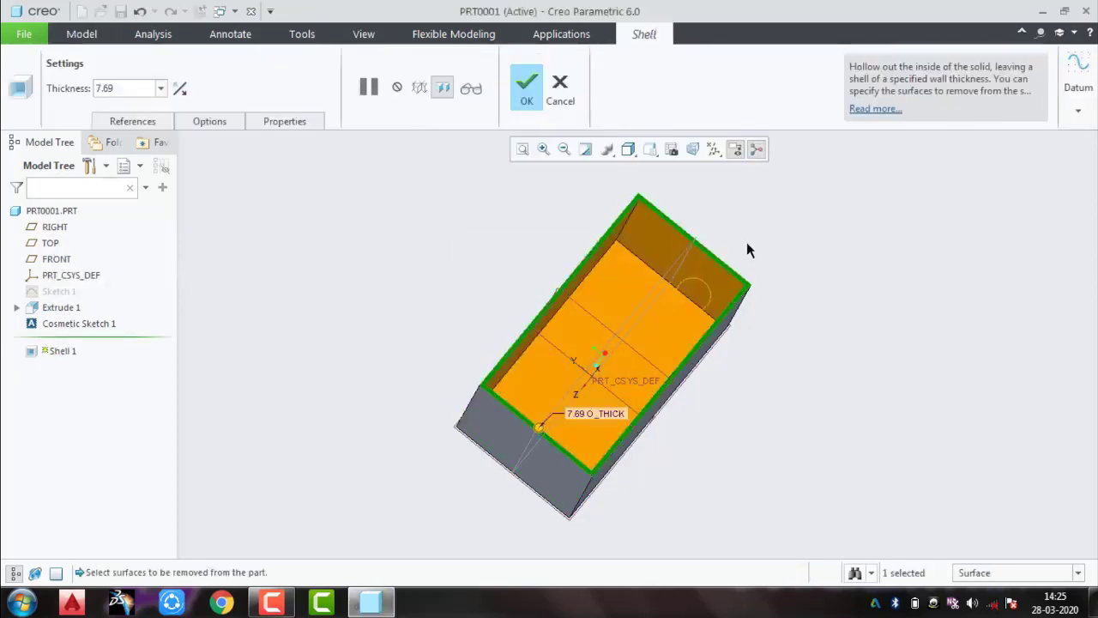
{"action": "middle_click_drag", "start_coordinate": [747, 245], "coordinate": [843, 294]}
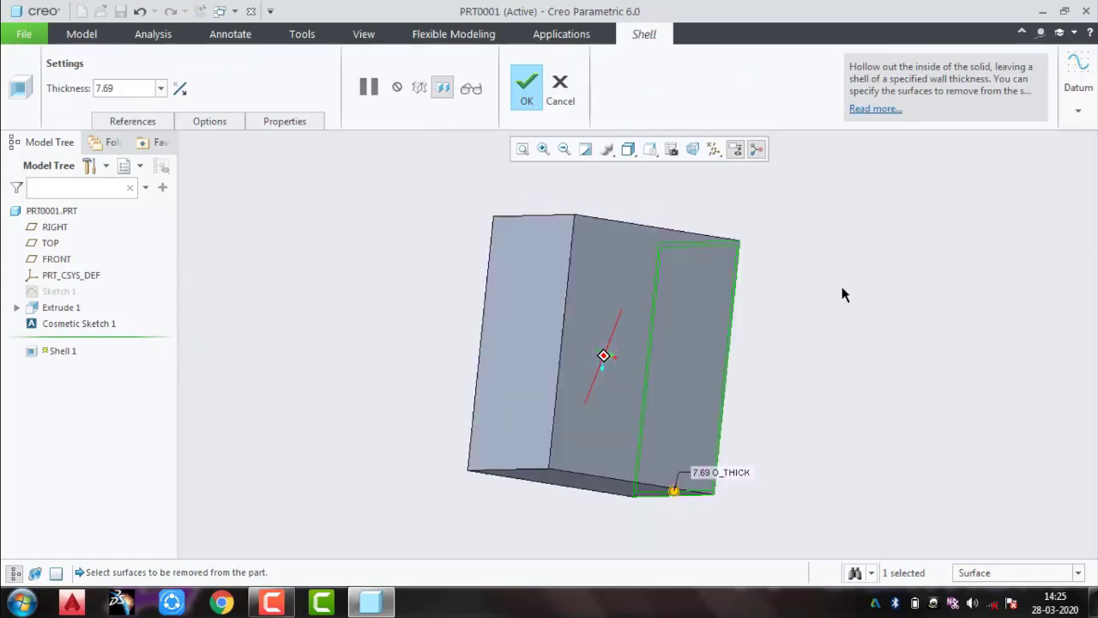
{"action": "left_click", "coordinate": [534, 294], "text": "ctrl"}
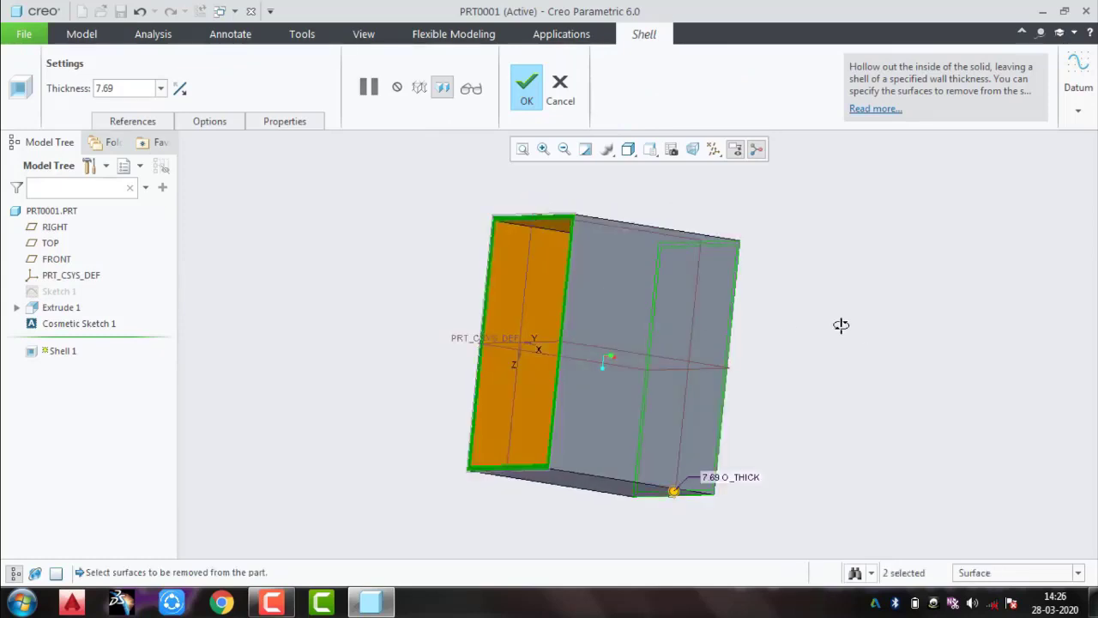
{"action": "left_click", "coordinate": [527, 86]}
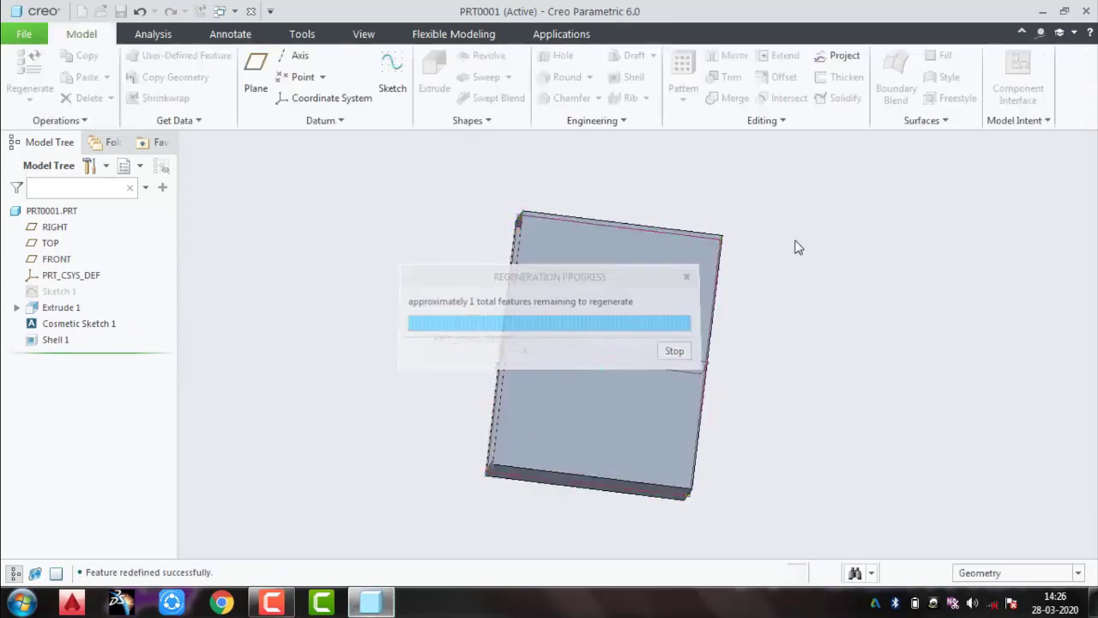
{"action": "middle_click_drag", "start_coordinate": [810, 252], "coordinate": [763, 245]}
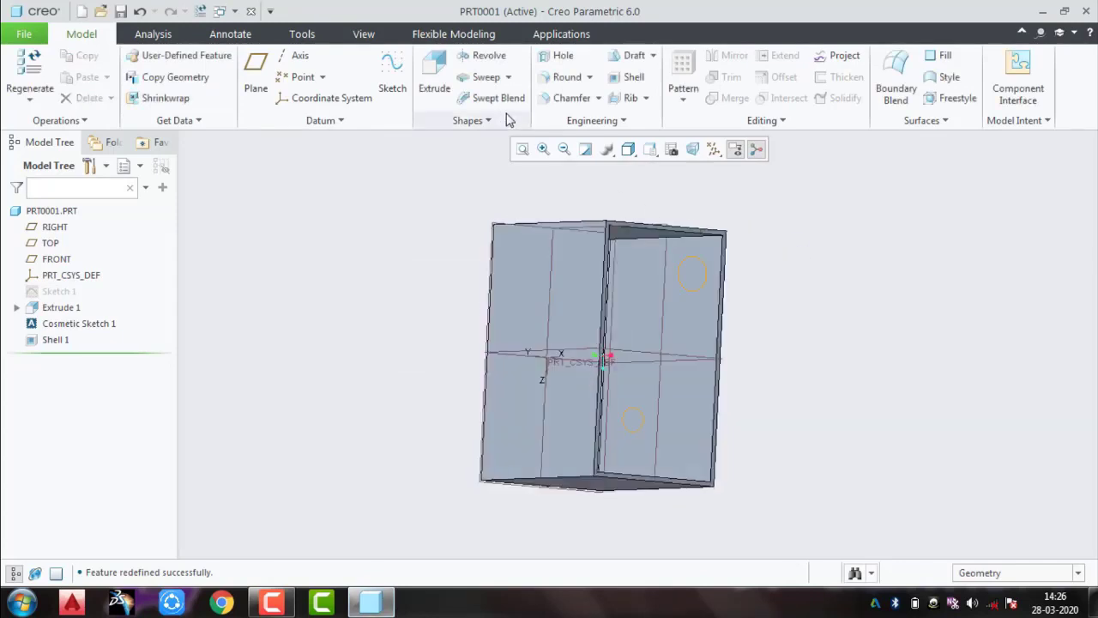
{"action": "left_click", "coordinate": [592, 120]}
Step: Start a lattice on the shelled box, selecting its right, top and lower faces
{"action": "left_click", "coordinate": [580, 263]}
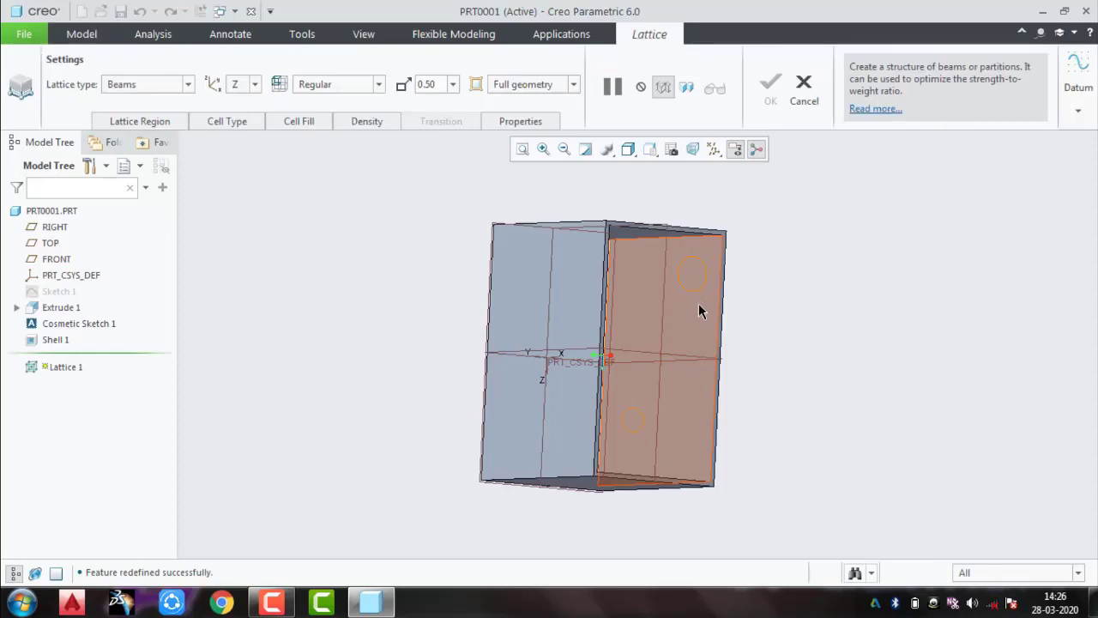
{"action": "left_click", "coordinate": [700, 304]}
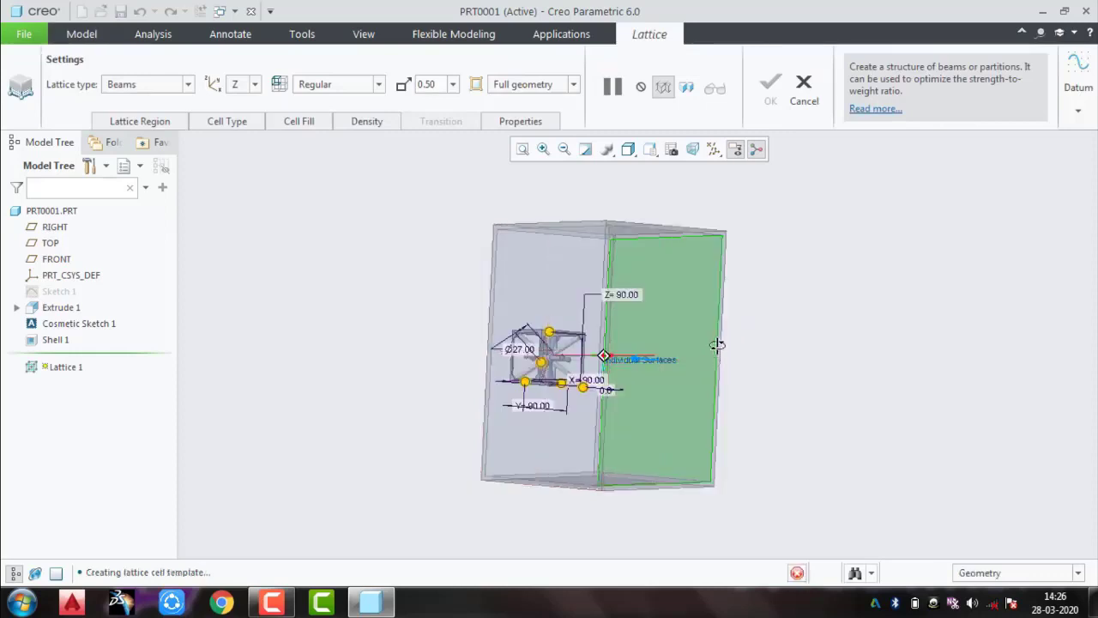
{"action": "mouse_move", "coordinate": [733, 338]}
{"action": "middle_mouse_down"}
{"action": "mouse_move", "coordinate": [742, 329]}
{"action": "mouse_move", "coordinate": [732, 331]}
{"action": "mouse_move", "coordinate": [730, 289]}
{"action": "mouse_move", "coordinate": [676, 277]}
{"action": "middle_mouse_up"}
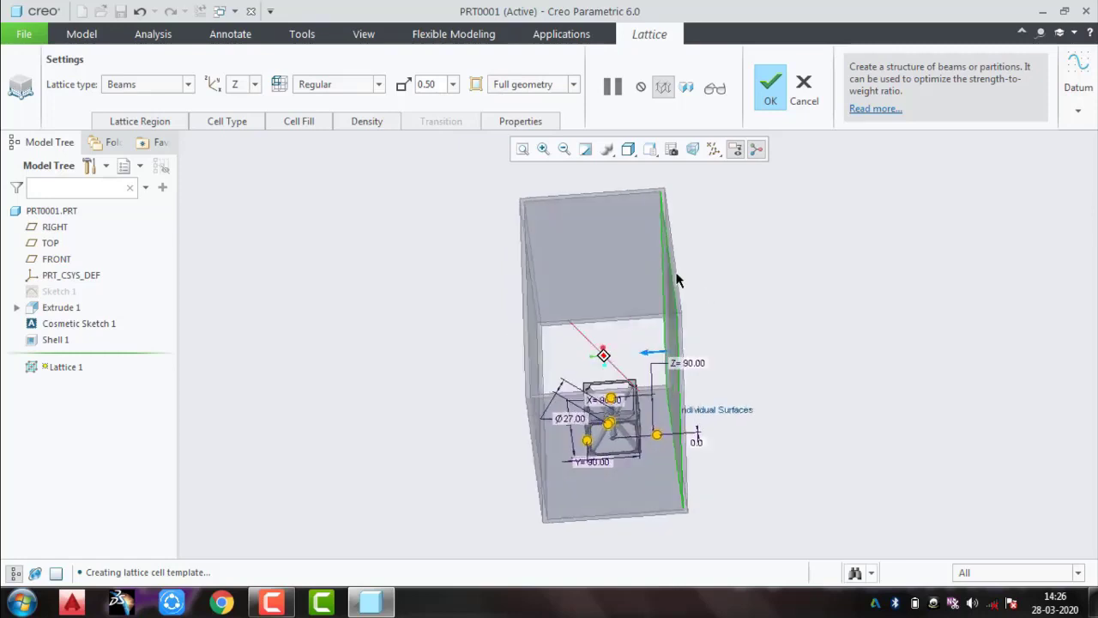
{"action": "left_click", "coordinate": [603, 246]}
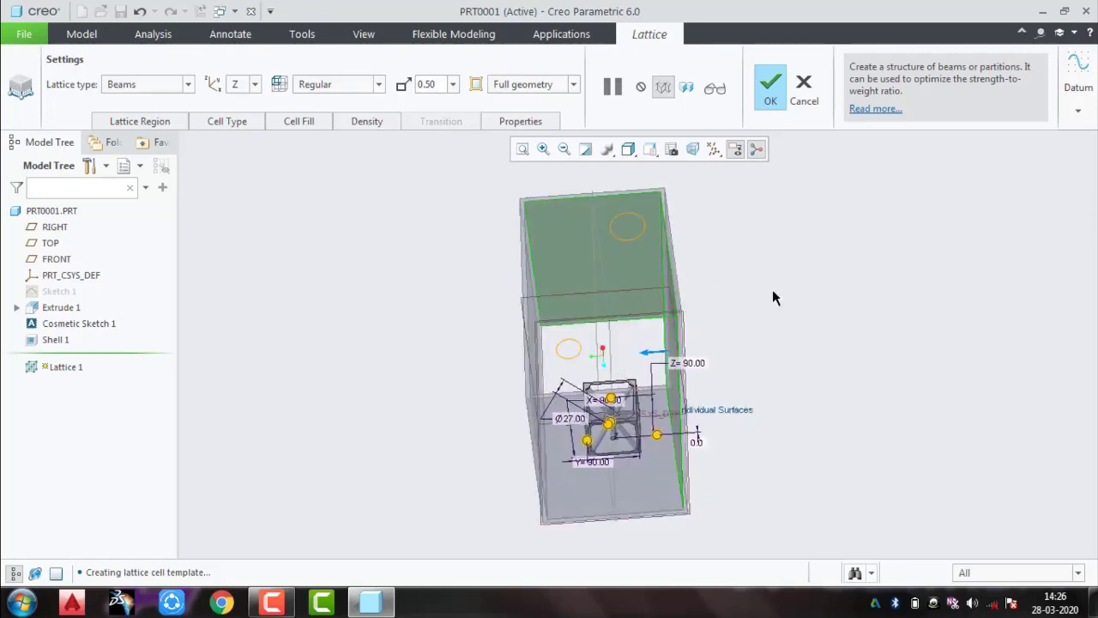
{"action": "mouse_move", "coordinate": [772, 297]}
{"action": "middle_mouse_down"}
{"action": "mouse_move", "coordinate": [652, 326]}
{"action": "mouse_move", "coordinate": [552, 303]}
{"action": "middle_mouse_up"}
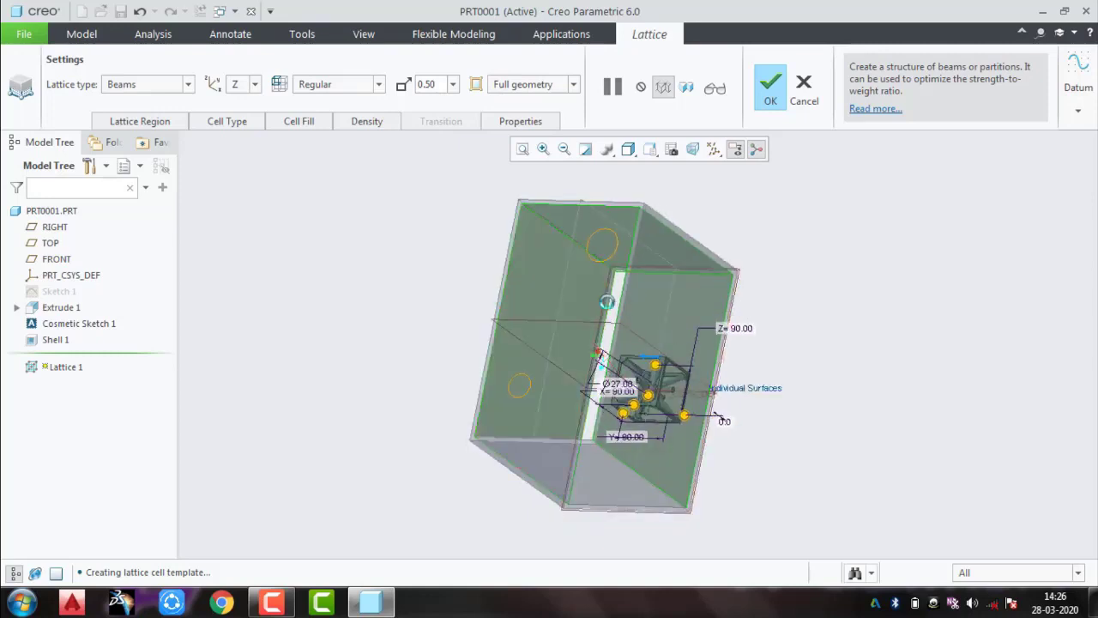
{"action": "mouse_move", "coordinate": [804, 354]}
{"action": "middle_mouse_down"}
{"action": "mouse_move", "coordinate": [801, 398]}
{"action": "mouse_move", "coordinate": [819, 369]}
{"action": "middle_mouse_up"}
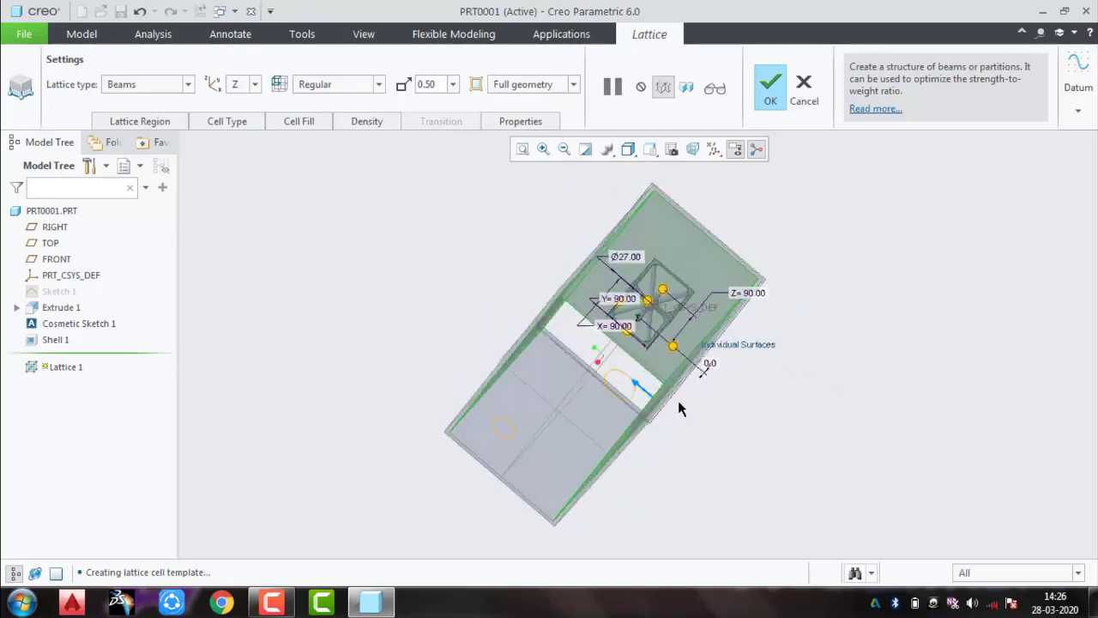
{"action": "left_click", "coordinate": [578, 417]}
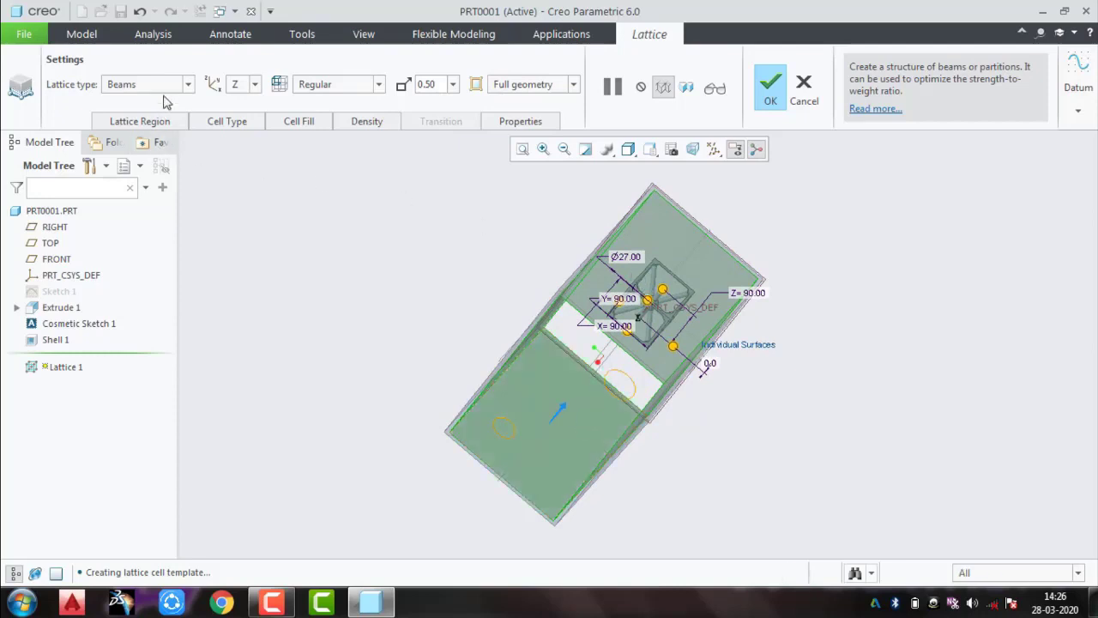
{"action": "mouse_move", "coordinate": [388, 312]}
{"action": "middle_mouse_down"}
{"action": "mouse_move", "coordinate": [395, 274]}
{"action": "mouse_move", "coordinate": [407, 282]}
{"action": "middle_mouse_up"}
Step: Set the lattice type to 2.5D and inspect the preview inside the open box
{"action": "left_click", "coordinate": [189, 85]}
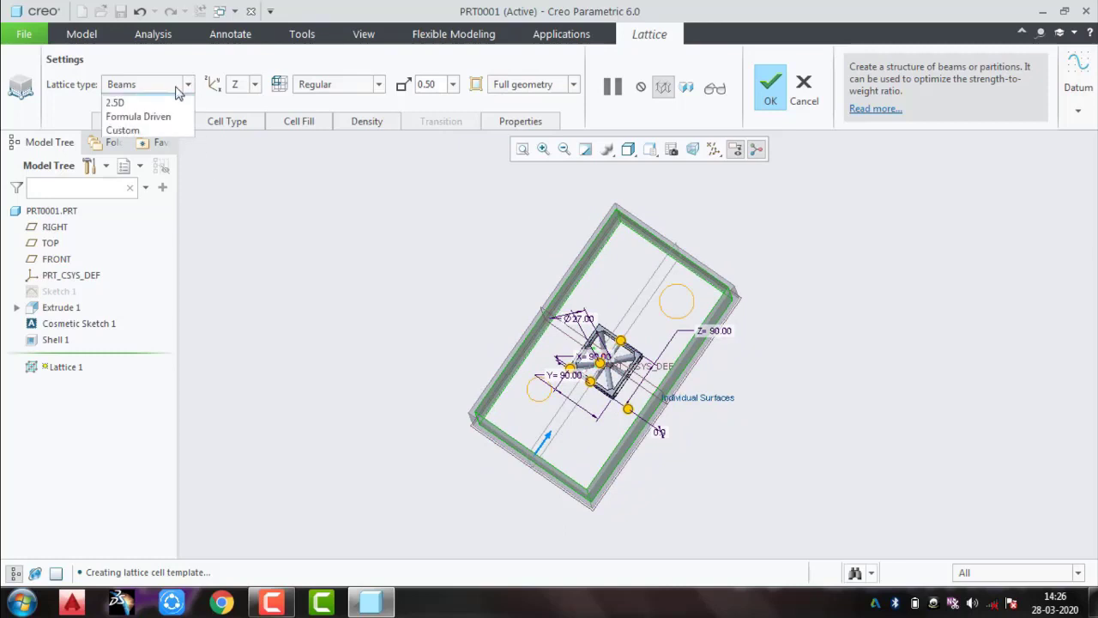
{"action": "left_click", "coordinate": [158, 114]}
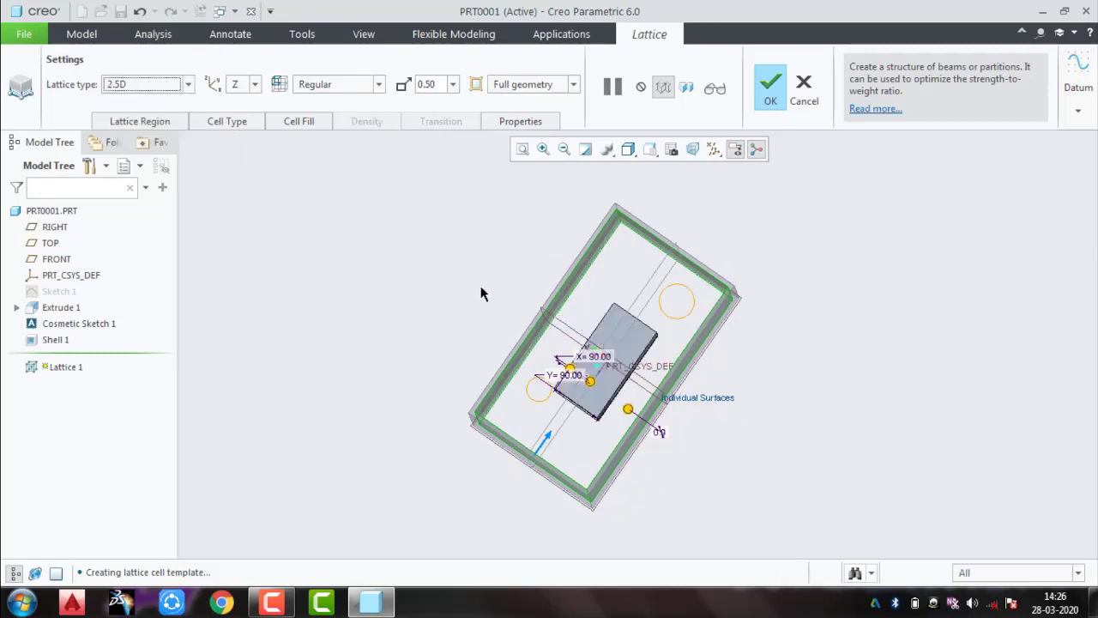
{"action": "mouse_move", "coordinate": [617, 393]}
{"action": "middle_mouse_down"}
{"action": "mouse_move", "coordinate": [680, 224]}
{"action": "mouse_move", "coordinate": [746, 139]}
{"action": "middle_mouse_up"}
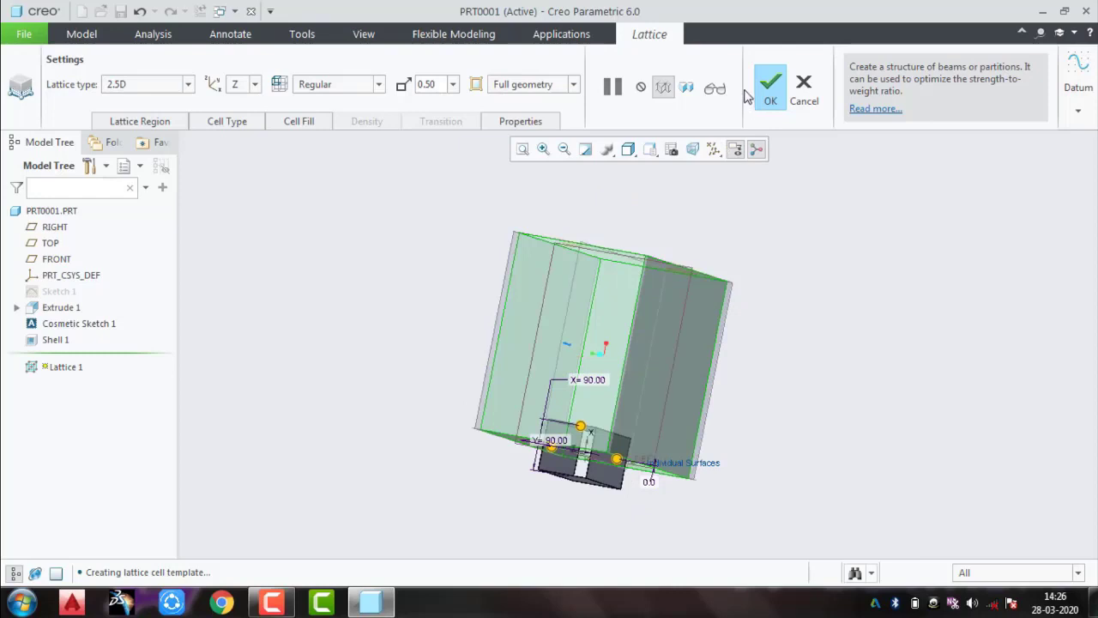
{"action": "left_click", "coordinate": [187, 84]}
{"action": "left_click", "coordinate": [176, 113]}
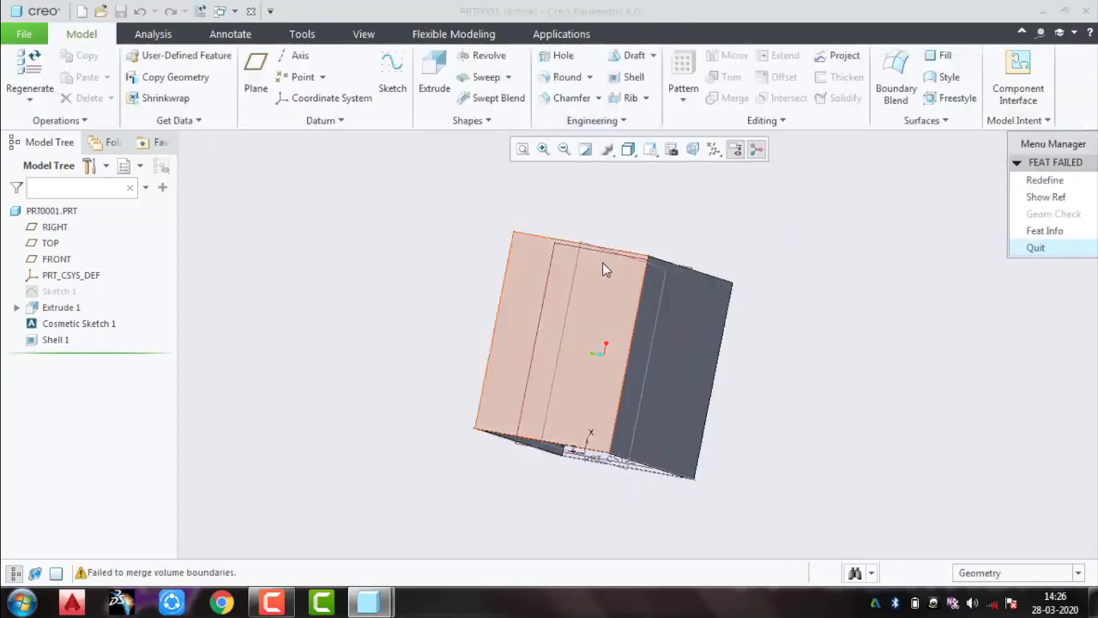
{"action": "mouse_move", "coordinate": [752, 265]}
{"action": "middle_mouse_down"}
{"action": "mouse_move", "coordinate": [735, 300]}
{"action": "mouse_move", "coordinate": [797, 265]}
{"action": "middle_mouse_up"}
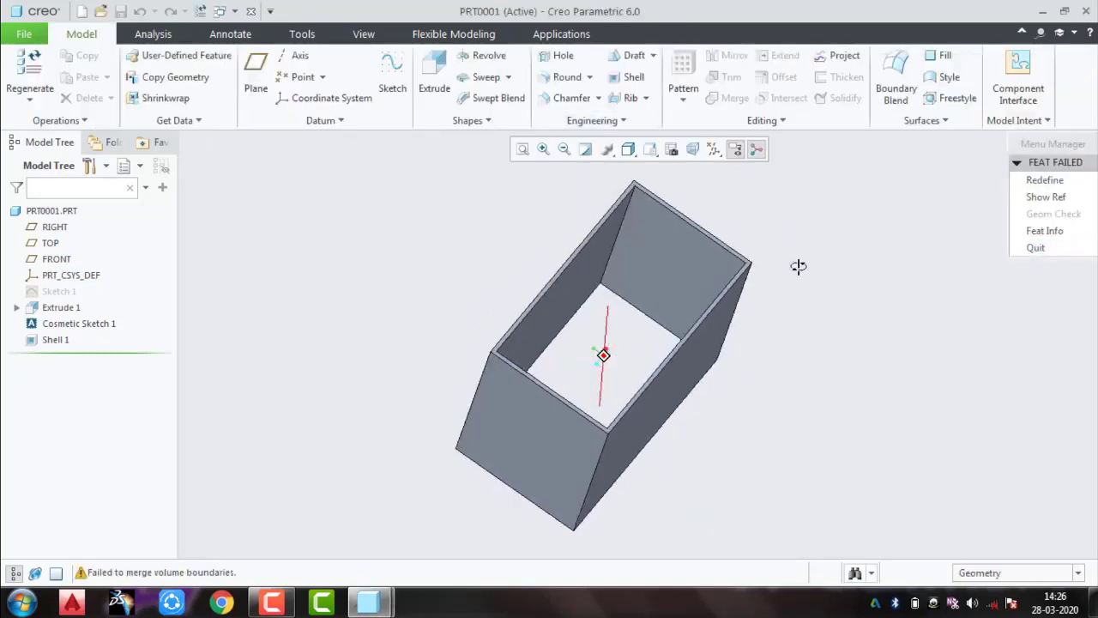
Step: Redefine the failed lattice, drag its Z handle to lengthen the cell, then cancel it
{"action": "left_click", "coordinate": [1064, 179]}
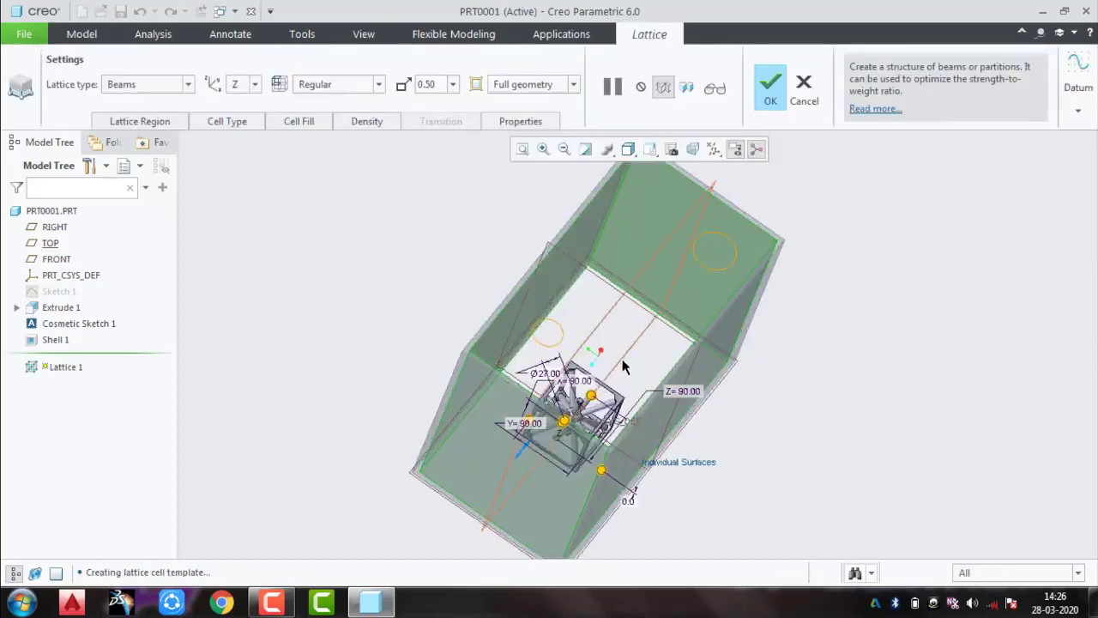
{"action": "mouse_move", "coordinate": [622, 367]}
{"action": "middle_mouse_down"}
{"action": "mouse_move", "coordinate": [620, 419]}
{"action": "mouse_move", "coordinate": [625, 346]}
{"action": "middle_mouse_up"}
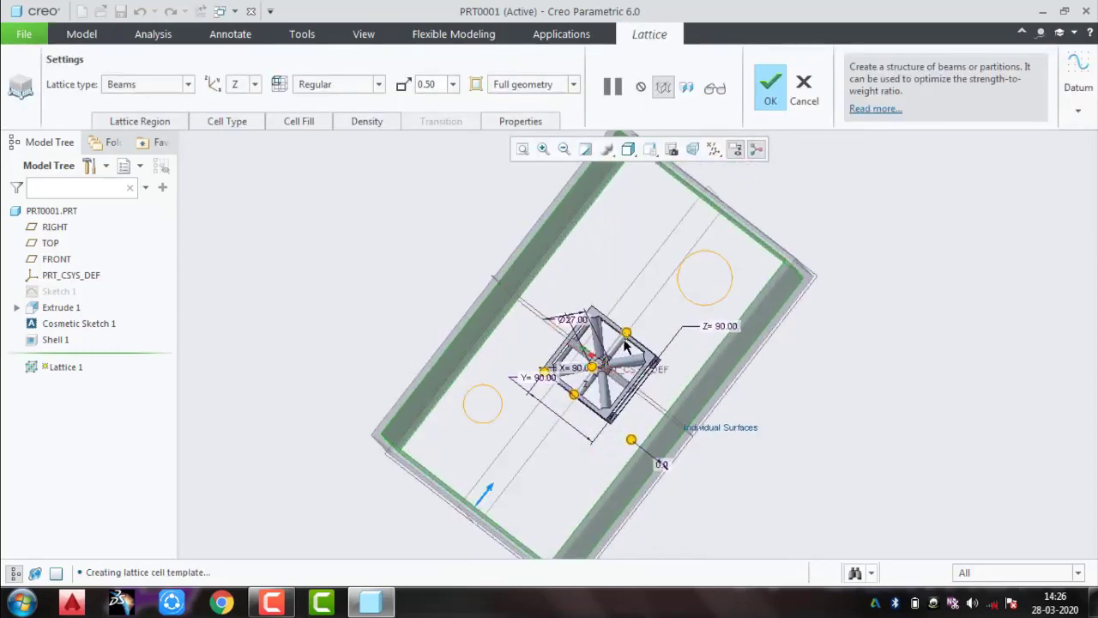
{"action": "left_click_drag", "start_coordinate": [627, 334], "coordinate": [751, 237]}
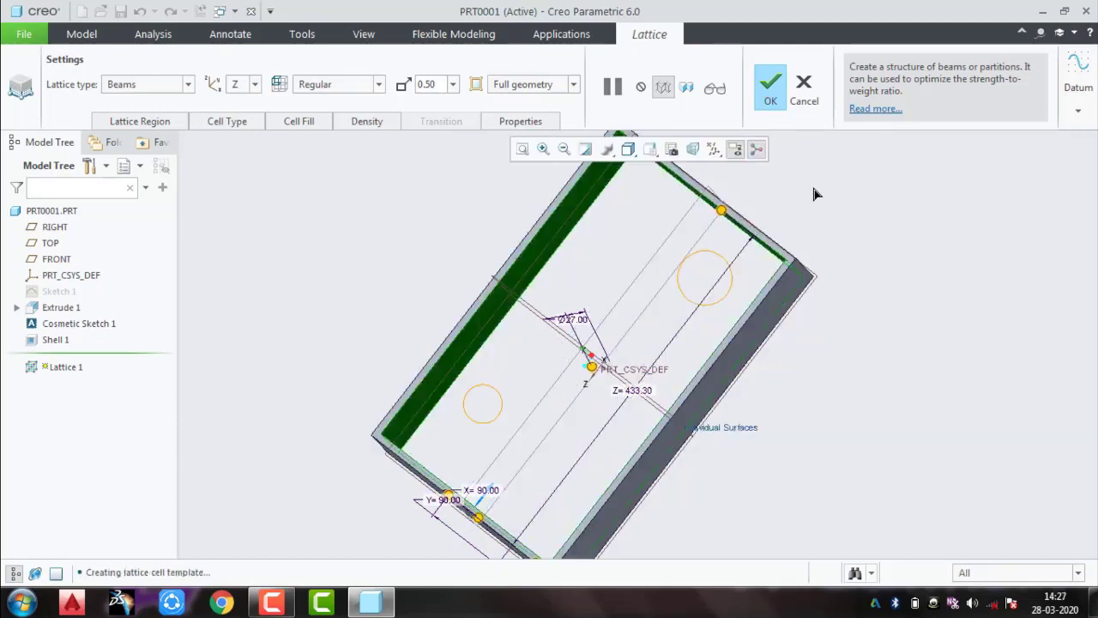
{"action": "left_click", "coordinate": [804, 86]}
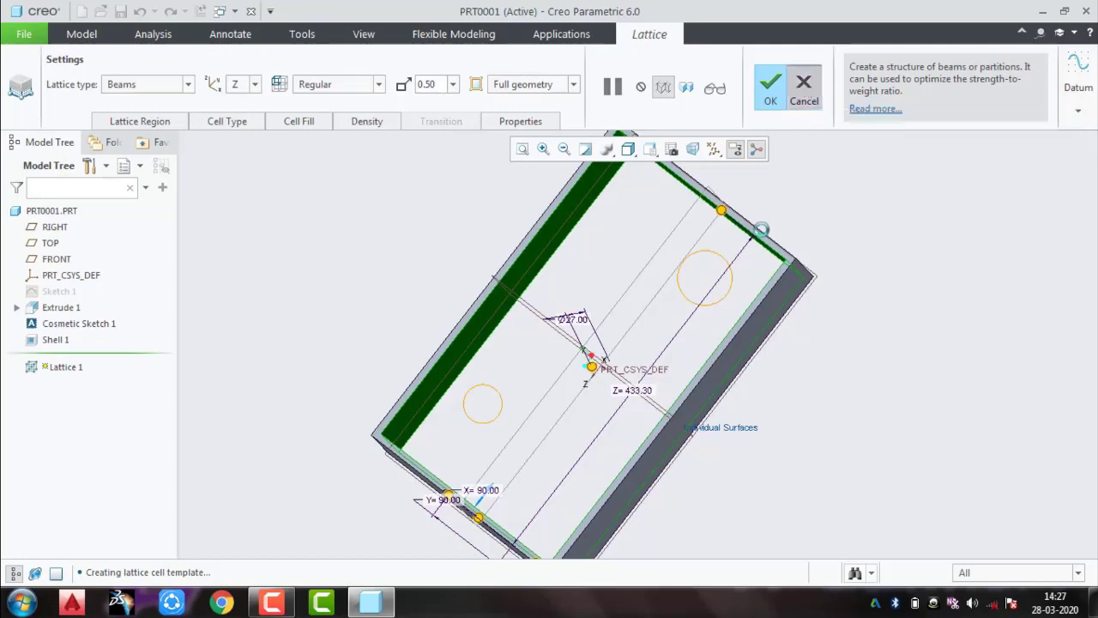
{"action": "scroll", "coordinate": [809, 321], "scroll_direction": "up", "scroll_amount": 3}
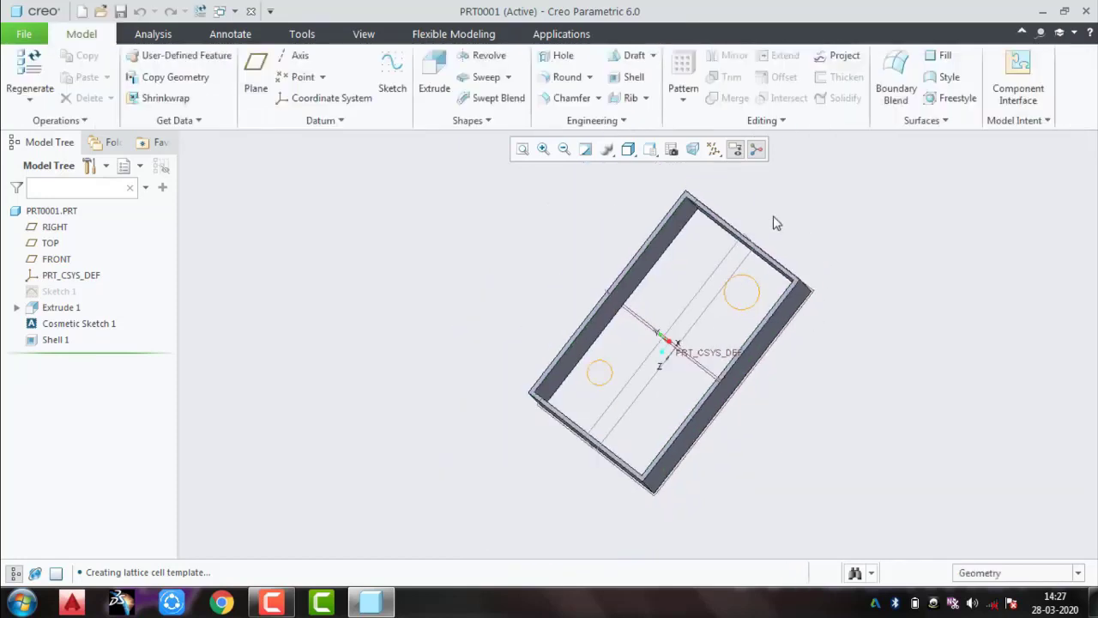
{"action": "left_click", "coordinate": [598, 121]}
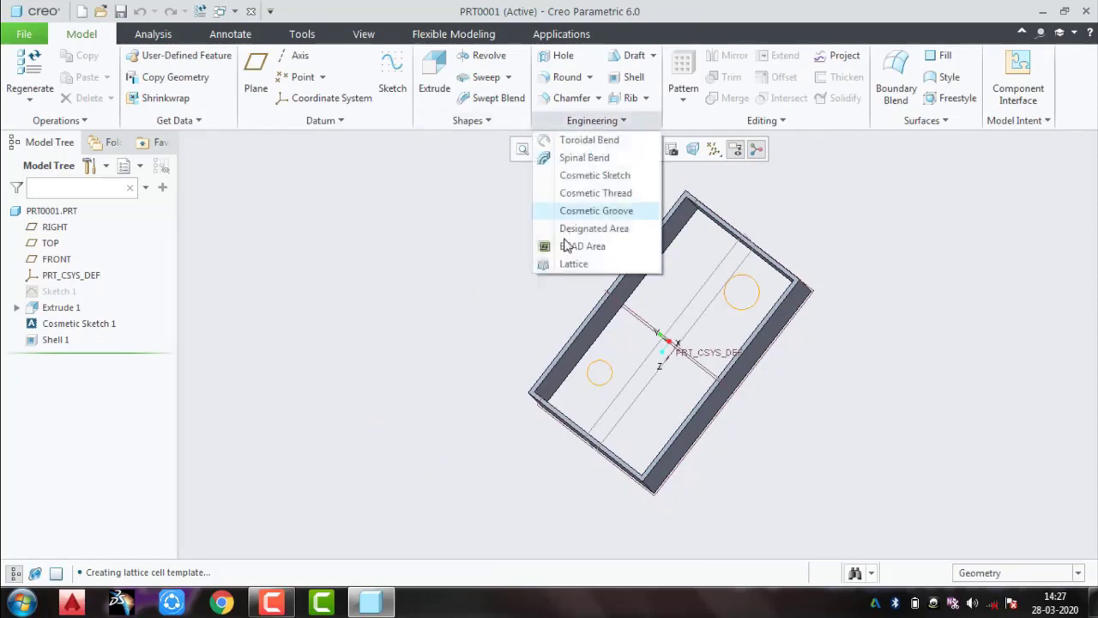
{"action": "left_click", "coordinate": [532, 300]}
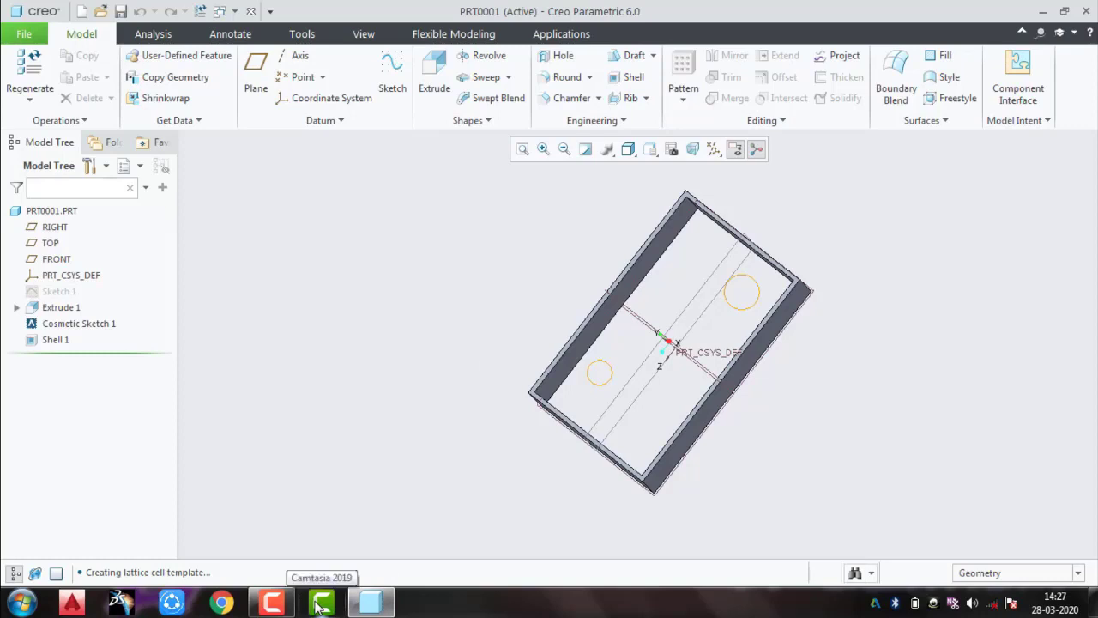
{"action": "left_click", "coordinate": [271, 602]}
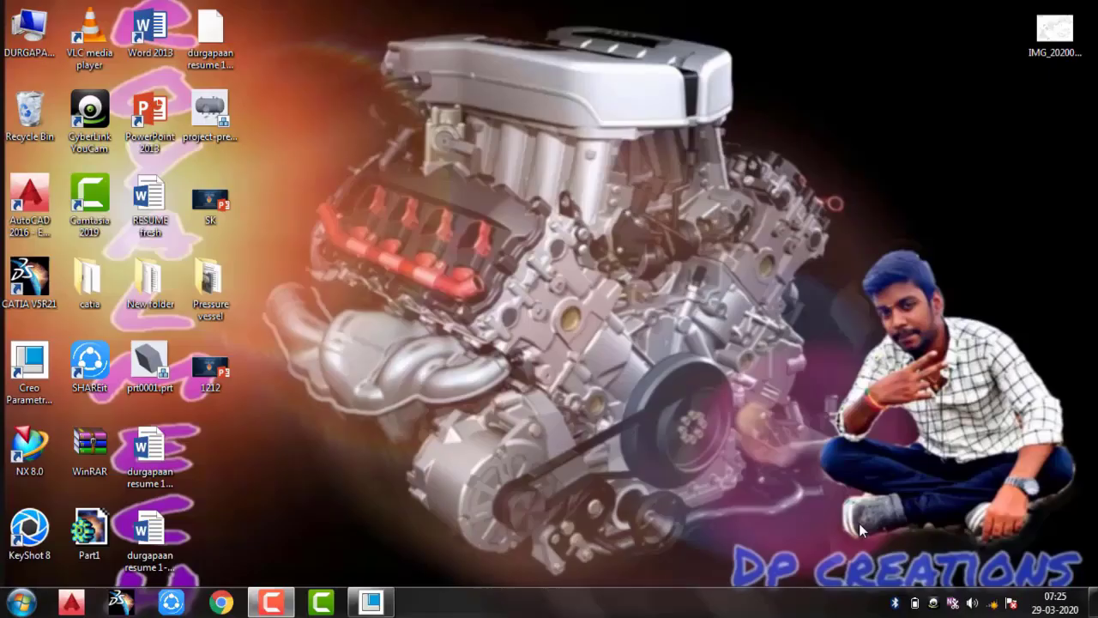
Step: Select the IMG_20200329_071039 image icon on the desktop
{"action": "left_click", "coordinate": [1048, 52]}
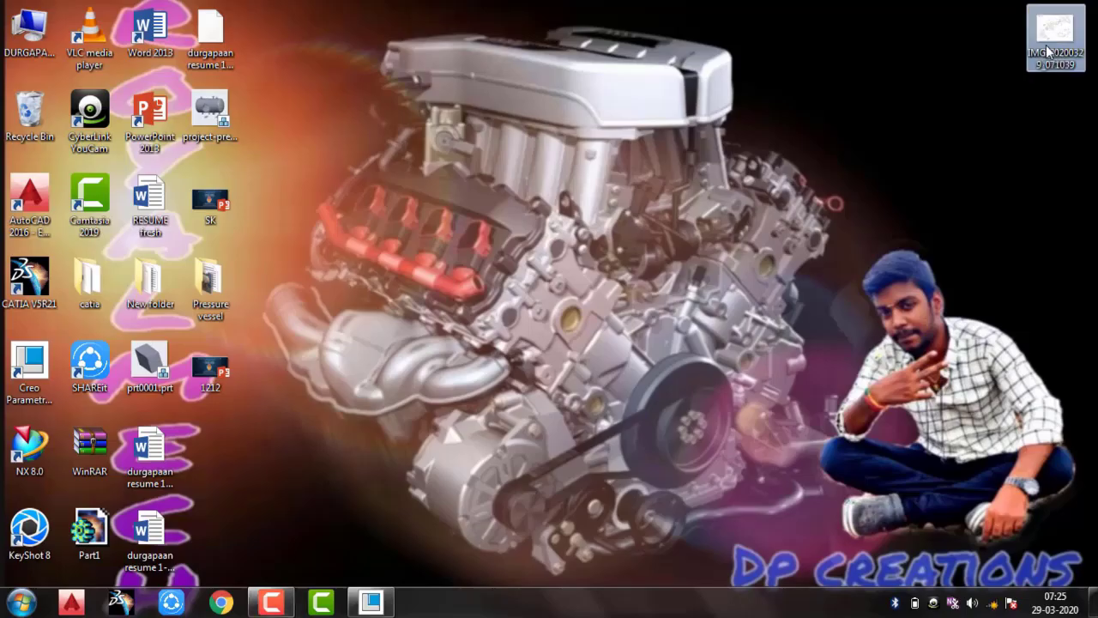
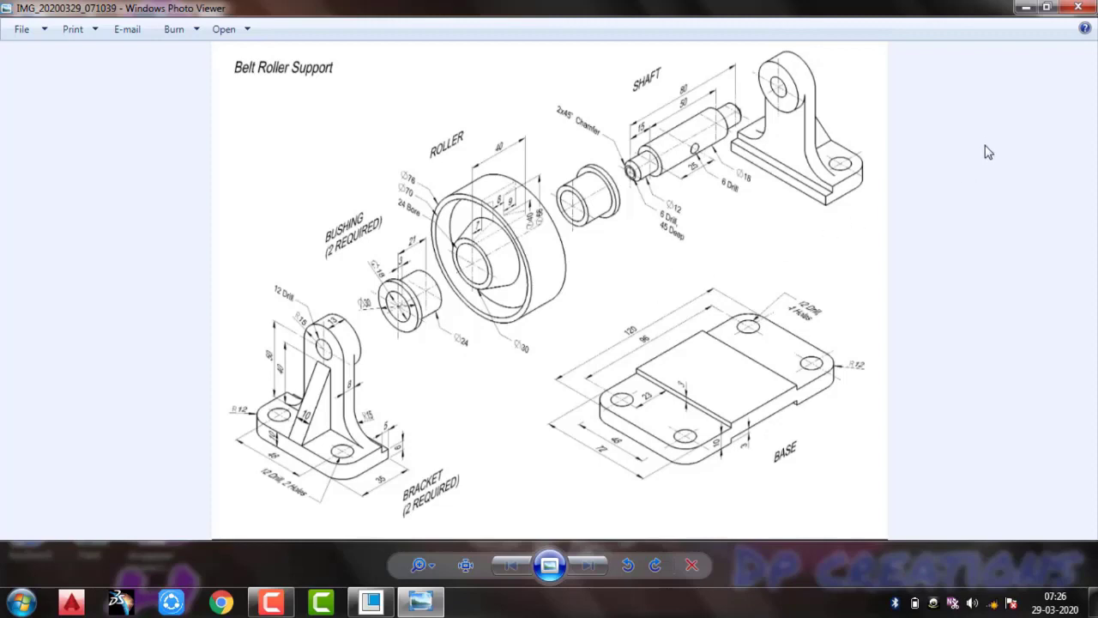
Step: Close the Belt Roller Support drawing in Photo Viewer and restore Creo Parametric
{"action": "left_click", "coordinate": [1071, 10]}
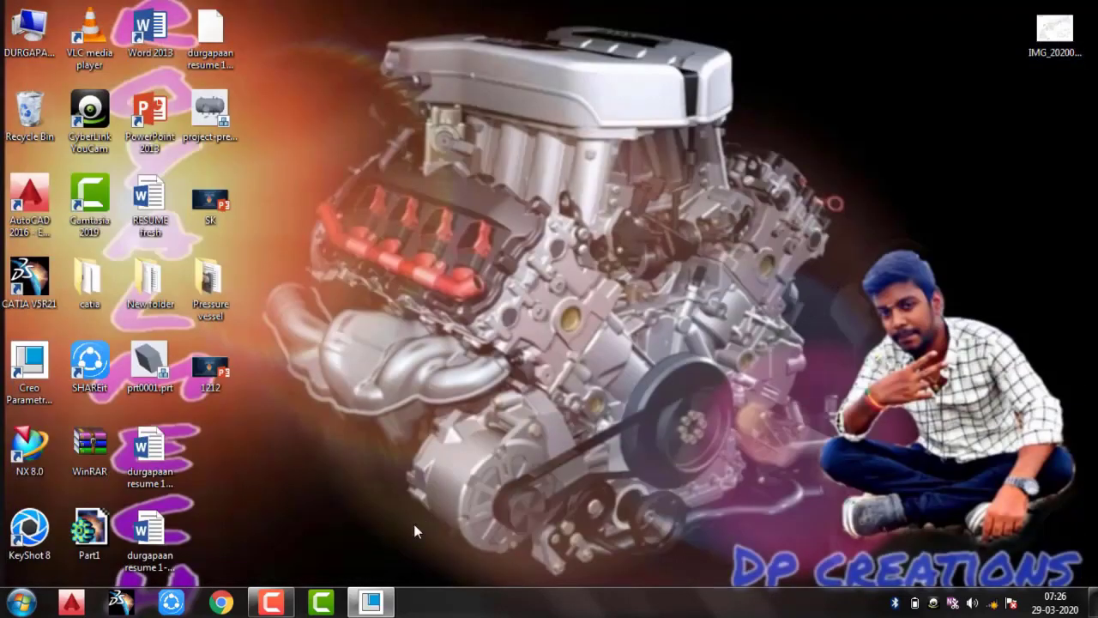
{"action": "mouse_move", "coordinate": [371, 601]}
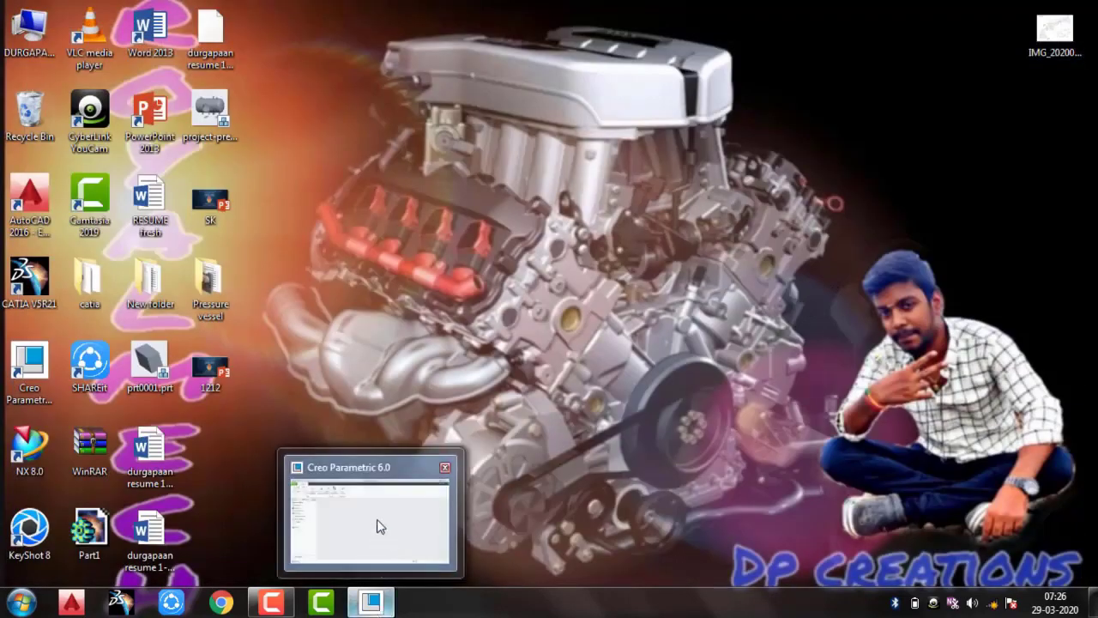
{"action": "left_click", "coordinate": [377, 519]}
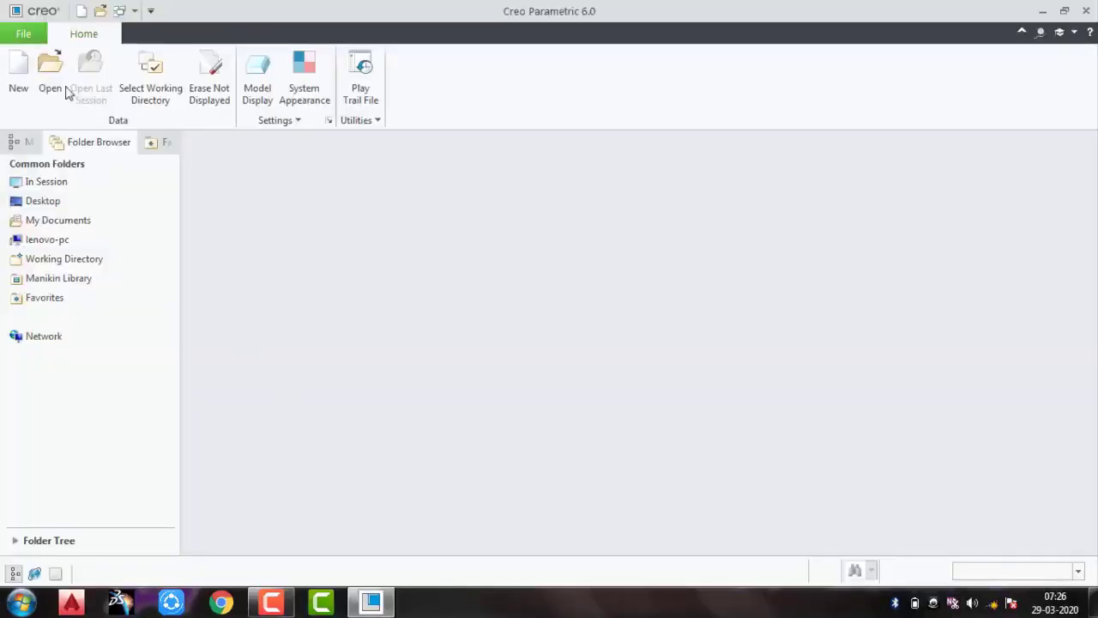
Step: Create solid part PRT-1 from the mmns_part_solid template instead of the default template
{"action": "left_click", "coordinate": [18, 69]}
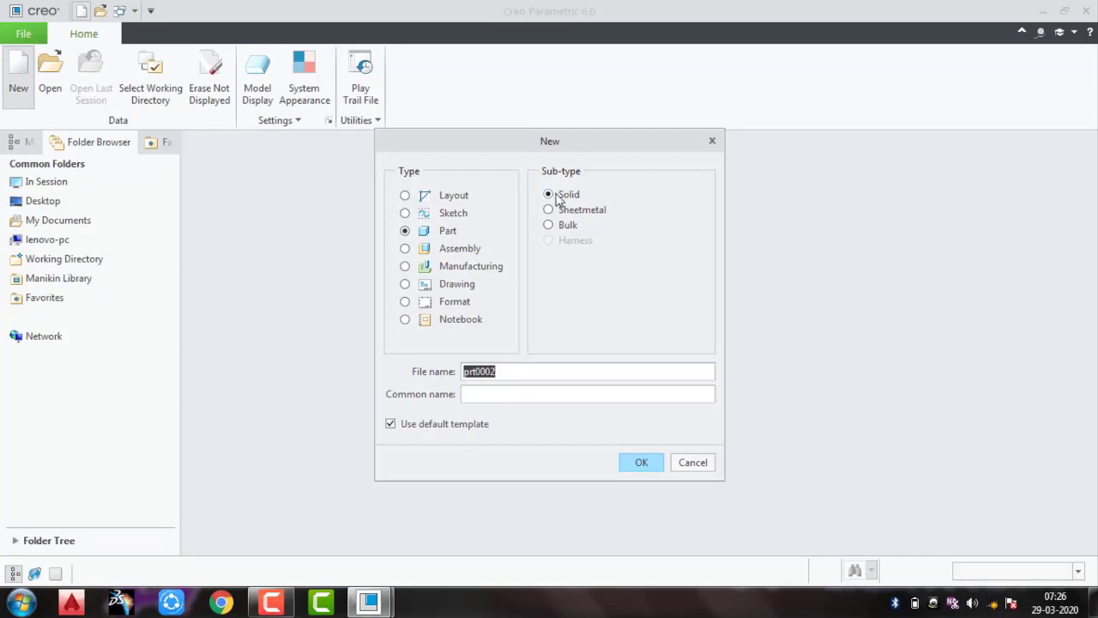
{"action": "left_click", "coordinate": [391, 425]}
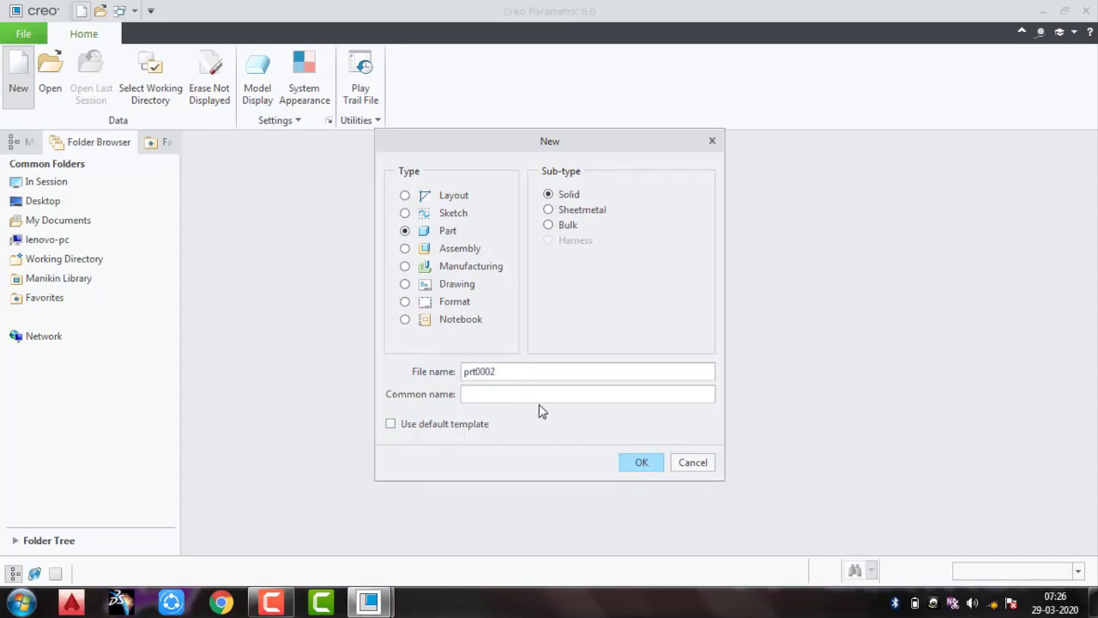
{"action": "double_click", "coordinate": [520, 369]}
{"action": "type", "text": "prt-1"}
{"action": "left_click", "coordinate": [636, 464]}
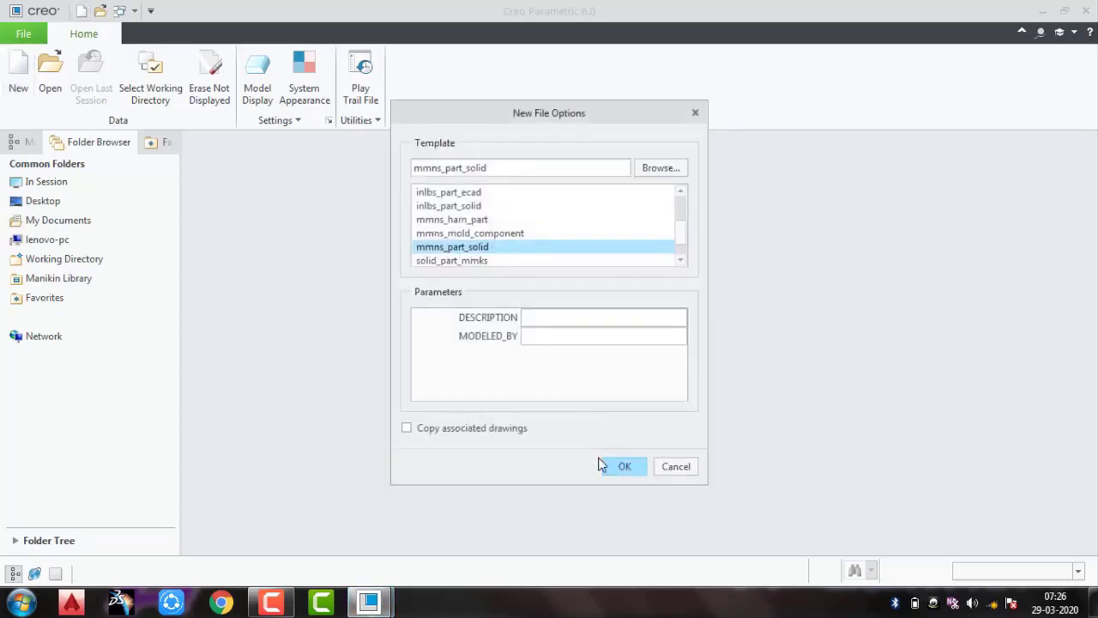
{"action": "left_click", "coordinate": [623, 465]}
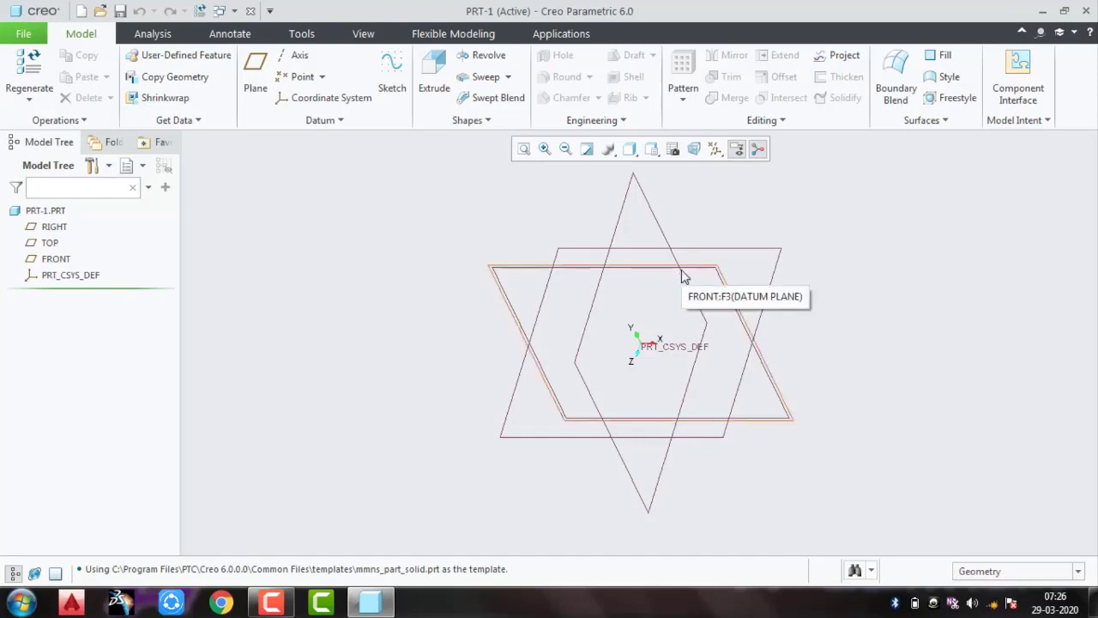
Step: Start a sketch on the FRONT plane and draw a horizontal base line 35 long
{"action": "left_click", "coordinate": [682, 272]}
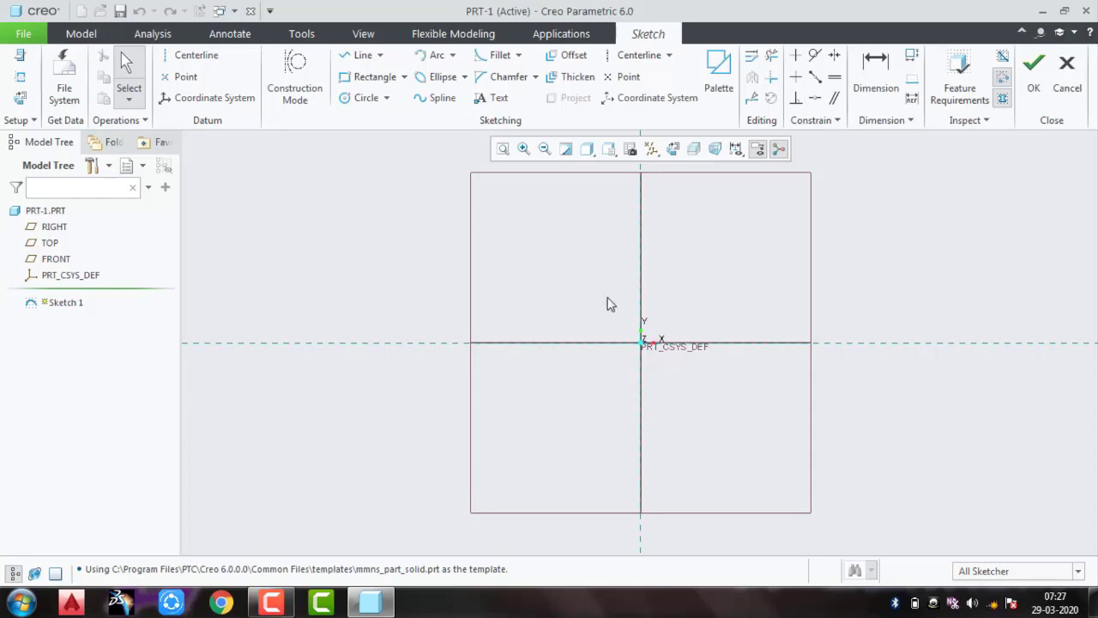
{"action": "left_click", "coordinate": [363, 57]}
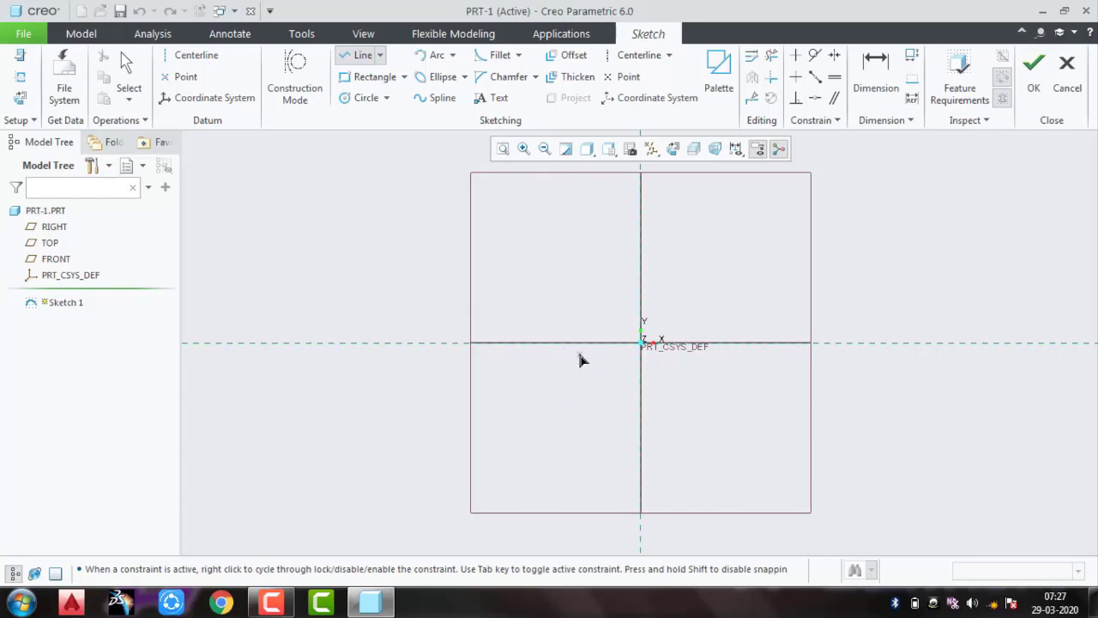
{"action": "left_click", "coordinate": [580, 369]}
{"action": "left_click", "coordinate": [748, 371]}
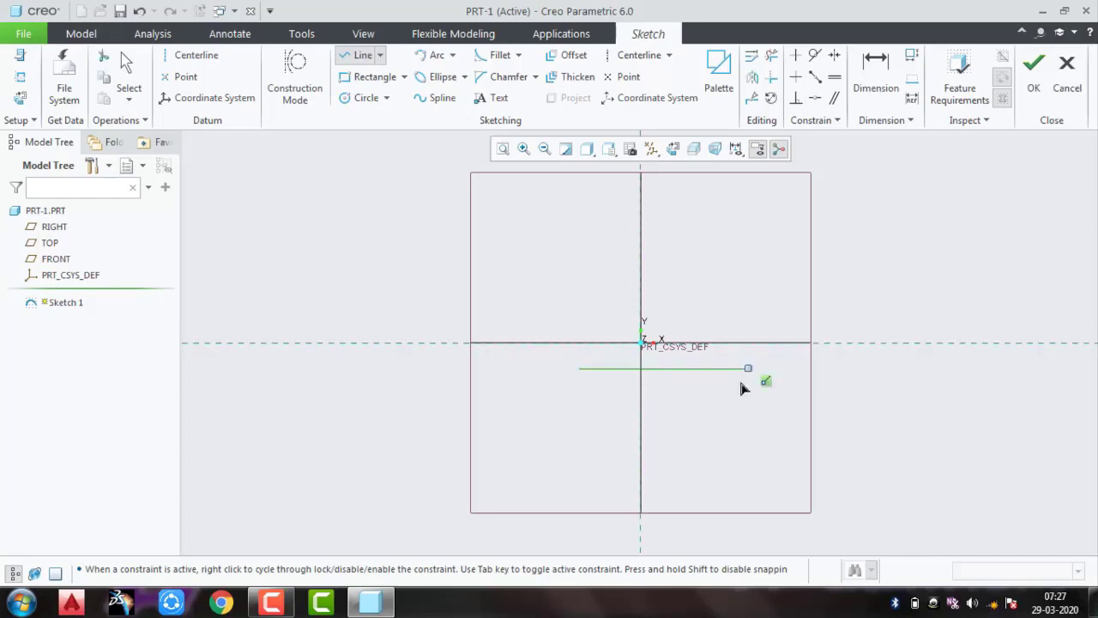
{"action": "middle_click", "coordinate": [738, 377]}
{"action": "mouse_move", "coordinate": [652, 357]}
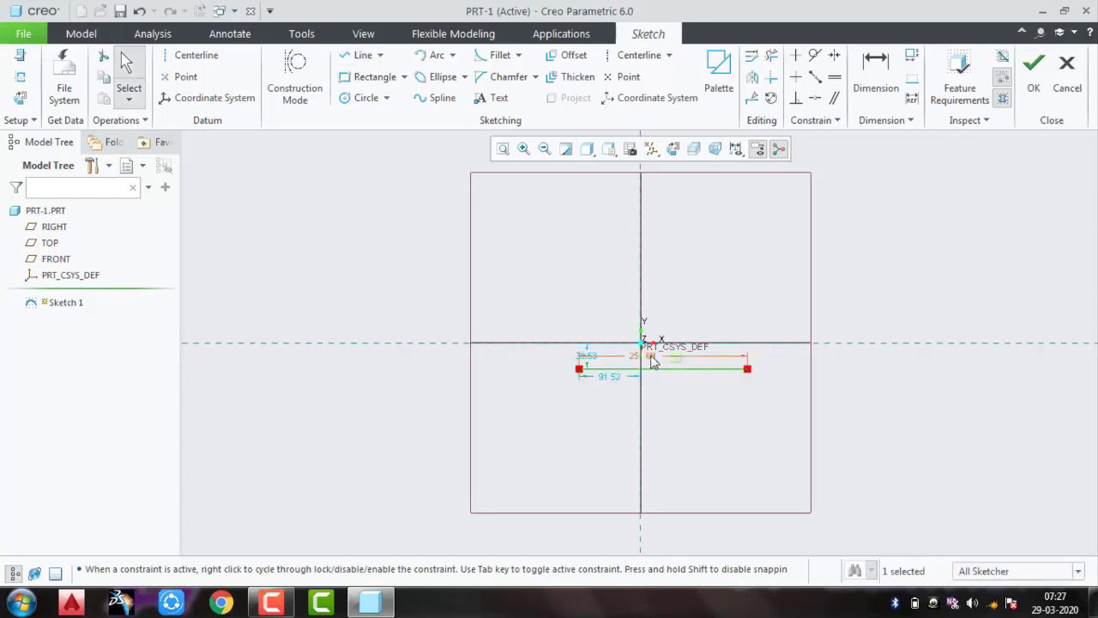
{"action": "type", "text": "35"}
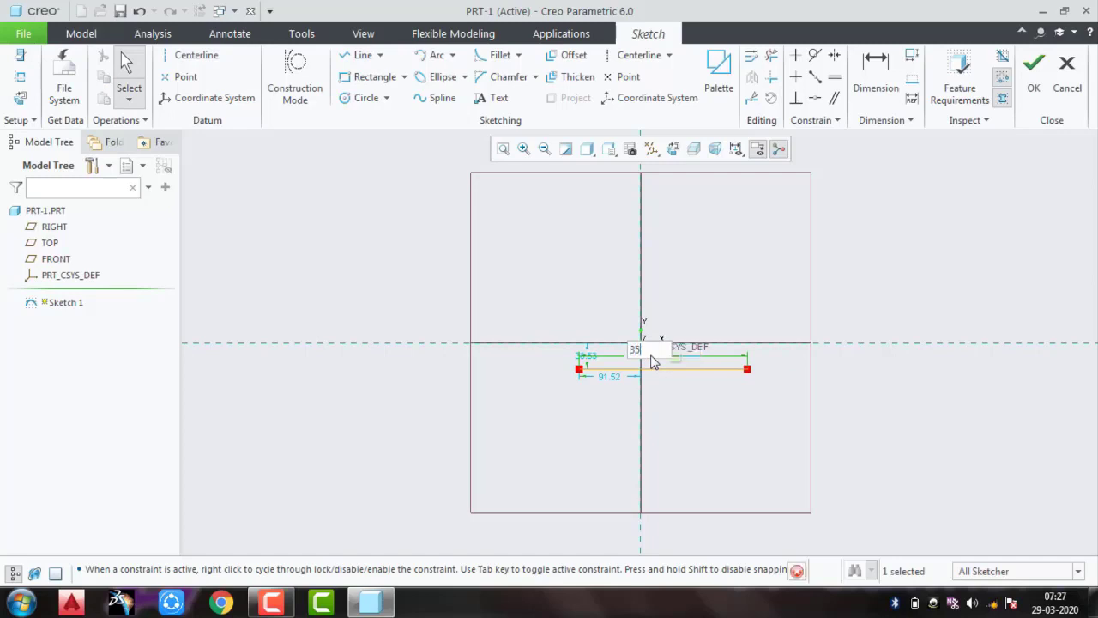
{"action": "key", "text": "Return"}
Step: Draw the stepped lines rising from the base line's right end and running back left along the top
{"action": "scroll", "coordinate": [590, 364], "scroll_direction": "down", "scroll_amount": 3}
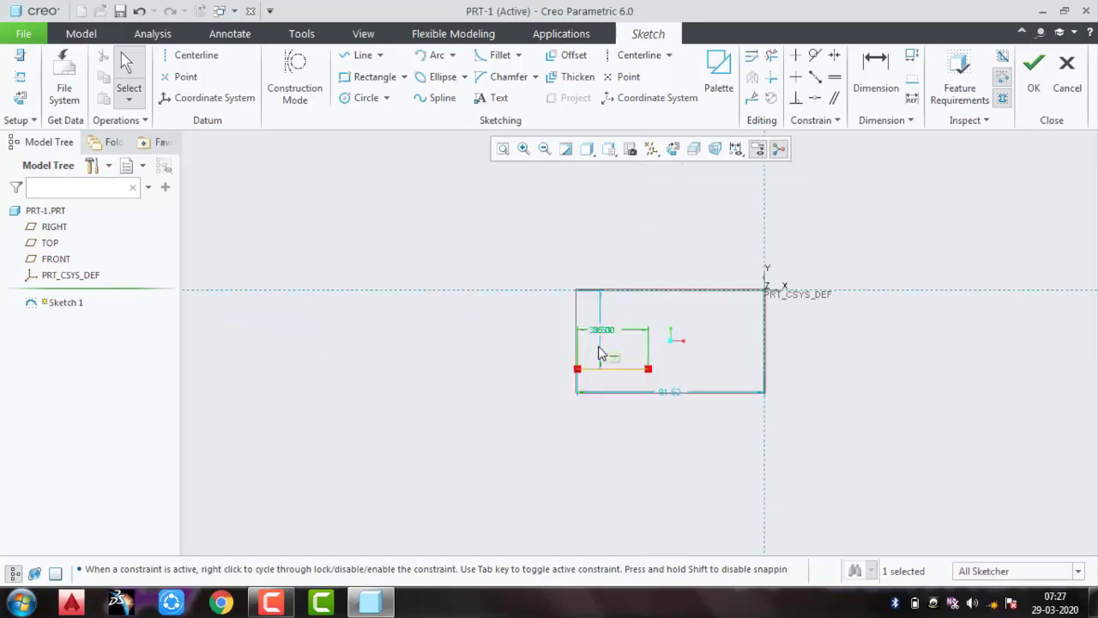
{"action": "scroll", "coordinate": [578, 363], "scroll_direction": "down", "scroll_amount": 1}
{"action": "scroll", "coordinate": [607, 361], "scroll_direction": "down", "scroll_amount": 4}
{"action": "scroll", "coordinate": [607, 361], "scroll_direction": "down", "scroll_amount": 1}
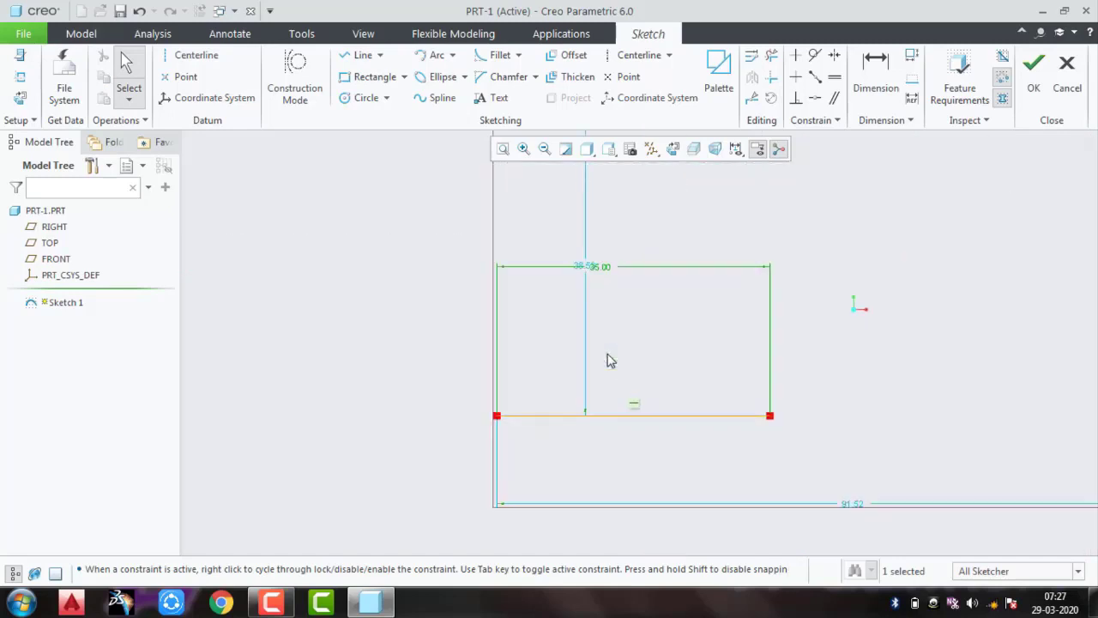
{"action": "scroll", "coordinate": [607, 360], "scroll_direction": "up", "scroll_amount": 1}
{"action": "scroll", "coordinate": [607, 360], "scroll_direction": "up", "scroll_amount": 1}
{"action": "scroll", "coordinate": [607, 360], "scroll_direction": "up", "scroll_amount": 1}
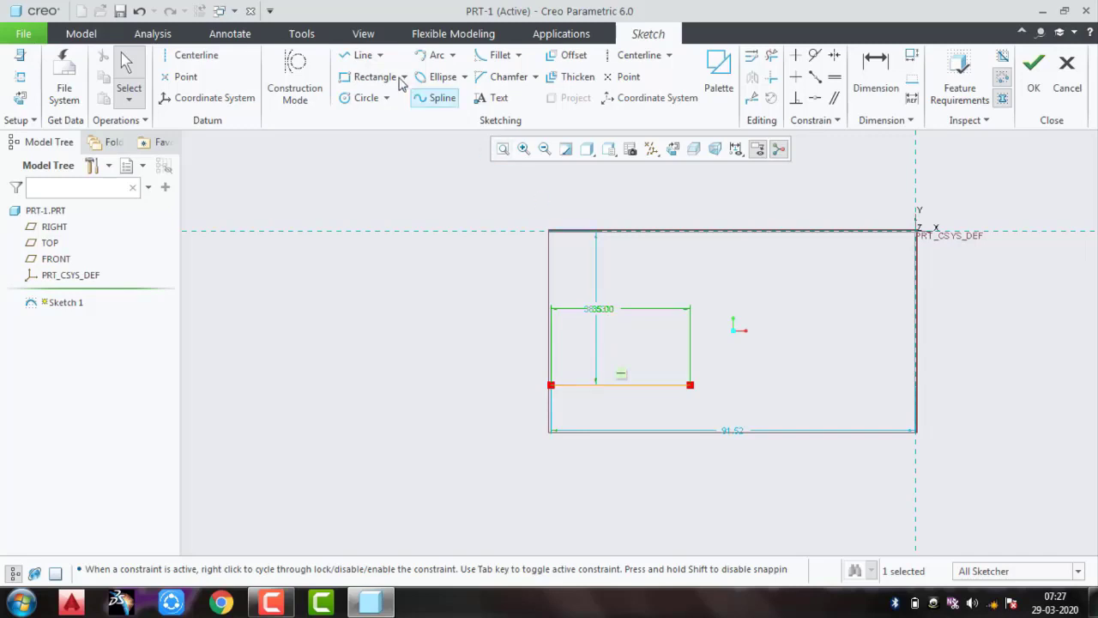
{"action": "left_click", "coordinate": [361, 55]}
{"action": "left_click", "coordinate": [691, 384]}
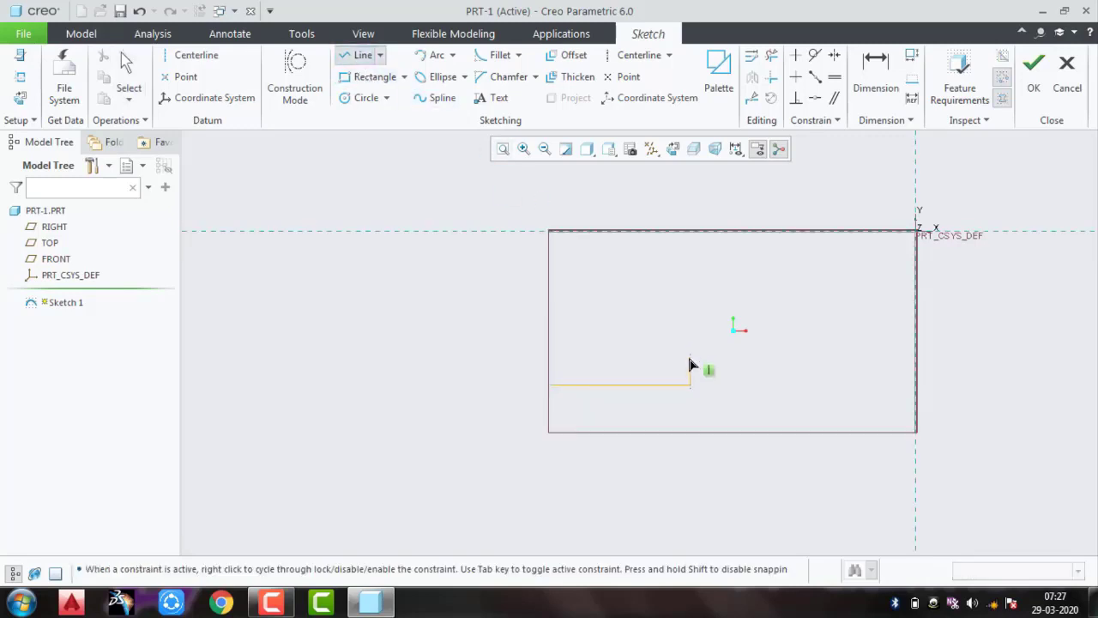
{"action": "left_click", "coordinate": [691, 359]}
{"action": "left_click", "coordinate": [670, 342]}
{"action": "left_click", "coordinate": [550, 341]}
Step: Close the stepped outline and set its right-end height to 6
{"action": "left_click", "coordinate": [550, 384]}
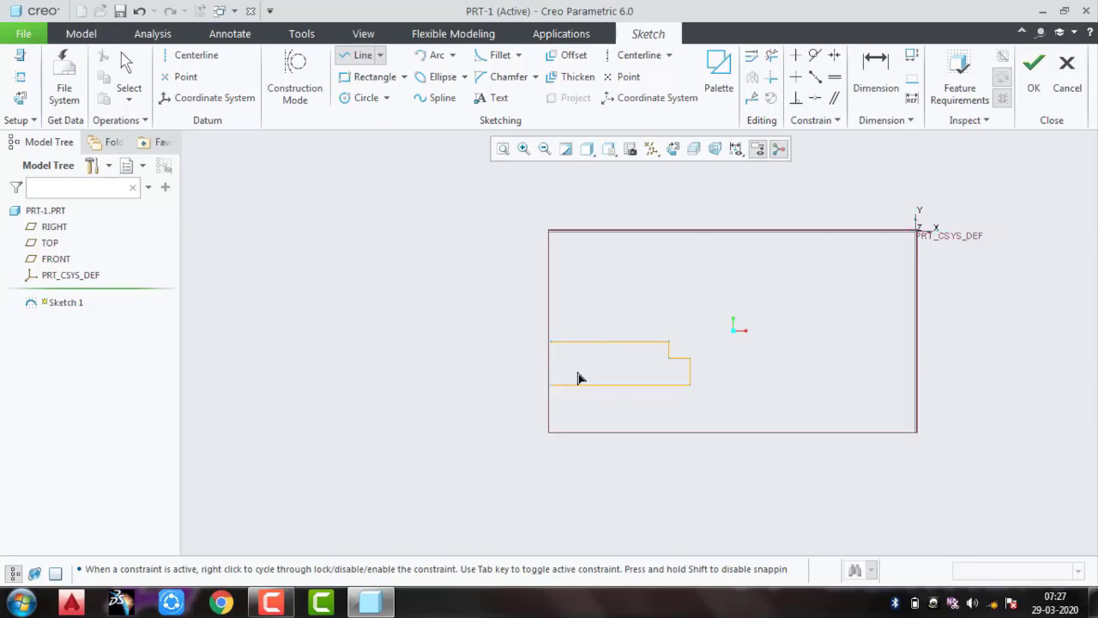
{"action": "middle_click", "coordinate": [588, 381]}
{"action": "middle_click", "coordinate": [600, 403]}
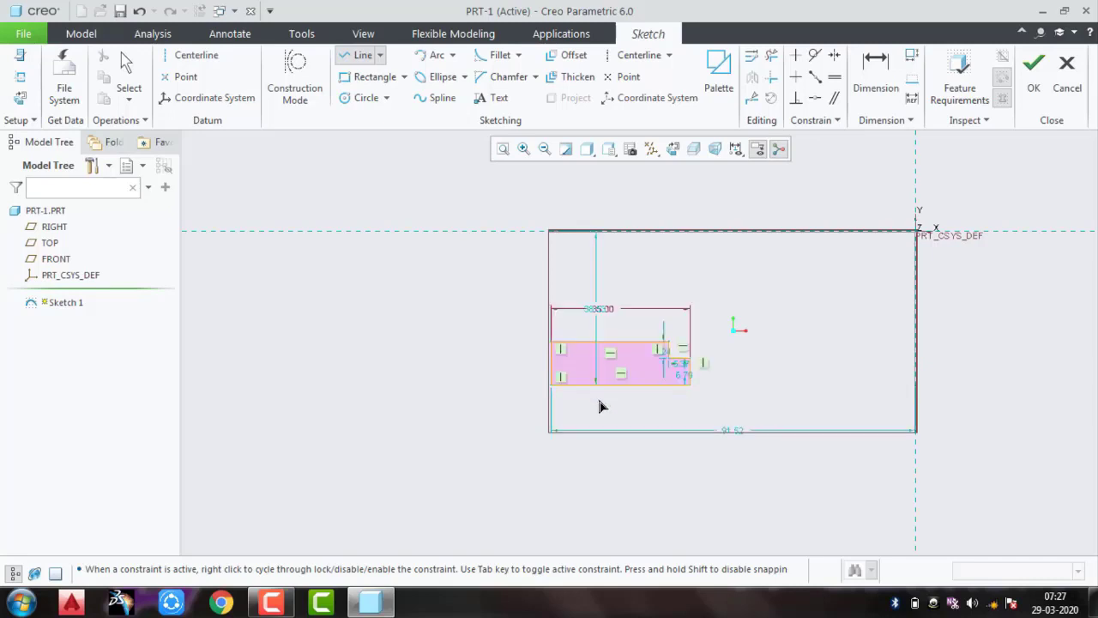
{"action": "scroll", "coordinate": [693, 391], "scroll_direction": "down", "scroll_amount": 2}
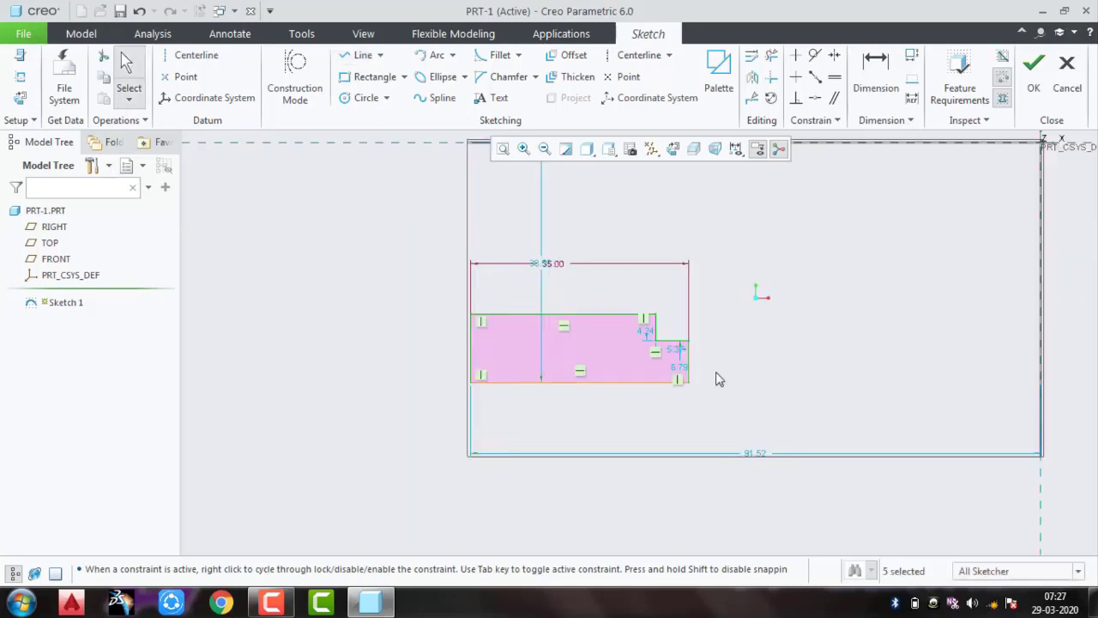
{"action": "left_click_drag", "start_coordinate": [686, 373], "coordinate": [722, 370]}
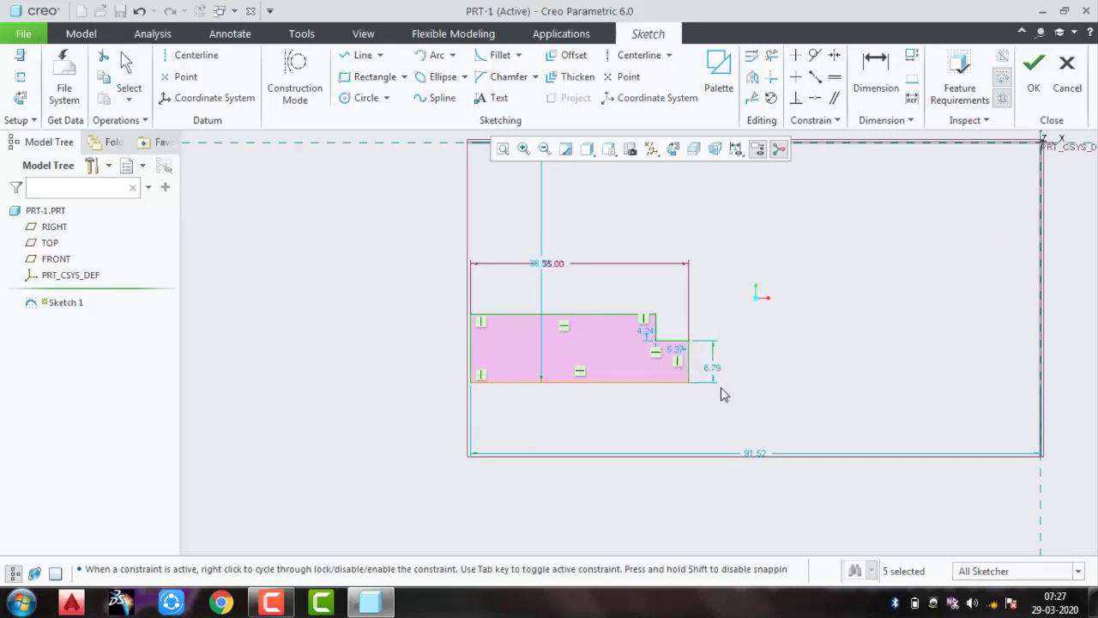
{"action": "double_click", "coordinate": [717, 371]}
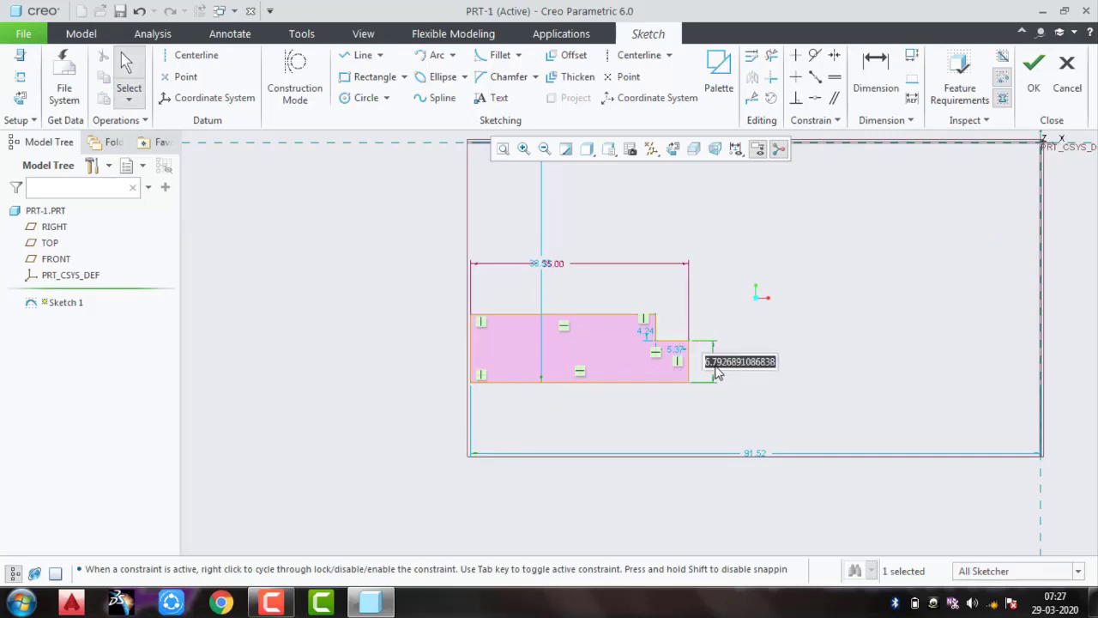
{"action": "type", "text": "6"}
{"action": "key", "text": "Return"}
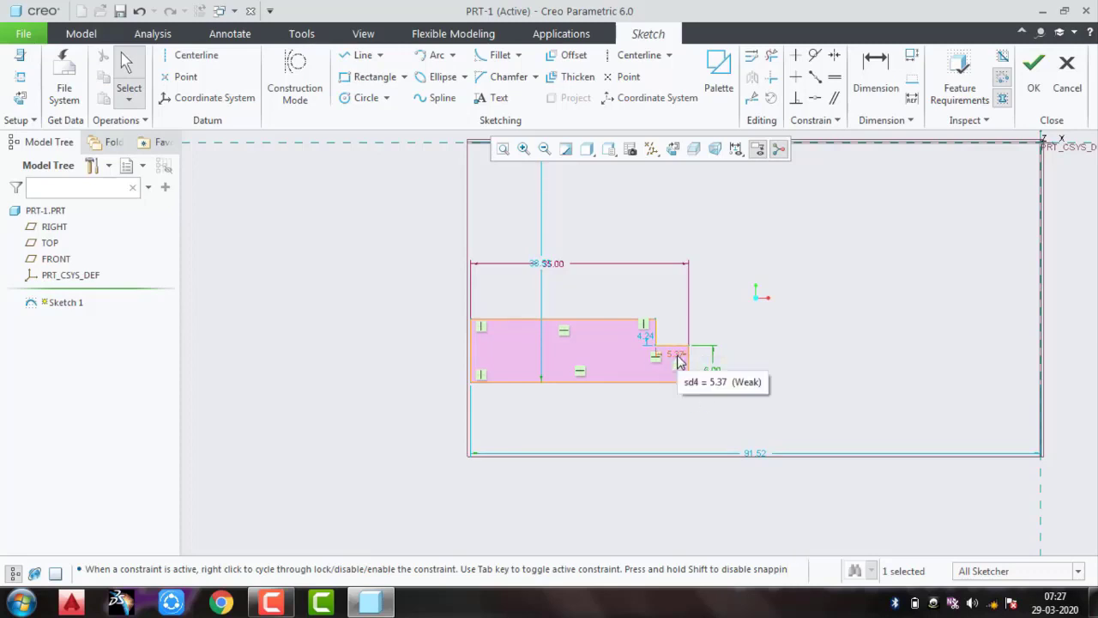
Step: Set the step width to 5 and the step rise to 4
{"action": "left_click_drag", "start_coordinate": [678, 360], "coordinate": [680, 316]}
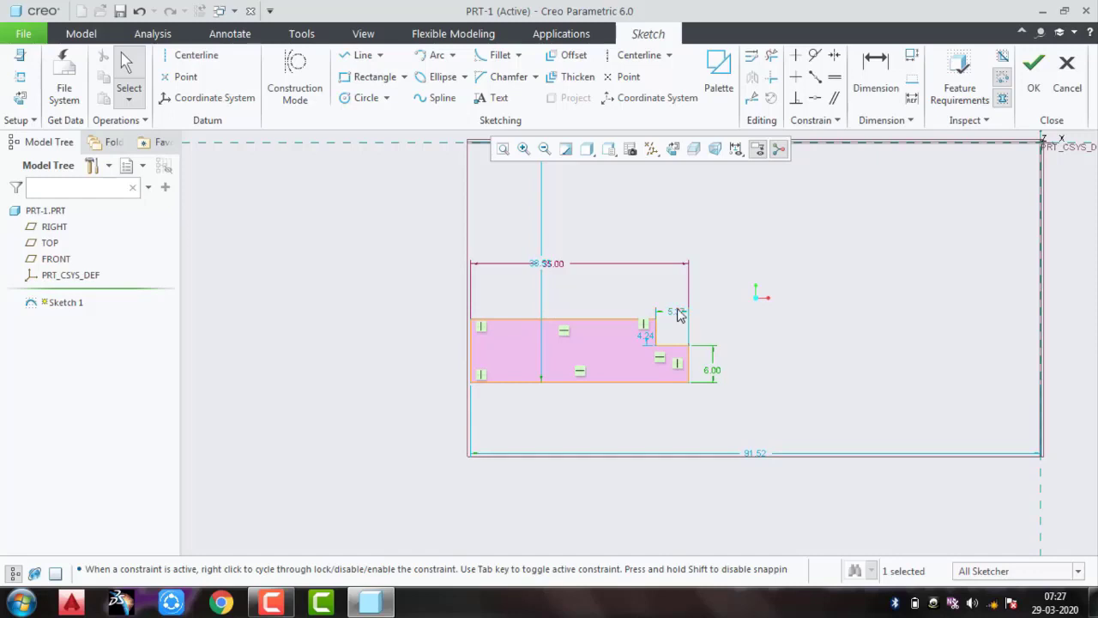
{"action": "left_click", "coordinate": [679, 316]}
{"action": "double_click", "coordinate": [676, 314]}
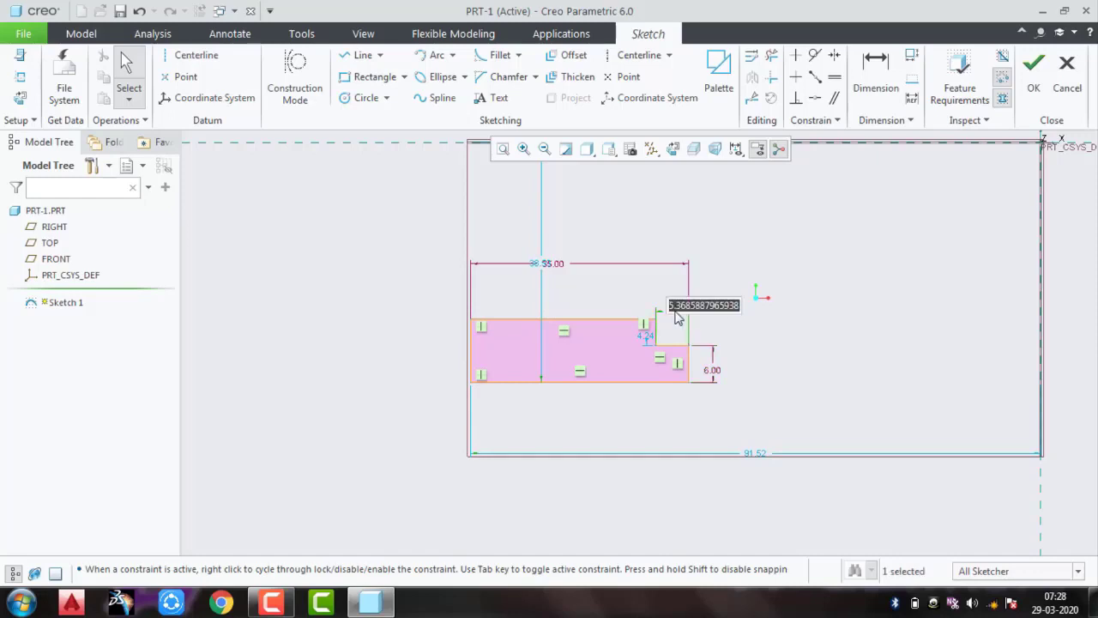
{"action": "type", "text": "5"}
{"action": "key", "text": "Return"}
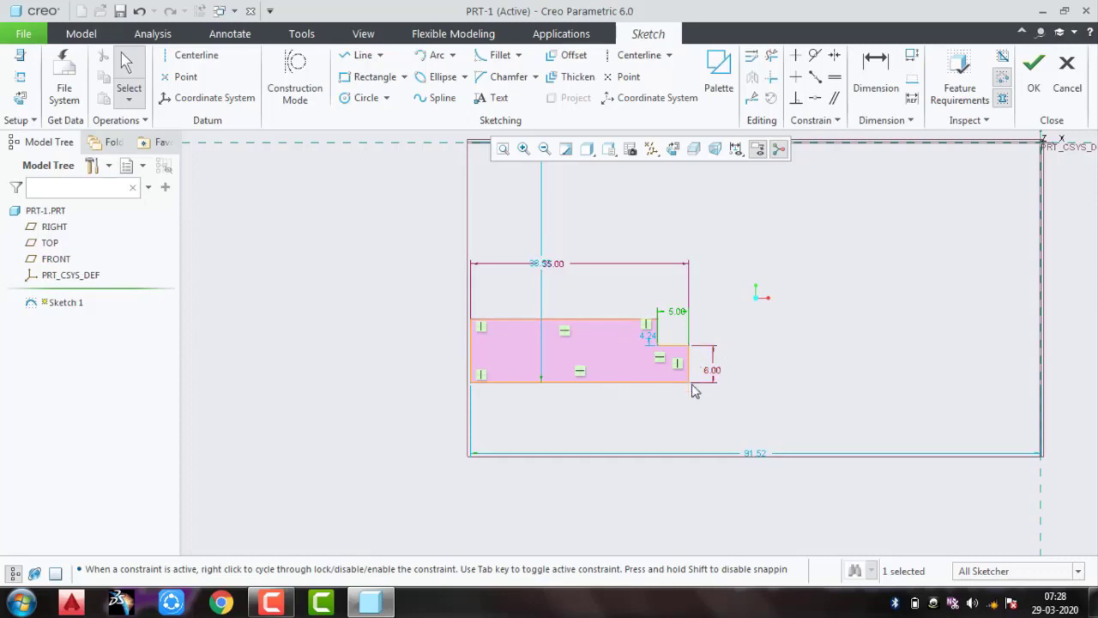
{"action": "double_click", "coordinate": [650, 341]}
{"action": "type", "text": "4"}
{"action": "key", "text": "Return"}
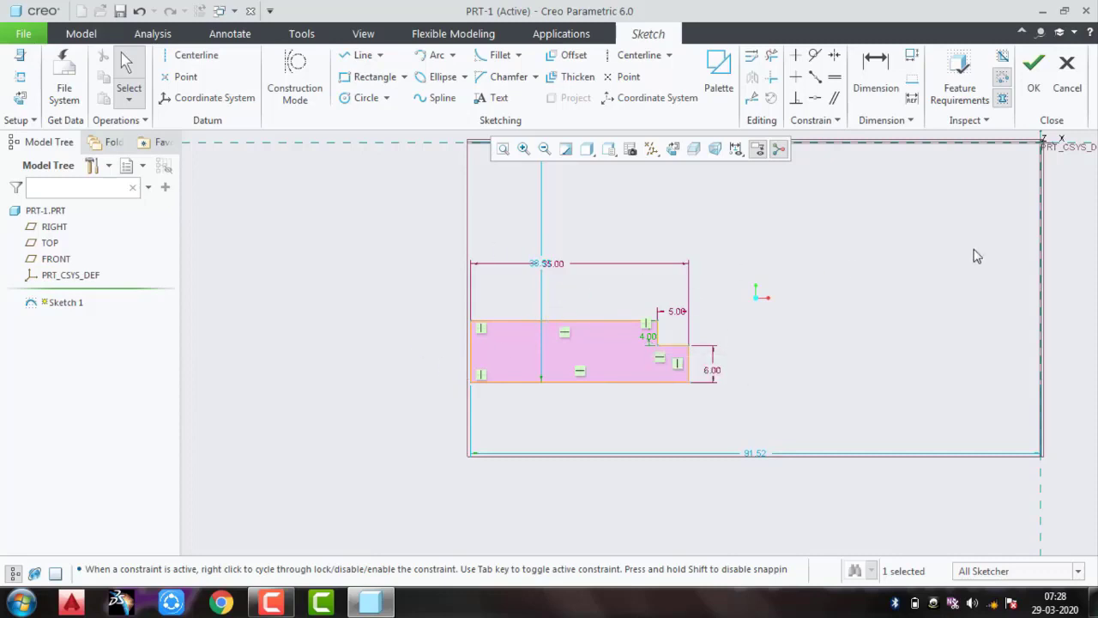
Step: Extrude the stepped sketch as a solid 72 deep to form the base block
{"action": "left_click", "coordinate": [1035, 68]}
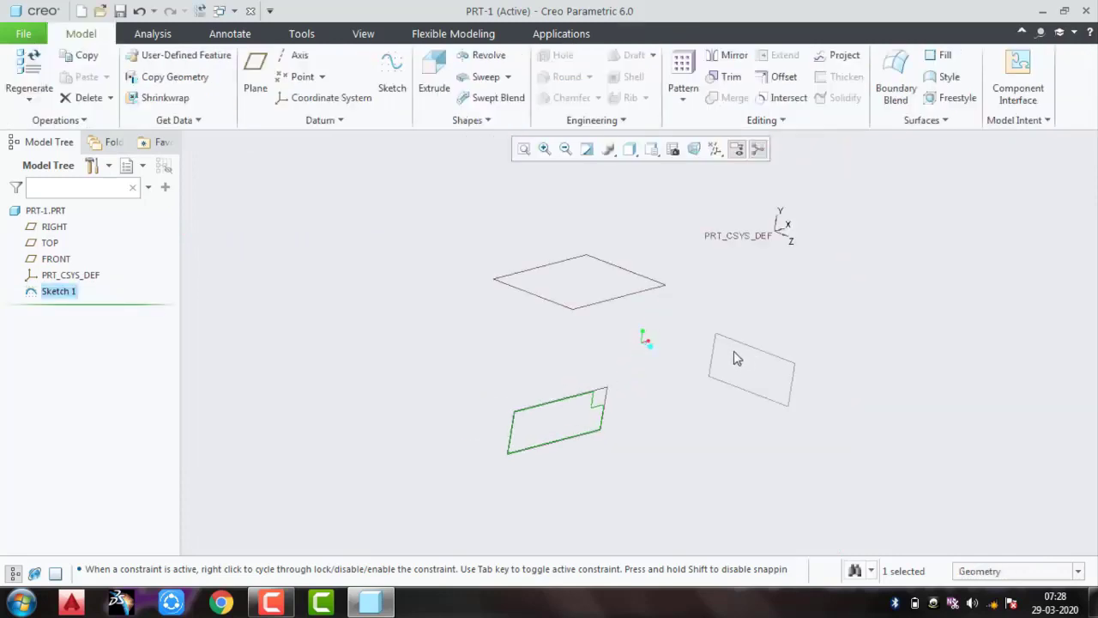
{"action": "left_click", "coordinate": [433, 78]}
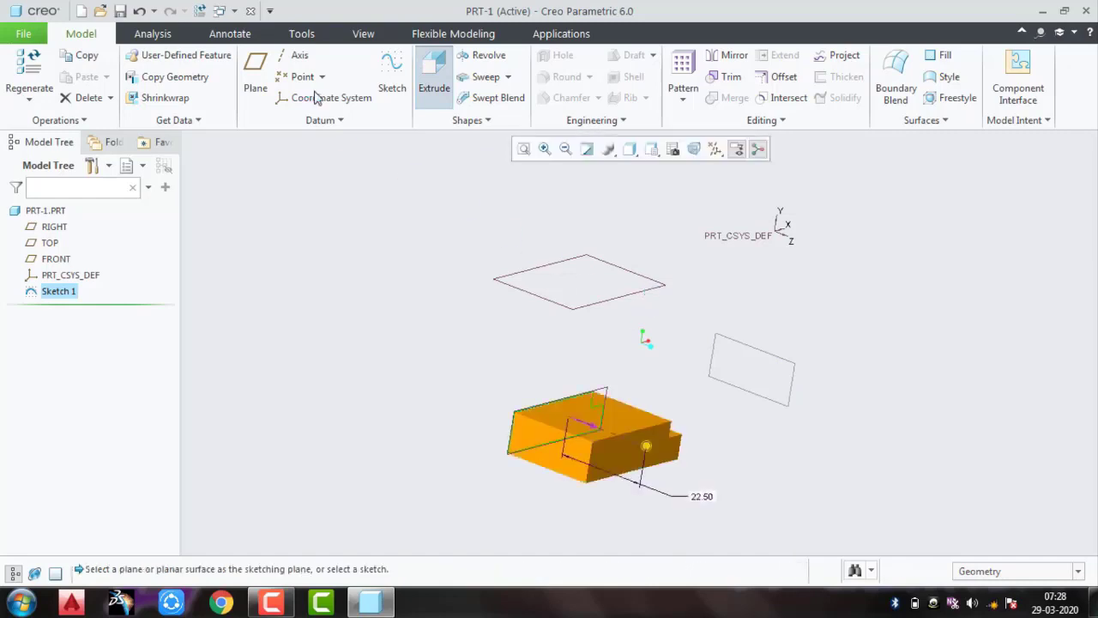
{"action": "left_click", "coordinate": [154, 73]}
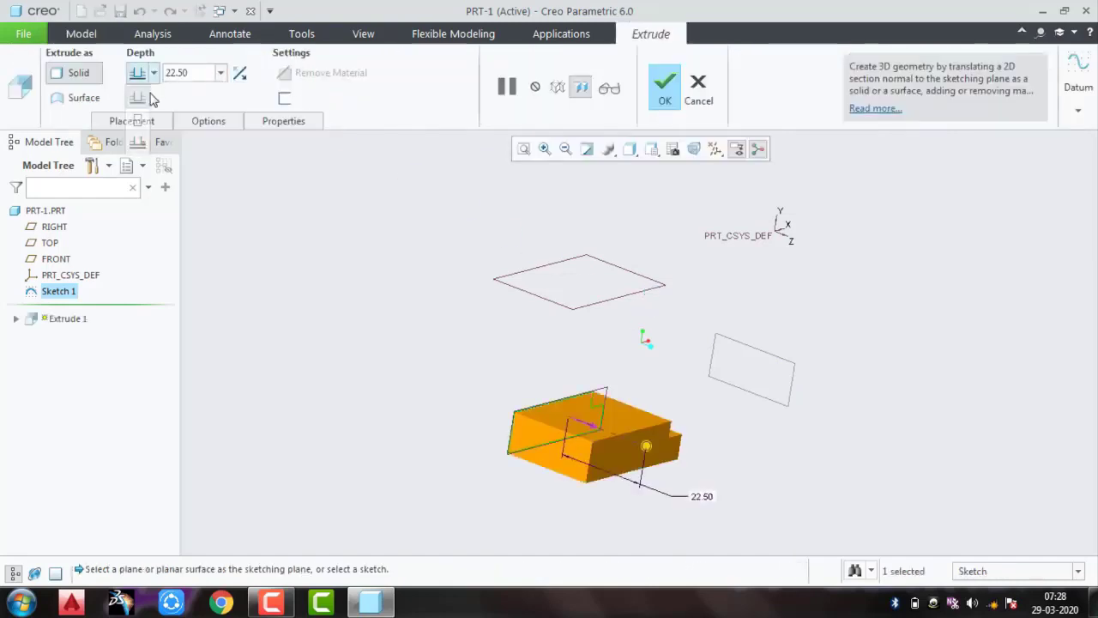
{"action": "left_click", "coordinate": [137, 116]}
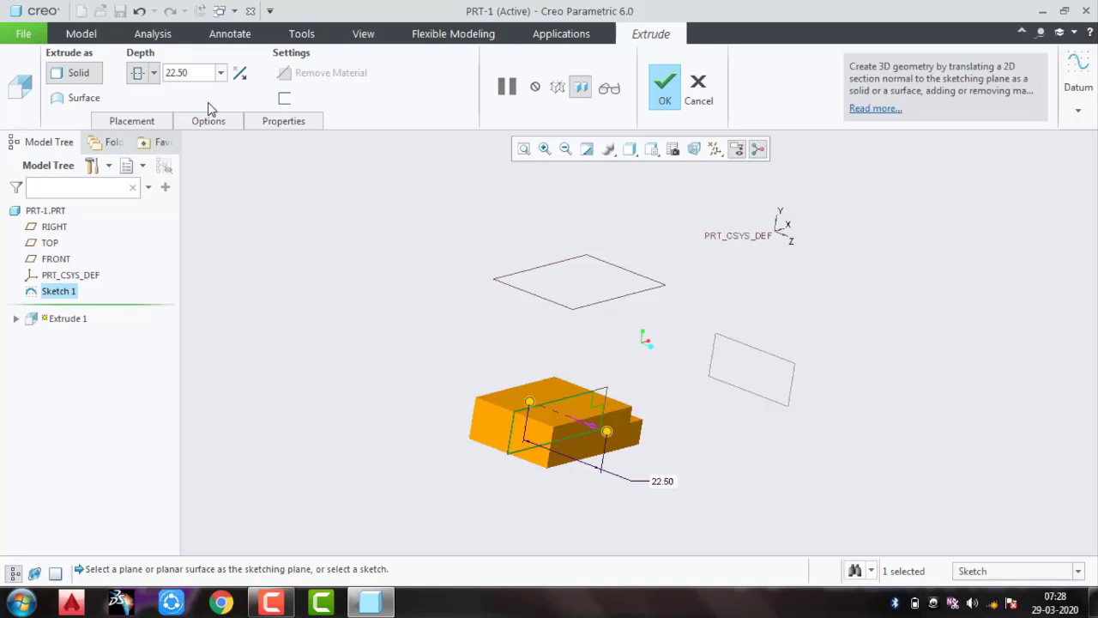
{"action": "double_click", "coordinate": [203, 72]}
{"action": "type", "text": "72"}
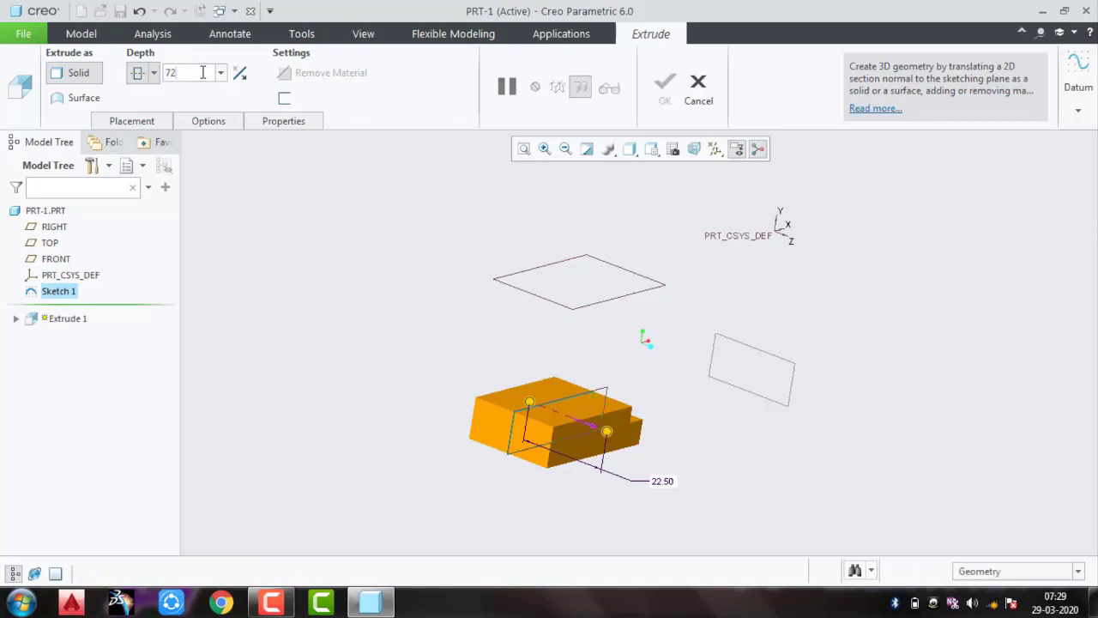
{"action": "key", "text": "Return"}
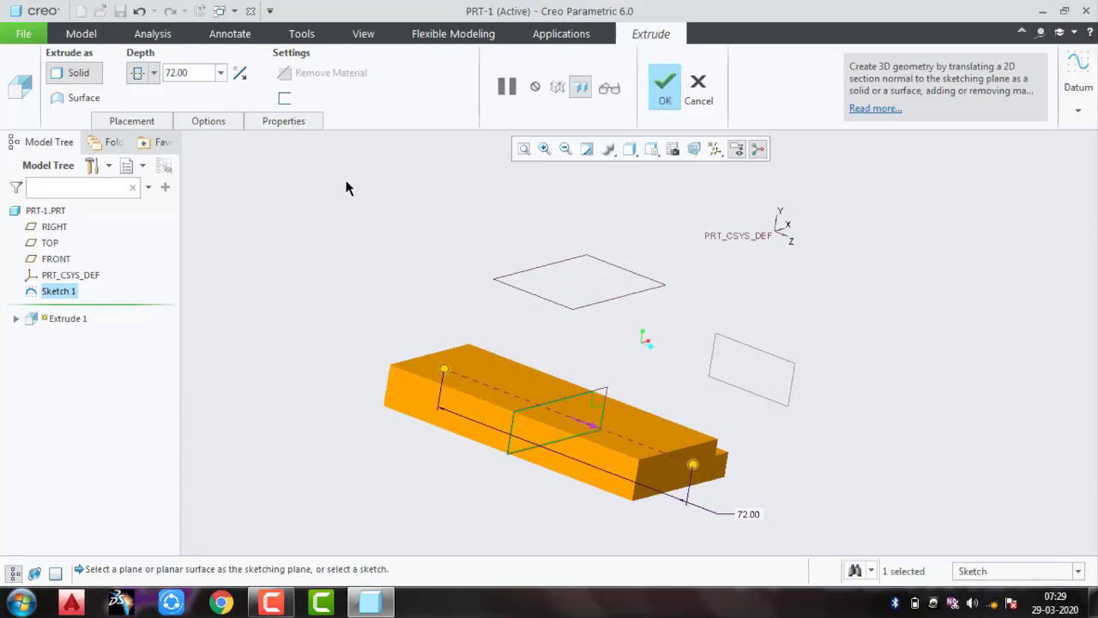
{"action": "left_click", "coordinate": [670, 88]}
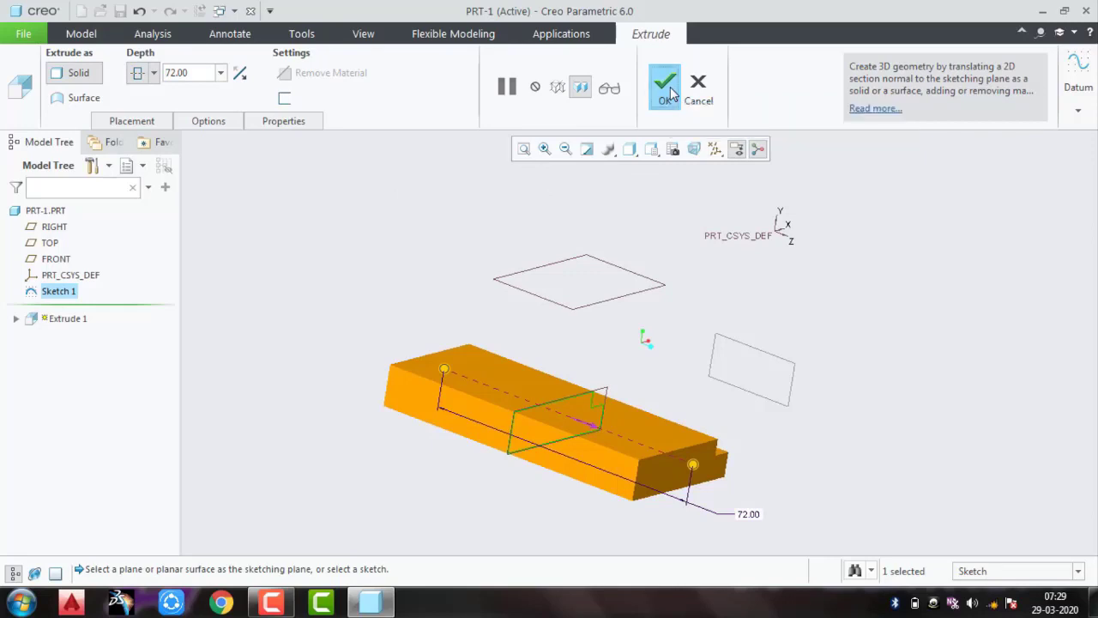
Step: Redefine Sketch 1 to regenerate the base plate, then select the plate's top face
{"action": "middle_click_drag", "start_coordinate": [875, 286], "coordinate": [874, 289]}
{"action": "left_click", "coordinate": [870, 269]}
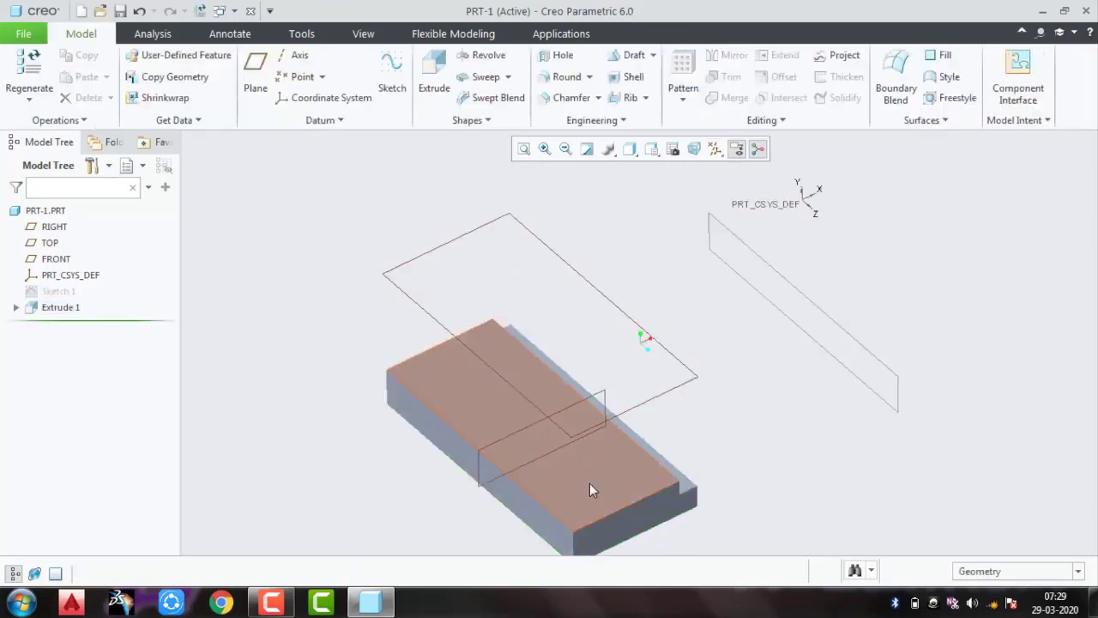
{"action": "left_click", "coordinate": [60, 292]}
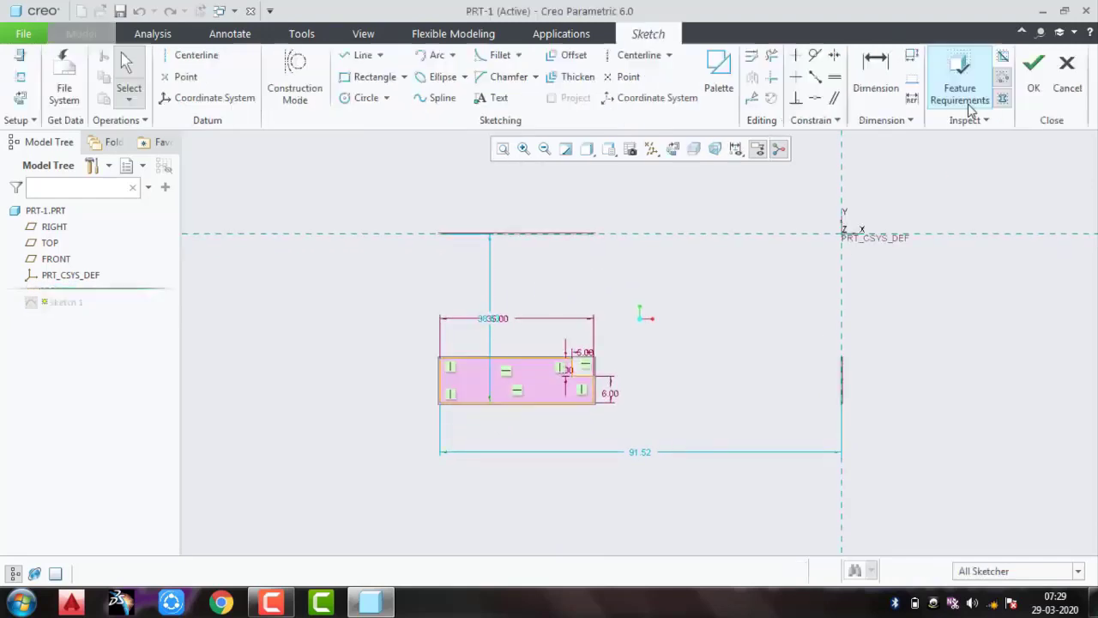
{"action": "left_click", "coordinate": [1034, 85]}
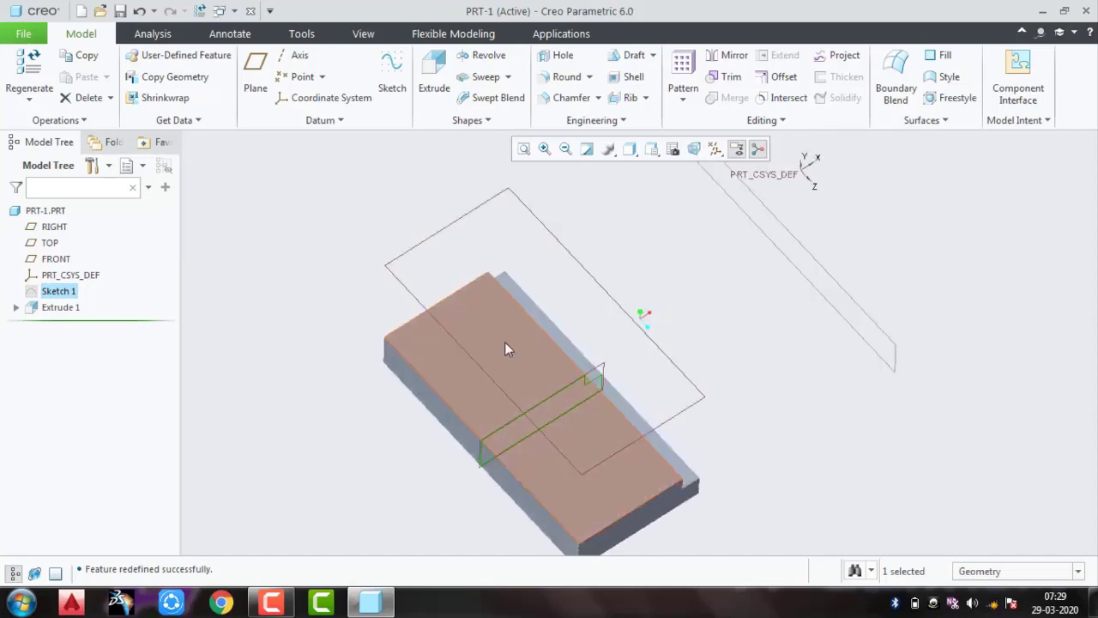
{"action": "left_click", "coordinate": [506, 346]}
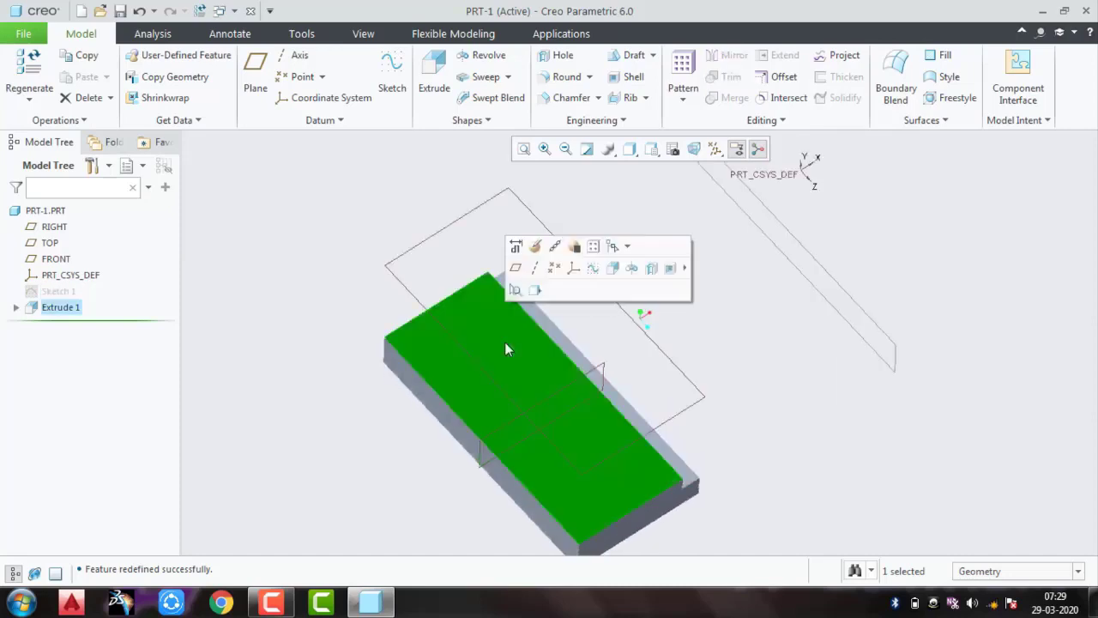
Step: Sketch two equal-radius hole circles on the top face, one above the other
{"action": "left_click", "coordinate": [592, 270]}
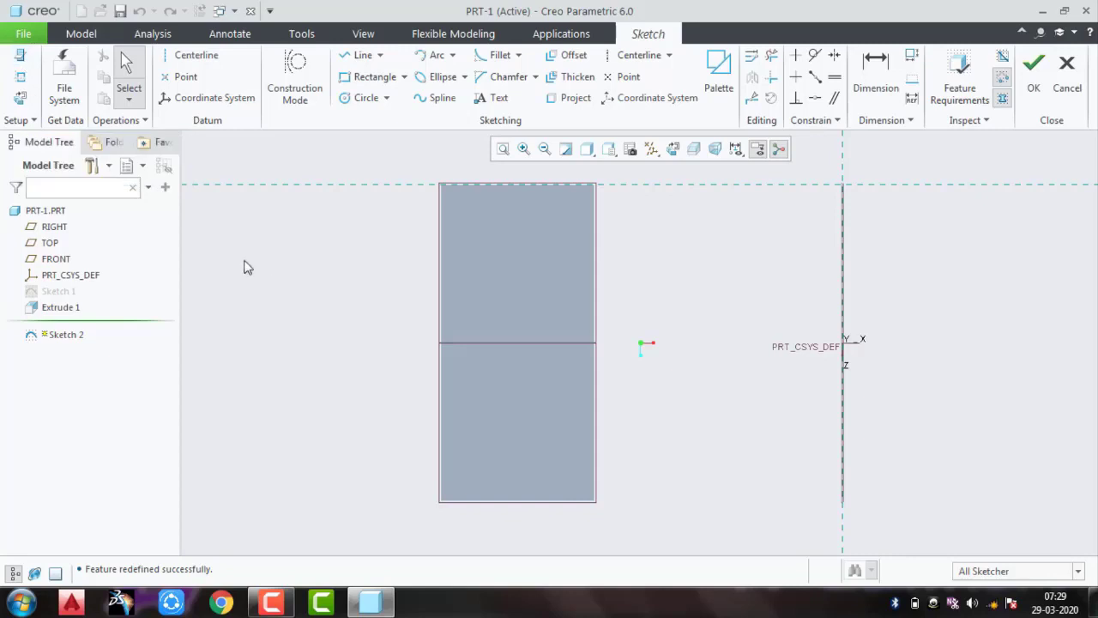
{"action": "left_click", "coordinate": [500, 439]}
{"action": "left_click", "coordinate": [507, 451]}
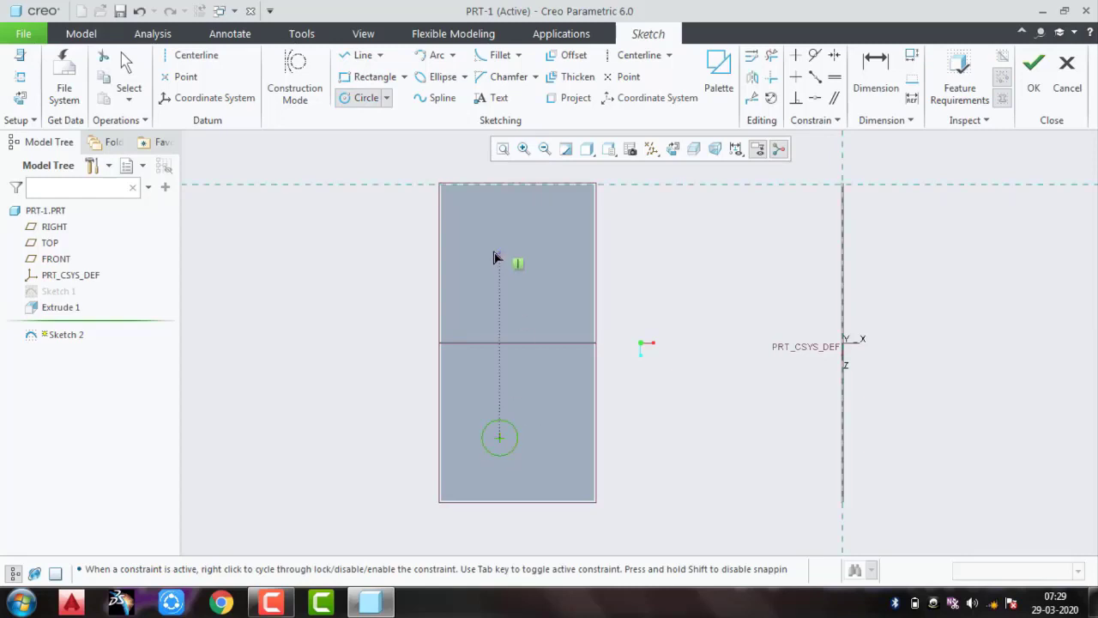
{"action": "left_click", "coordinate": [499, 241]}
{"action": "left_click", "coordinate": [510, 264]}
{"action": "middle_click", "coordinate": [511, 269]}
{"action": "left_click", "coordinate": [532, 260]}
{"action": "middle_click", "coordinate": [630, 263]}
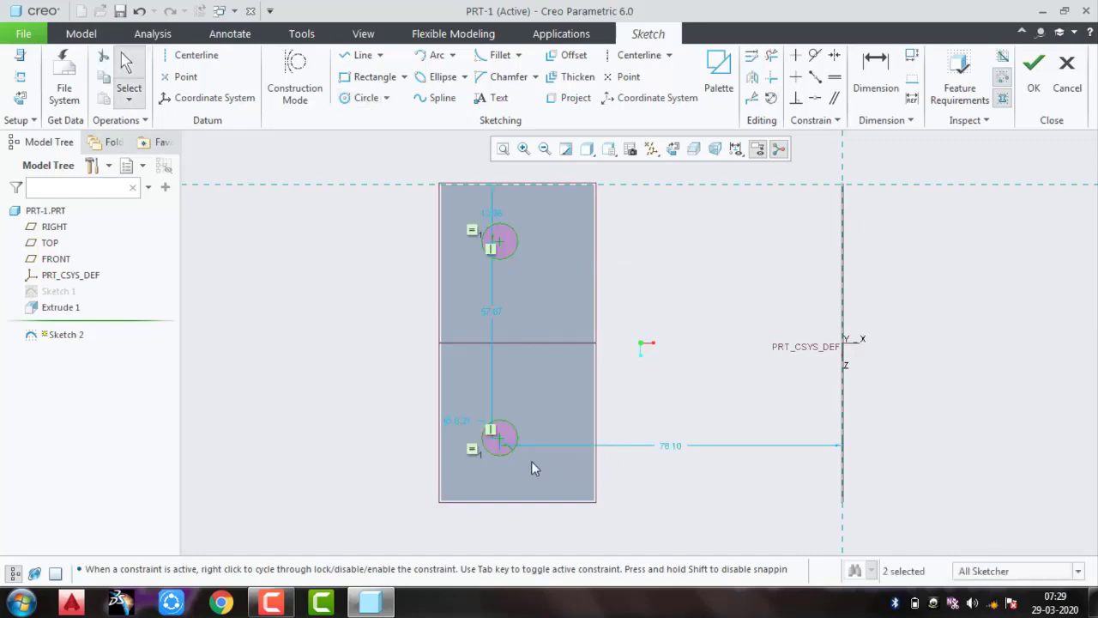
{"action": "scroll", "coordinate": [508, 464], "scroll_direction": "up", "scroll_amount": 3}
{"action": "scroll", "coordinate": [507, 464], "scroll_direction": "down", "scroll_amount": 3}
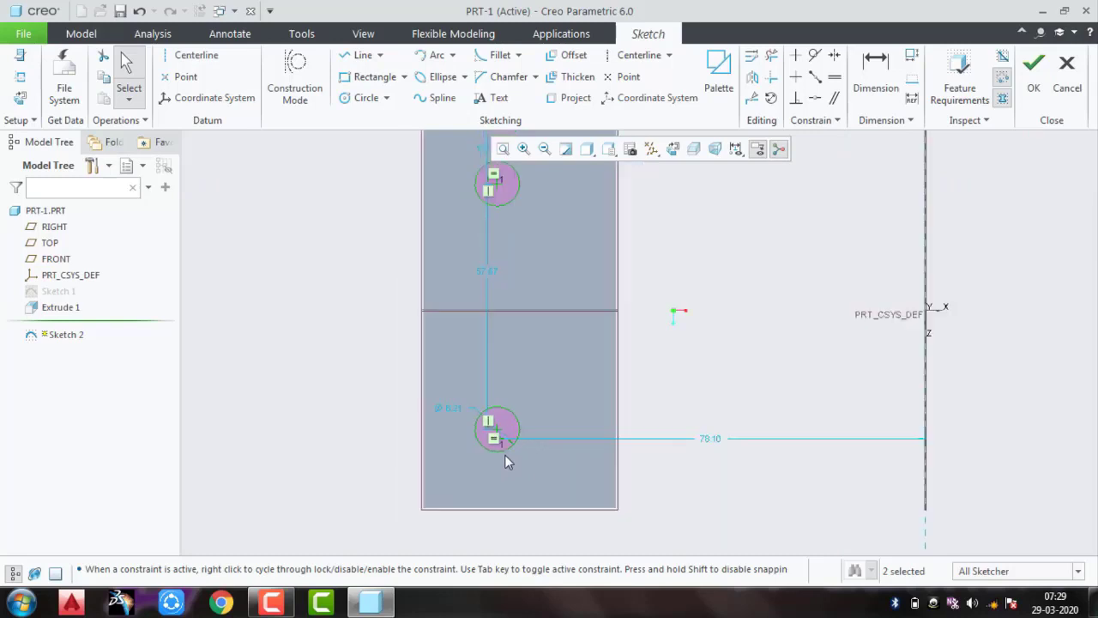
{"action": "scroll", "coordinate": [505, 457], "scroll_direction": "down", "scroll_amount": 1}
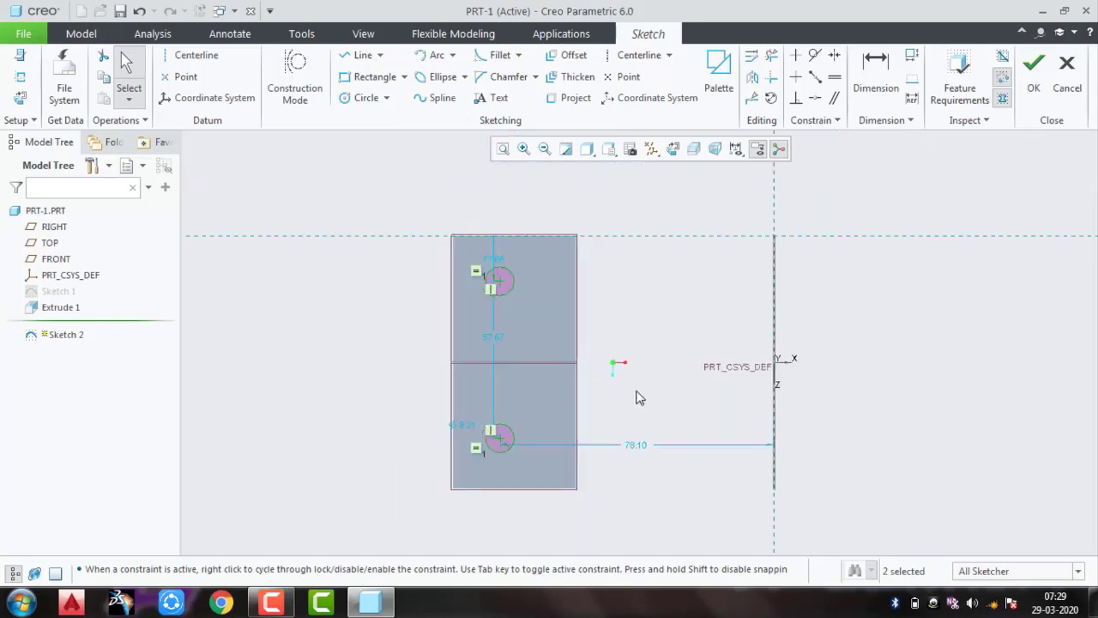
Step: Dimension the hole circles' radius and set it to 6
{"action": "scroll", "coordinate": [506, 448], "scroll_direction": "up", "scroll_amount": 3}
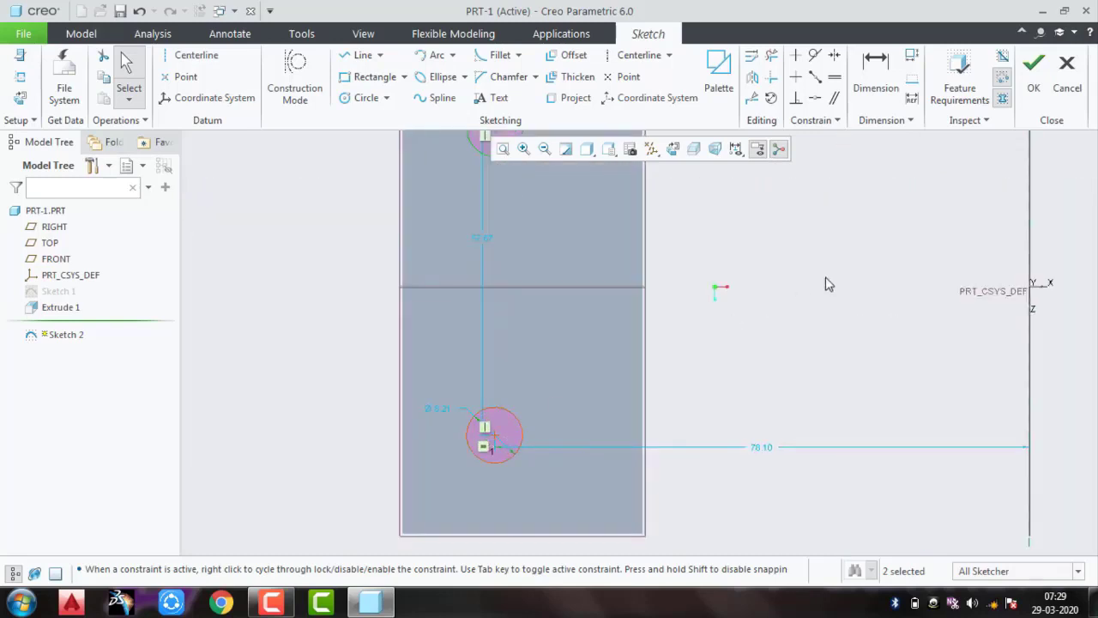
{"action": "left_click", "coordinate": [873, 74]}
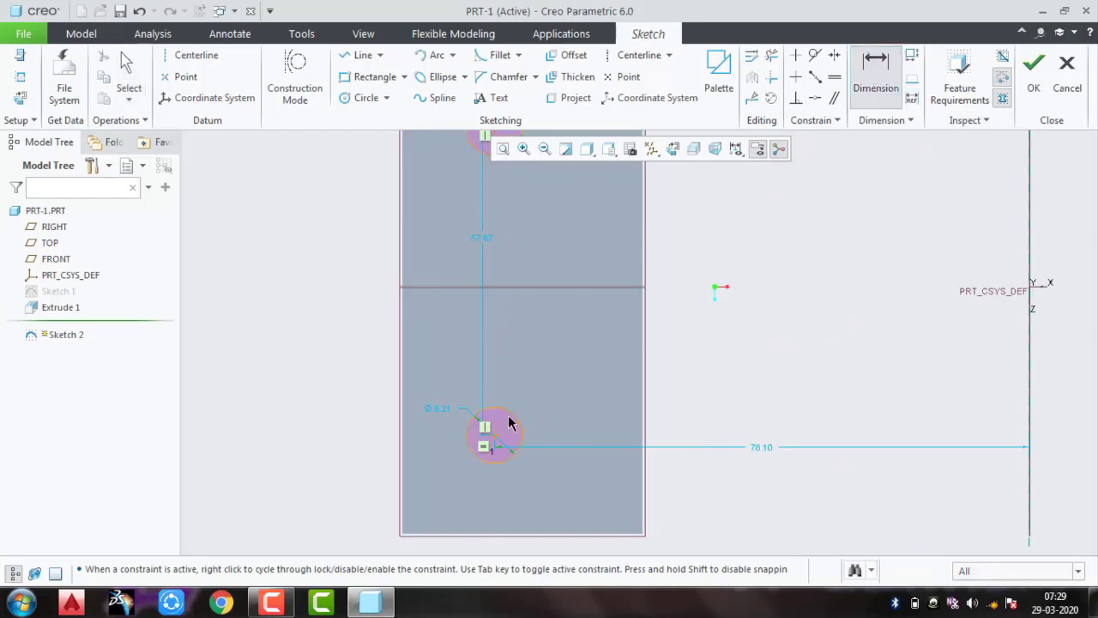
{"action": "middle_click", "coordinate": [676, 389]}
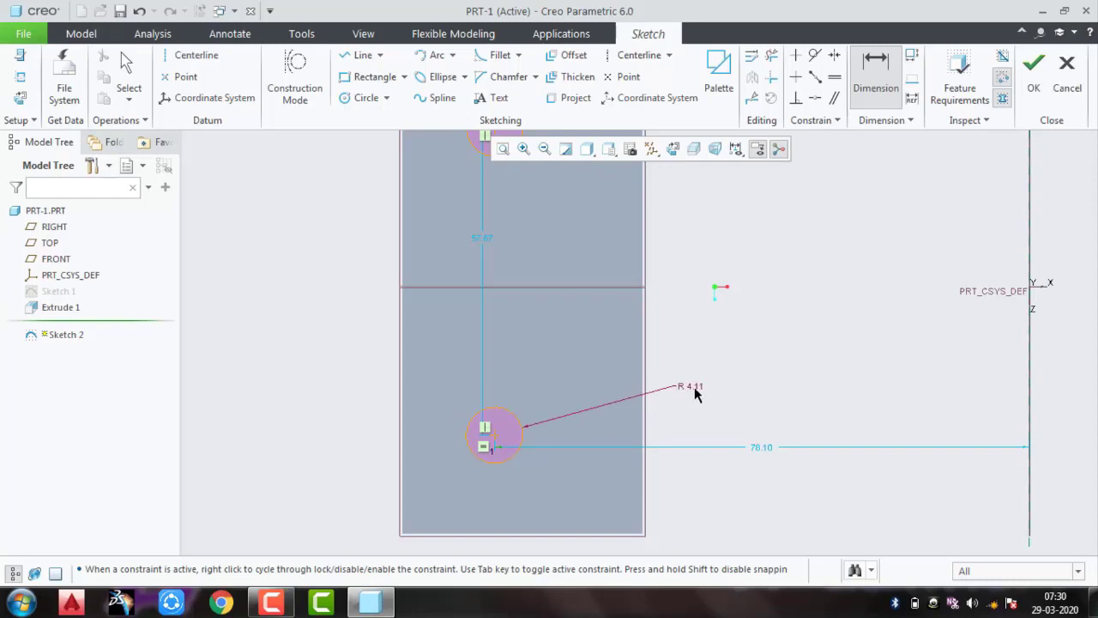
{"action": "mouse_move", "coordinate": [690, 387]}
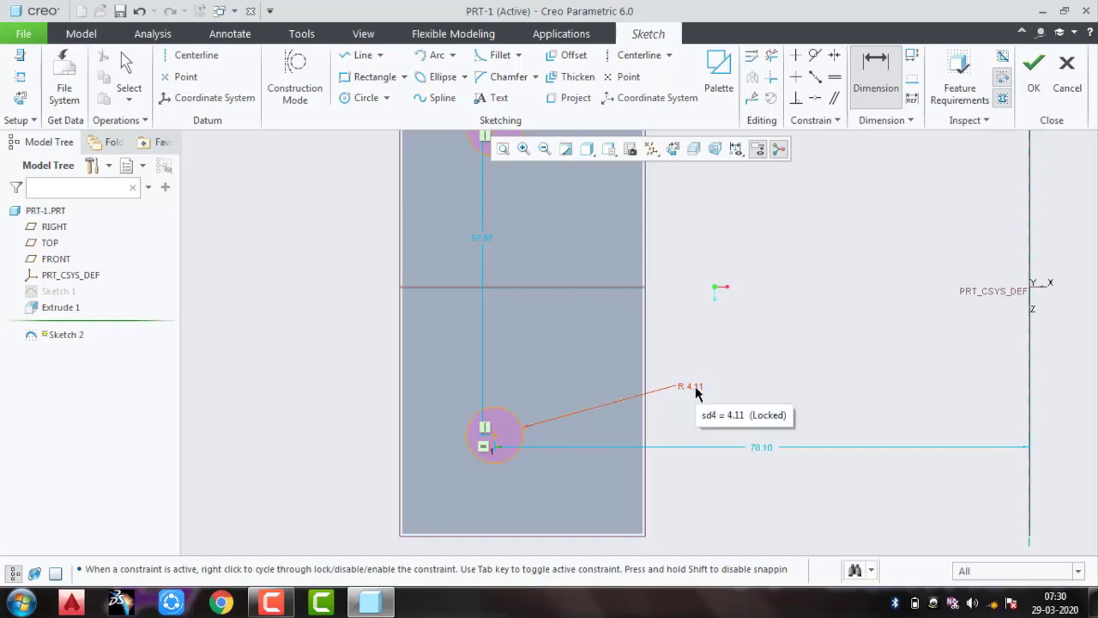
{"action": "left_click", "coordinate": [681, 388]}
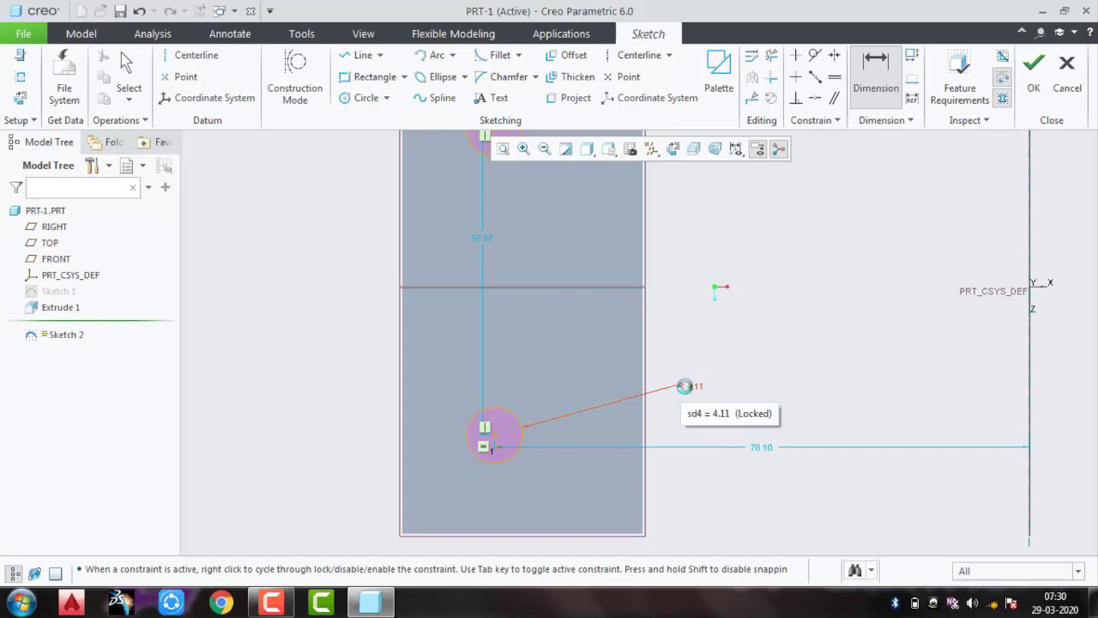
{"action": "double_click", "coordinate": [684, 388]}
{"action": "type", "text": "6"}
{"action": "key", "text": "Return"}
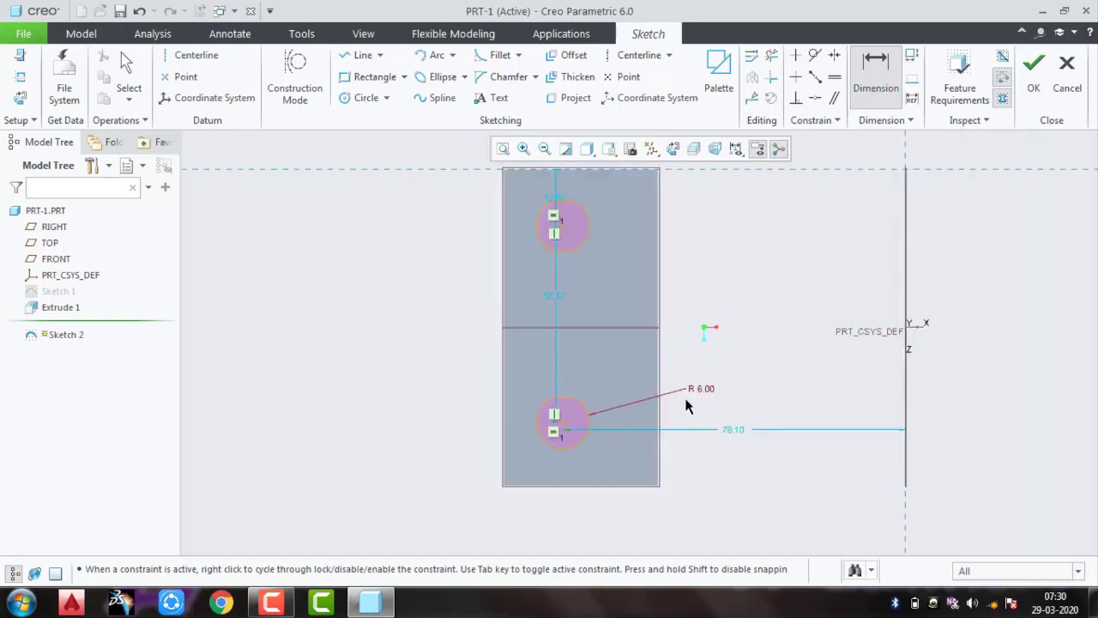
{"action": "scroll", "coordinate": [686, 393], "scroll_direction": "down", "scroll_amount": 2}
Step: Move the 57.87 dimension aside and space the hole centres 48 apart
{"action": "left_click", "coordinate": [557, 301]}
{"action": "middle_click", "coordinate": [465, 302]}
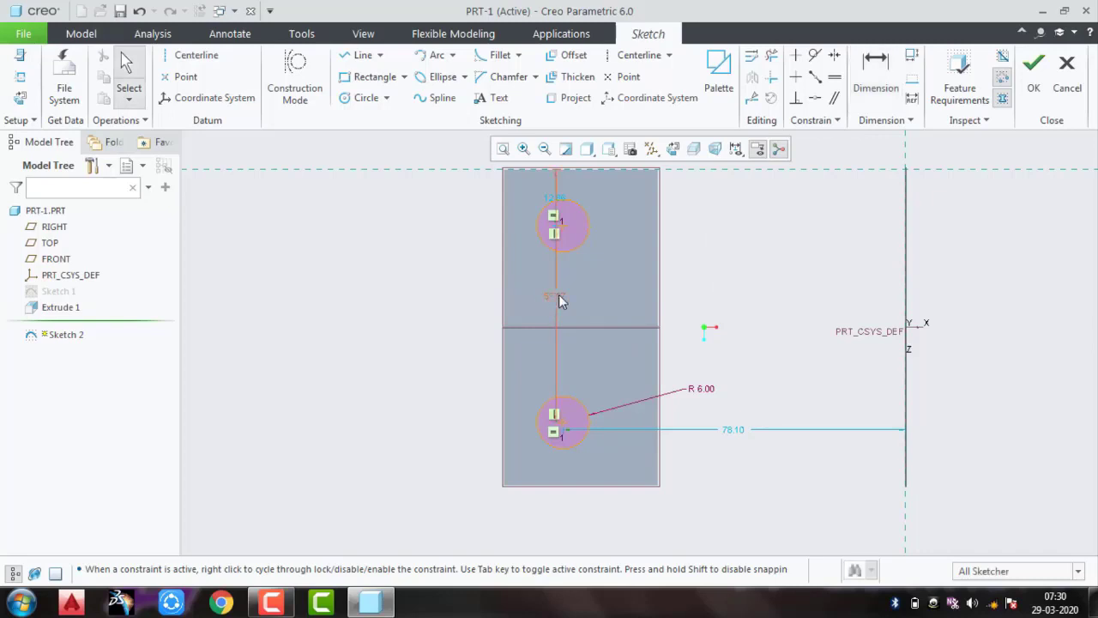
{"action": "left_click_drag", "start_coordinate": [553, 297], "coordinate": [476, 305]}
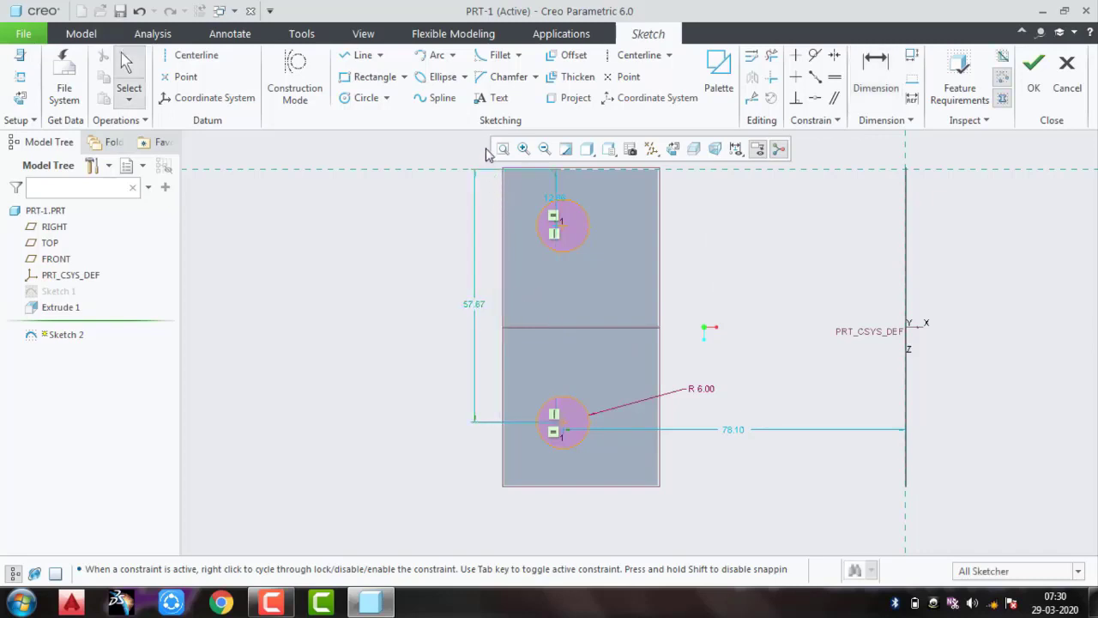
{"action": "left_click", "coordinate": [875, 79]}
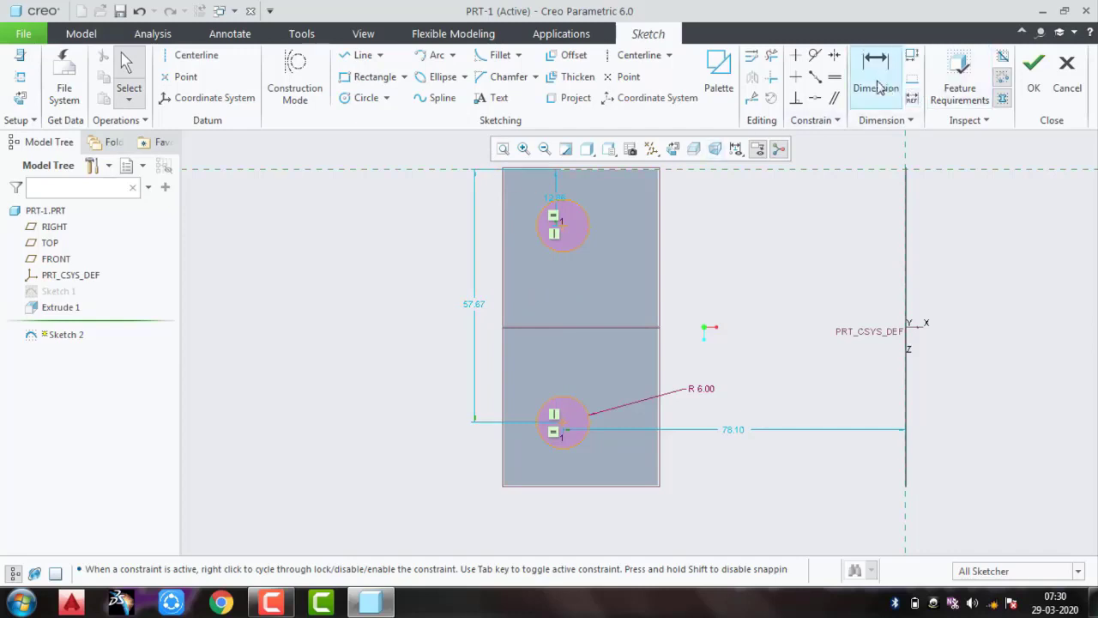
{"action": "left_click", "coordinate": [557, 228]}
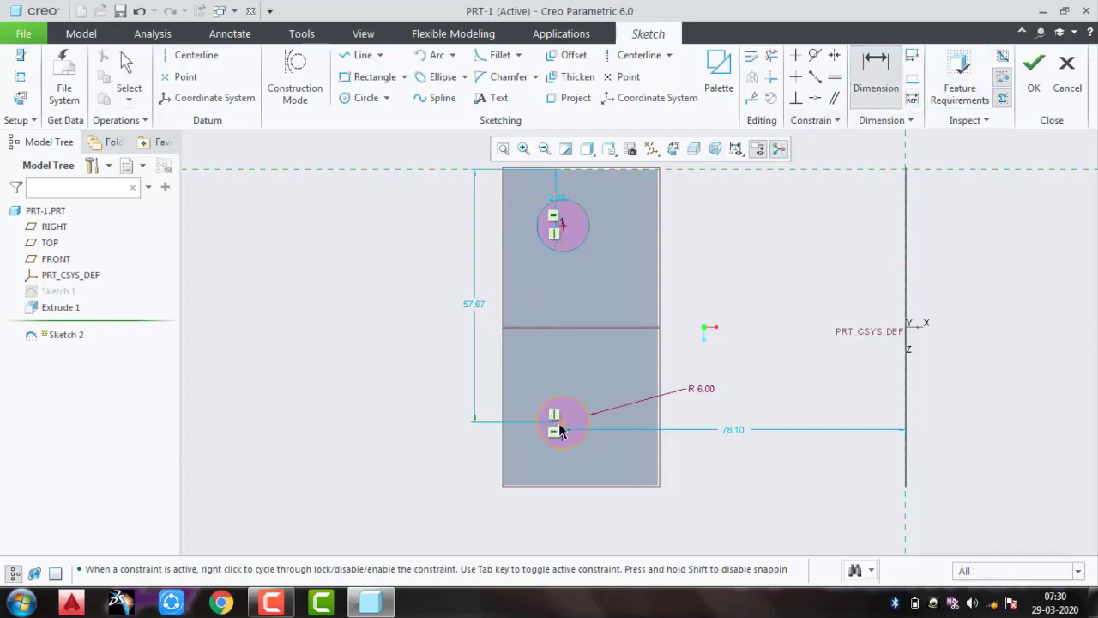
{"action": "middle_click", "coordinate": [483, 344]}
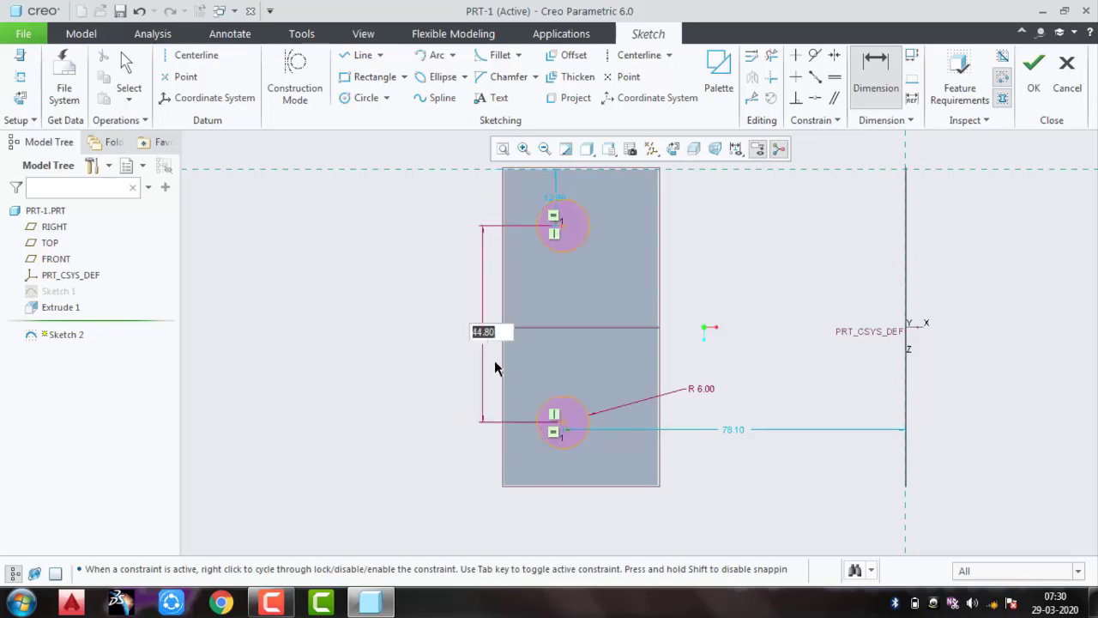
{"action": "type", "text": "48"}
{"action": "key", "text": "Return"}
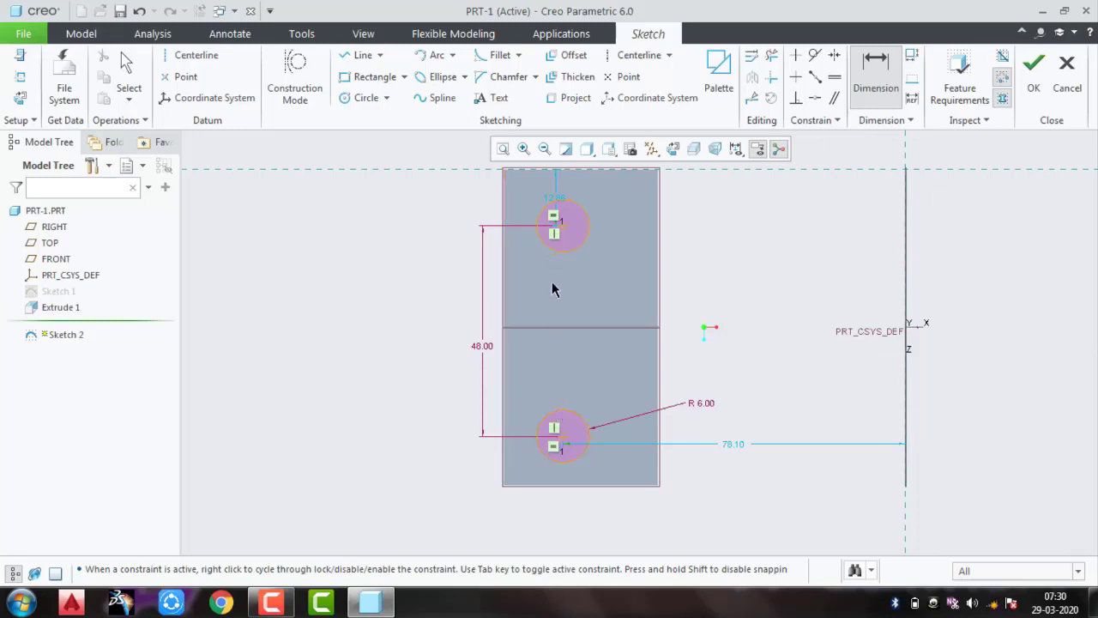
{"action": "scroll", "coordinate": [551, 289], "scroll_direction": "up", "scroll_amount": 2}
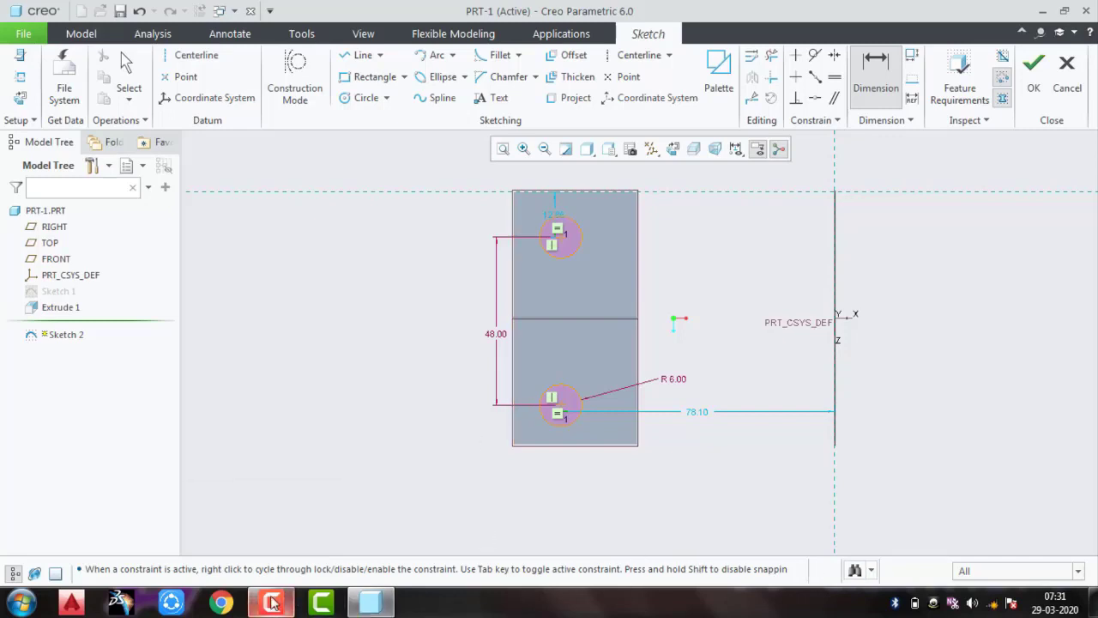
Step: Compute 72 − 48 = 24 in Calculator, then minimize it
{"action": "mouse_move", "coordinate": [271, 602]}
{"action": "left_click", "coordinate": [280, 544]}
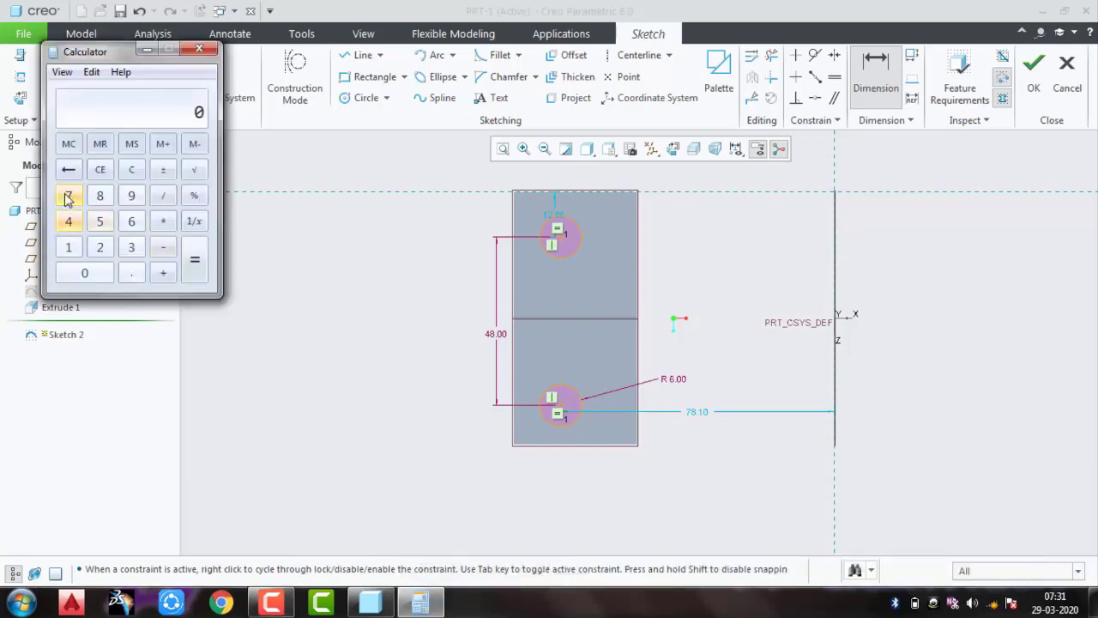
{"action": "left_click", "coordinate": [69, 195]}
{"action": "left_click", "coordinate": [100, 247]}
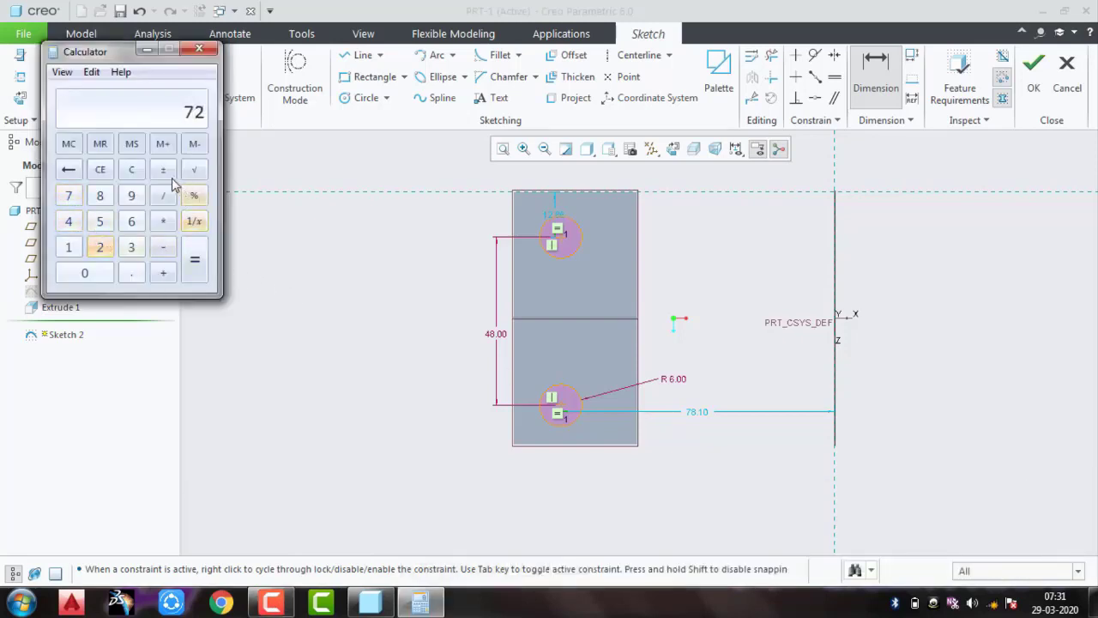
{"action": "left_click", "coordinate": [163, 247]}
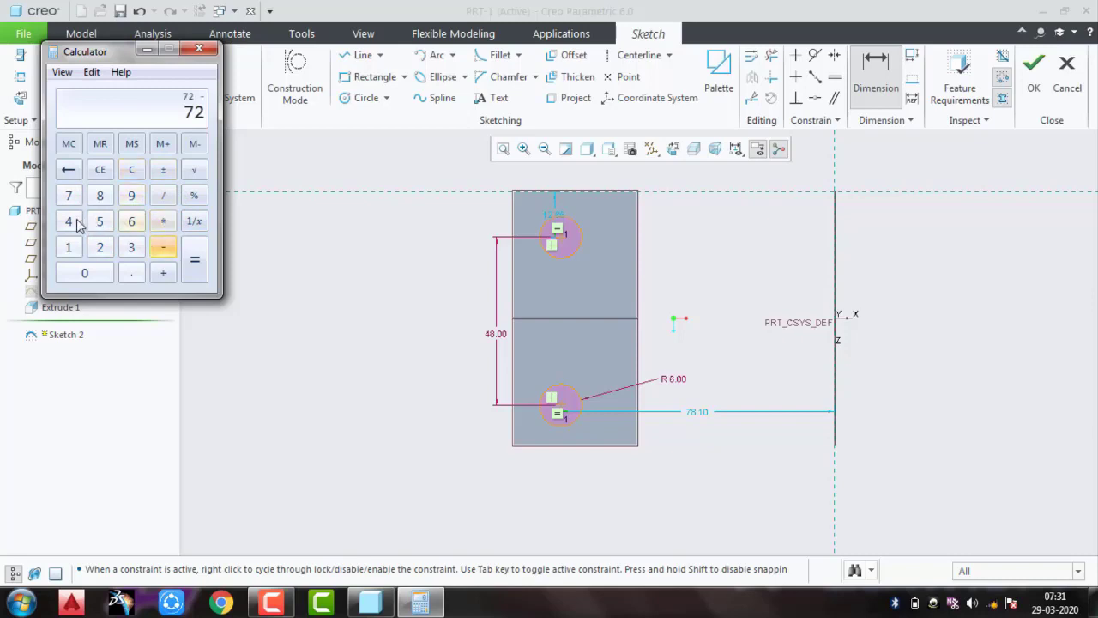
{"action": "left_click", "coordinate": [72, 221]}
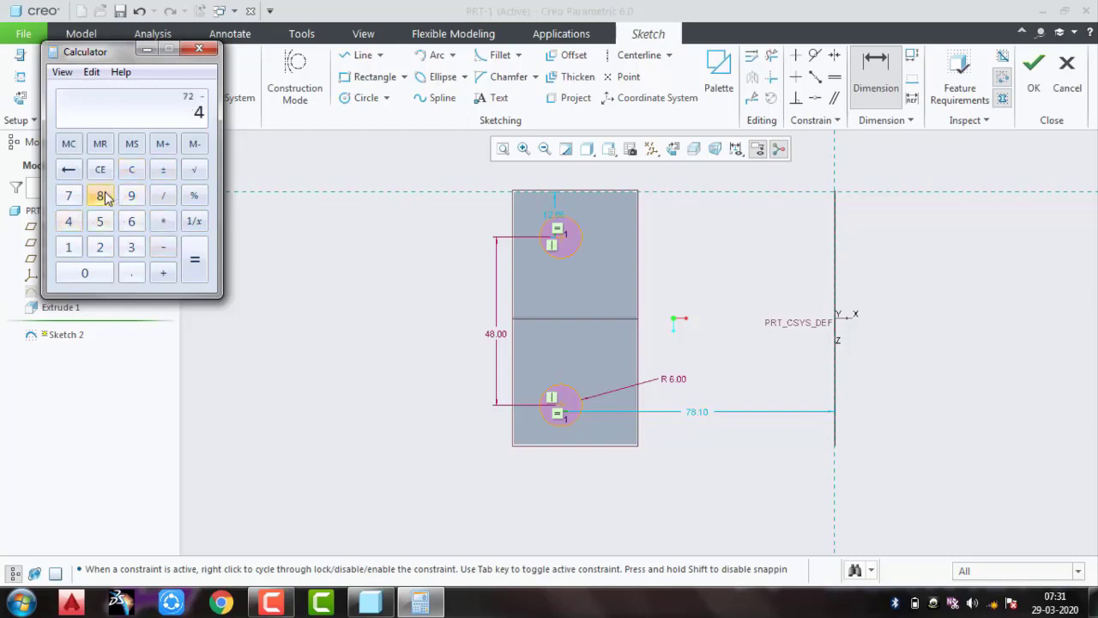
{"action": "left_click", "coordinate": [101, 197]}
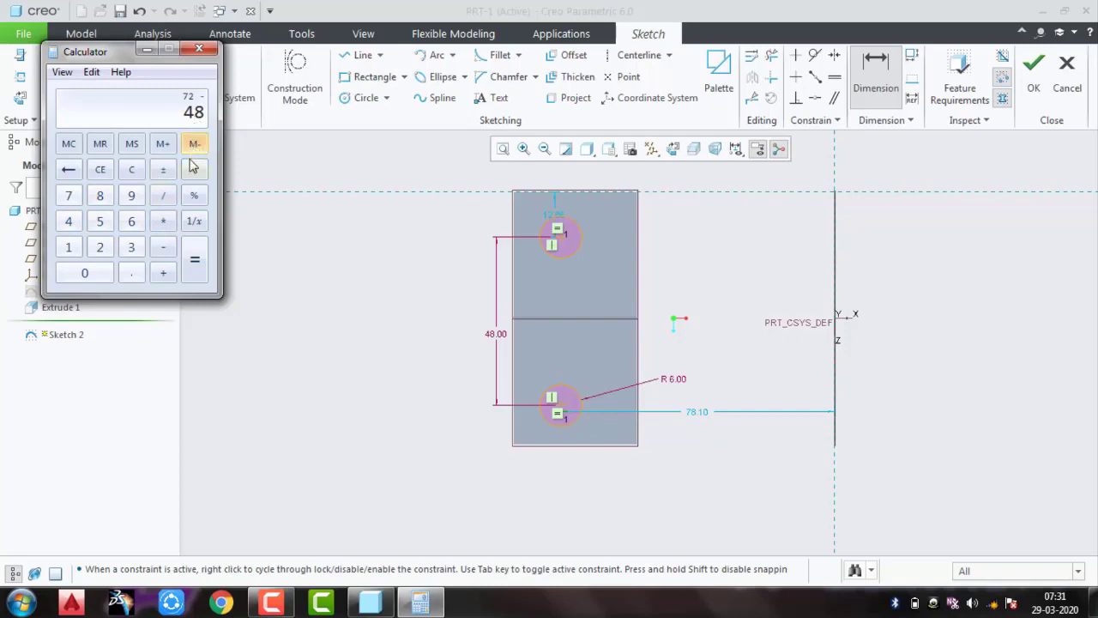
{"action": "left_click", "coordinate": [194, 266]}
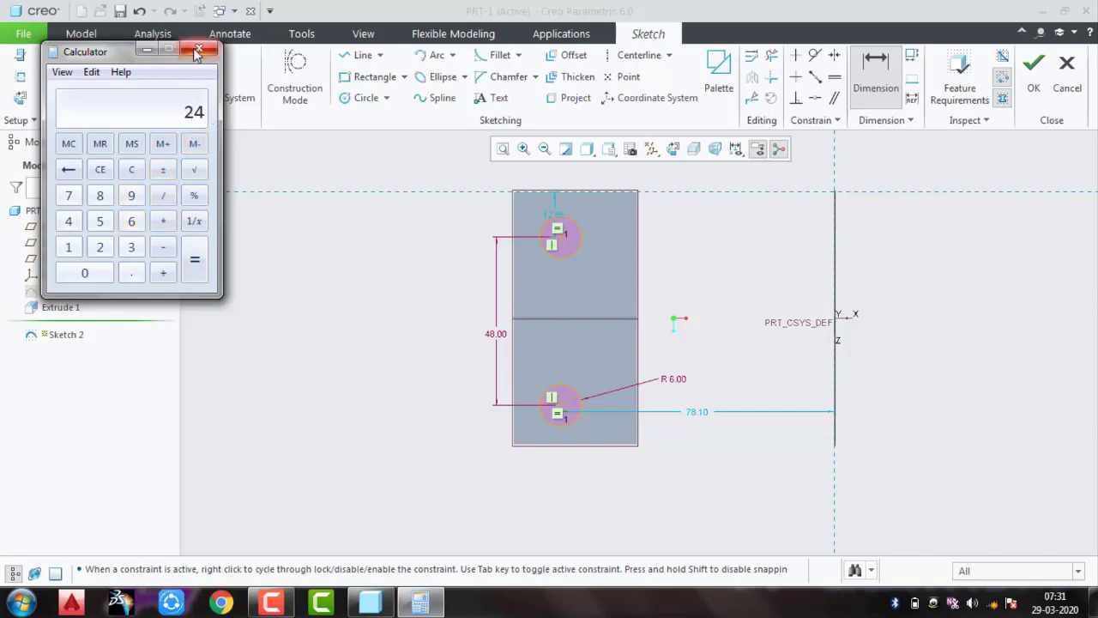
{"action": "left_click", "coordinate": [147, 50]}
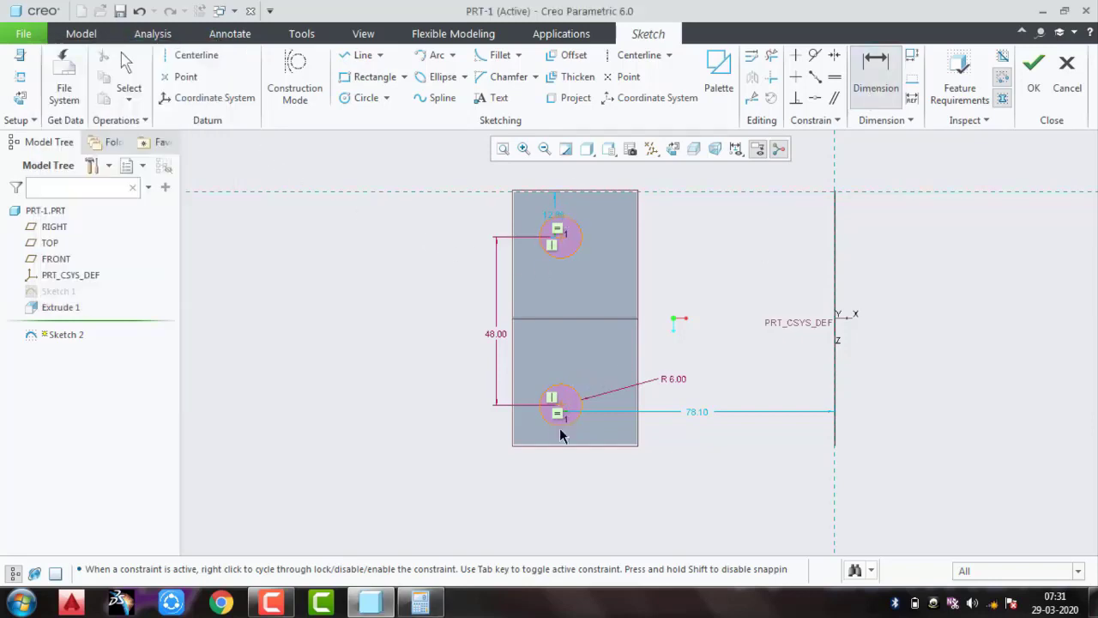
Step: Place the lower hole 12 above the plate's bottom edge and finish Sketch 2
{"action": "left_click", "coordinate": [479, 431]}
{"action": "middle_click", "coordinate": [479, 431]}
{"action": "key", "text": "Return"}
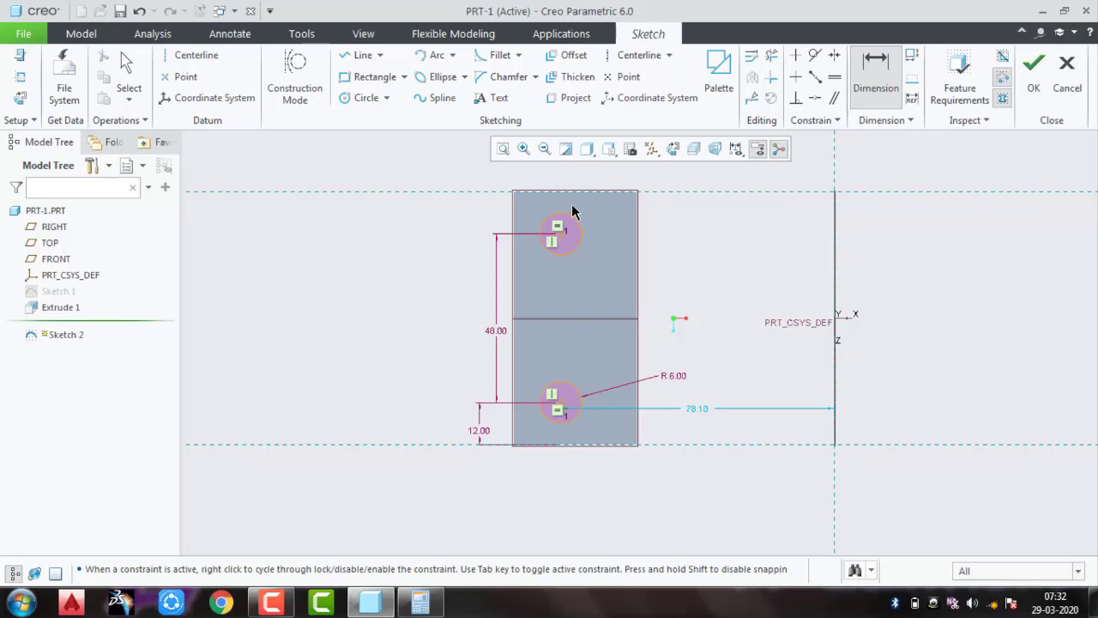
{"action": "left_click", "coordinate": [1033, 73]}
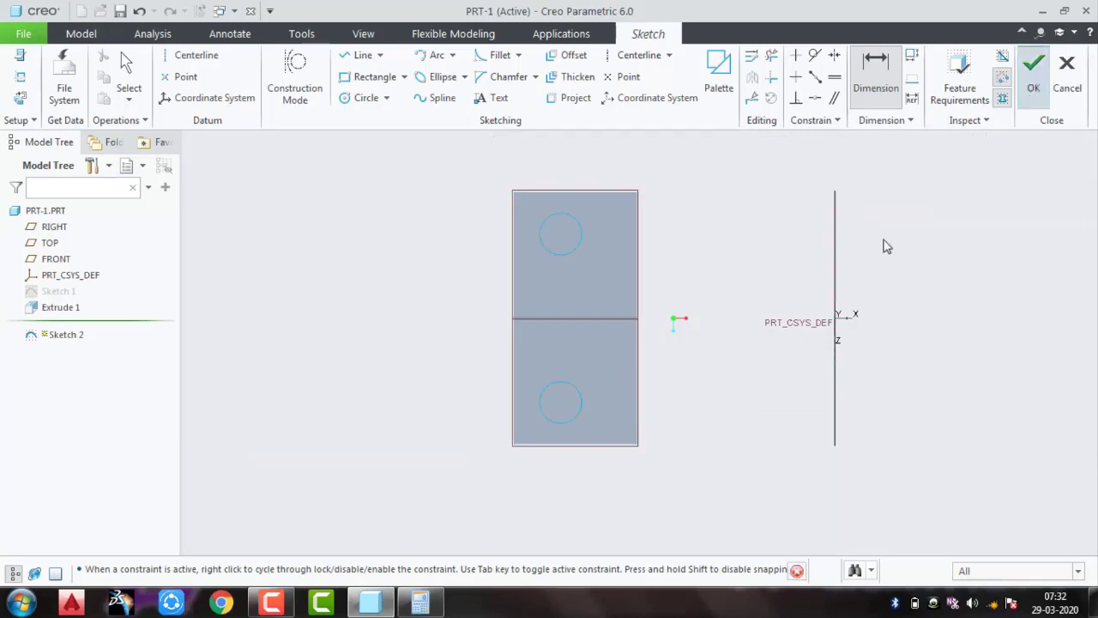
{"action": "middle_click_drag", "start_coordinate": [712, 400], "coordinate": [717, 350]}
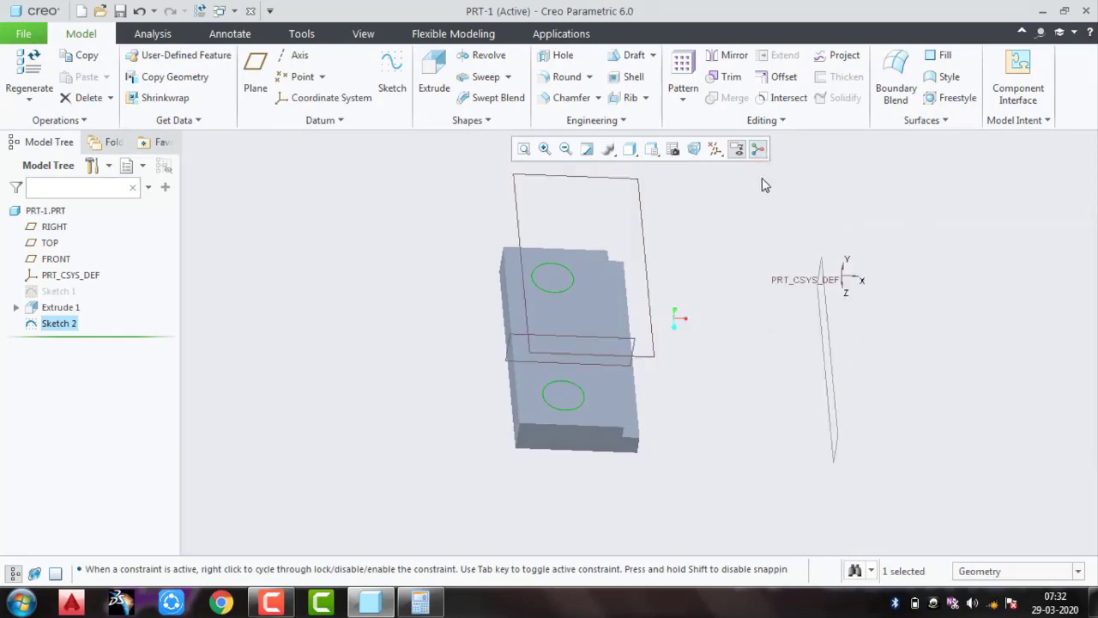
Step: Reopen Sketch 2 and dimension the holes 23.00 from the plate's right edge
{"action": "double_click", "coordinate": [45, 326]}
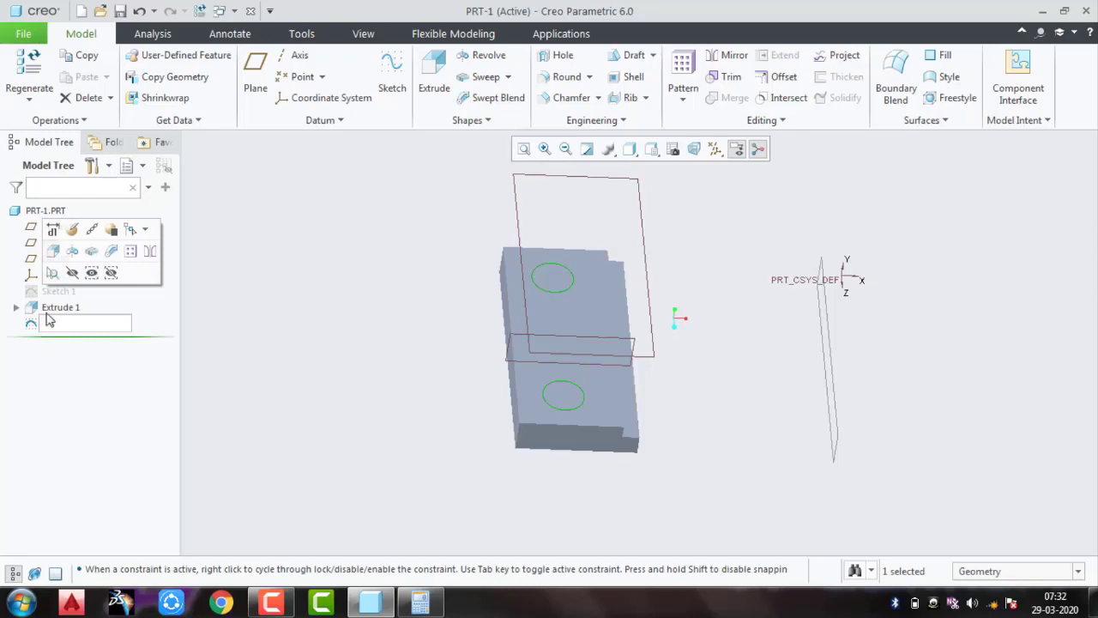
{"action": "left_click", "coordinate": [72, 228]}
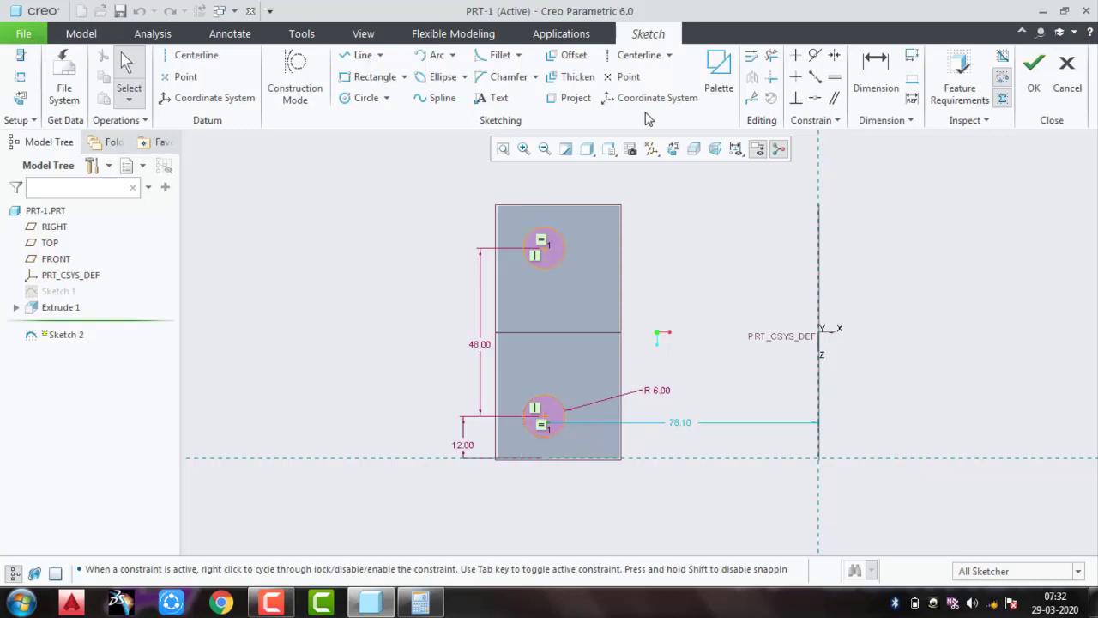
{"action": "left_click", "coordinate": [876, 76]}
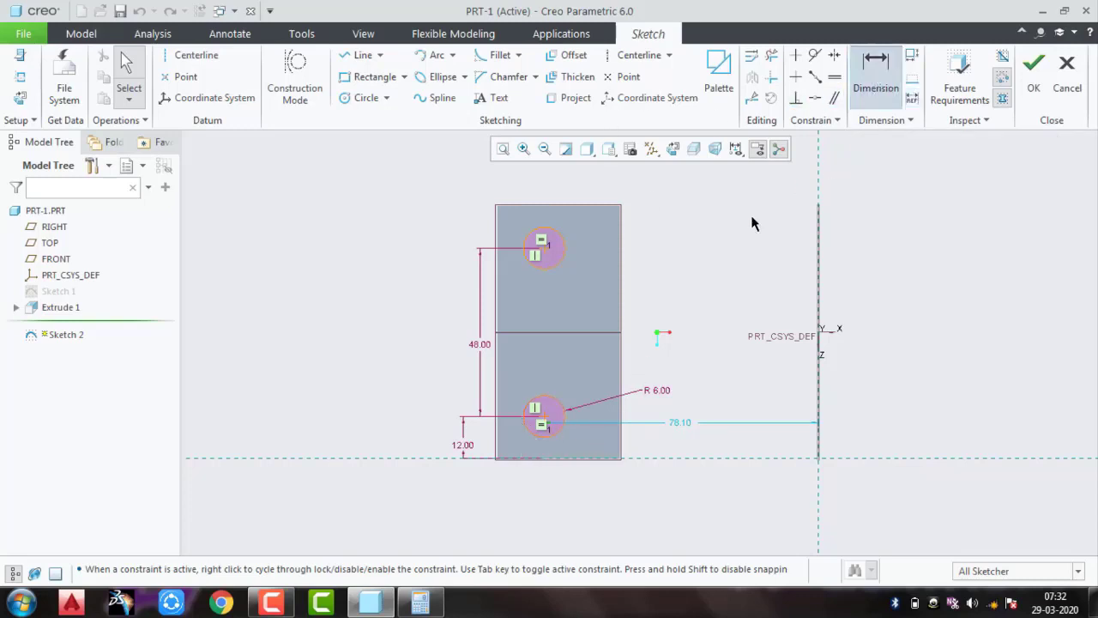
{"action": "left_click", "coordinate": [621, 426]}
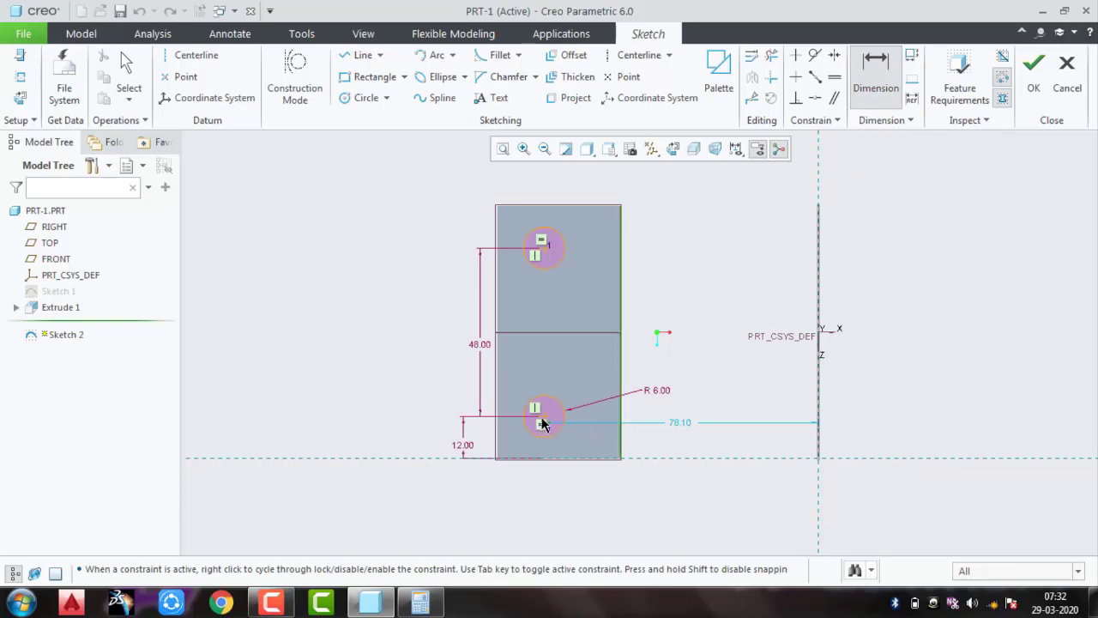
{"action": "left_click", "coordinate": [543, 420]}
{"action": "middle_click", "coordinate": [587, 483]}
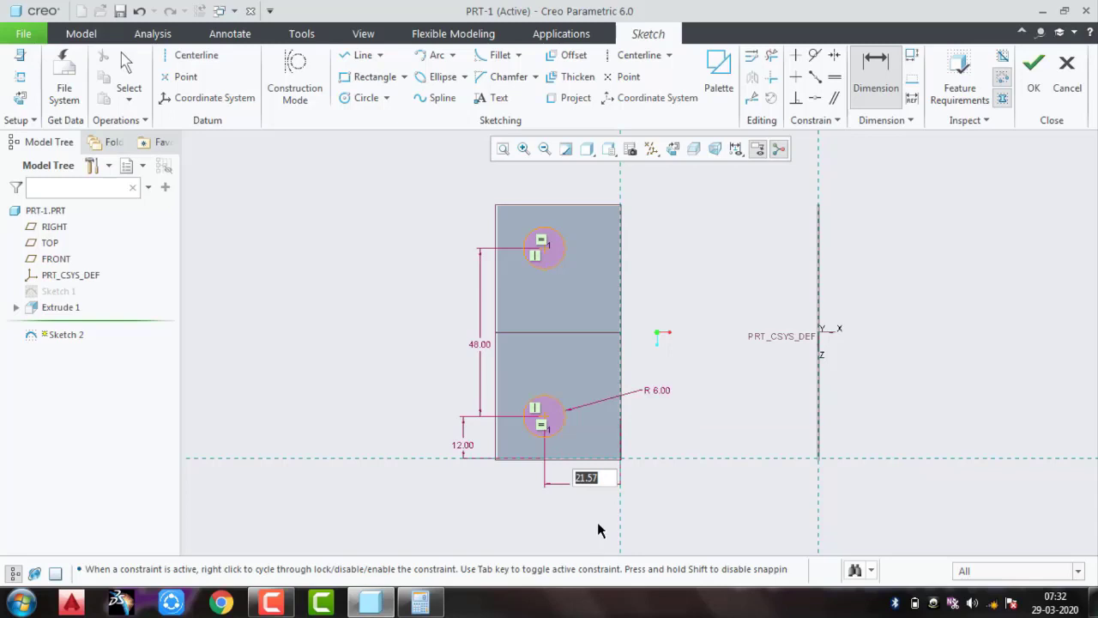
{"action": "type", "text": "23"}
{"action": "key", "text": "Return"}
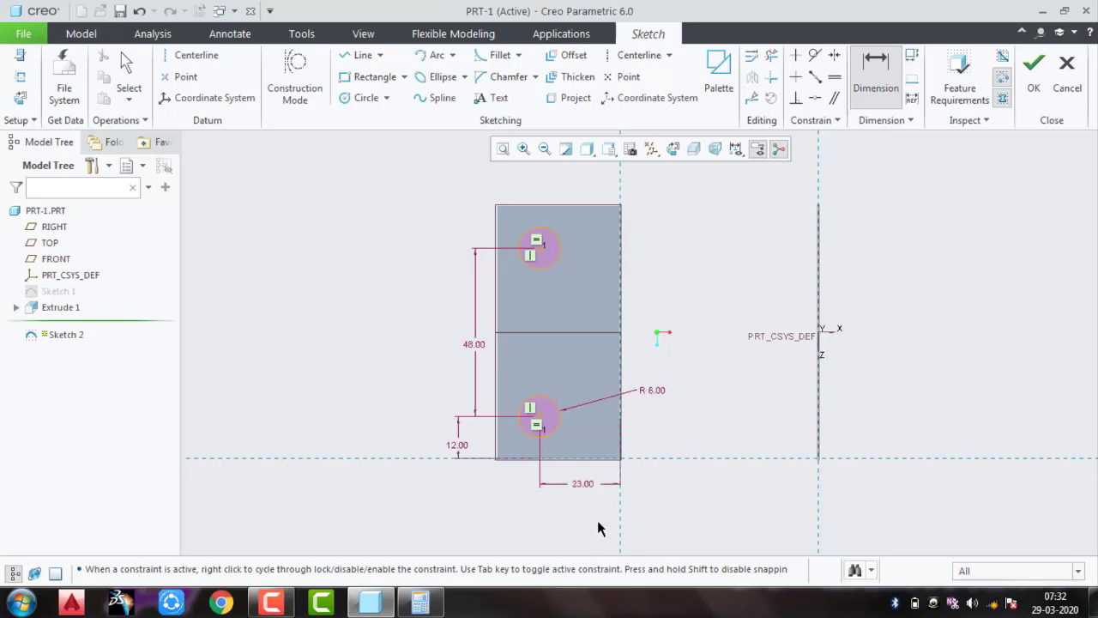
Step: Finish Sketch 2 and begin extruding it, previewing both circles 36.00 deep
{"action": "left_click", "coordinate": [1032, 88]}
{"action": "middle_click_drag", "start_coordinate": [758, 453], "coordinate": [767, 387]}
{"action": "left_click", "coordinate": [434, 76]}
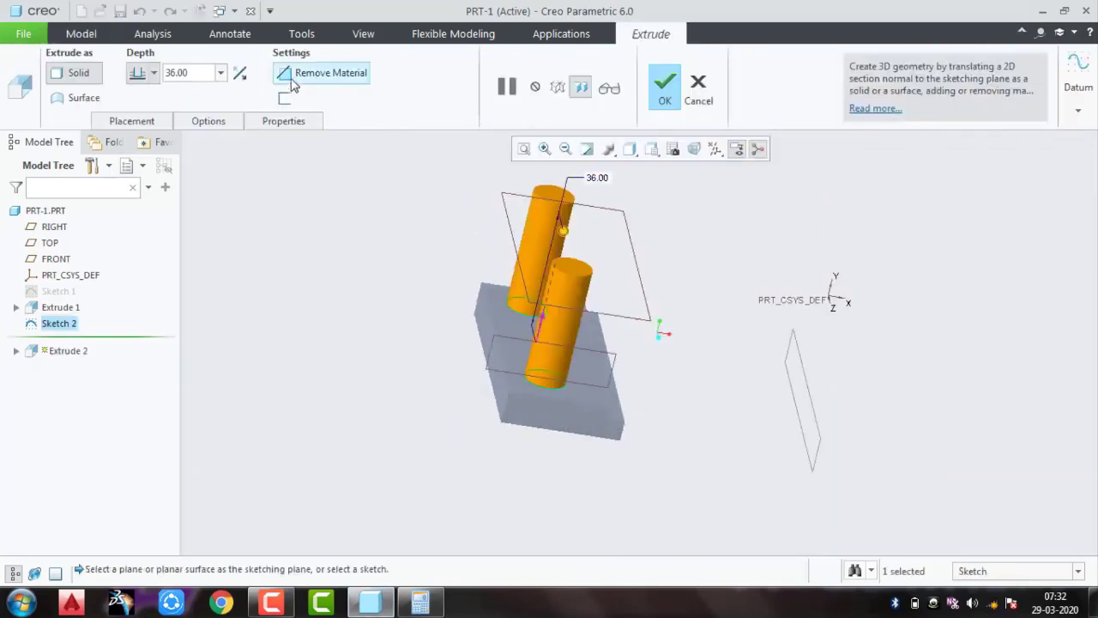
Step: Turn Extrude 2 into a material removal, cutting two round holes through the base plate
{"action": "left_click", "coordinate": [296, 76]}
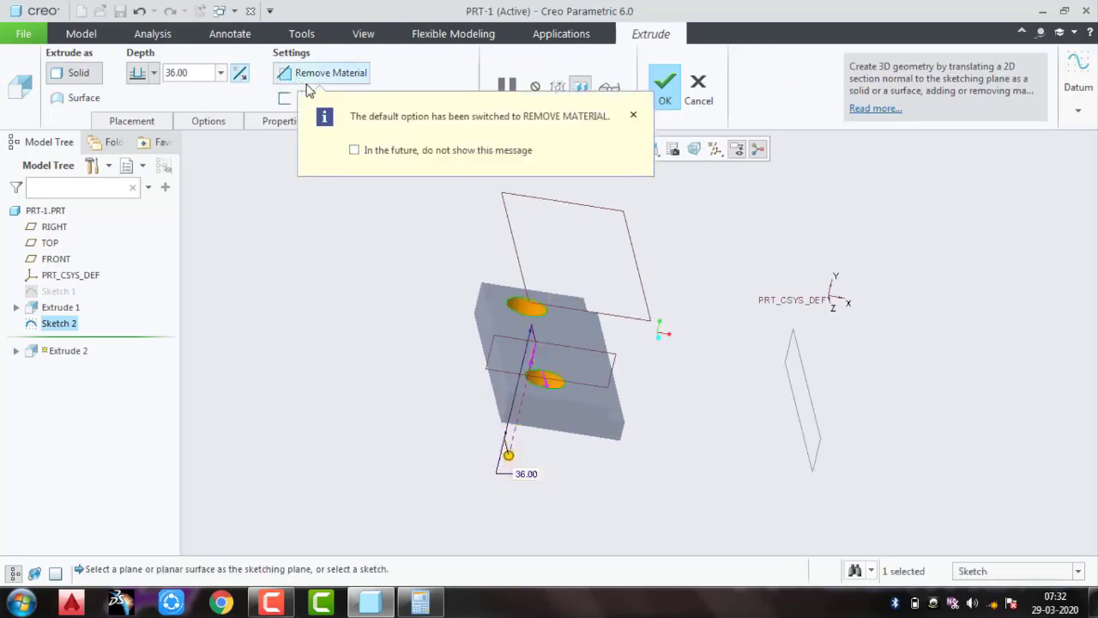
{"action": "left_click", "coordinate": [666, 86]}
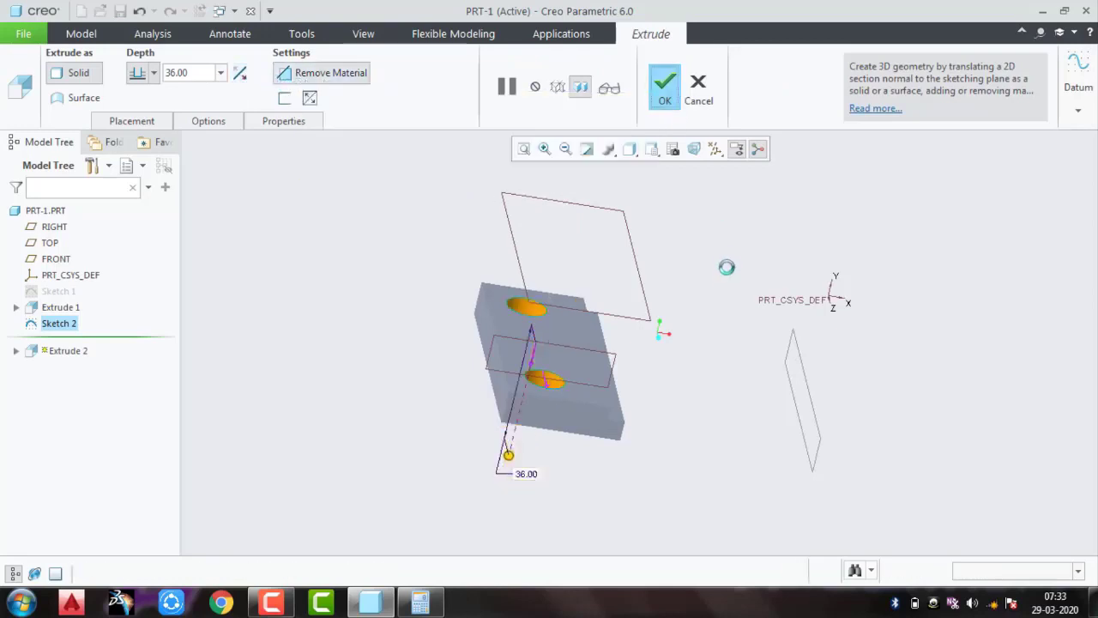
{"action": "left_click", "coordinate": [734, 334]}
{"action": "mouse_move", "coordinate": [733, 334]}
{"action": "middle_mouse_down"}
{"action": "mouse_move", "coordinate": [696, 321]}
{"action": "mouse_move", "coordinate": [728, 306]}
{"action": "mouse_move", "coordinate": [769, 325]}
{"action": "middle_mouse_up"}
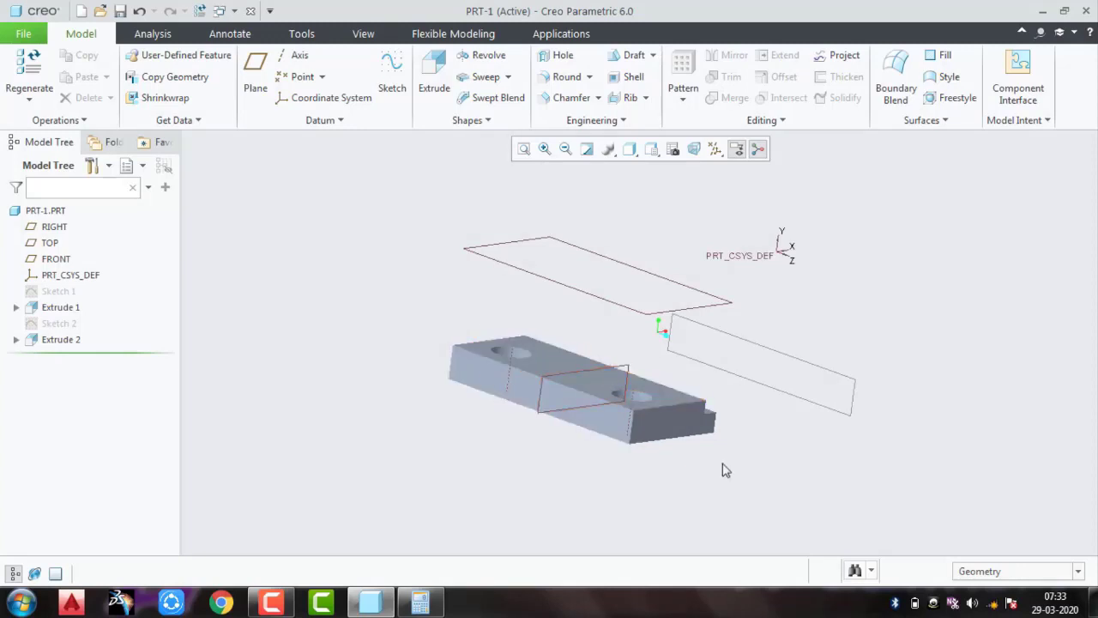
{"action": "mouse_move", "coordinate": [701, 472]}
{"action": "middle_mouse_down"}
{"action": "mouse_move", "coordinate": [684, 478]}
{"action": "mouse_move", "coordinate": [704, 464]}
{"action": "middle_mouse_up"}
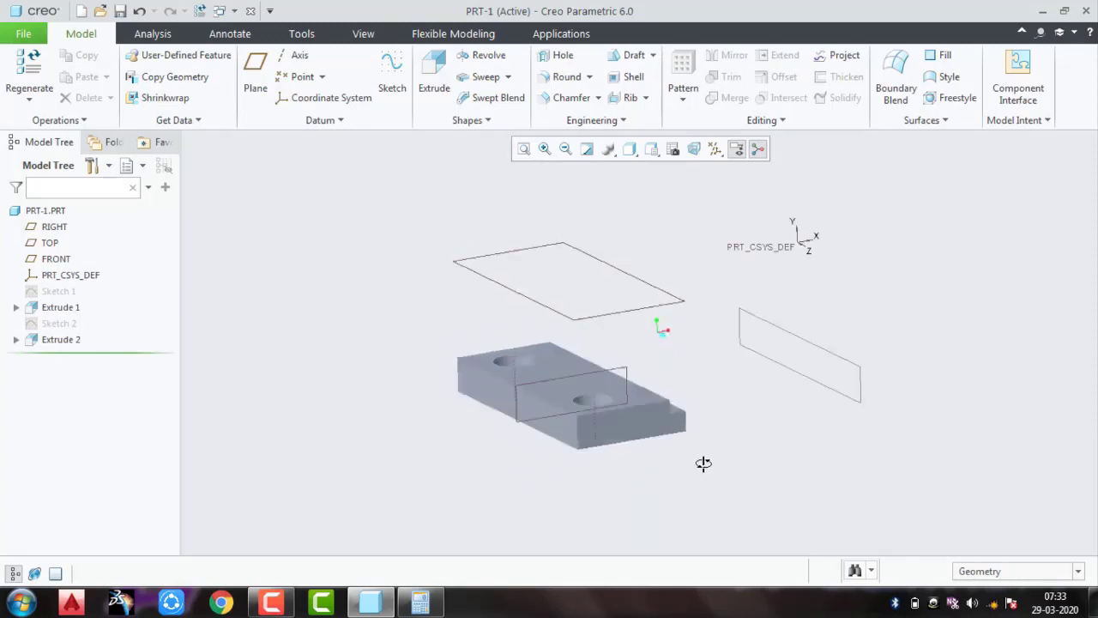
{"action": "left_click", "coordinate": [791, 334]}
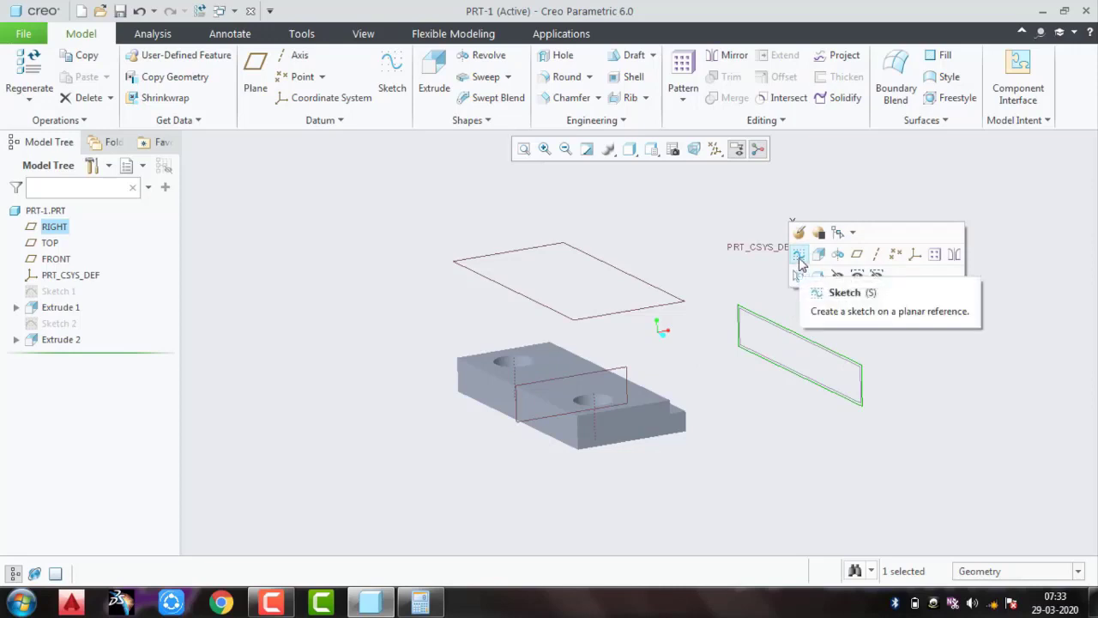
{"action": "left_click", "coordinate": [857, 254]}
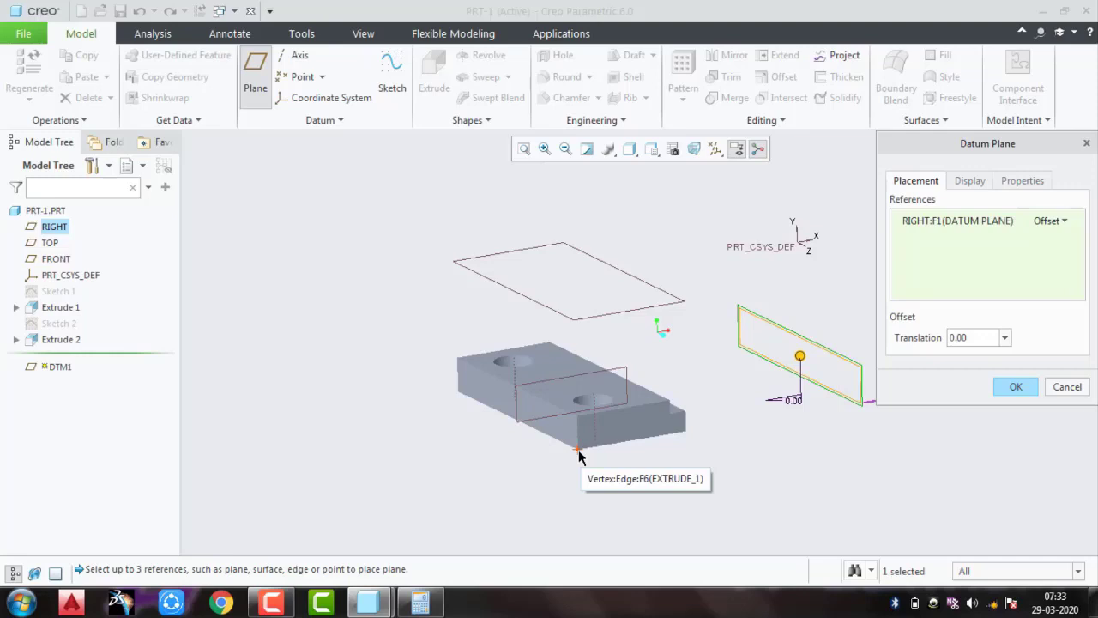
{"action": "left_click", "coordinate": [1086, 144]}
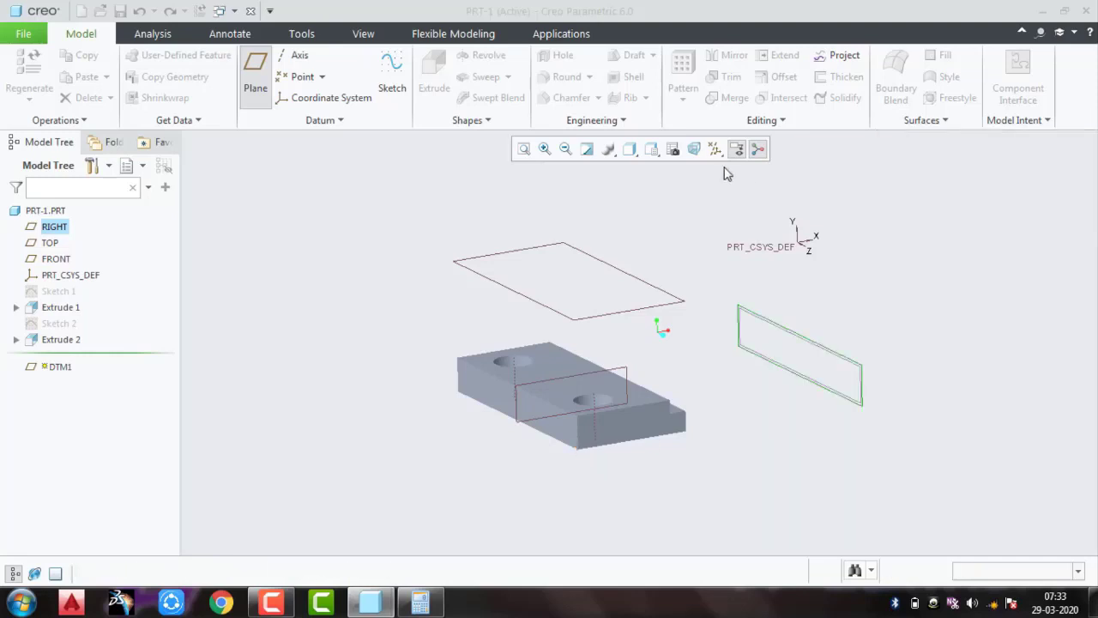
Step: Start a new datum plane offset from the plate's front face
{"action": "left_click", "coordinate": [552, 429]}
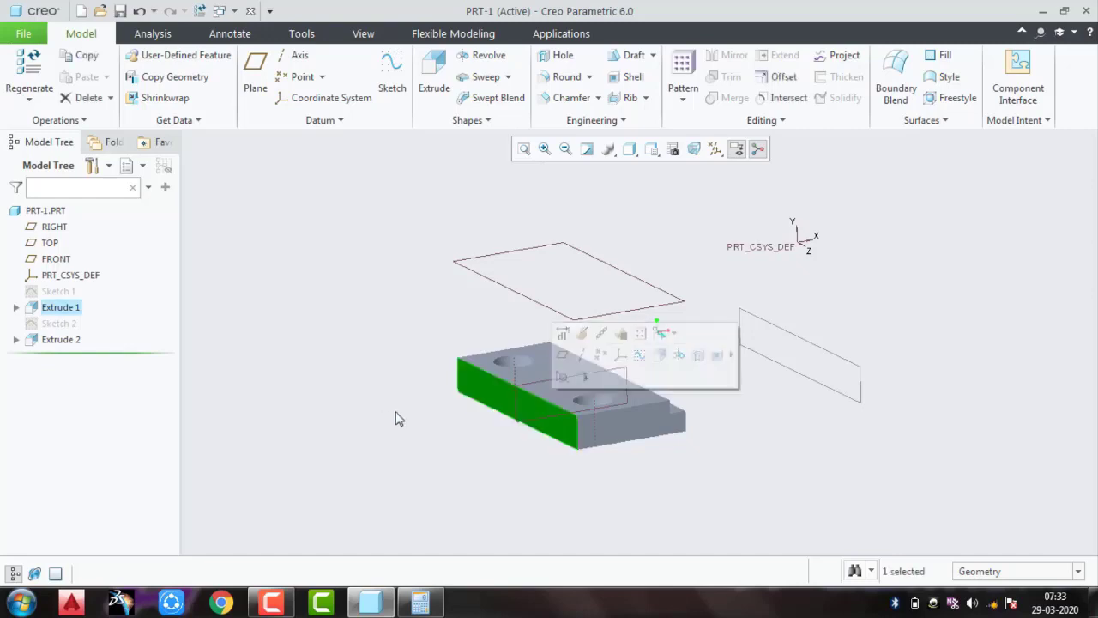
{"action": "left_click", "coordinate": [397, 417]}
{"action": "left_click", "coordinate": [254, 73]}
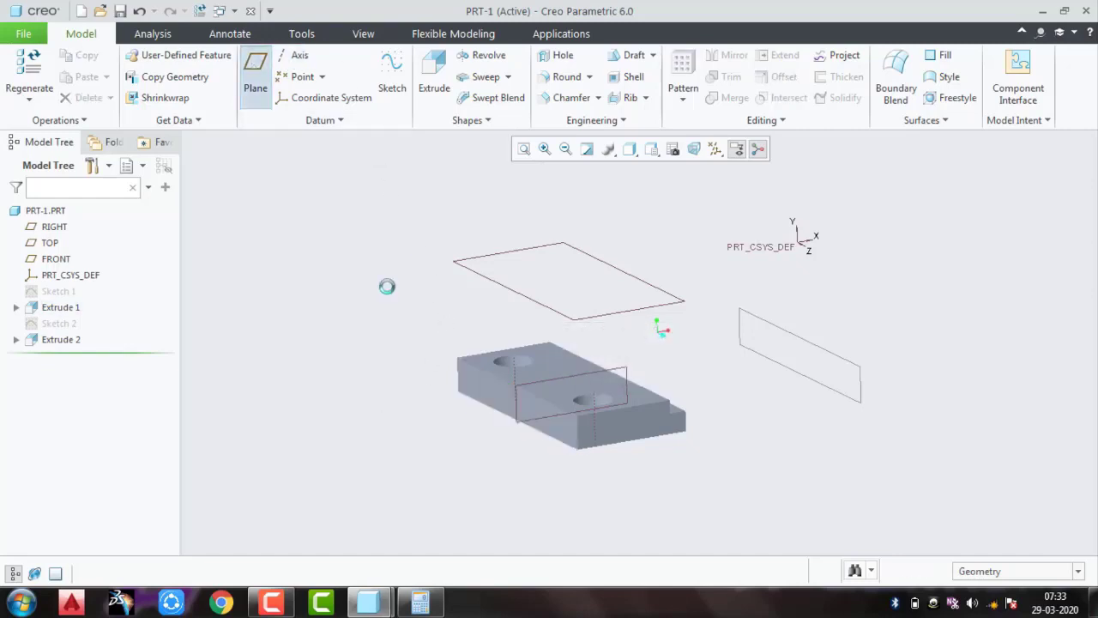
{"action": "left_click", "coordinate": [479, 396]}
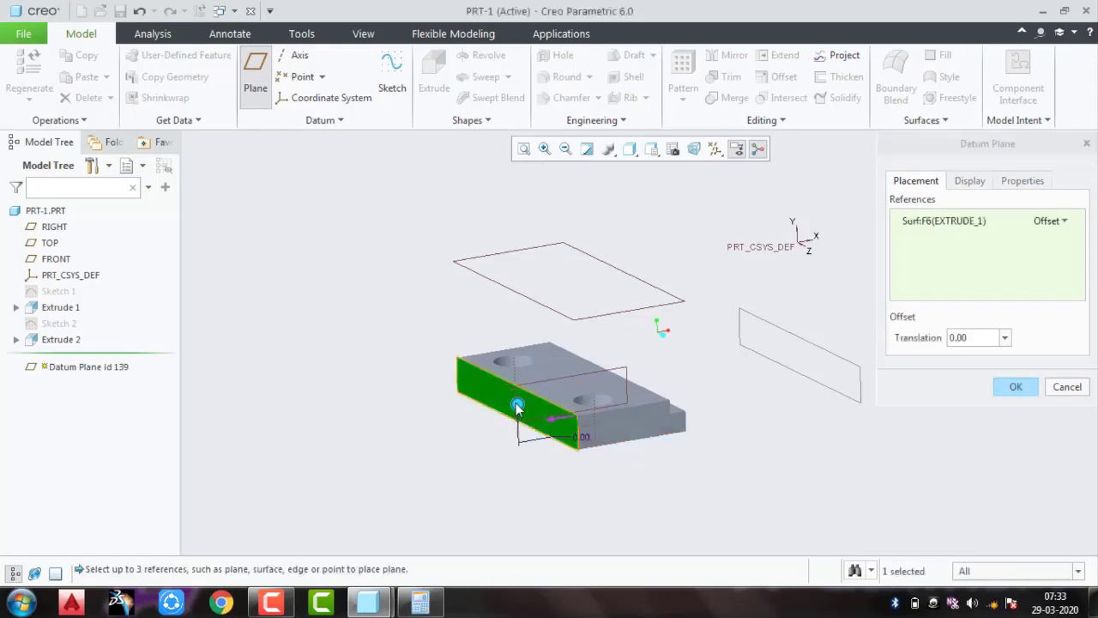
{"action": "left_click_drag", "start_coordinate": [519, 405], "coordinate": [561, 411]}
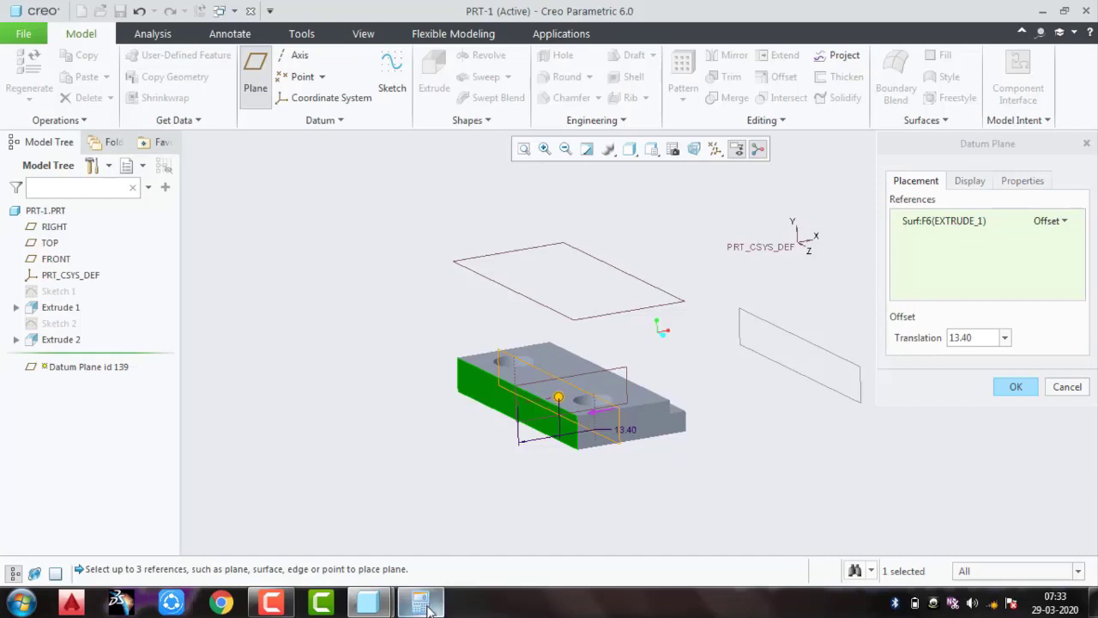
Step: Use the calculator to compute half of 35
{"action": "mouse_move", "coordinate": [419, 602]}
{"action": "left_click", "coordinate": [422, 528]}
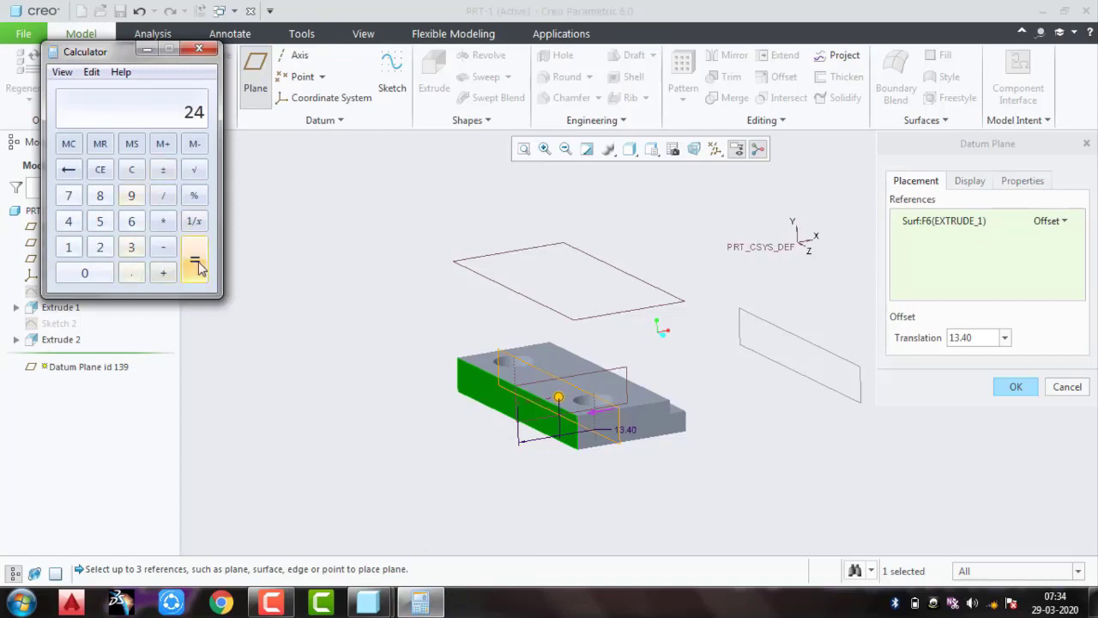
{"action": "left_click", "coordinate": [101, 174]}
{"action": "left_click", "coordinate": [131, 247]}
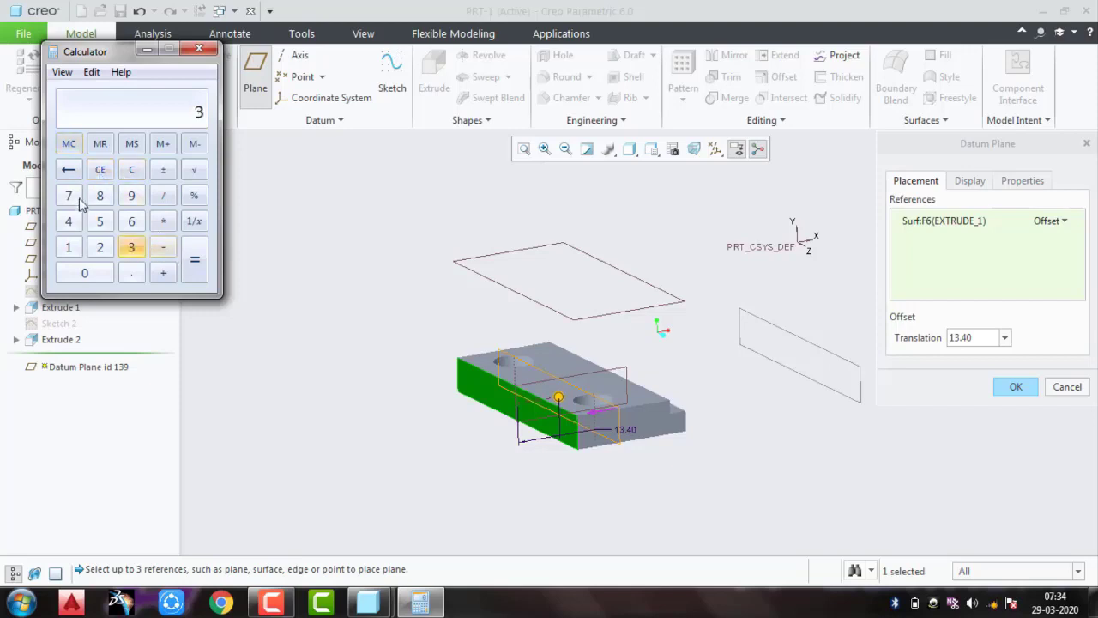
{"action": "left_click", "coordinate": [100, 221]}
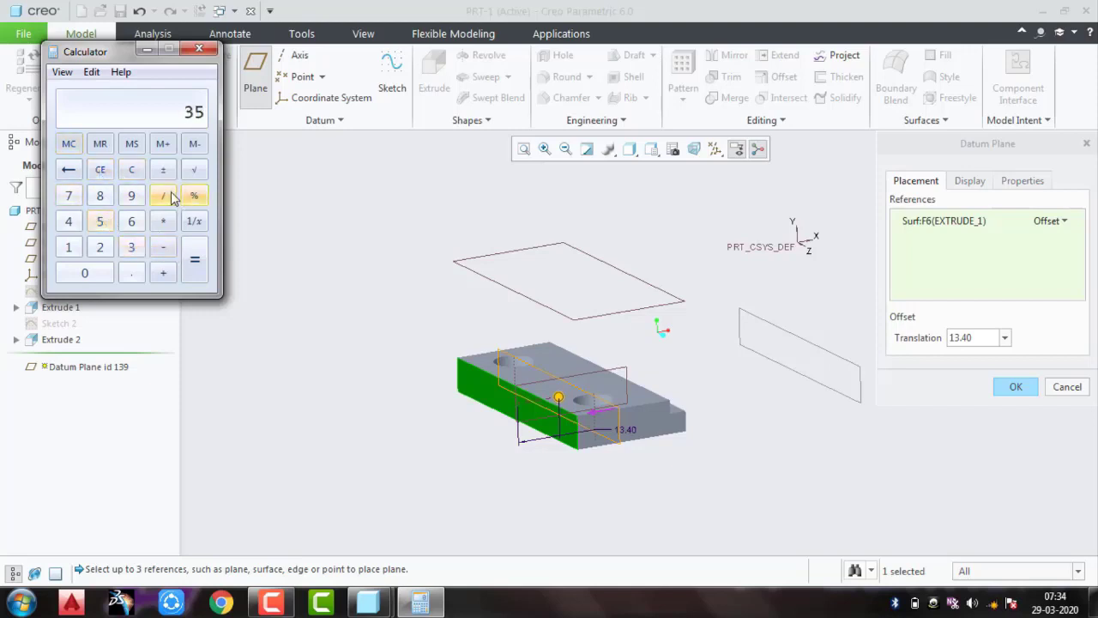
{"action": "left_click", "coordinate": [162, 198]}
{"action": "left_click", "coordinate": [99, 247]}
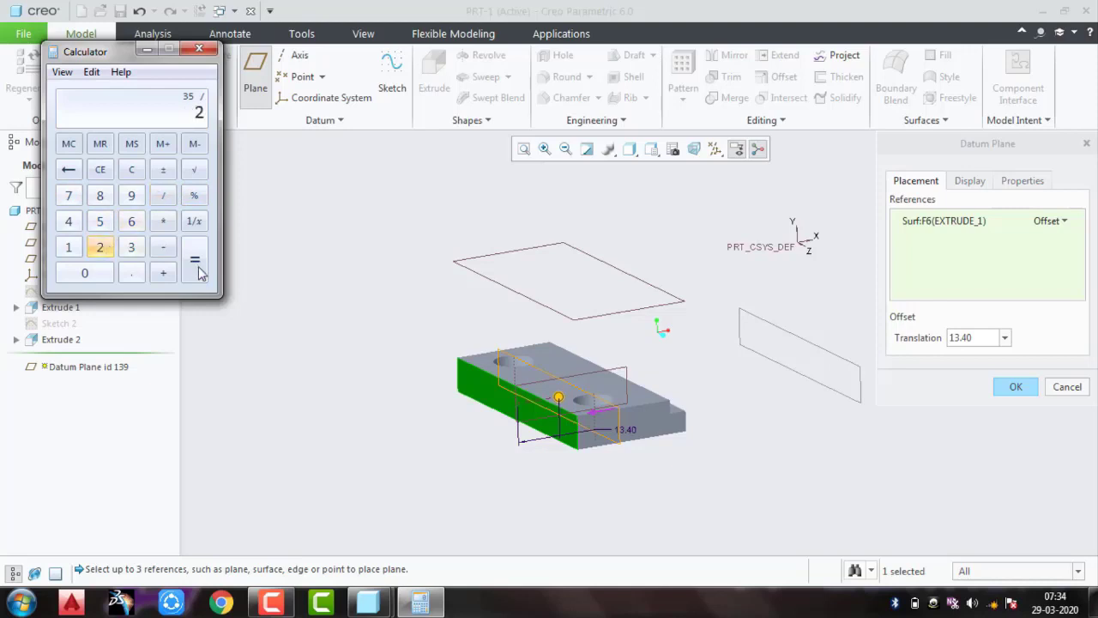
{"action": "left_click", "coordinate": [195, 261]}
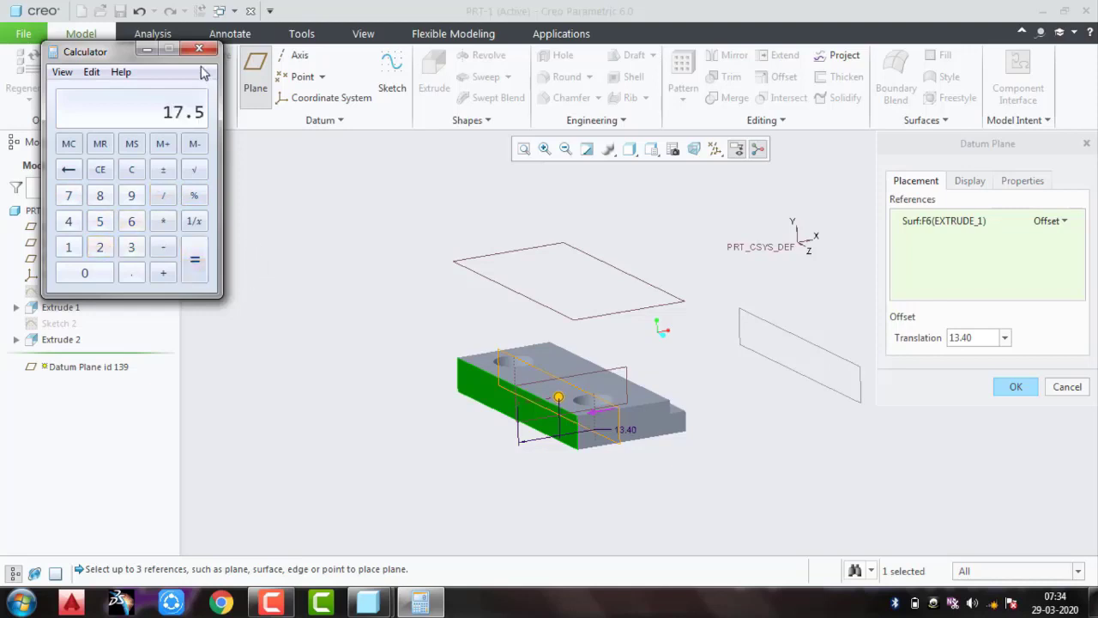
{"action": "left_click", "coordinate": [199, 48]}
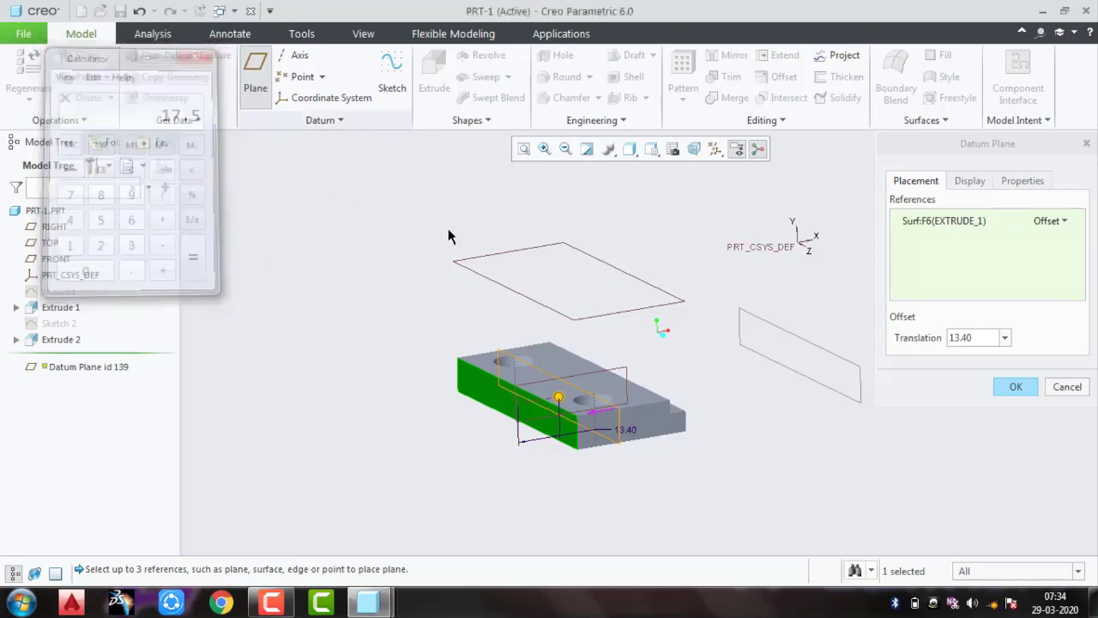
Step: Set the plane's offset to 17.5 and create DTM1
{"action": "double_click", "coordinate": [625, 433]}
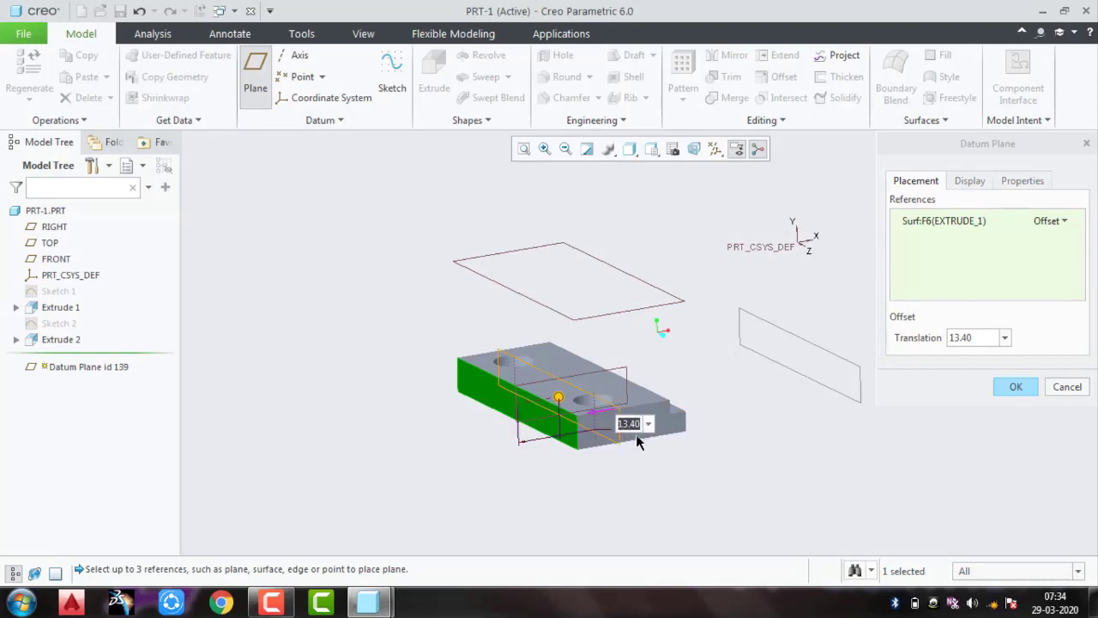
{"action": "type", "text": "17.5"}
{"action": "key", "text": "Return"}
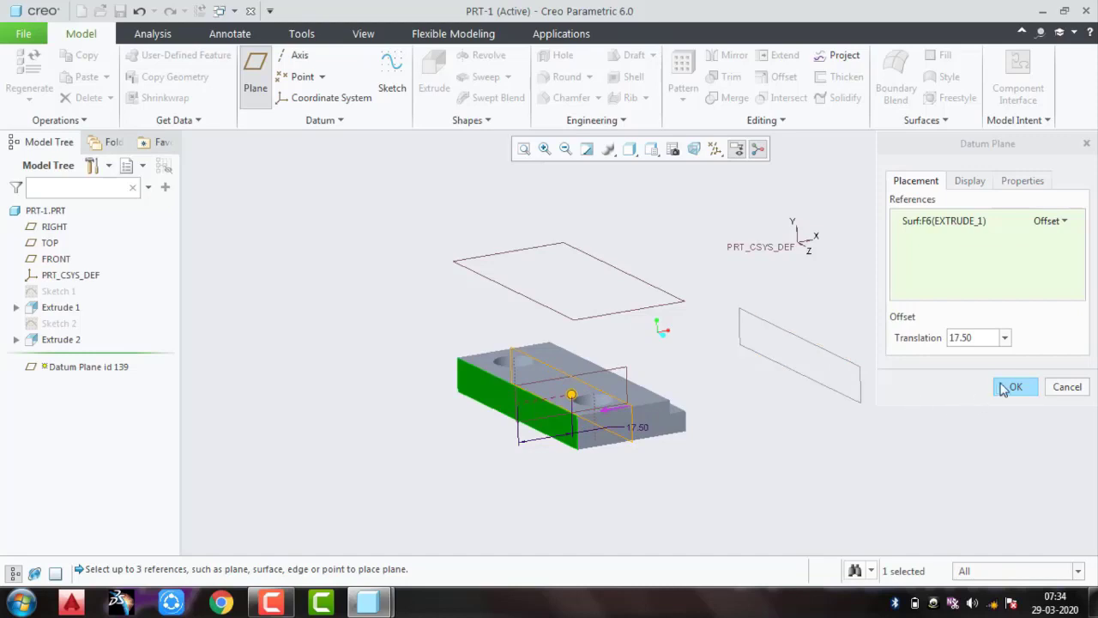
{"action": "left_click", "coordinate": [1015, 387]}
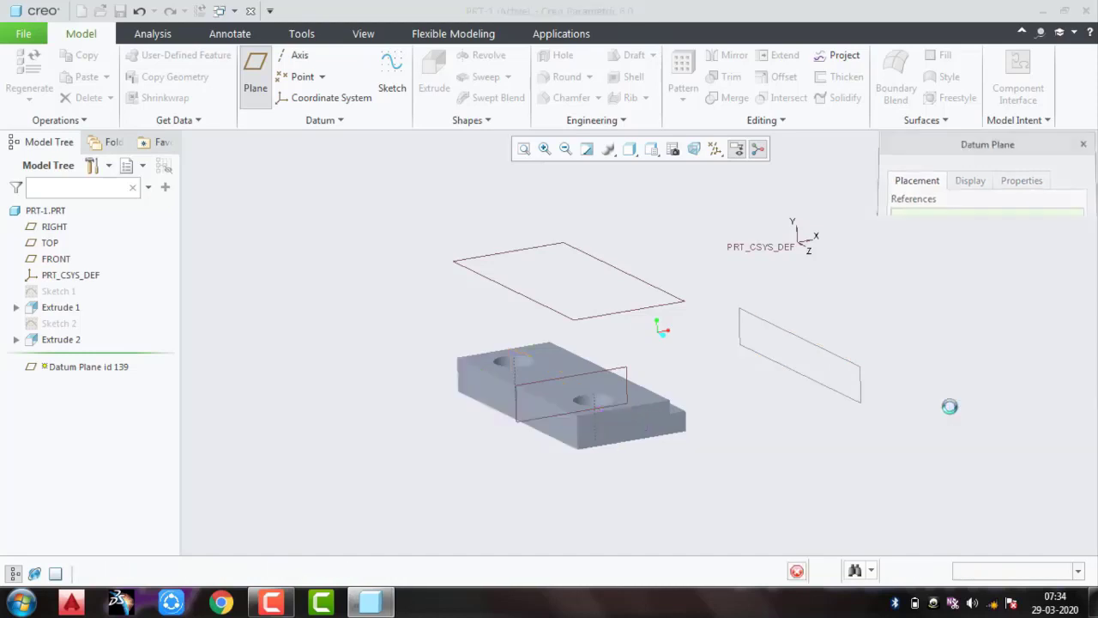
Step: Pick the base block's groove face as the Sketch 3 plane and view it straight on
{"action": "left_click", "coordinate": [547, 365]}
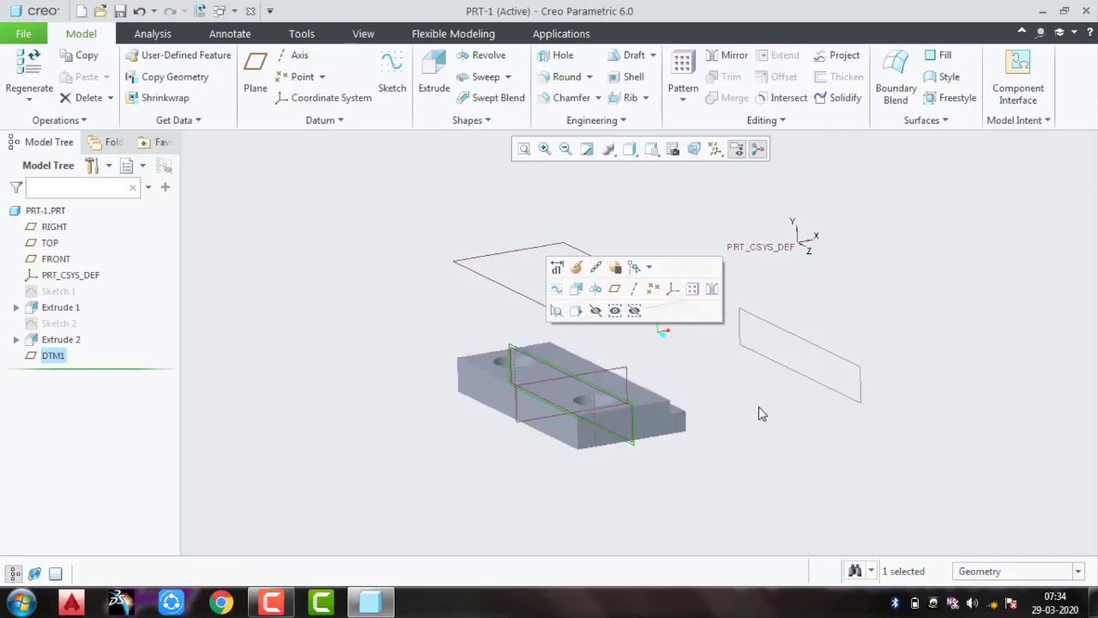
{"action": "left_click", "coordinate": [745, 443]}
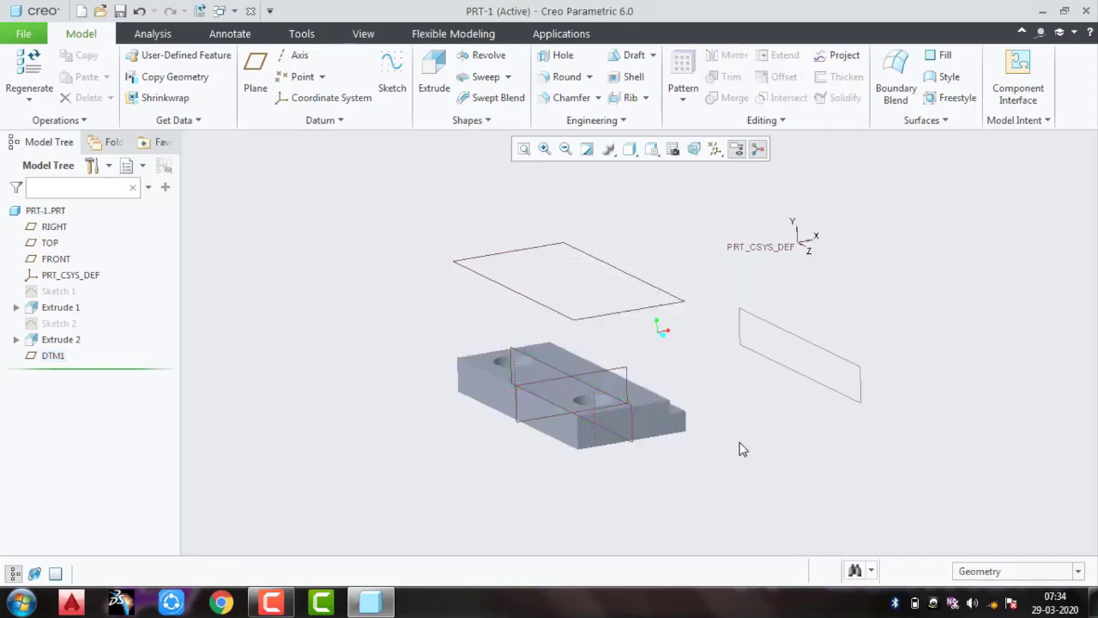
{"action": "middle_click_drag", "start_coordinate": [741, 446], "coordinate": [605, 441]}
{"action": "middle_click_drag", "start_coordinate": [715, 455], "coordinate": [716, 478]}
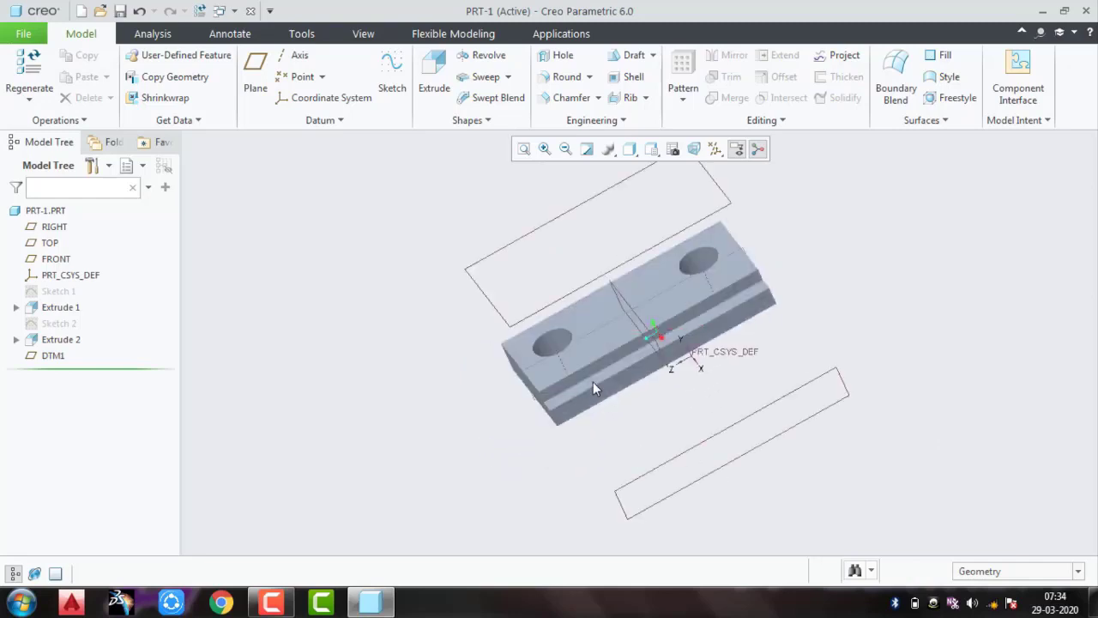
{"action": "scroll", "coordinate": [592, 381], "scroll_direction": "down", "scroll_amount": 3}
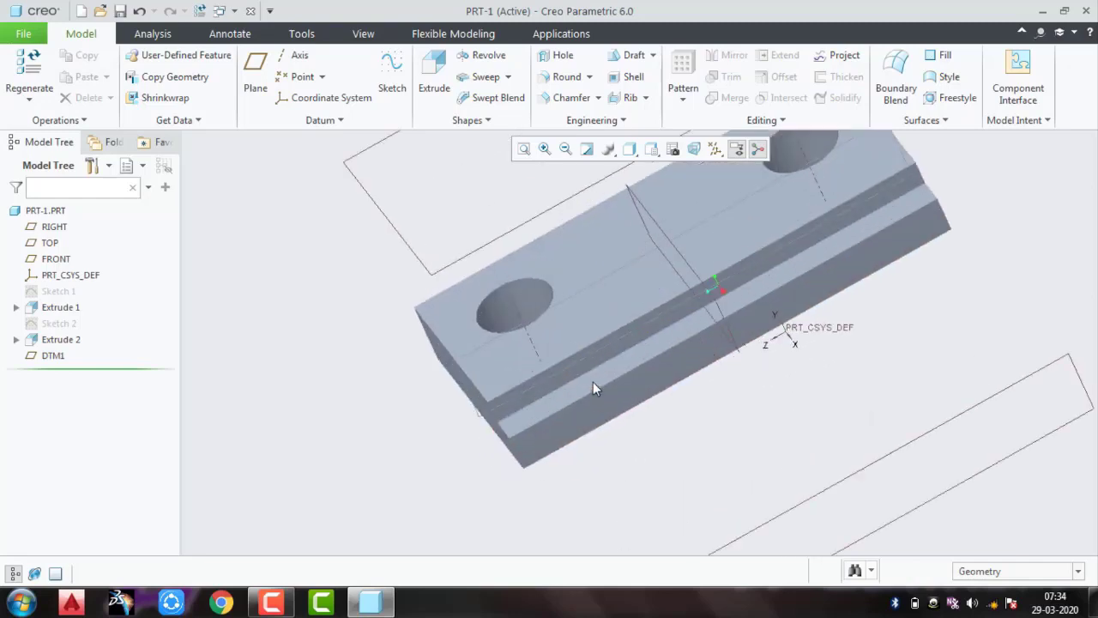
{"action": "left_click", "coordinate": [632, 340]}
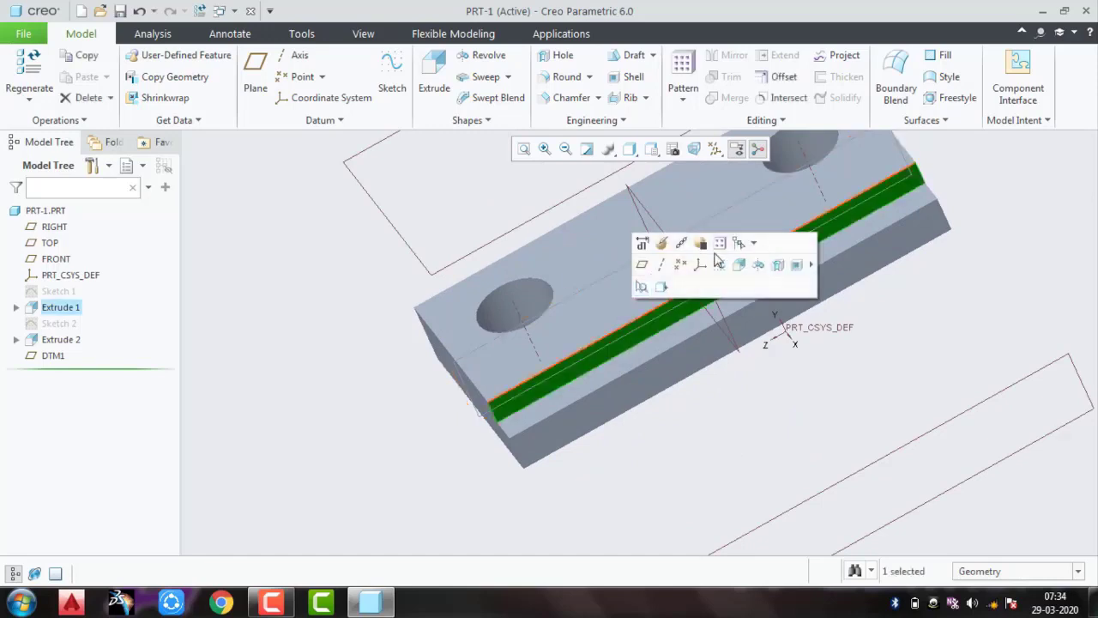
{"action": "mouse_move", "coordinate": [726, 264]}
{"action": "middle_mouse_down"}
{"action": "mouse_move", "coordinate": [866, 407]}
{"action": "mouse_move", "coordinate": [841, 410]}
{"action": "middle_mouse_up"}
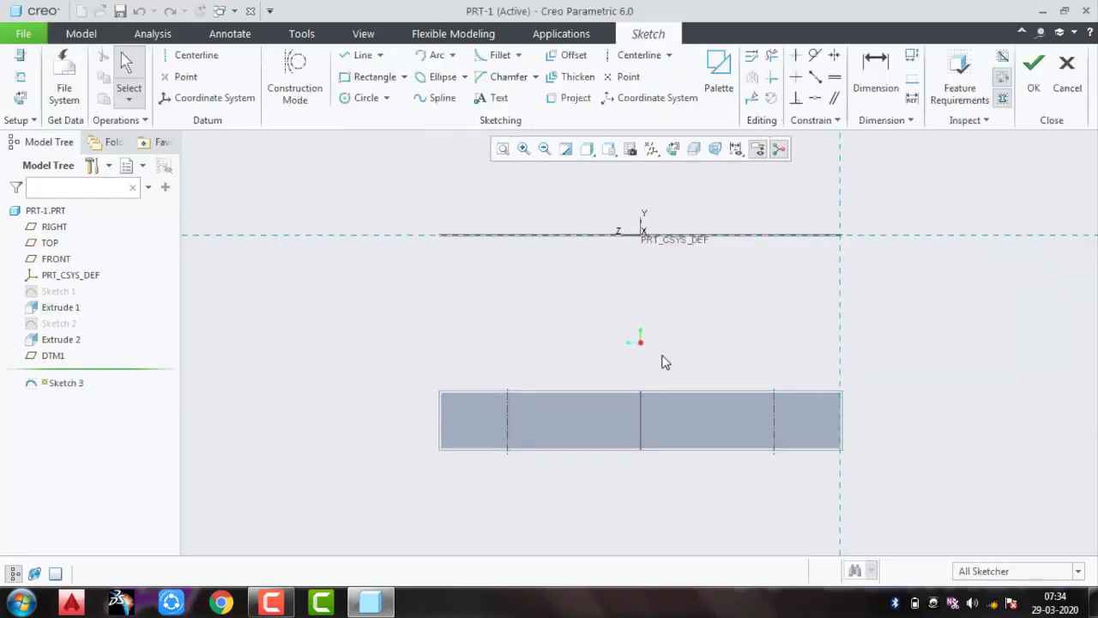
Step: Draw two concentric circles centred on the origin
{"action": "left_click", "coordinate": [362, 98]}
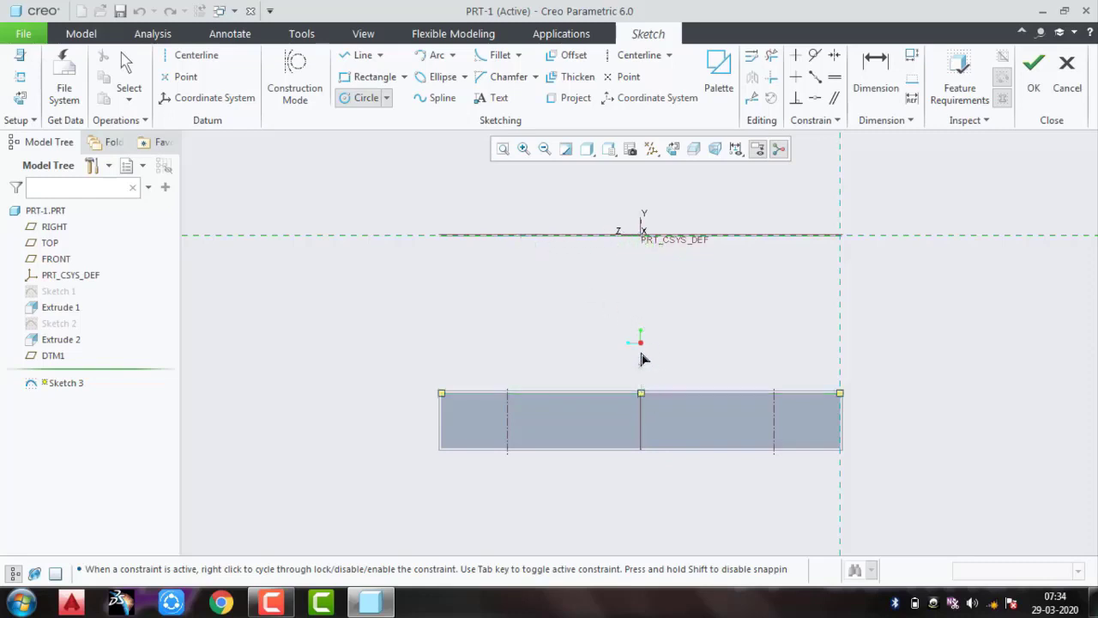
{"action": "left_click", "coordinate": [638, 235]}
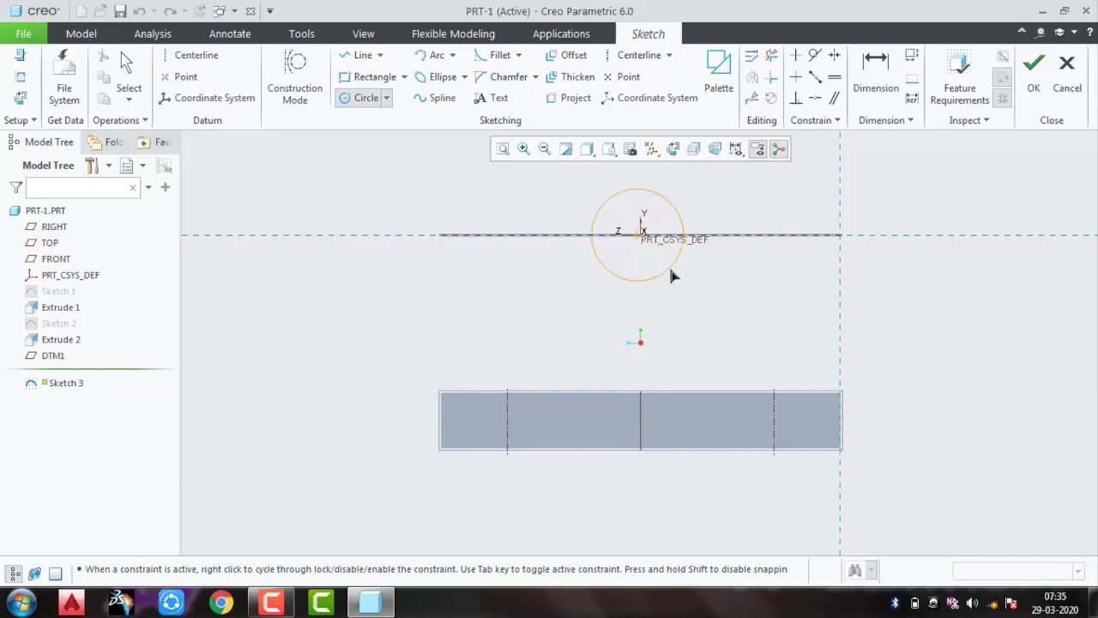
{"action": "left_click", "coordinate": [677, 269]}
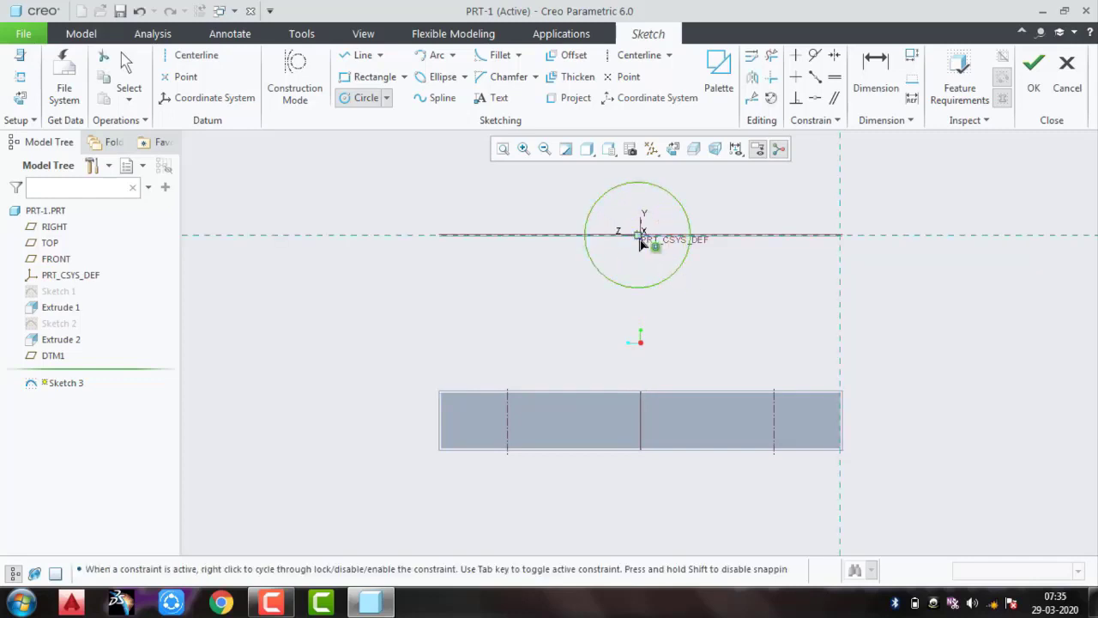
{"action": "left_click", "coordinate": [642, 242]}
{"action": "left_click", "coordinate": [654, 254]}
{"action": "middle_click", "coordinate": [727, 300]}
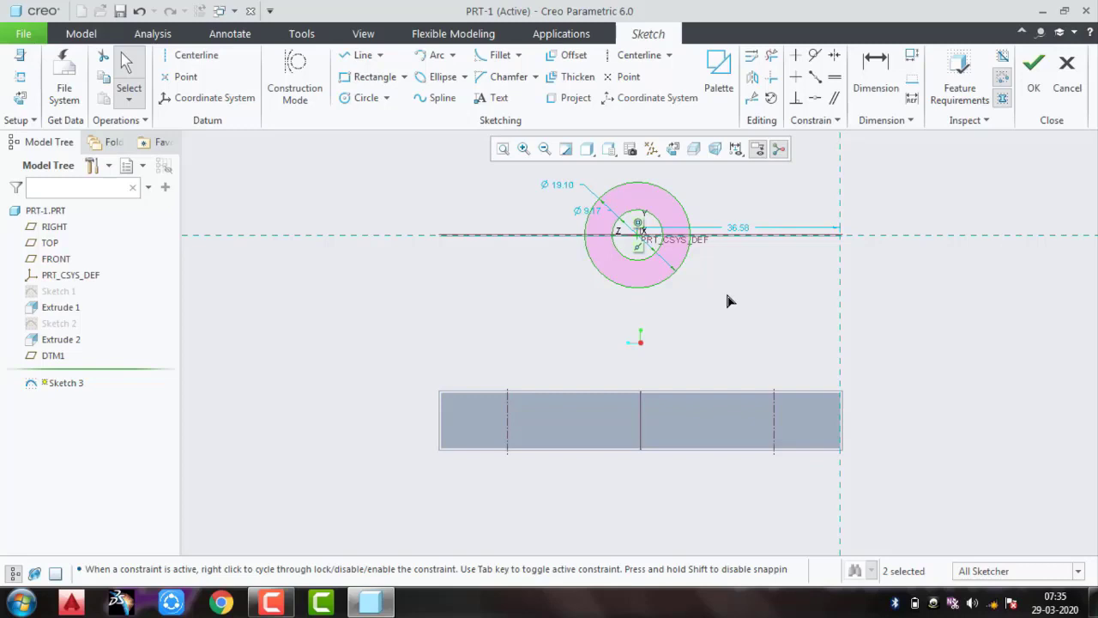
Step: Size the outer circle to R 15 and the inner to Ø 12
{"action": "left_click", "coordinate": [571, 190]}
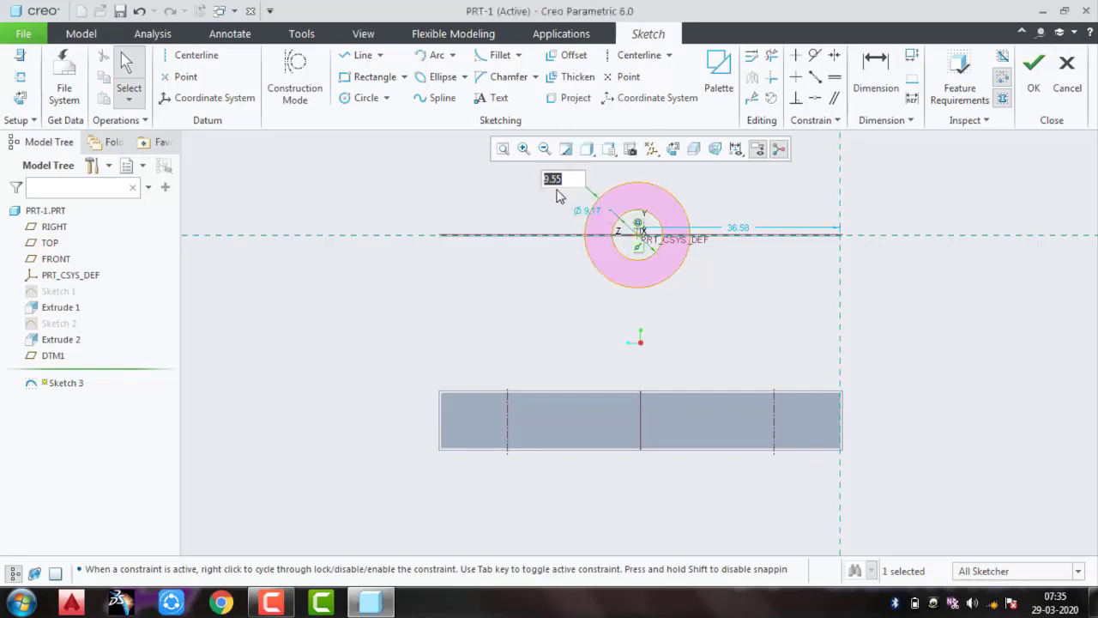
{"action": "type", "text": "15"}
{"action": "key", "text": "Return"}
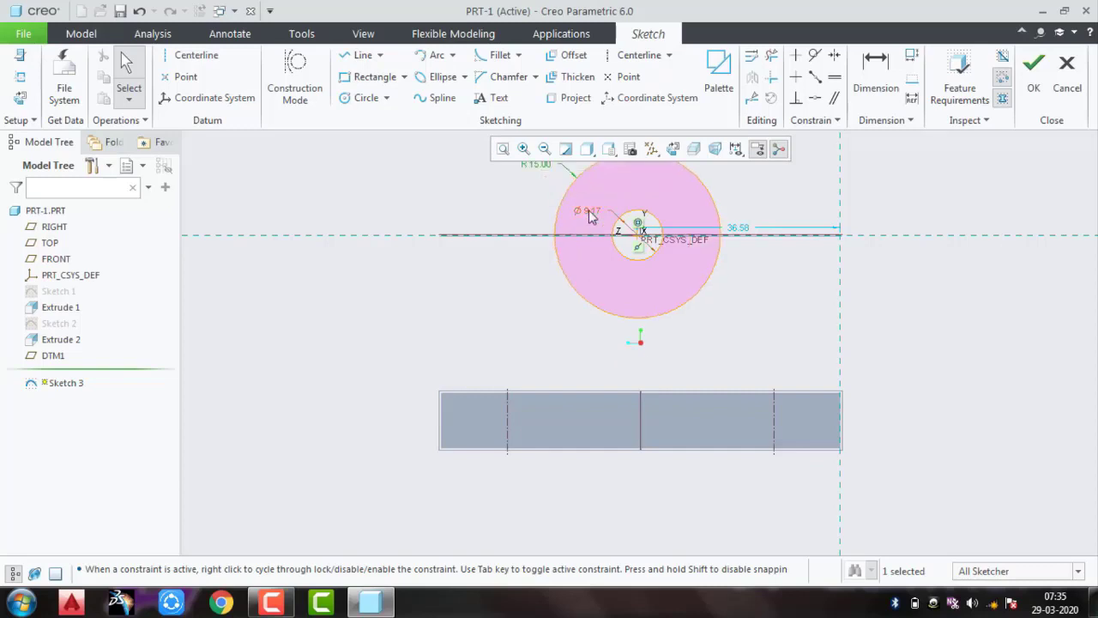
{"action": "double_click", "coordinate": [590, 214]}
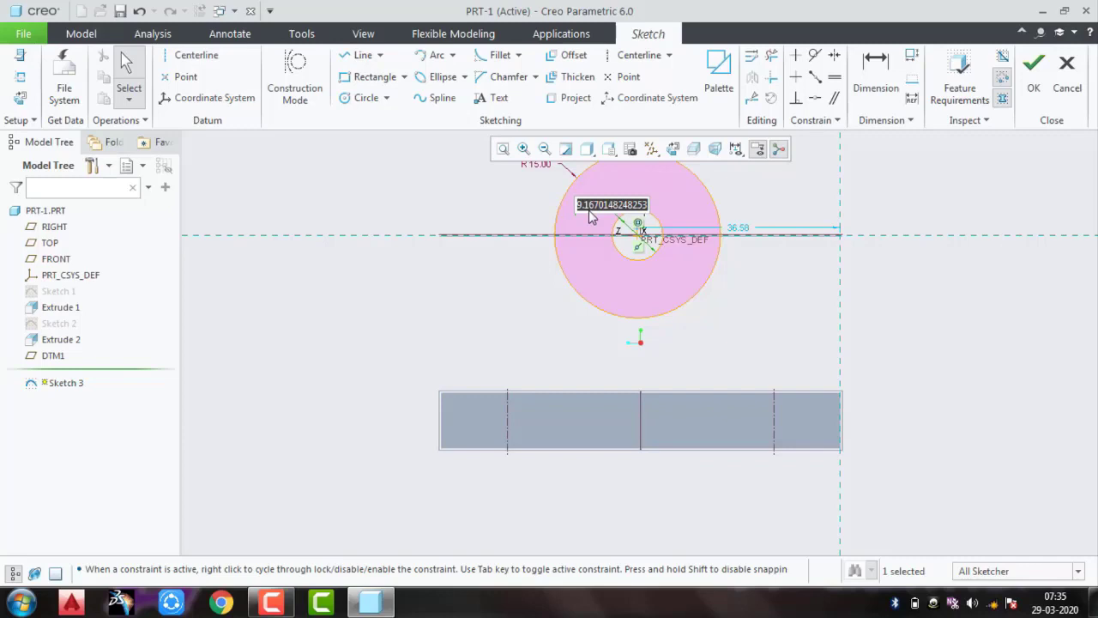
{"action": "type", "text": "12"}
{"action": "key", "text": "Return"}
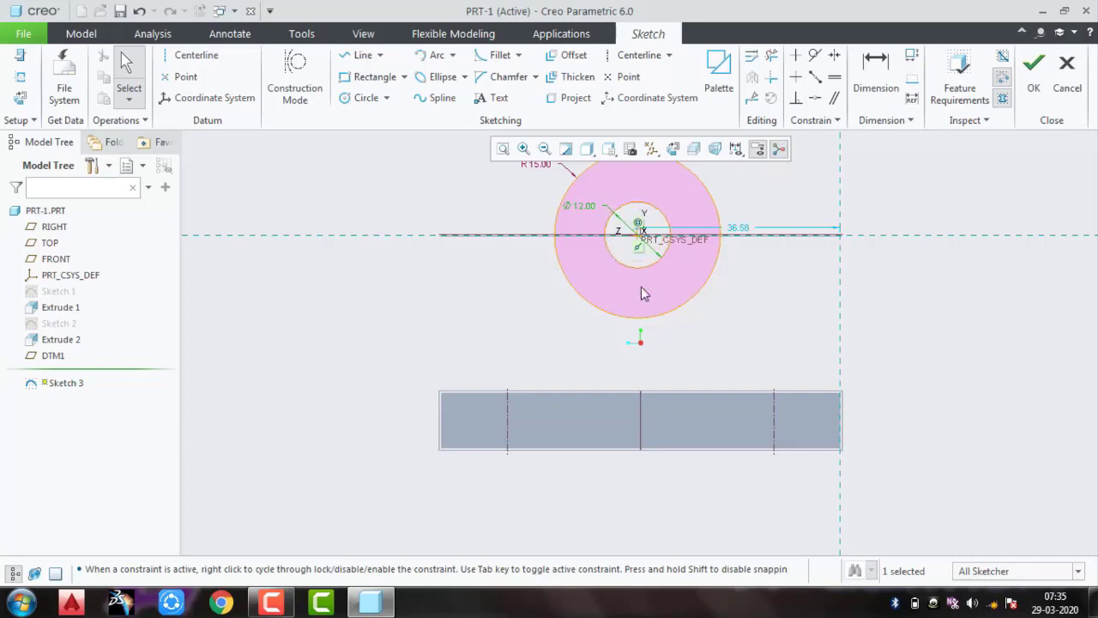
{"action": "scroll", "coordinate": [686, 358], "scroll_direction": "up", "scroll_amount": 1}
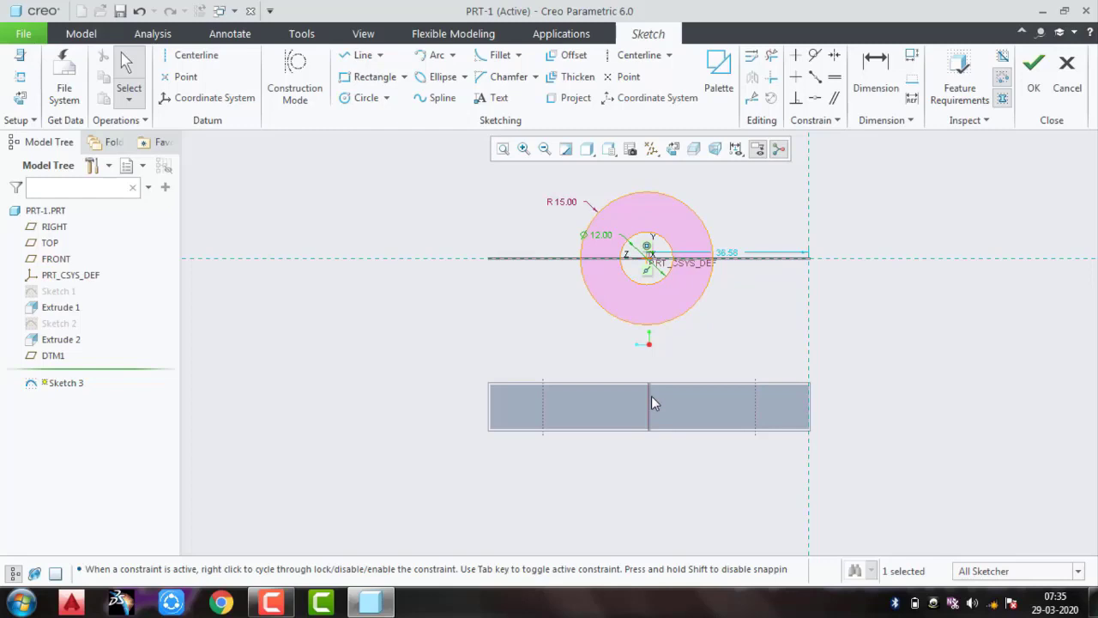
Step: Dimension the ring 50 above the base's top edge, deleting the conflicting Point On Entity constraint
{"action": "left_click", "coordinate": [875, 73]}
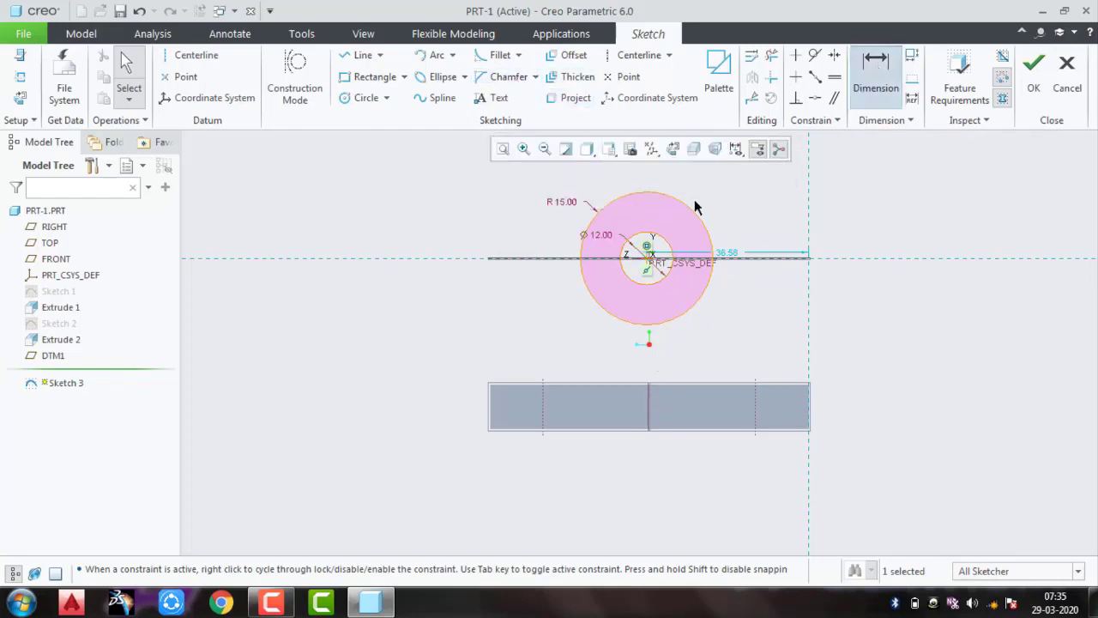
{"action": "left_click", "coordinate": [650, 265]}
{"action": "left_click", "coordinate": [691, 385]}
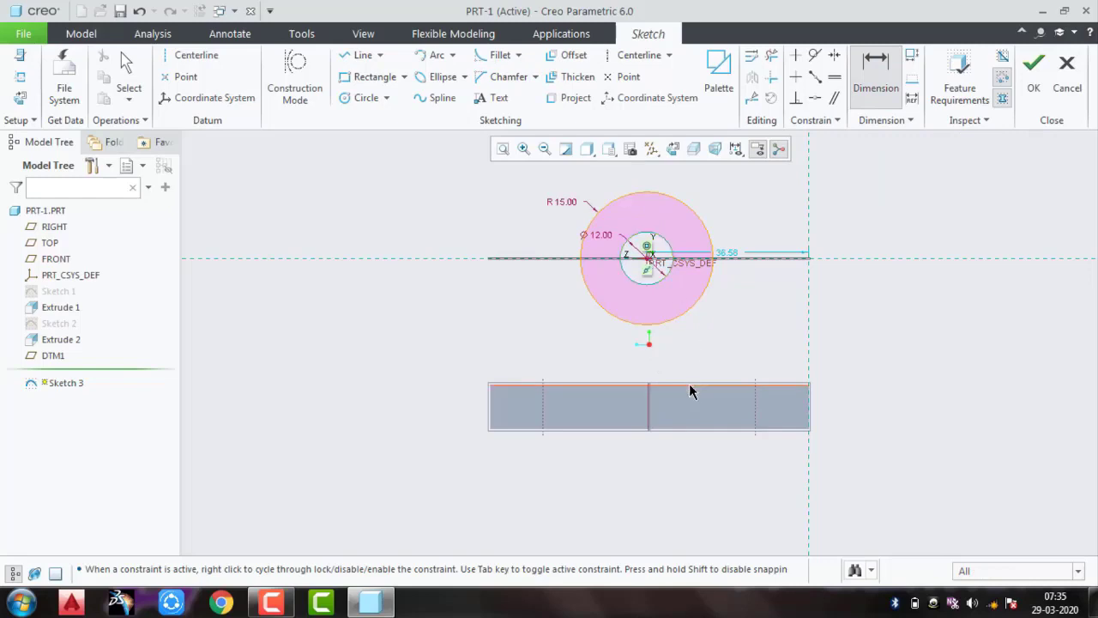
{"action": "middle_click", "coordinate": [734, 341]}
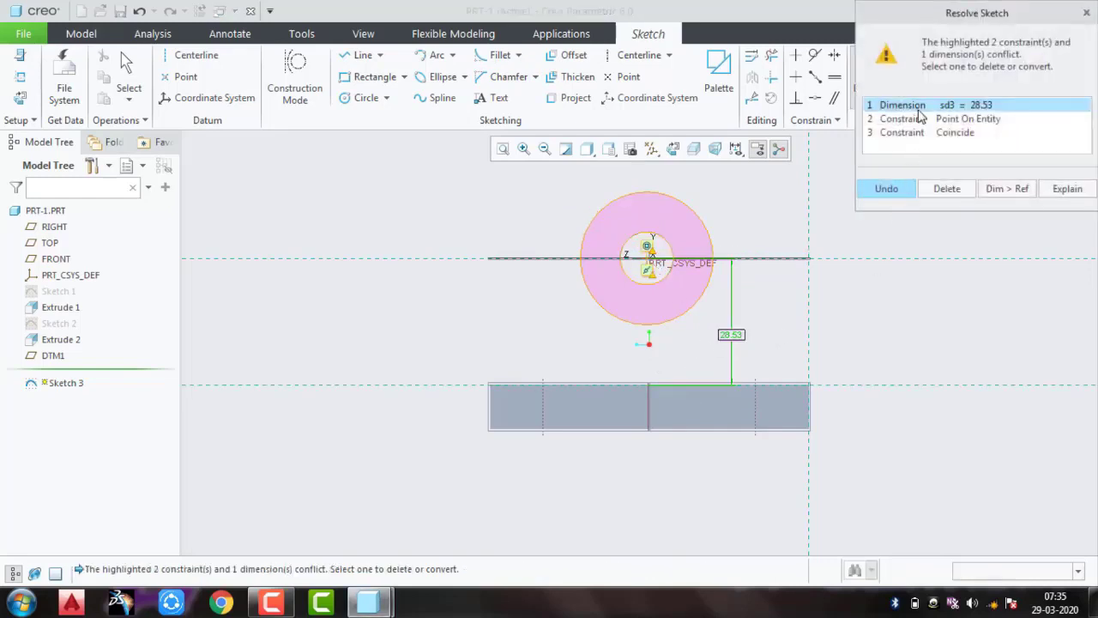
{"action": "left_click", "coordinate": [919, 118]}
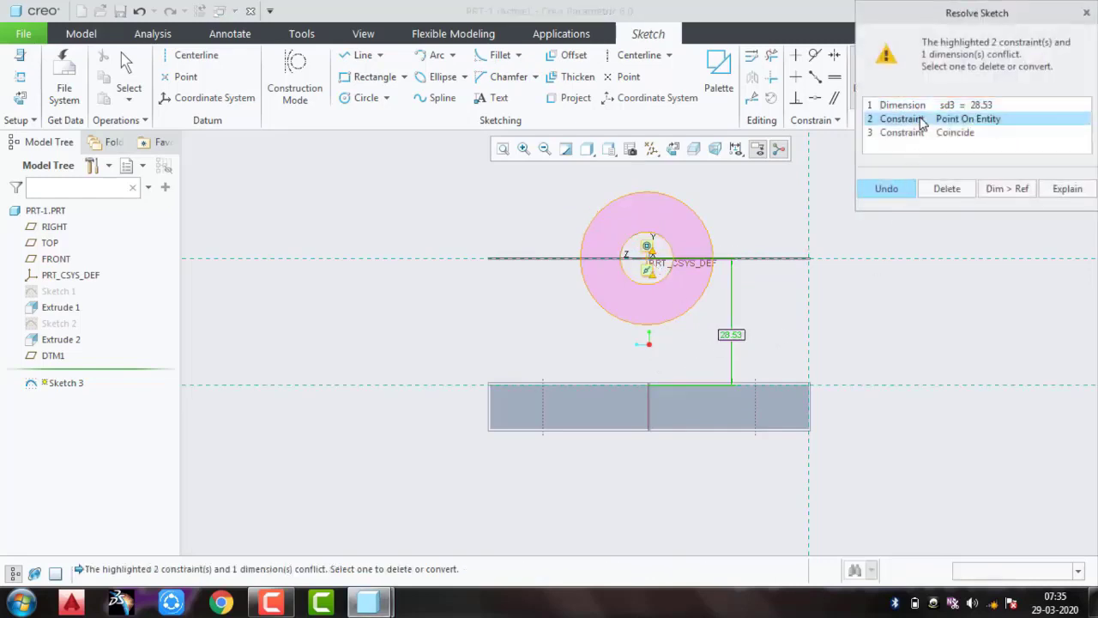
{"action": "left_click", "coordinate": [947, 188]}
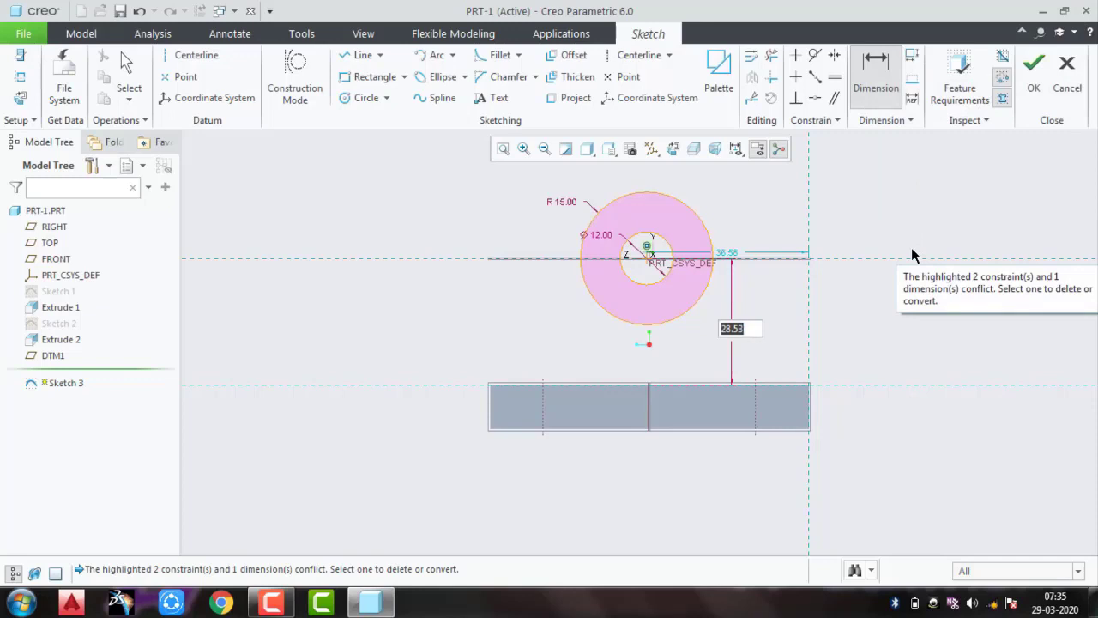
{"action": "type", "text": "50"}
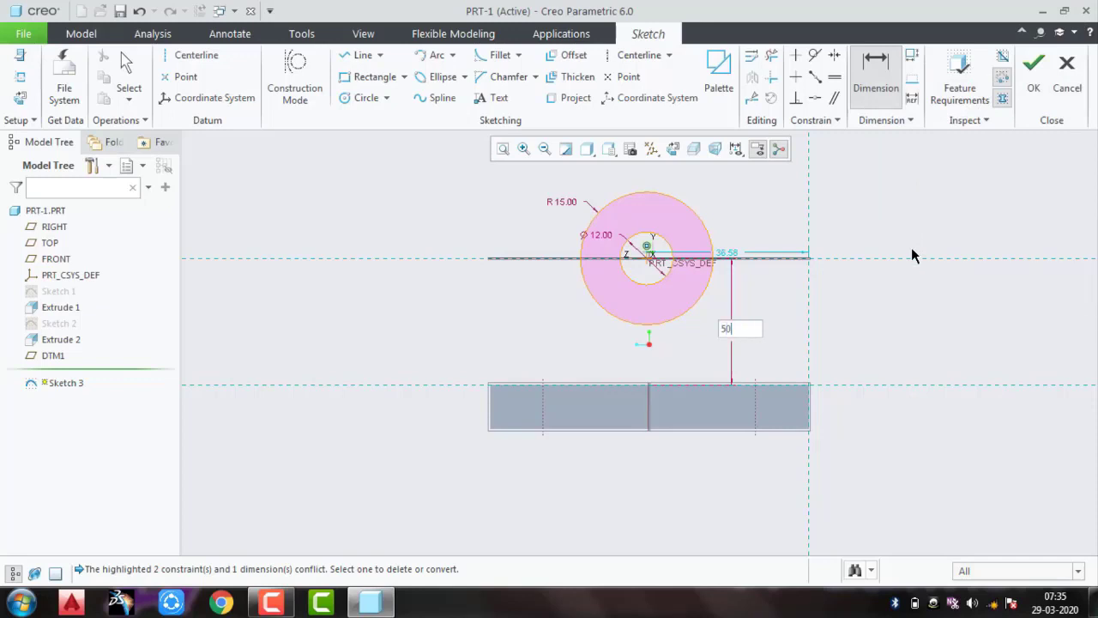
{"action": "key", "text": "Return"}
Step: Dimension the ring's centre 30 from the base's left edge
{"action": "scroll", "coordinate": [813, 324], "scroll_direction": "down", "scroll_amount": 1}
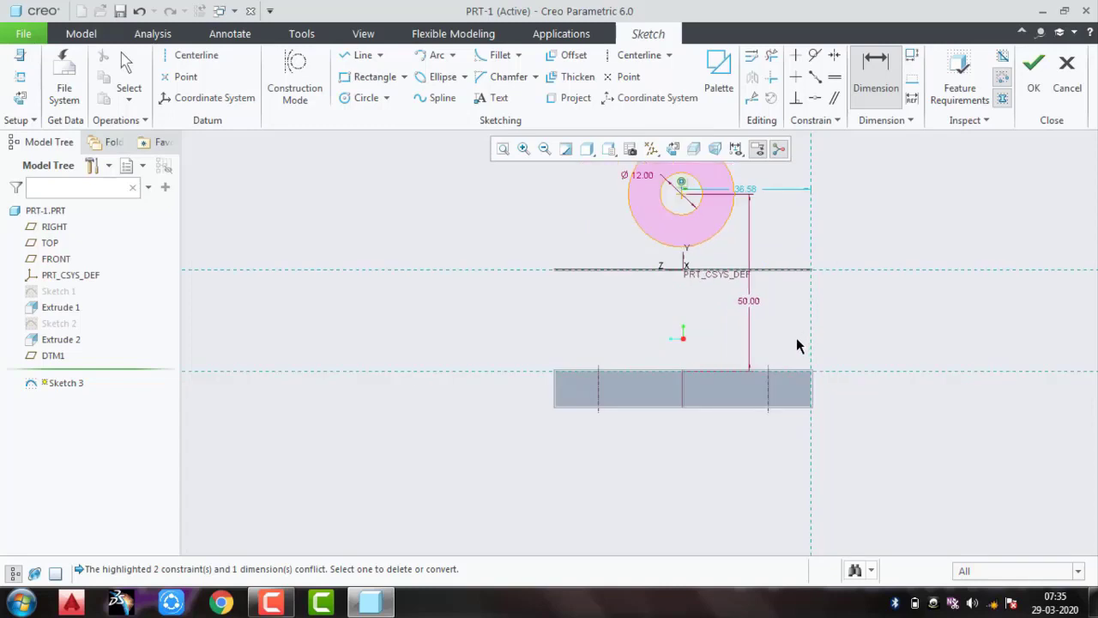
{"action": "scroll", "coordinate": [797, 345], "scroll_direction": "down", "scroll_amount": 1}
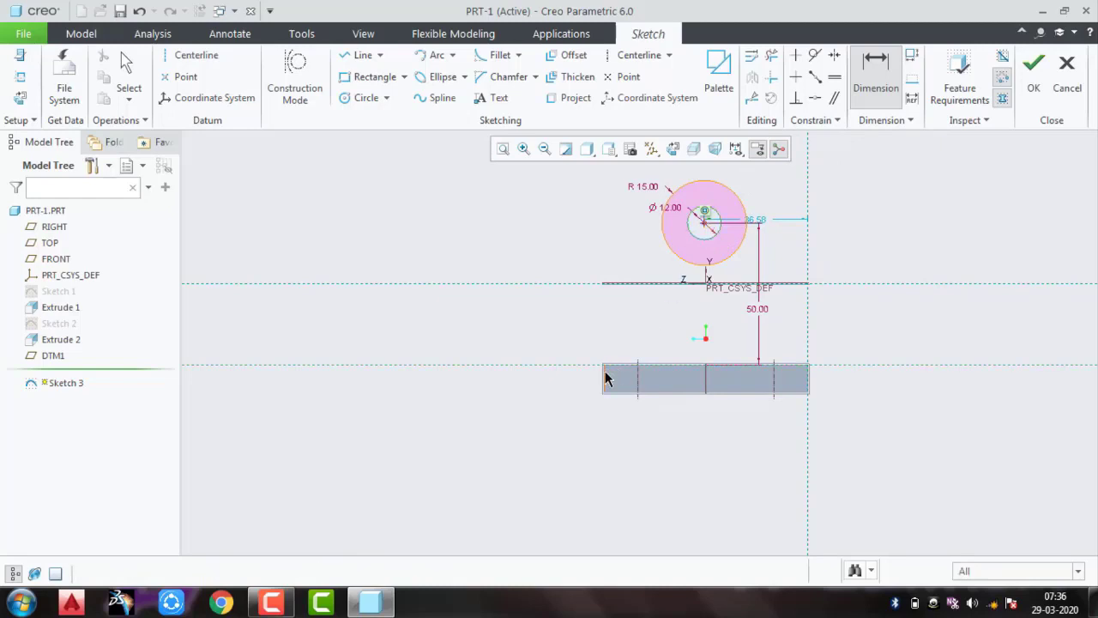
{"action": "left_click", "coordinate": [605, 378]}
{"action": "middle_click", "coordinate": [613, 238]}
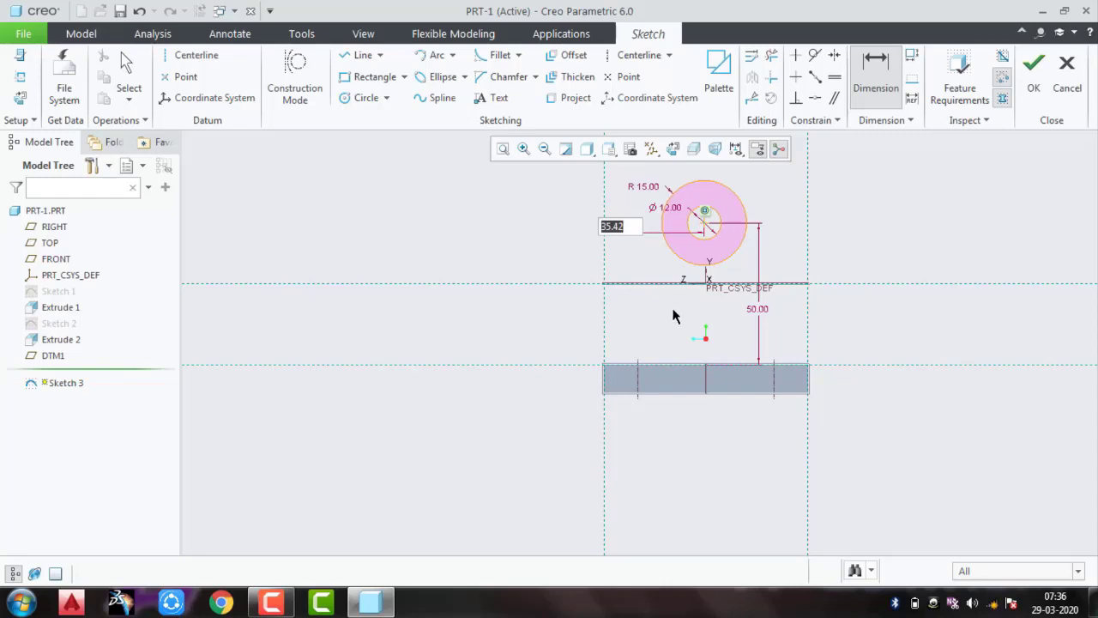
{"action": "type", "text": "30"}
{"action": "key", "text": "Return"}
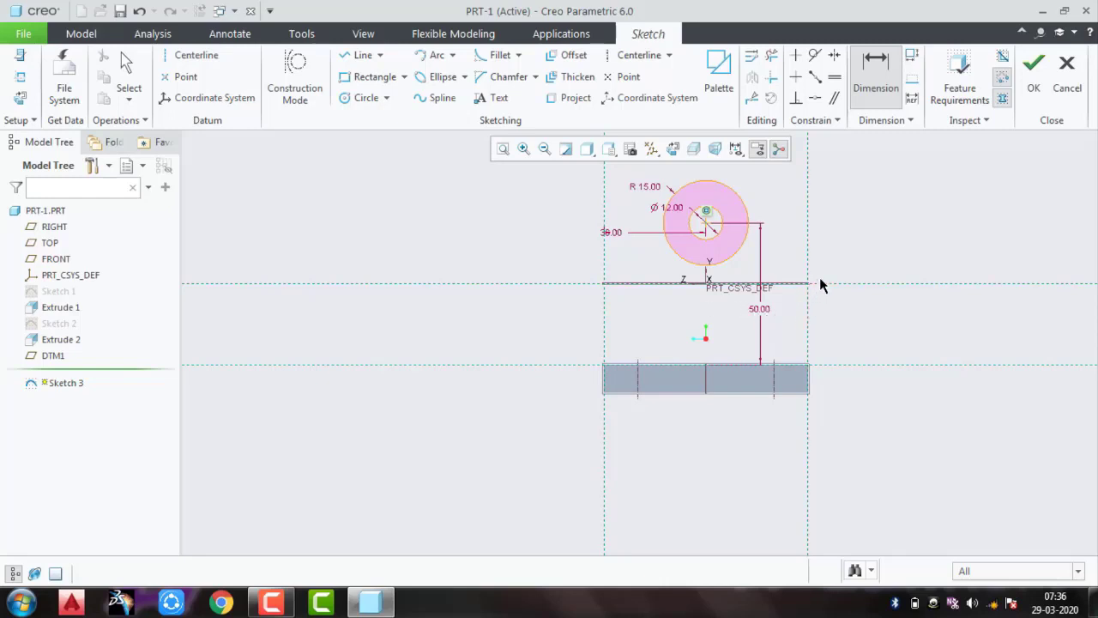
Step: Accept Sketch 3 and start extruding it in the flipped direction
{"action": "left_click", "coordinate": [1034, 78]}
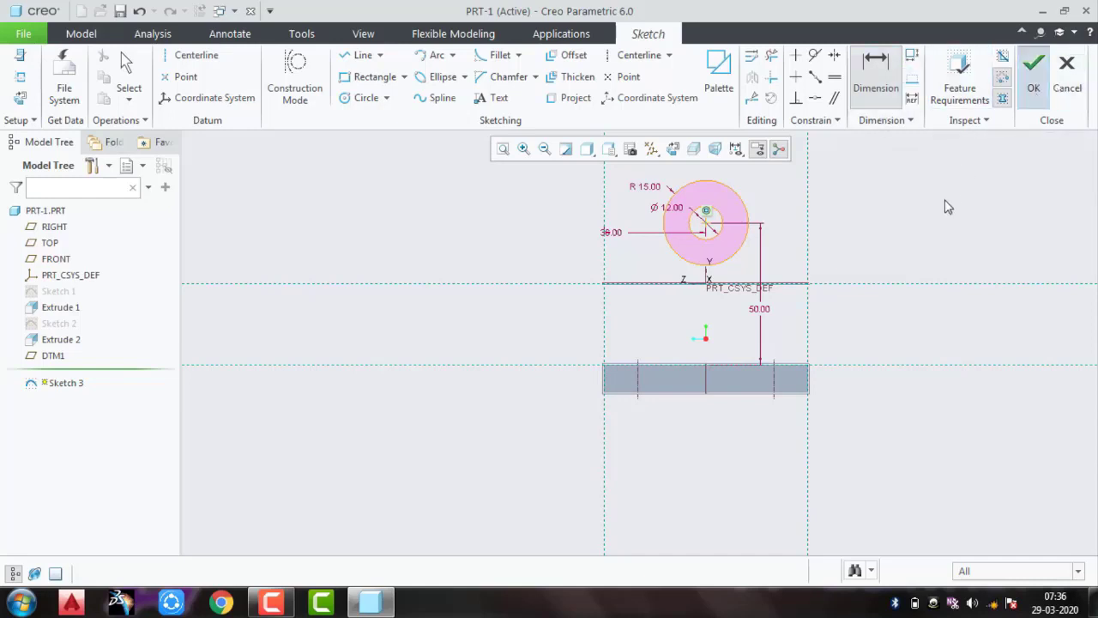
{"action": "middle_click_drag", "start_coordinate": [794, 326], "coordinate": [737, 352]}
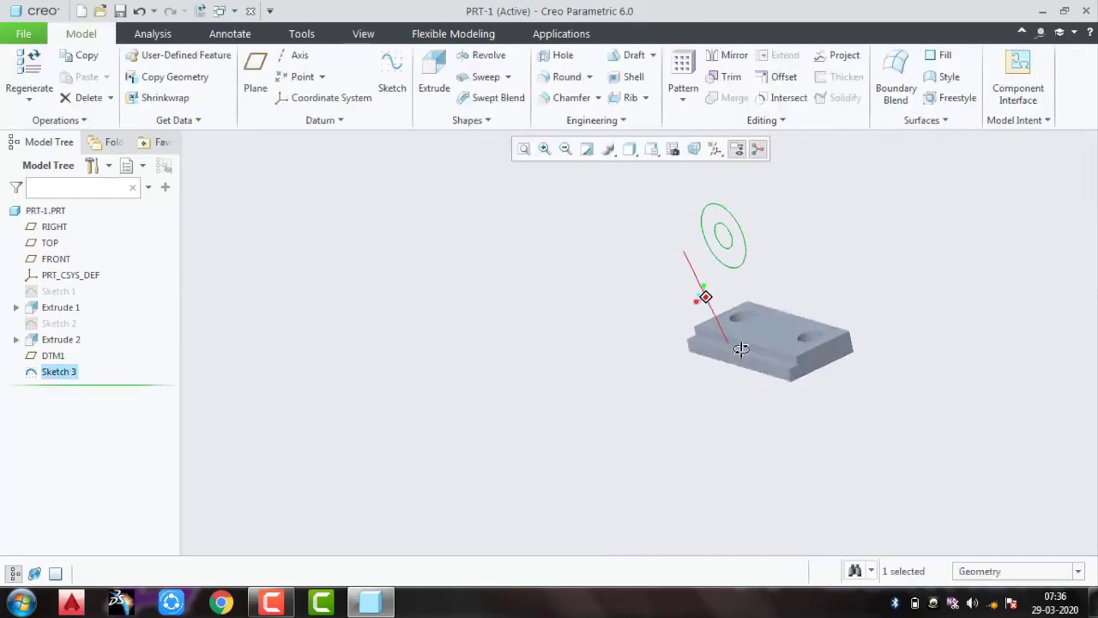
{"action": "left_click", "coordinate": [432, 79]}
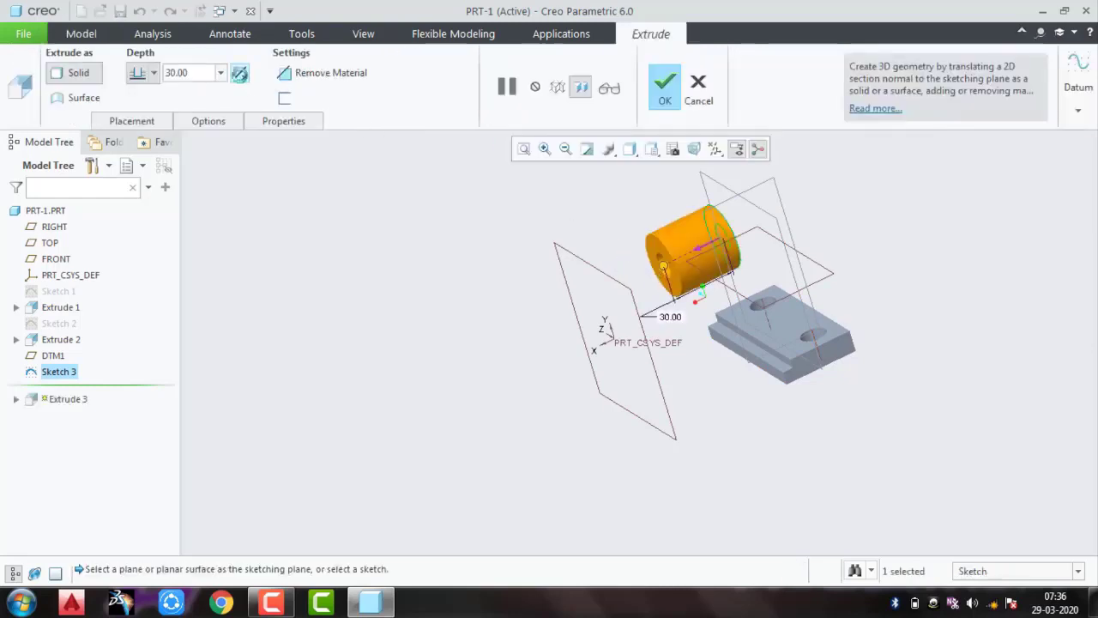
{"action": "left_click", "coordinate": [239, 72]}
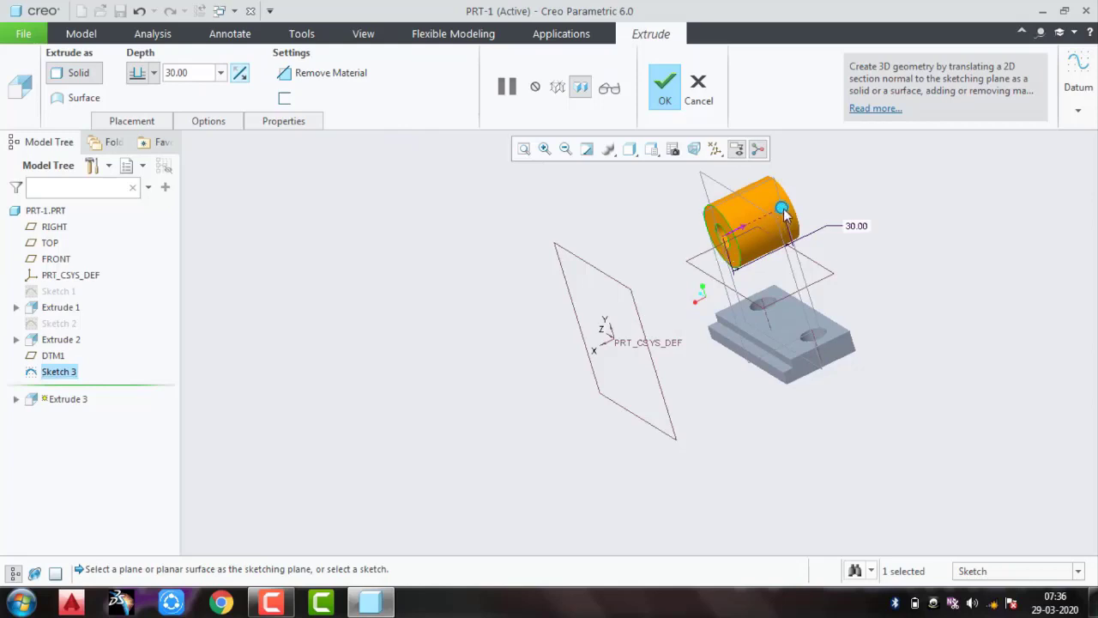
{"action": "left_click_drag", "start_coordinate": [783, 214], "coordinate": [748, 228]}
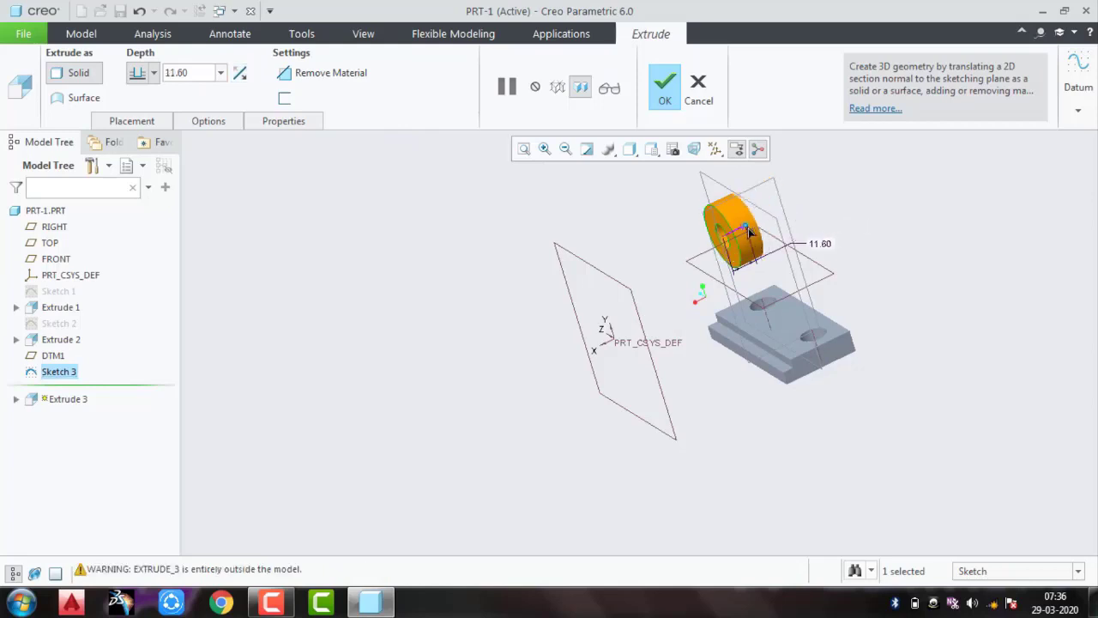
Step: Make Side 2 blind, set depths 8.00 and 5.00, and finish Extrude 3
{"action": "left_click", "coordinate": [208, 121]}
{"action": "left_click", "coordinate": [292, 216]}
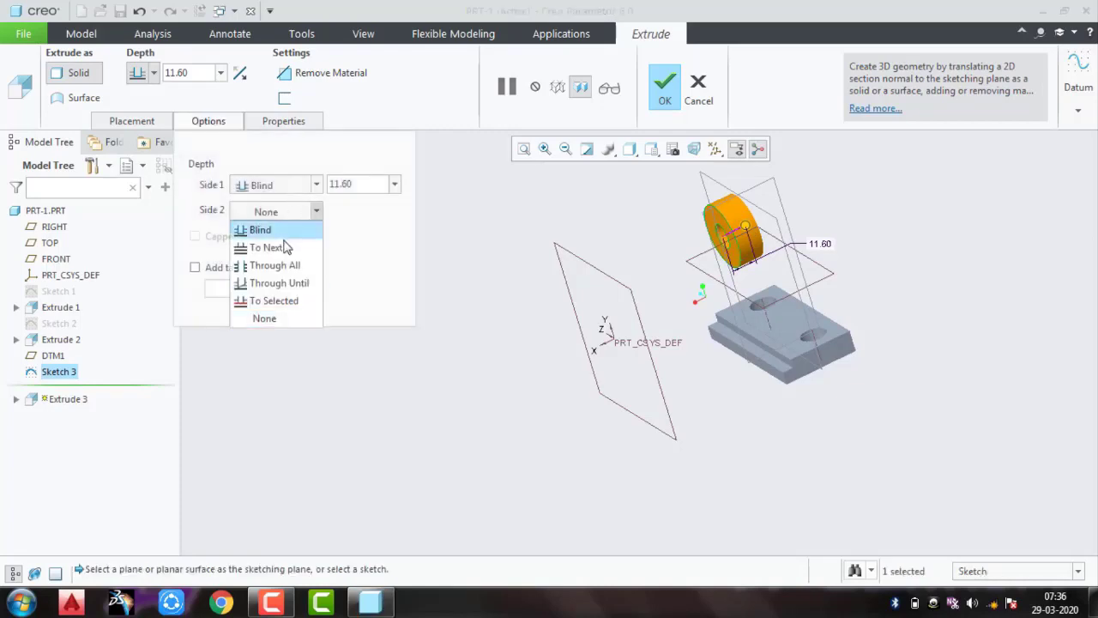
{"action": "left_click", "coordinate": [260, 230]}
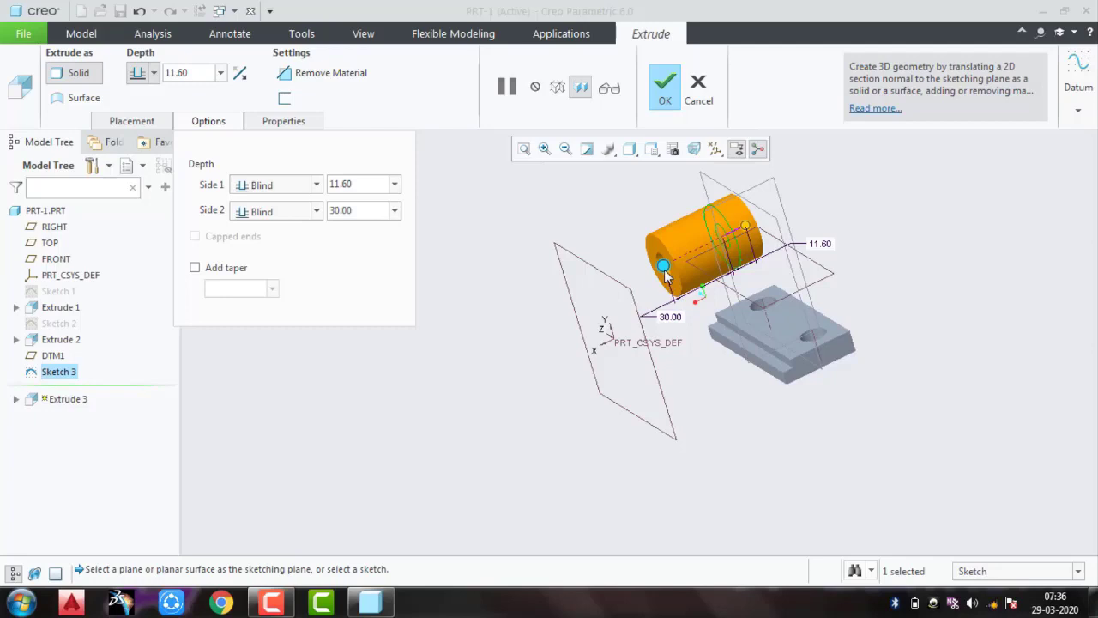
{"action": "left_click_drag", "start_coordinate": [665, 273], "coordinate": [706, 271]}
{"action": "double_click", "coordinate": [362, 211]}
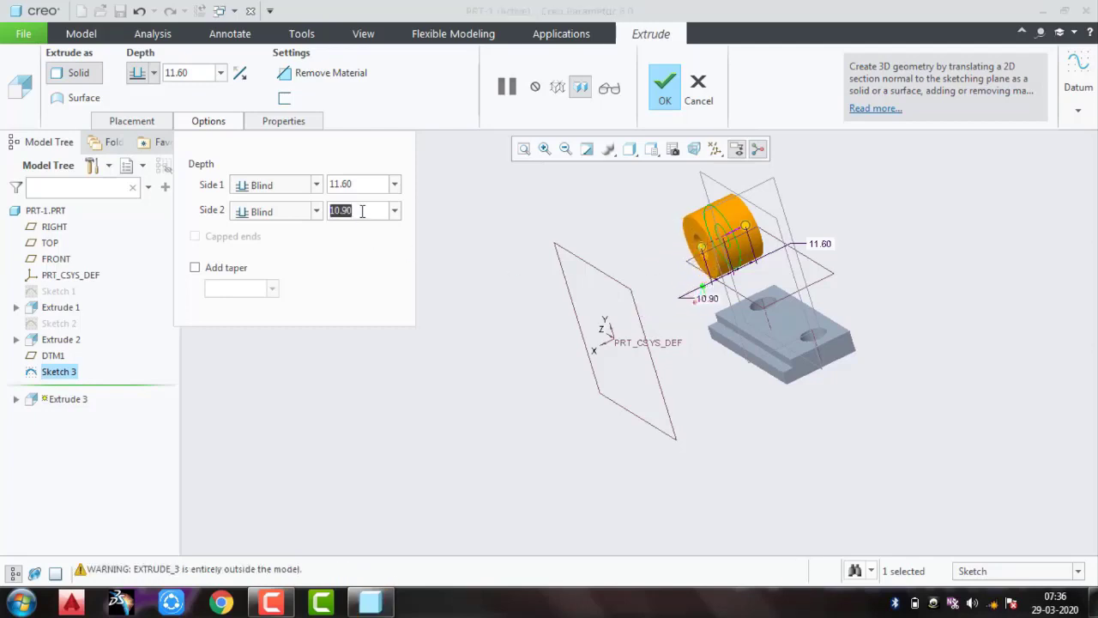
{"action": "type", "text": "5"}
{"action": "key", "text": "Return"}
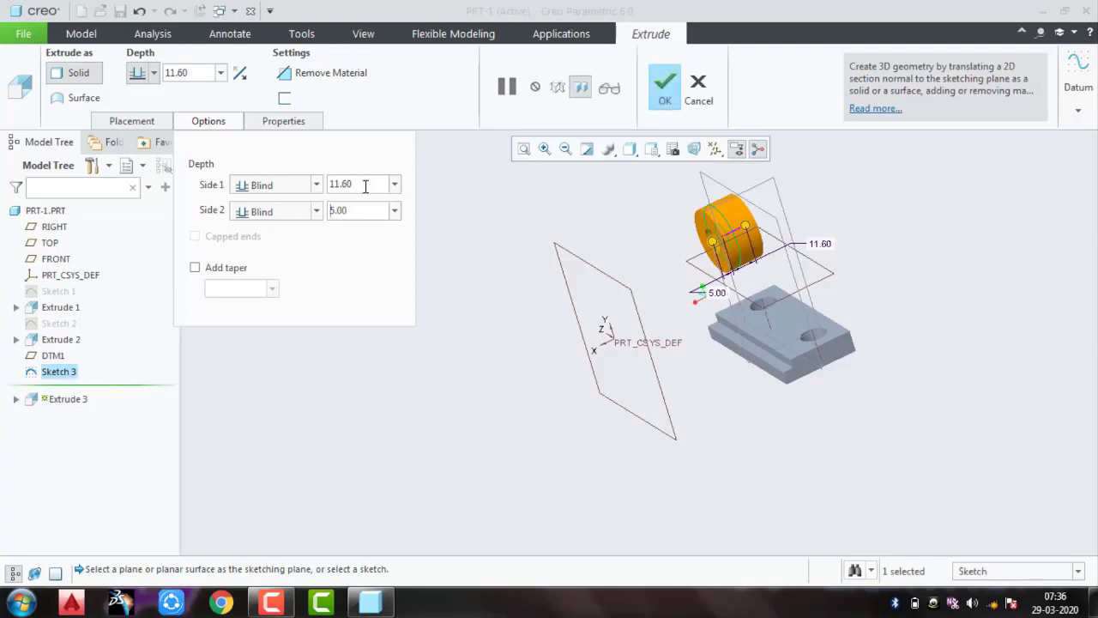
{"action": "double_click", "coordinate": [364, 186]}
{"action": "type", "text": "8"}
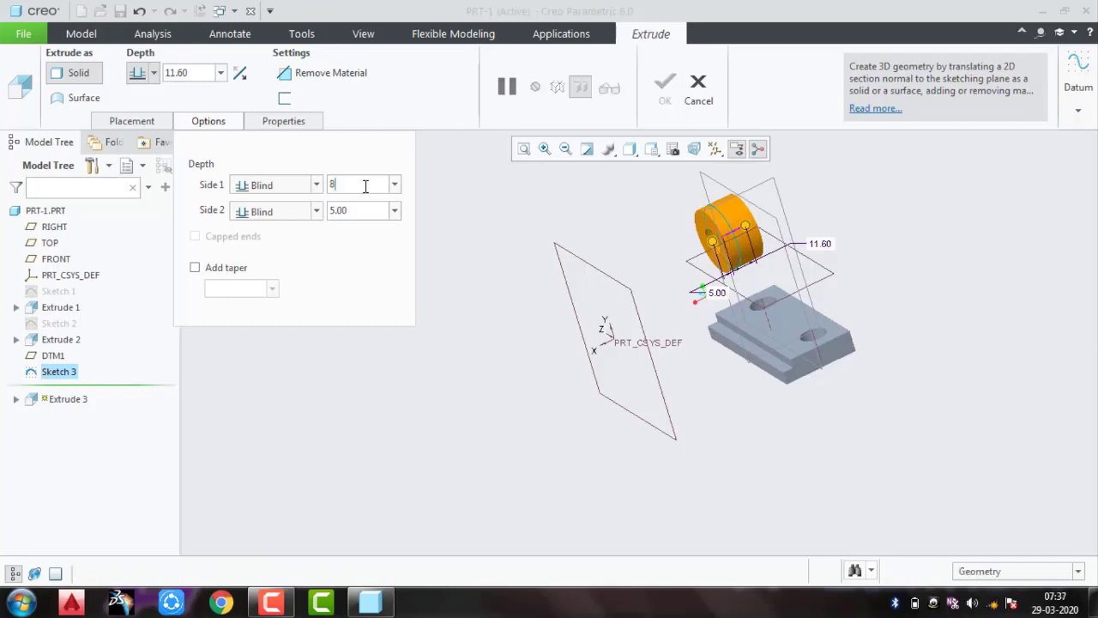
{"action": "key", "text": "Return"}
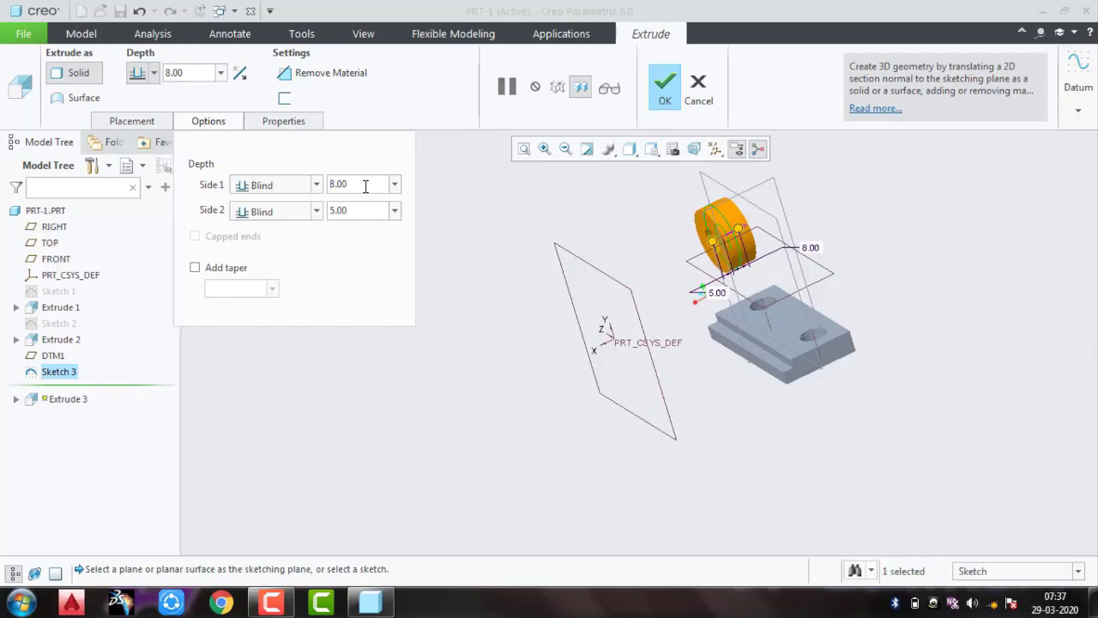
{"action": "left_click", "coordinate": [664, 86]}
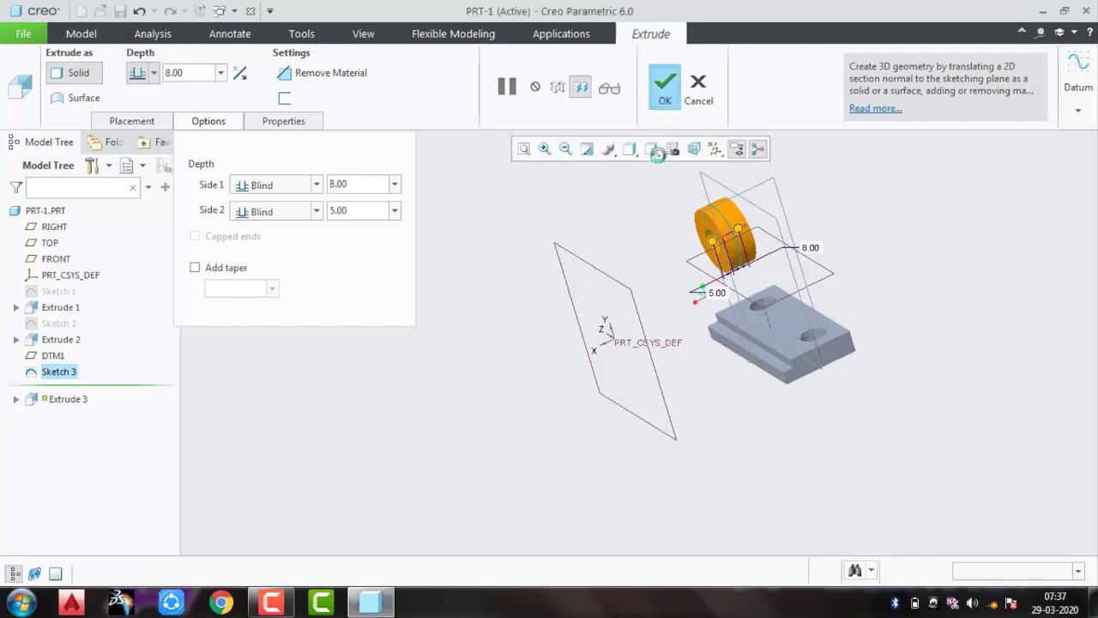
Step: Orbit and zoom toward the cylinder's end, then select its front face
{"action": "left_click", "coordinate": [600, 236]}
{"action": "mouse_move", "coordinate": [480, 253]}
{"action": "middle_mouse_down"}
{"action": "mouse_move", "coordinate": [524, 227]}
{"action": "mouse_move", "coordinate": [519, 236]}
{"action": "middle_mouse_up"}
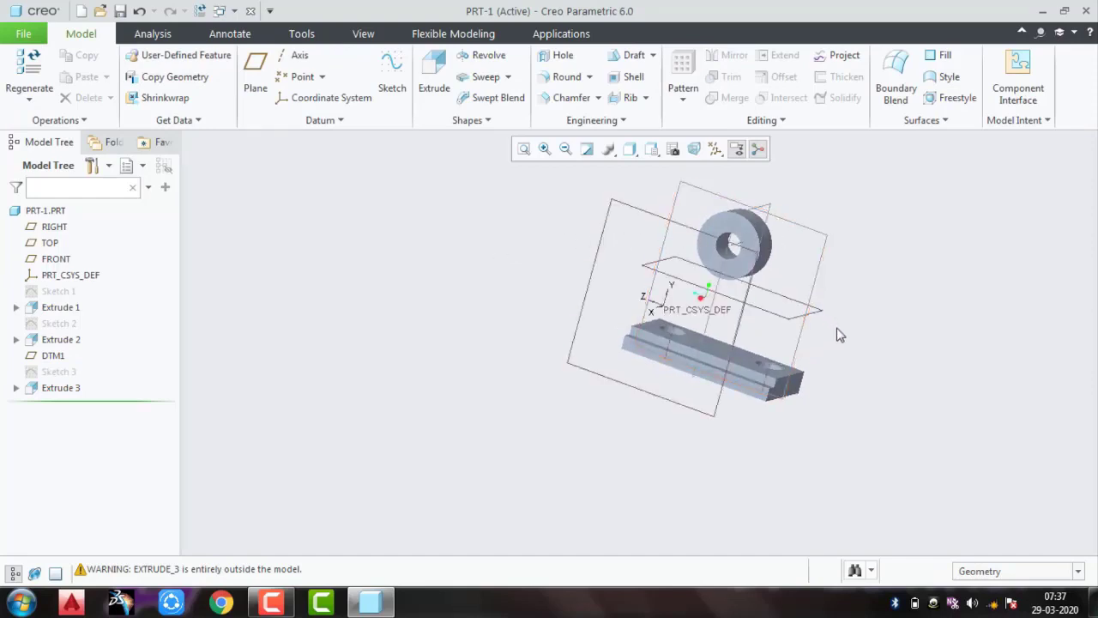
{"action": "middle_click_drag", "start_coordinate": [839, 335], "coordinate": [803, 342]}
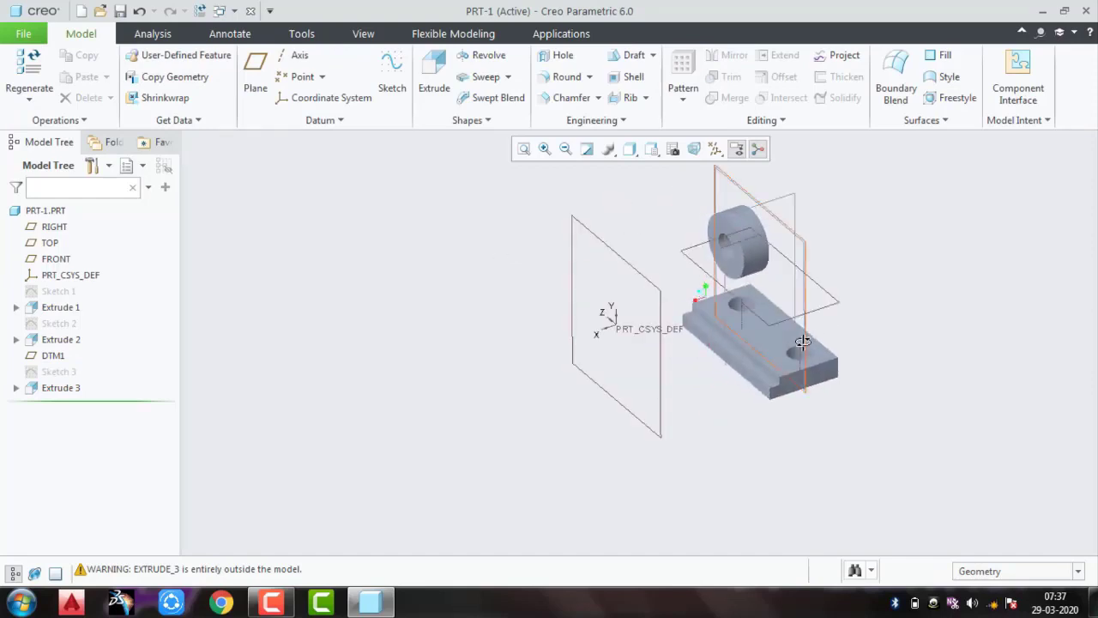
{"action": "scroll", "coordinate": [770, 246], "scroll_direction": "down", "scroll_amount": 2}
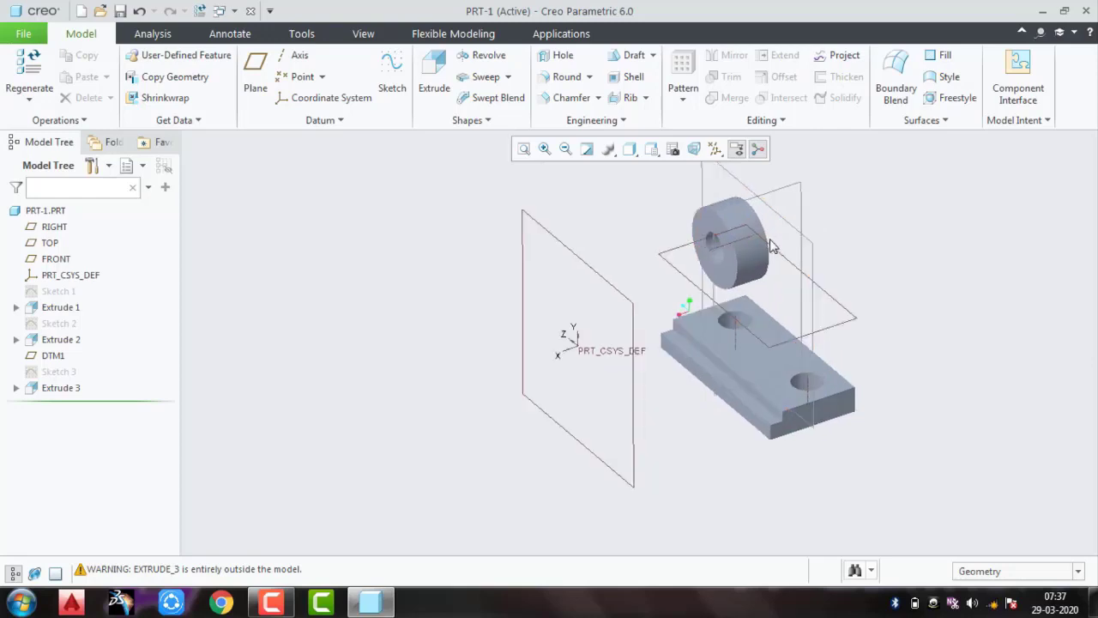
{"action": "scroll", "coordinate": [771, 246], "scroll_direction": "down", "scroll_amount": 2}
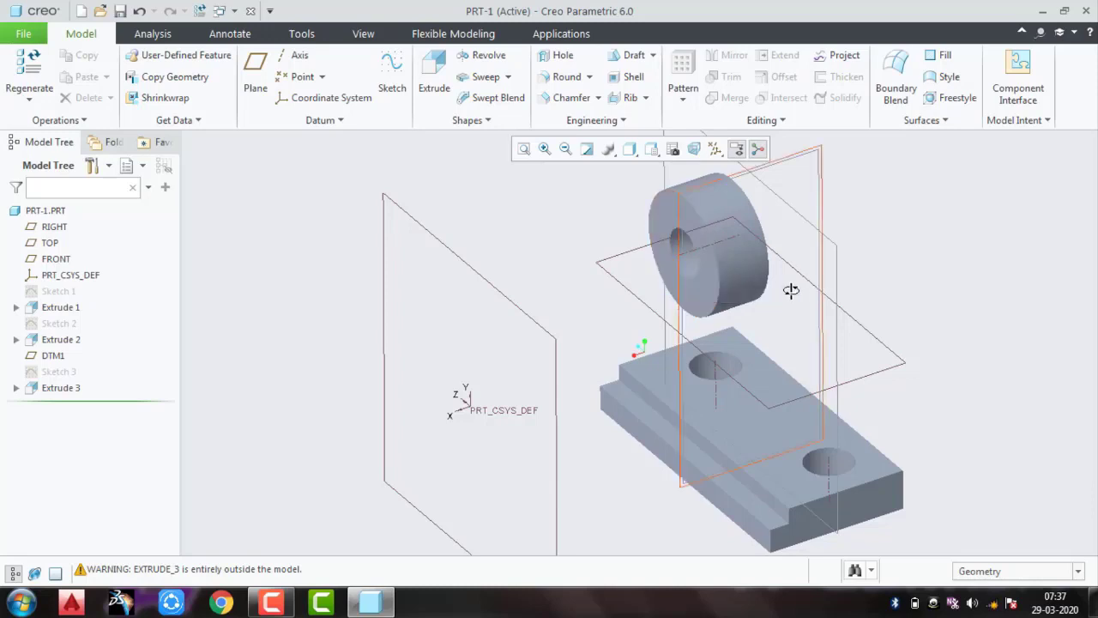
{"action": "middle_click_drag", "start_coordinate": [792, 289], "coordinate": [716, 238]}
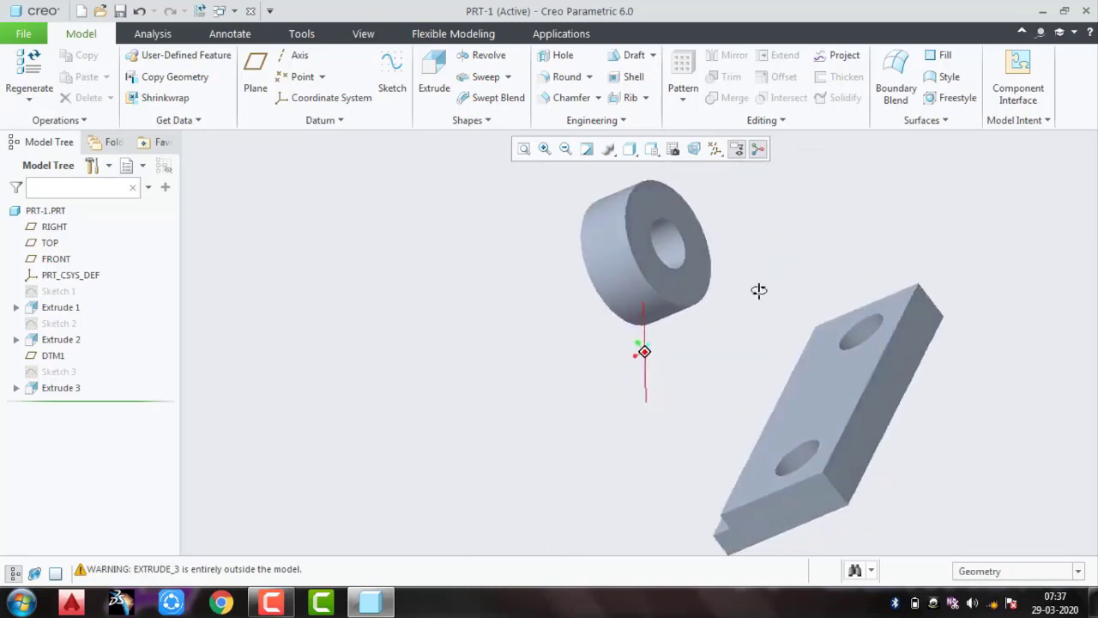
{"action": "left_click", "coordinate": [696, 238]}
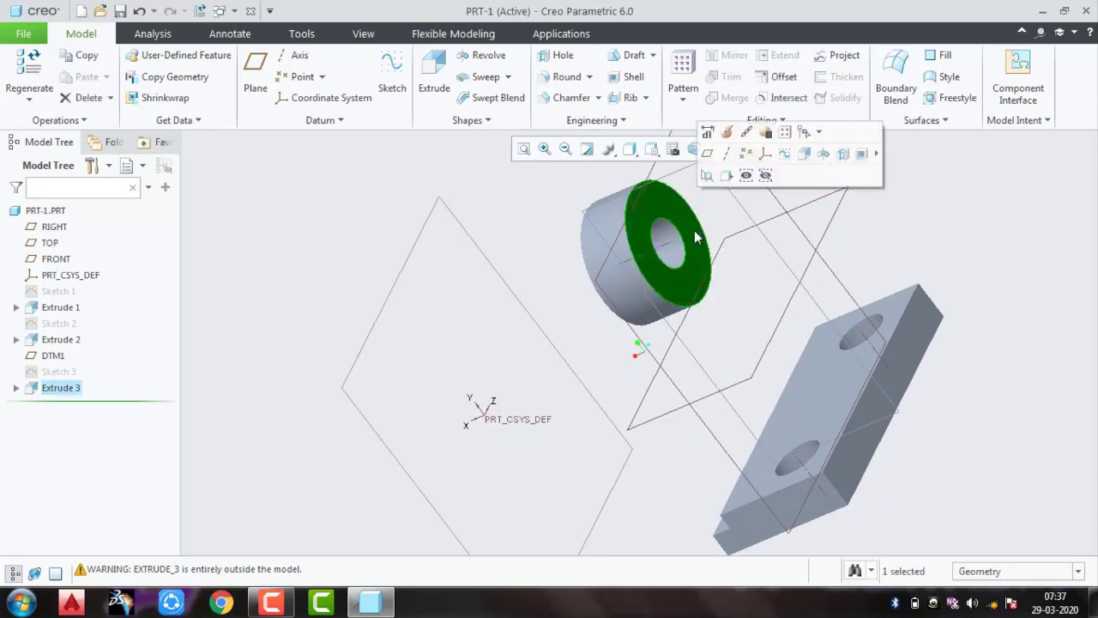
Step: Start a sketch on the cylinder's front face, oriented Right with the view direction flipped
{"action": "left_click", "coordinate": [782, 152]}
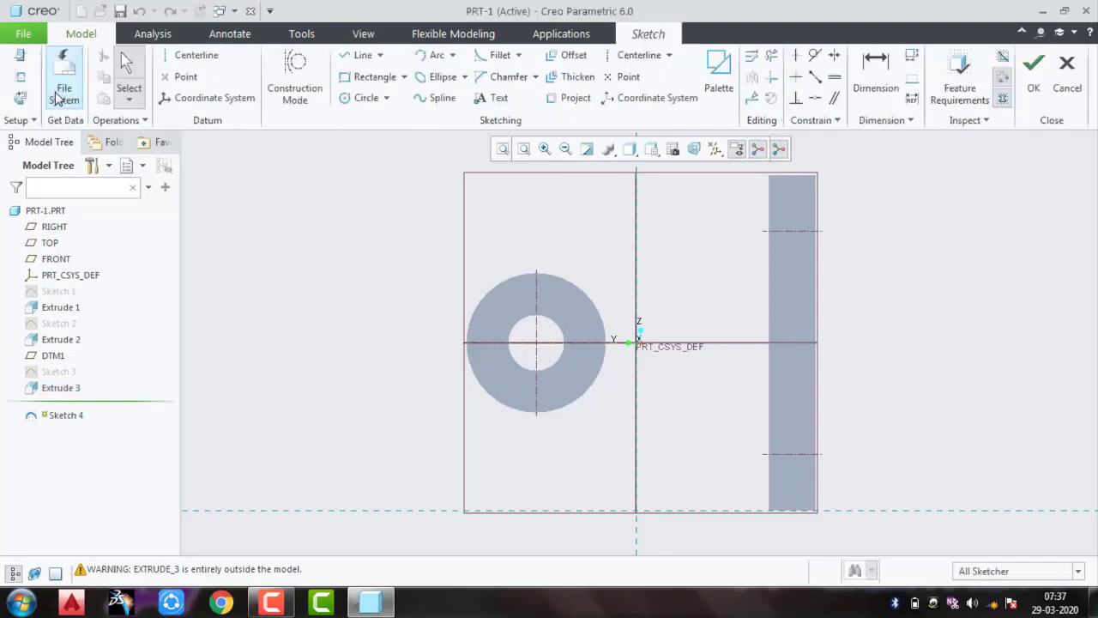
{"action": "left_click", "coordinate": [23, 62]}
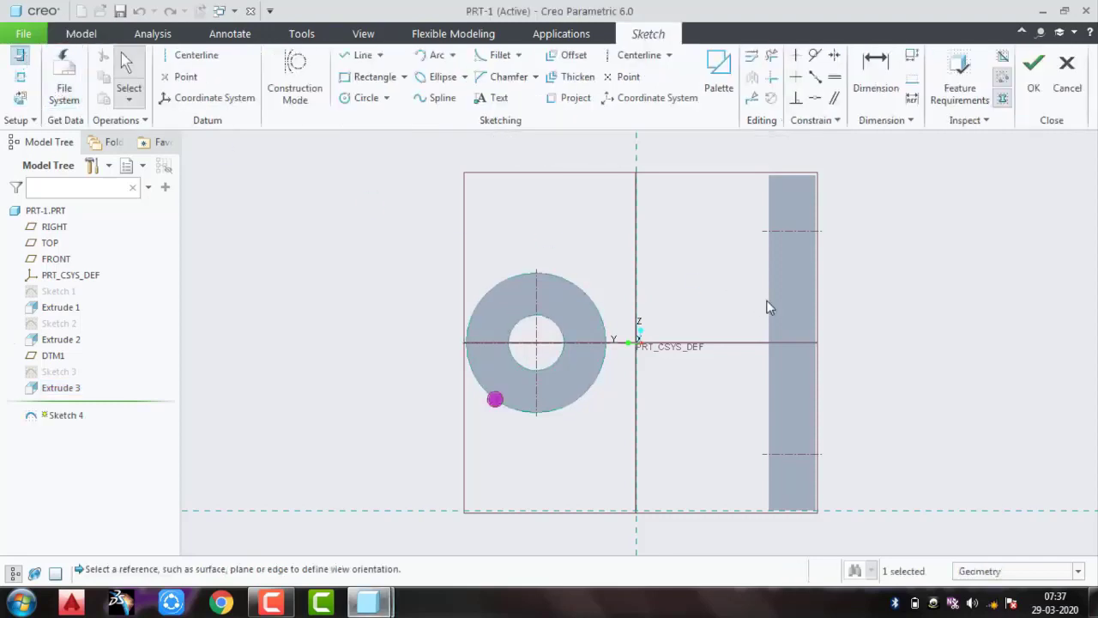
{"action": "left_click", "coordinate": [961, 325]}
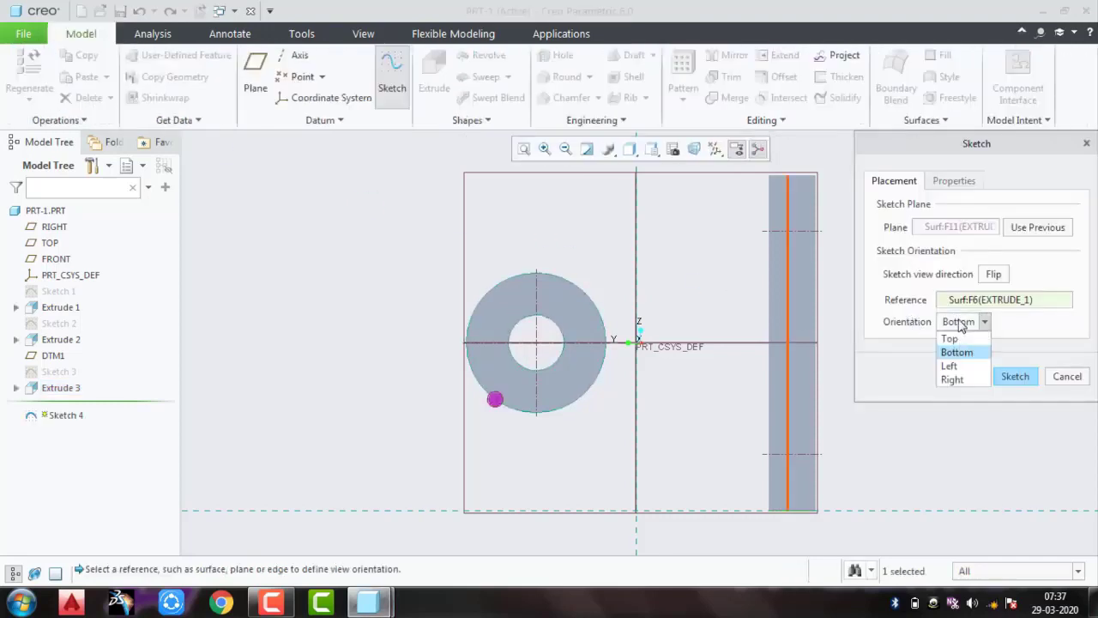
{"action": "left_click", "coordinate": [959, 380]}
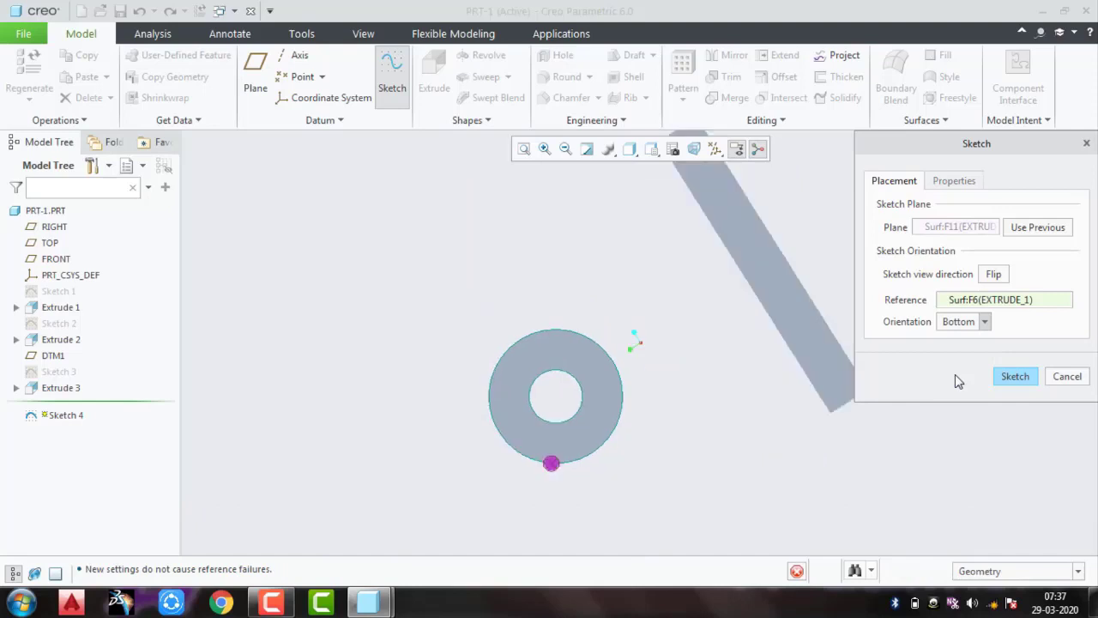
{"action": "left_click", "coordinate": [961, 322]}
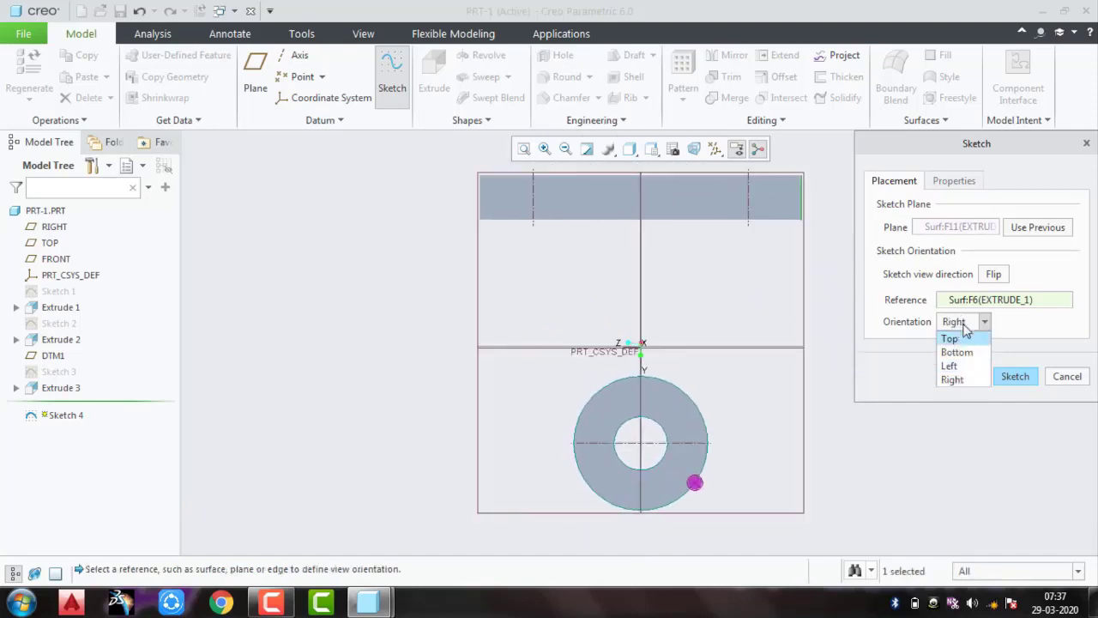
{"action": "left_click", "coordinate": [964, 324]}
{"action": "left_click", "coordinate": [993, 273]}
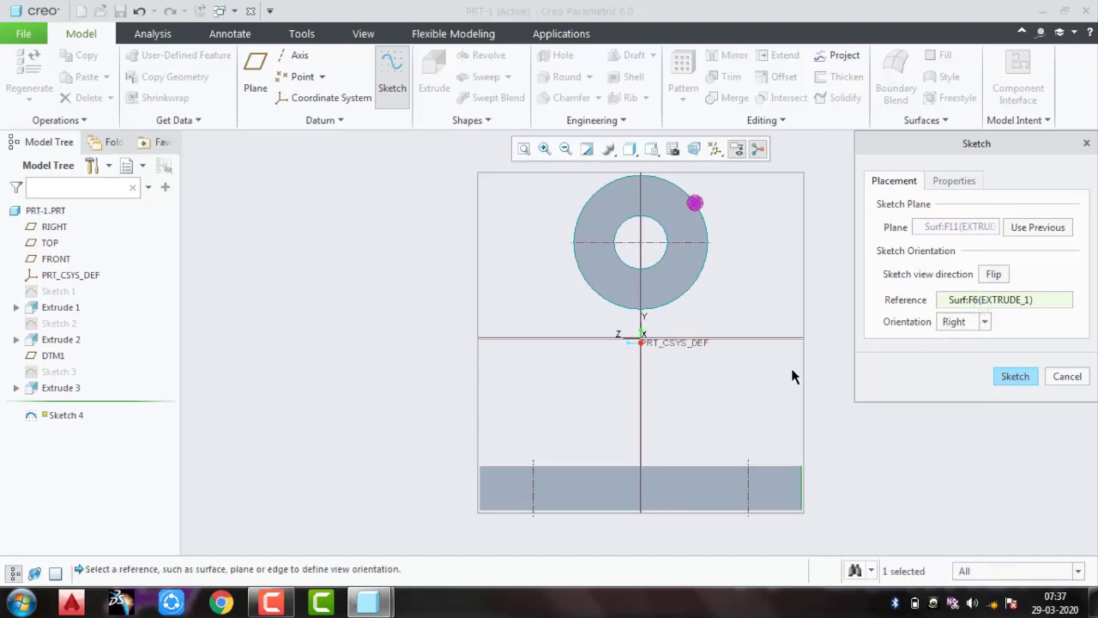
{"action": "left_click", "coordinate": [1014, 377]}
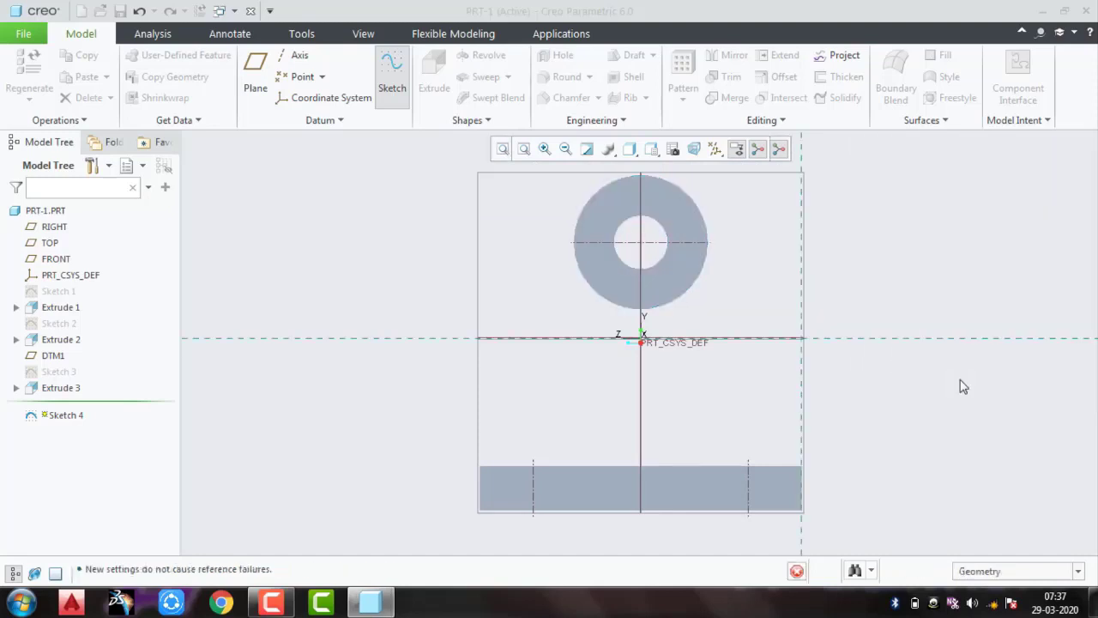
Step: Reopen sketch setup, try Top and Bottom orientations, settle on Right, and flip the view direction
{"action": "mouse_move", "coordinate": [937, 390]}
{"action": "middle_mouse_down"}
{"action": "mouse_move", "coordinate": [921, 406]}
{"action": "mouse_move", "coordinate": [939, 398]}
{"action": "middle_mouse_up"}
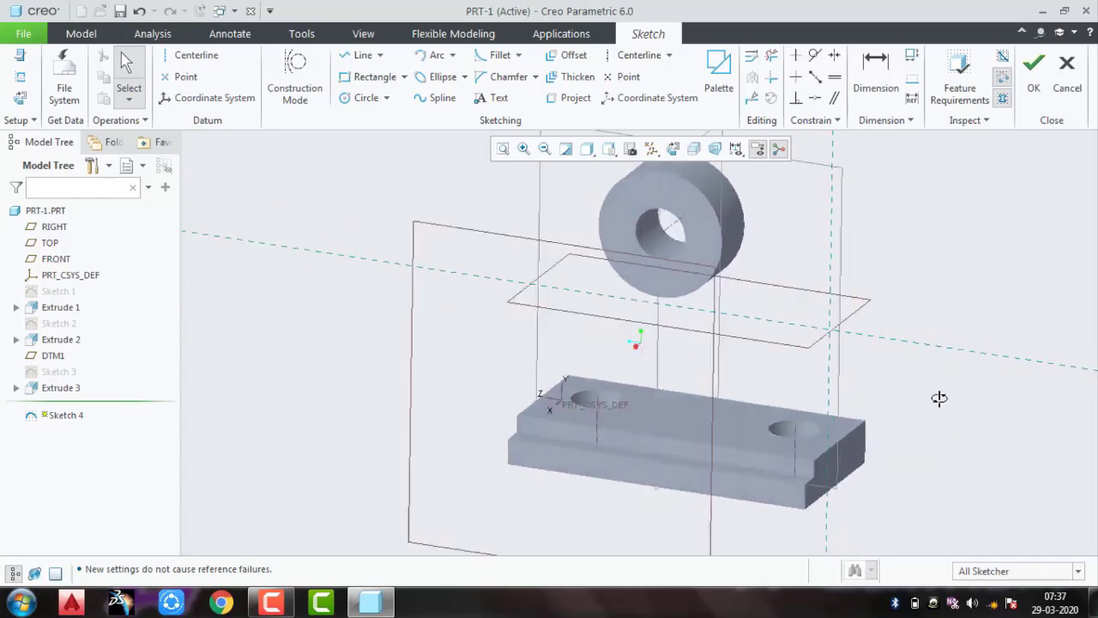
{"action": "left_click", "coordinate": [20, 57]}
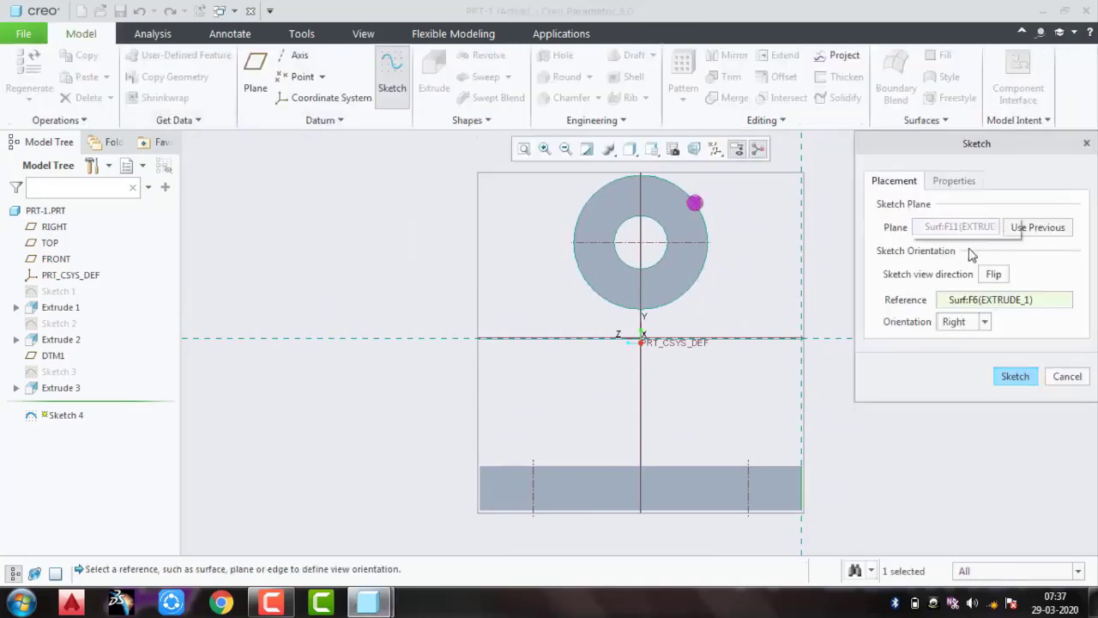
{"action": "left_click", "coordinate": [983, 323]}
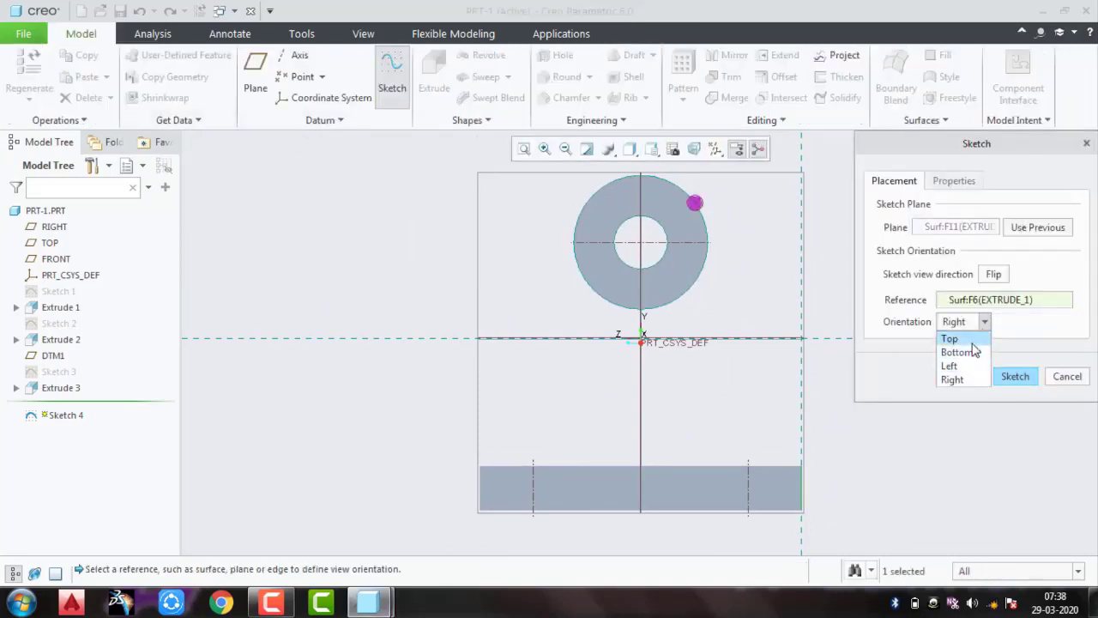
{"action": "left_click", "coordinate": [972, 341]}
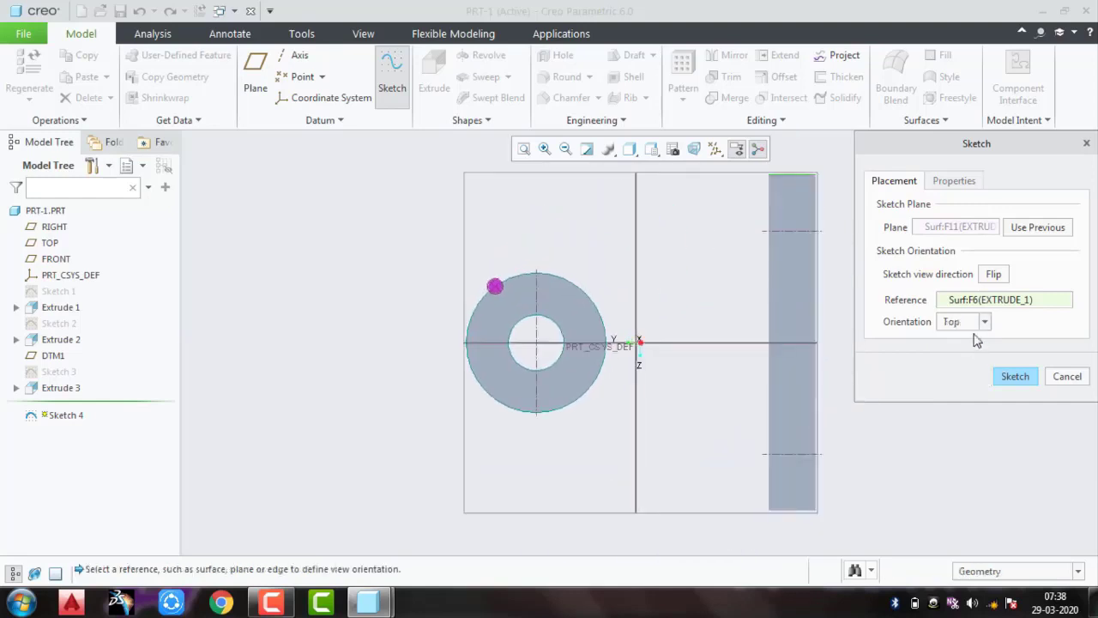
{"action": "left_click", "coordinate": [984, 321]}
{"action": "left_click", "coordinate": [948, 336]}
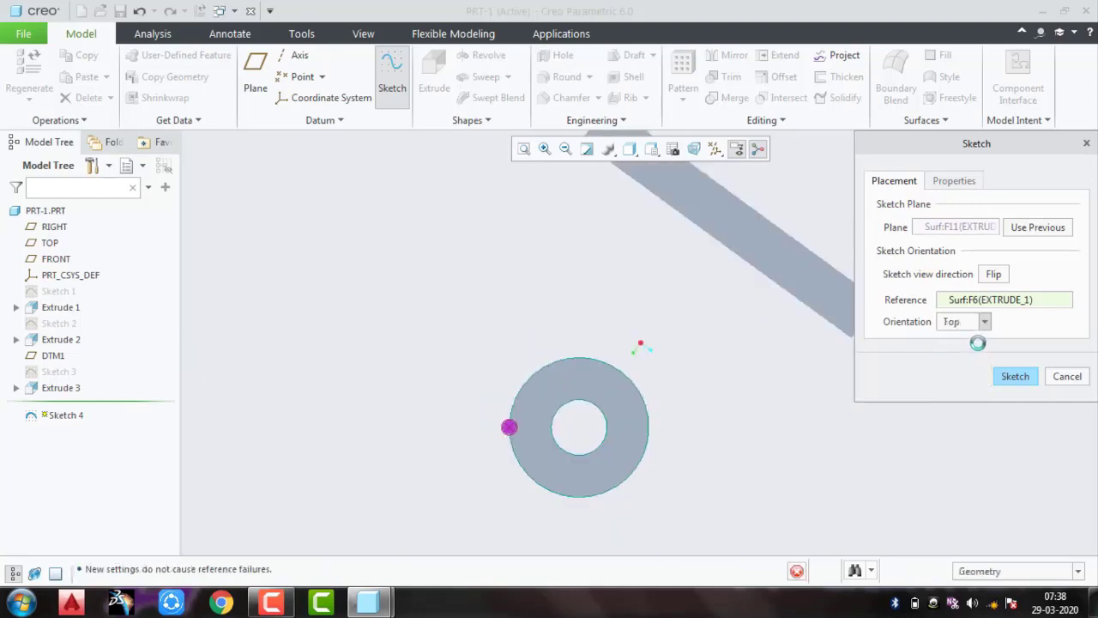
{"action": "left_click", "coordinate": [985, 321]}
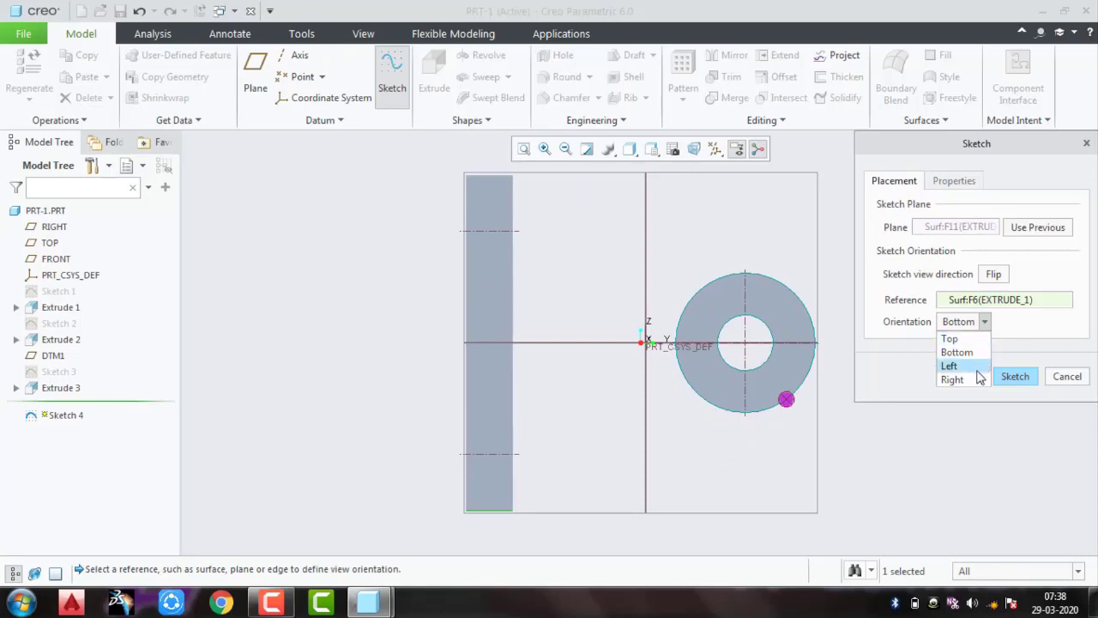
{"action": "left_click", "coordinate": [960, 352]}
{"action": "left_click", "coordinate": [985, 322]}
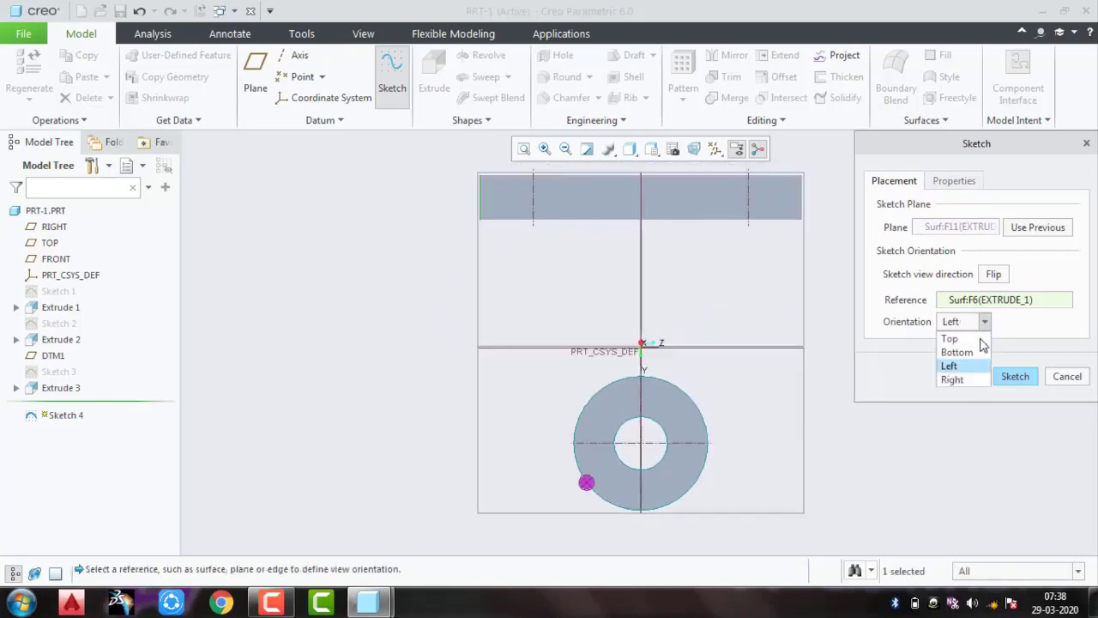
{"action": "left_click", "coordinate": [952, 379]}
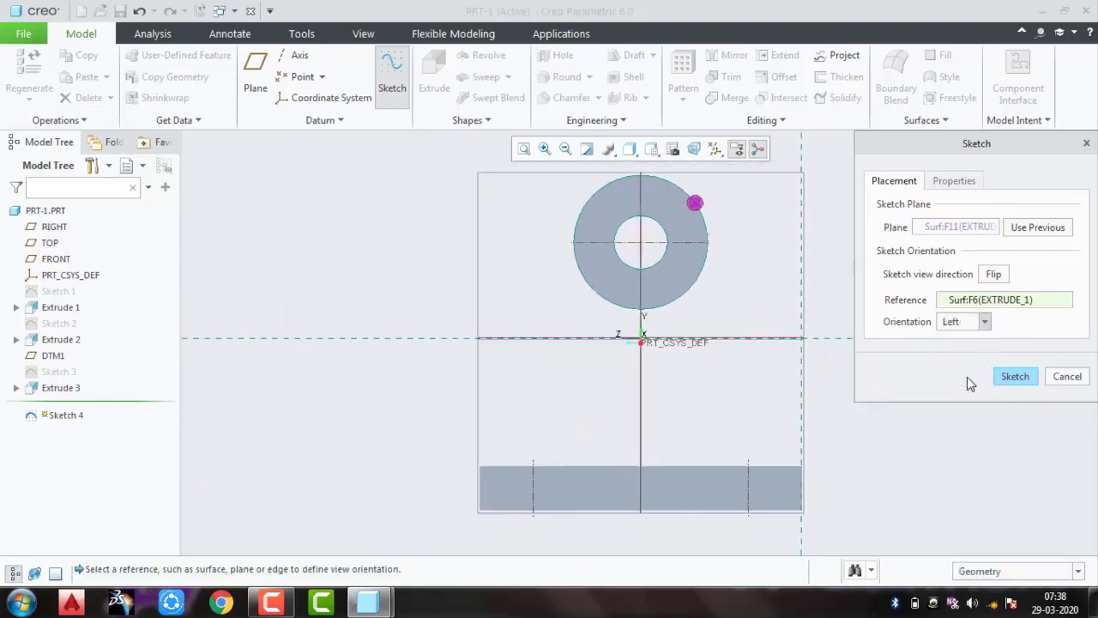
{"action": "left_click", "coordinate": [993, 273]}
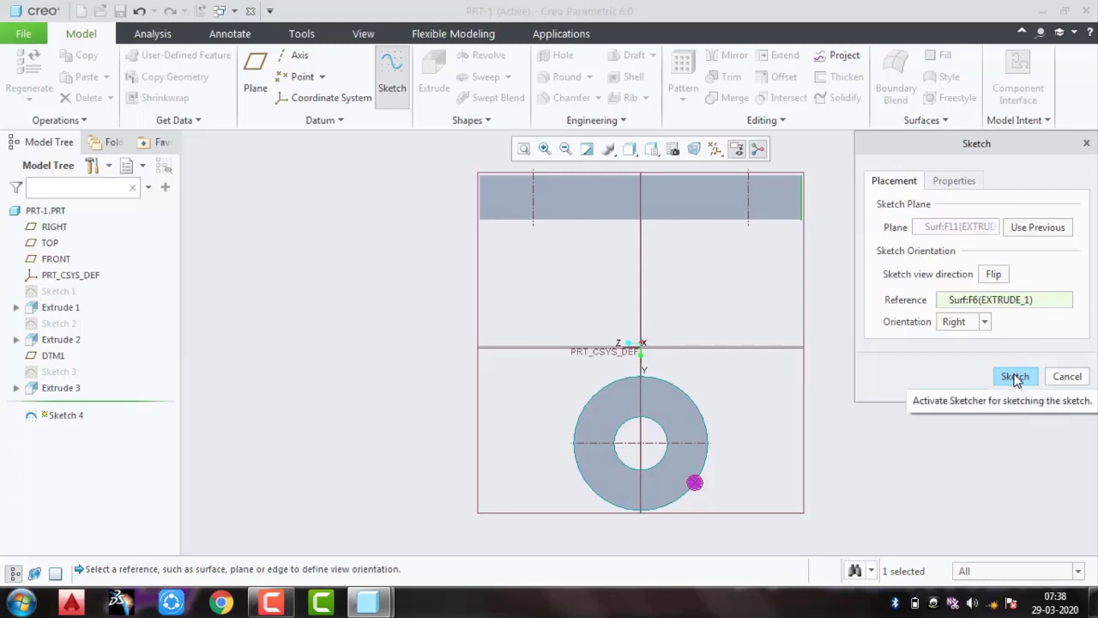
Step: Switch Sketch 4 to Top orientation, flip until the plate is at left, and begin sketching
{"action": "left_click", "coordinate": [1015, 377]}
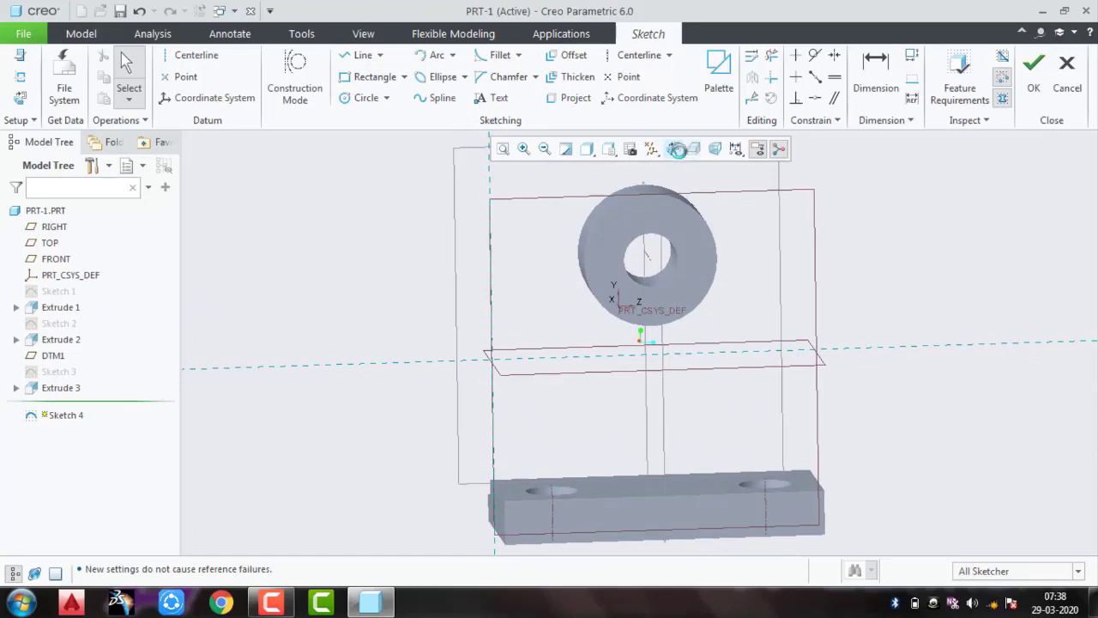
{"action": "left_click", "coordinate": [677, 149]}
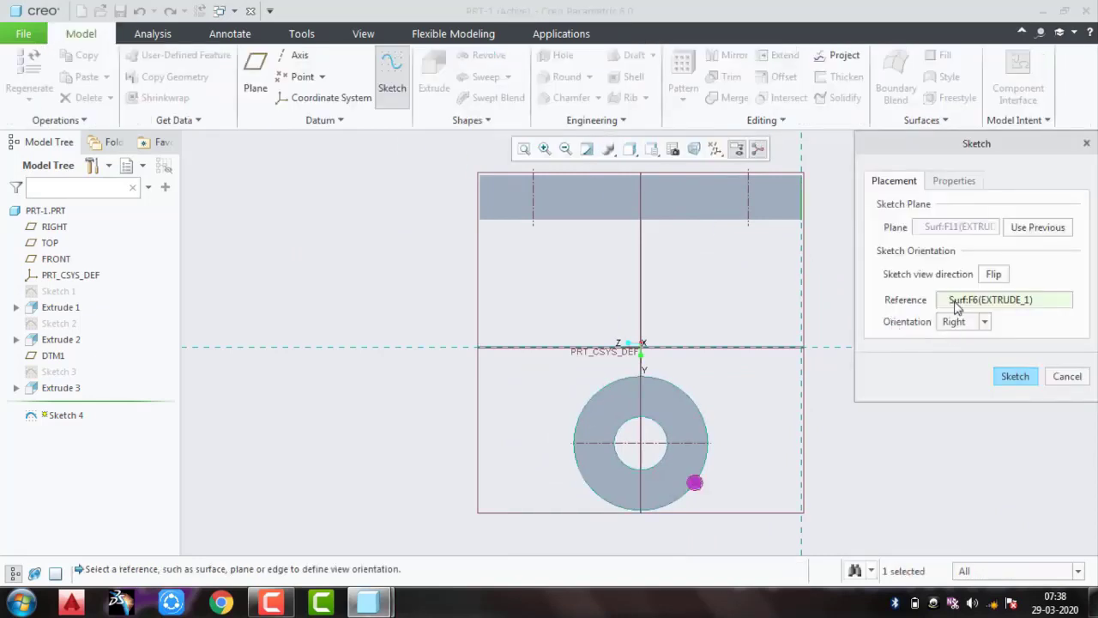
{"action": "left_click", "coordinate": [992, 274]}
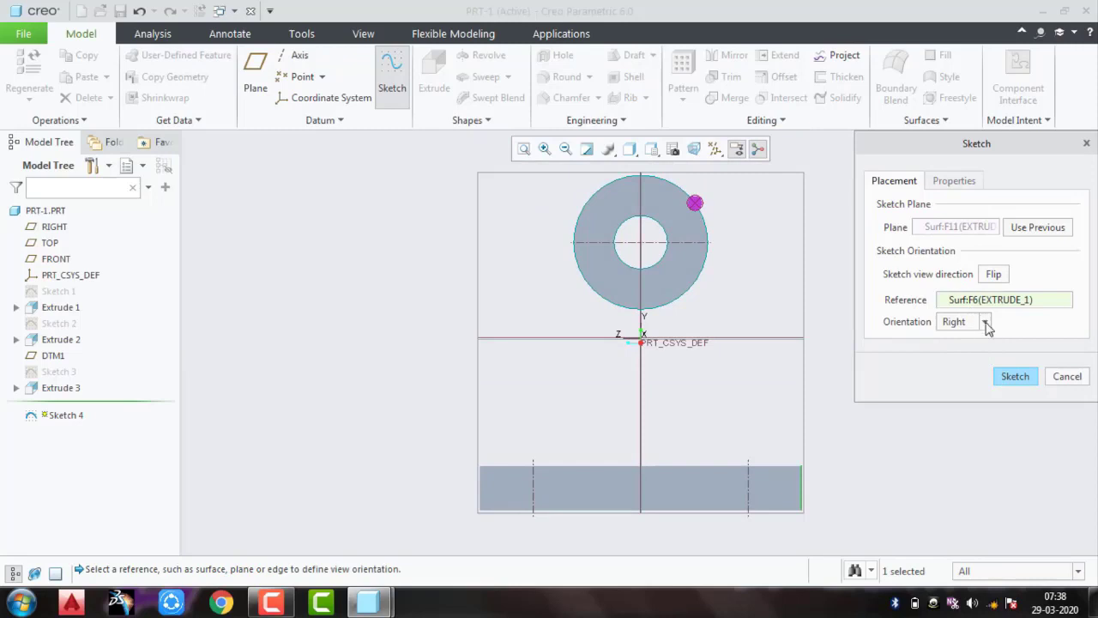
{"action": "left_click", "coordinate": [986, 323]}
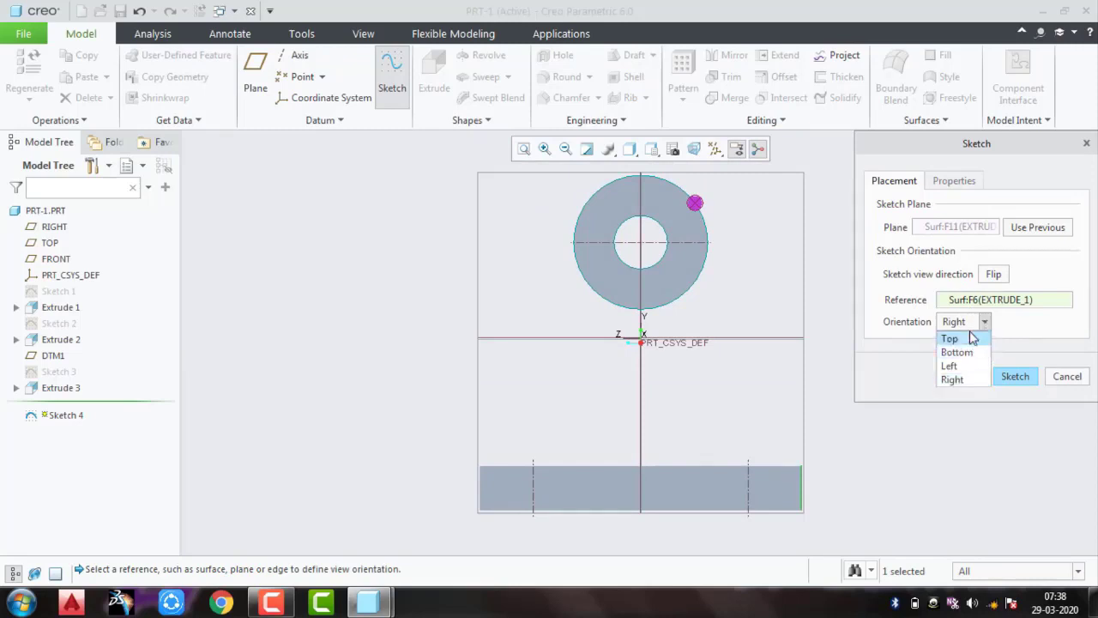
{"action": "left_click", "coordinate": [991, 279]}
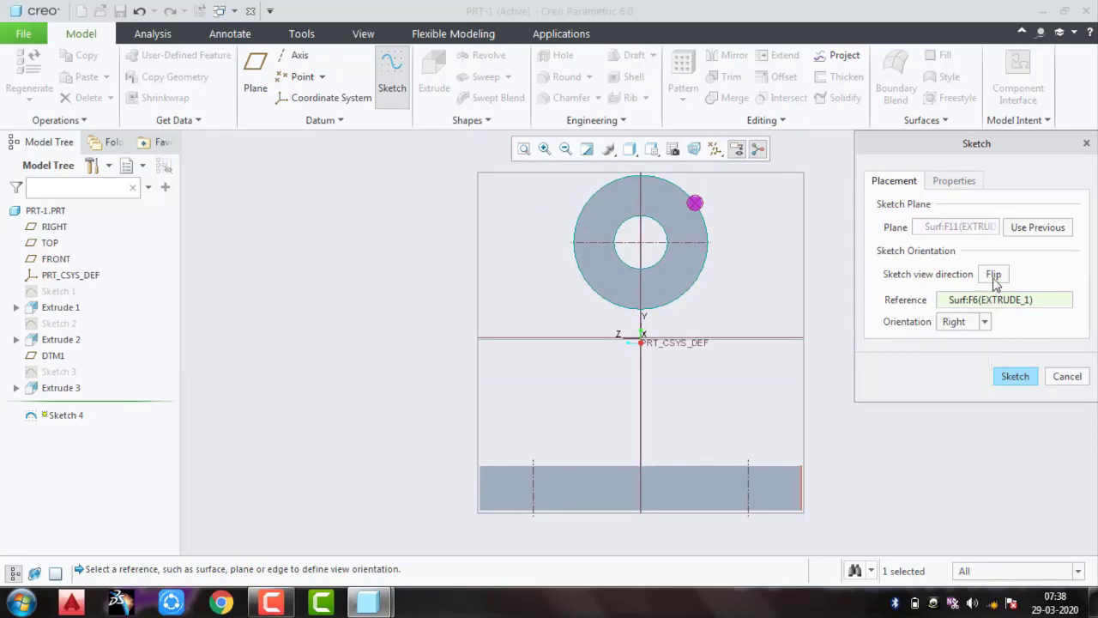
{"action": "left_click", "coordinate": [995, 276]}
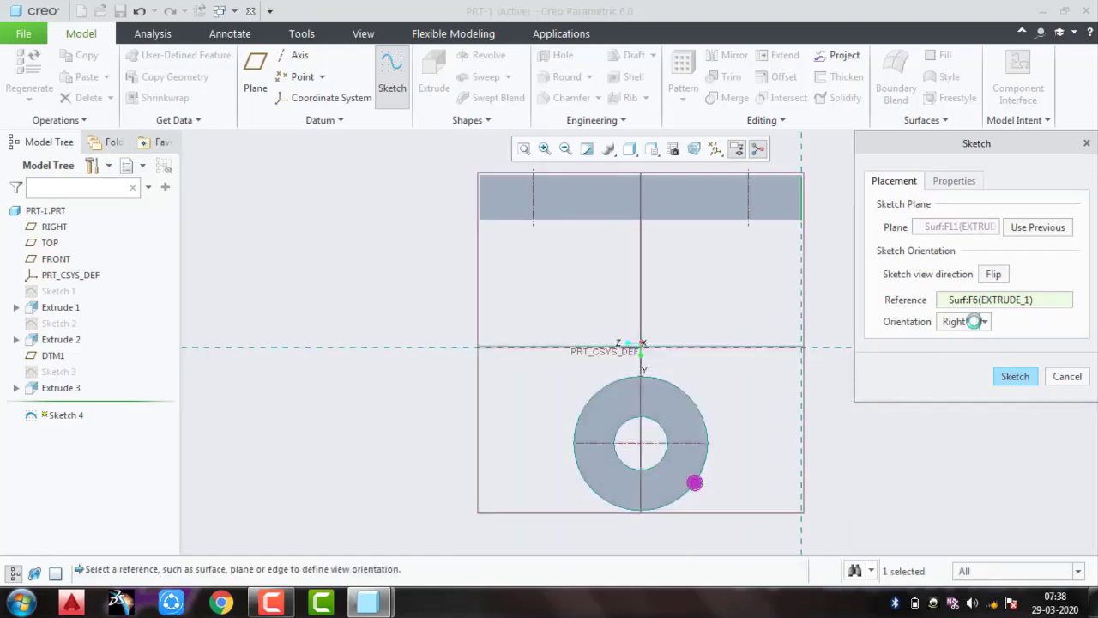
{"action": "left_click", "coordinate": [974, 321]}
{"action": "left_click", "coordinate": [986, 276]}
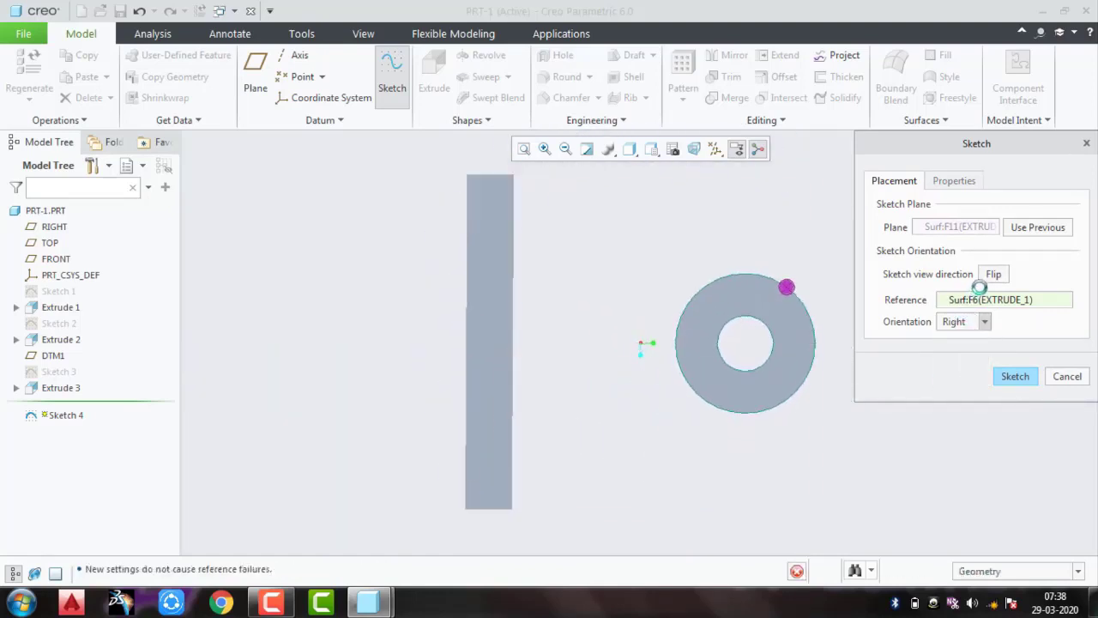
{"action": "left_click", "coordinate": [994, 275]}
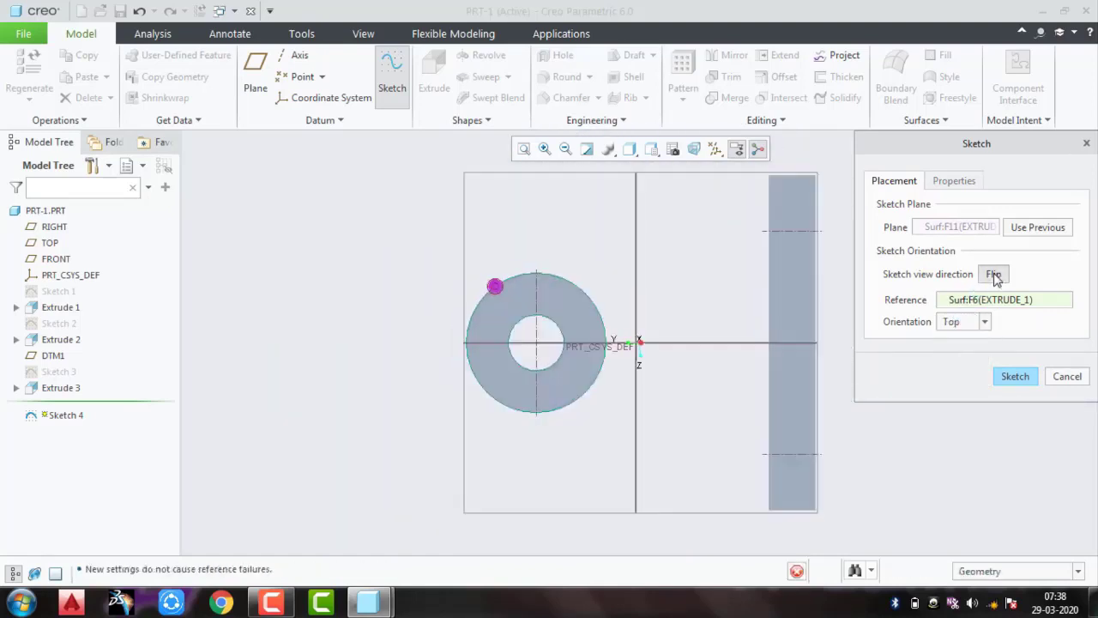
{"action": "left_click", "coordinate": [995, 276]}
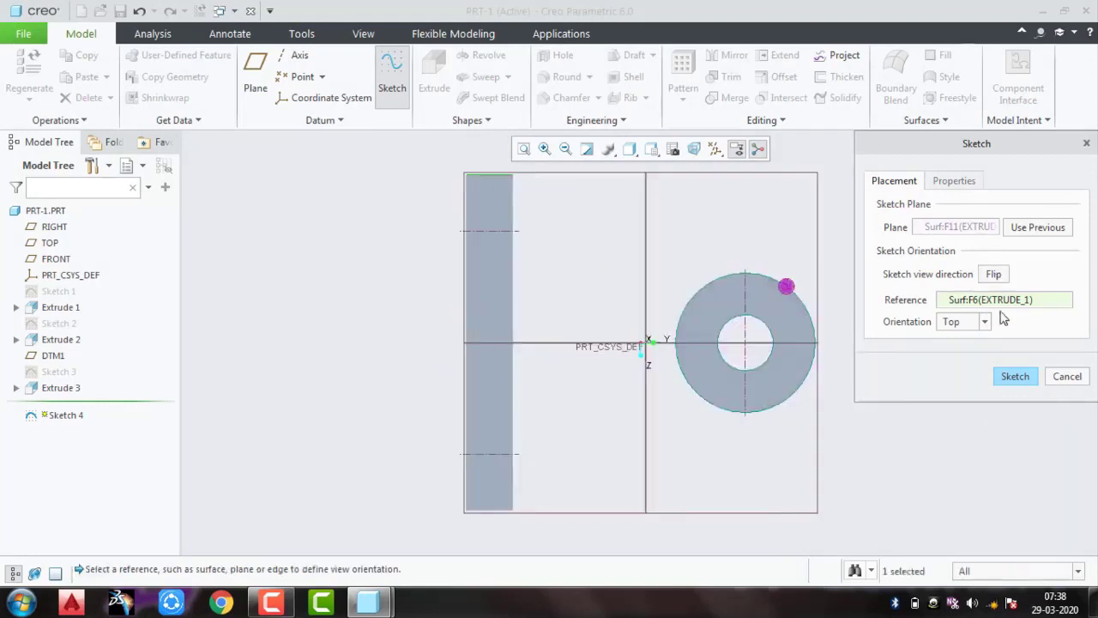
{"action": "left_click", "coordinate": [1013, 376]}
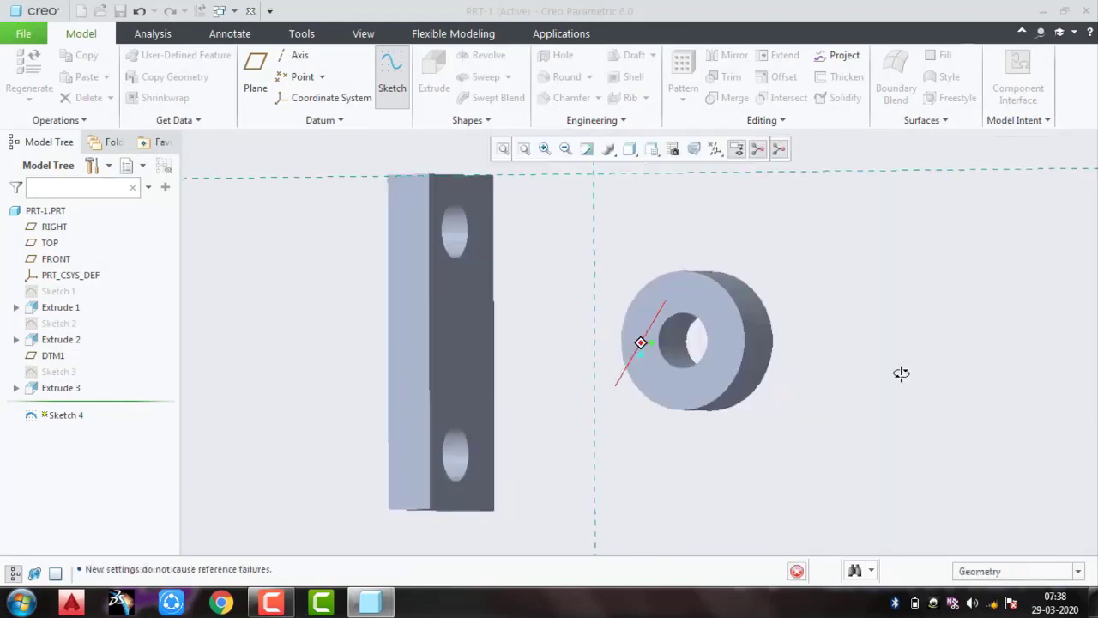
{"action": "mouse_move", "coordinate": [892, 374]}
{"action": "middle_mouse_down"}
{"action": "mouse_move", "coordinate": [841, 385]}
{"action": "mouse_move", "coordinate": [914, 368]}
{"action": "mouse_move", "coordinate": [892, 357]}
{"action": "middle_mouse_up"}
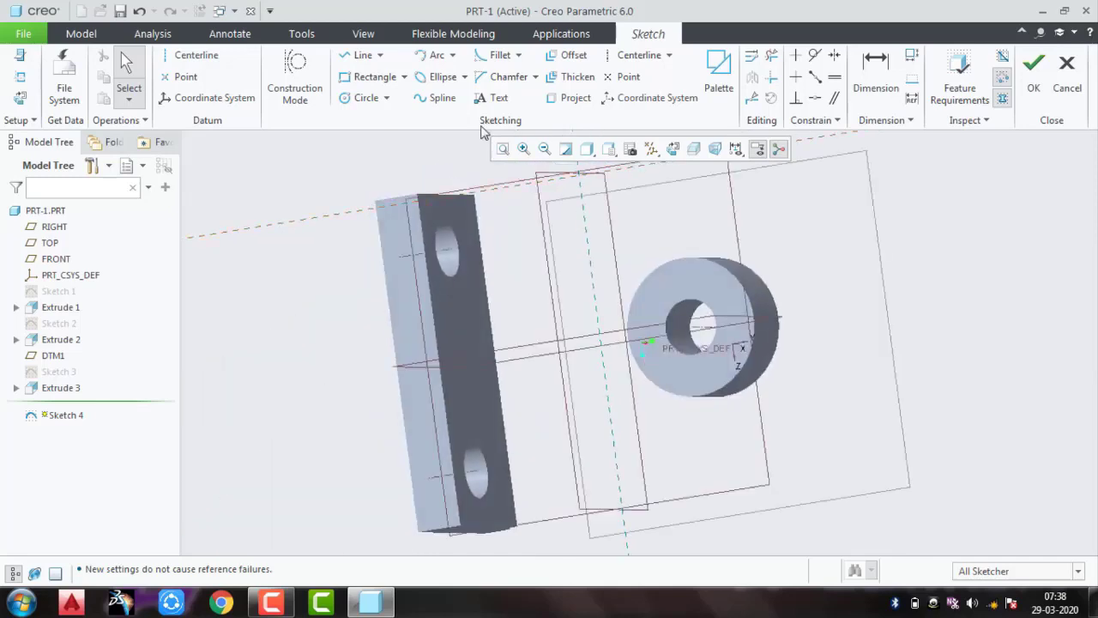
Step: In Sketch View, draw two lines from the base plate tangent to the ring's top and bottom
{"action": "left_click", "coordinate": [674, 149]}
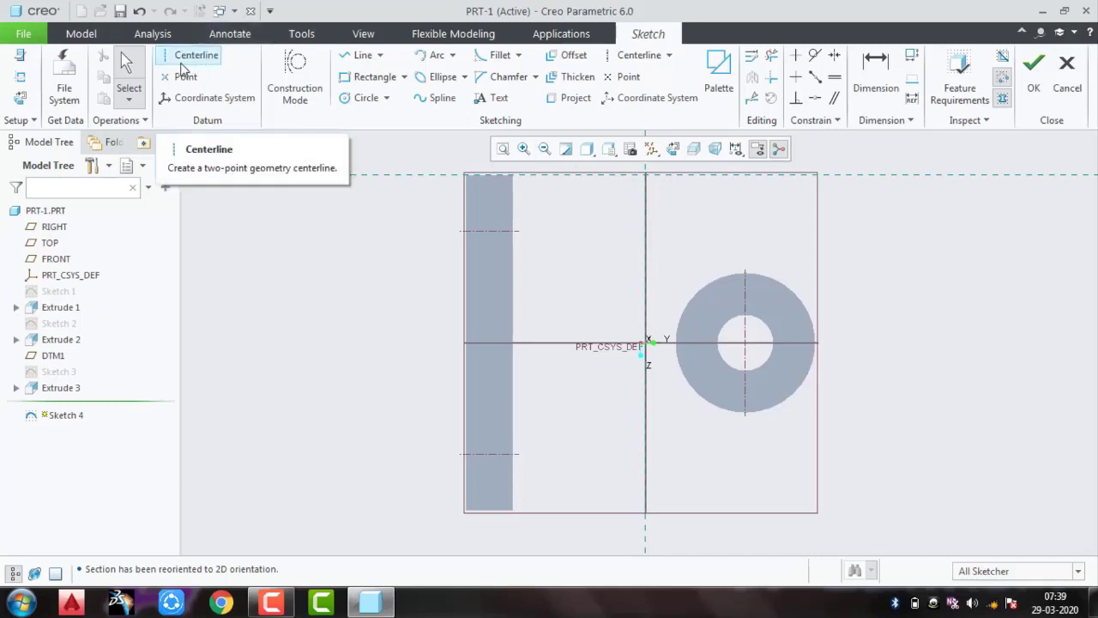
{"action": "left_click", "coordinate": [359, 55]}
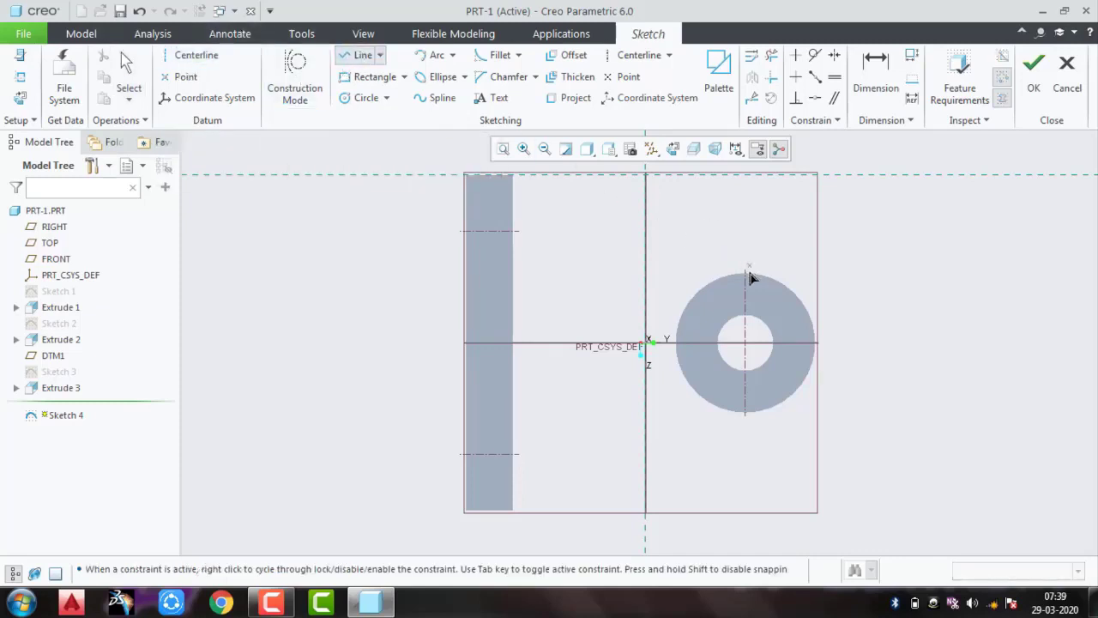
{"action": "left_click", "coordinate": [748, 275]}
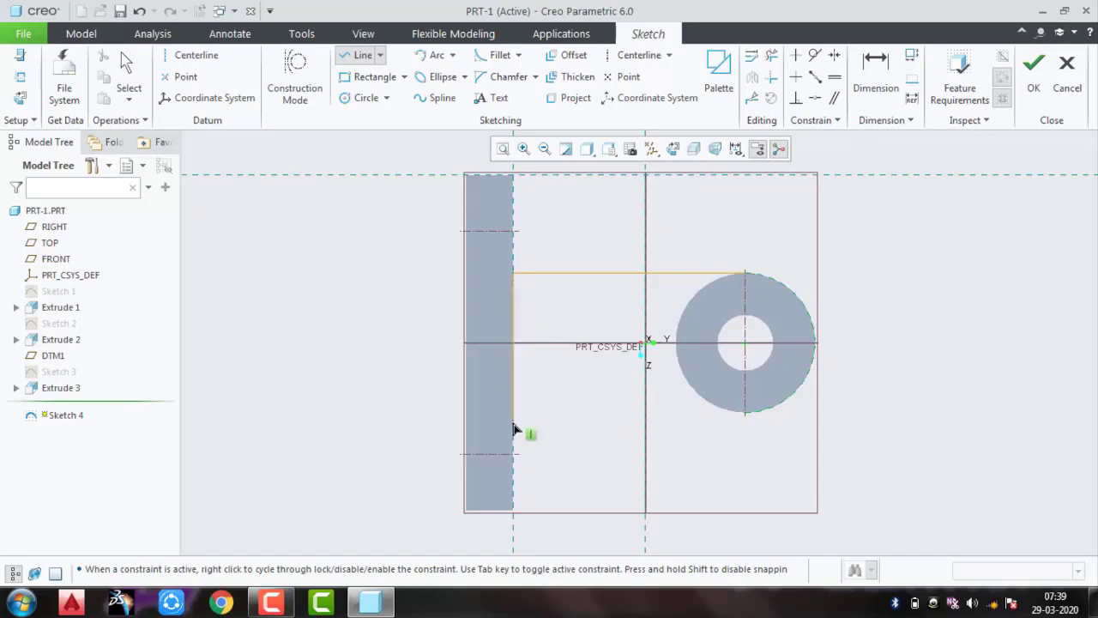
{"action": "left_click", "coordinate": [745, 414]}
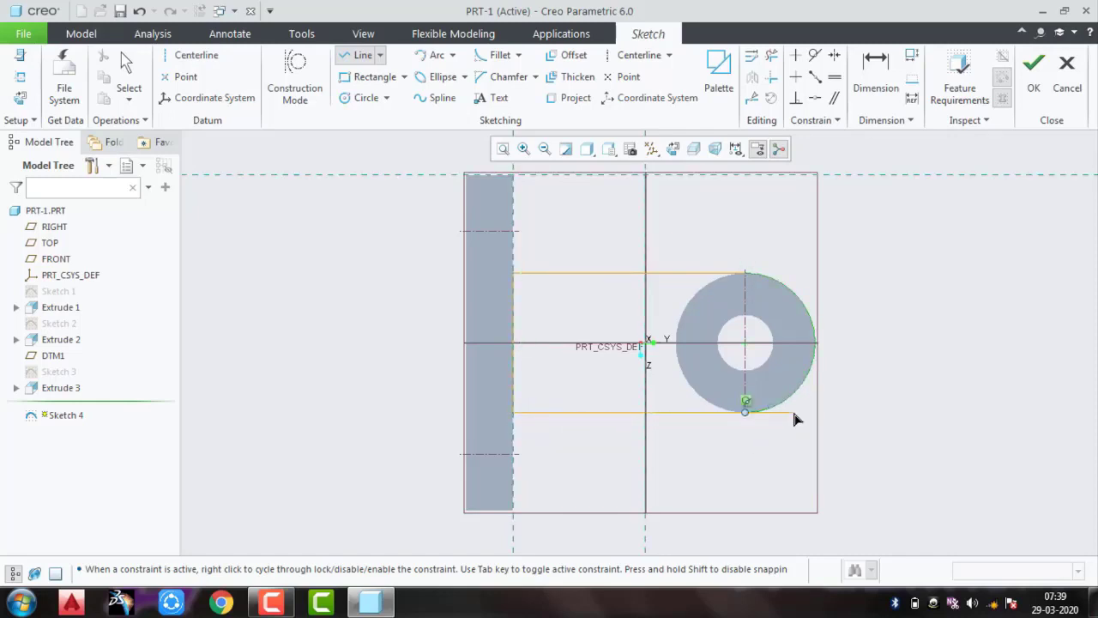
{"action": "mouse_move", "coordinate": [899, 455]}
{"action": "middle_mouse_down"}
{"action": "mouse_move", "coordinate": [850, 444]}
{"action": "mouse_move", "coordinate": [797, 387]}
{"action": "mouse_move", "coordinate": [816, 391]}
{"action": "mouse_move", "coordinate": [821, 368]}
{"action": "mouse_move", "coordinate": [882, 385]}
{"action": "middle_mouse_up"}
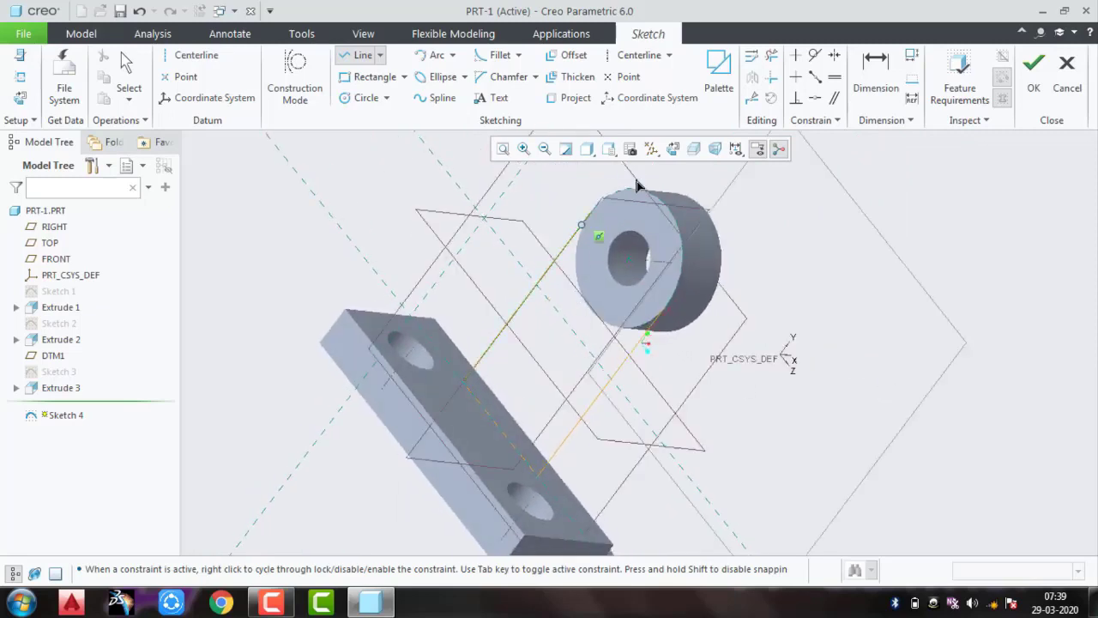
{"action": "left_click", "coordinate": [672, 149]}
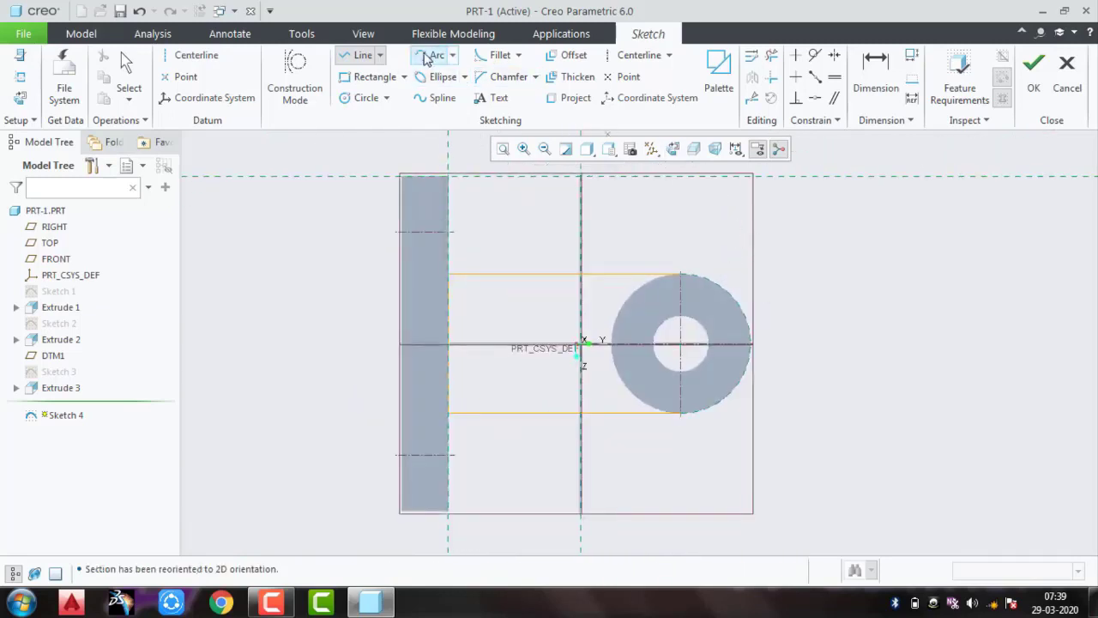
Step: Close the profile with a 3-point arc around the ring's left side and accept Sketch 4
{"action": "left_click", "coordinate": [432, 58]}
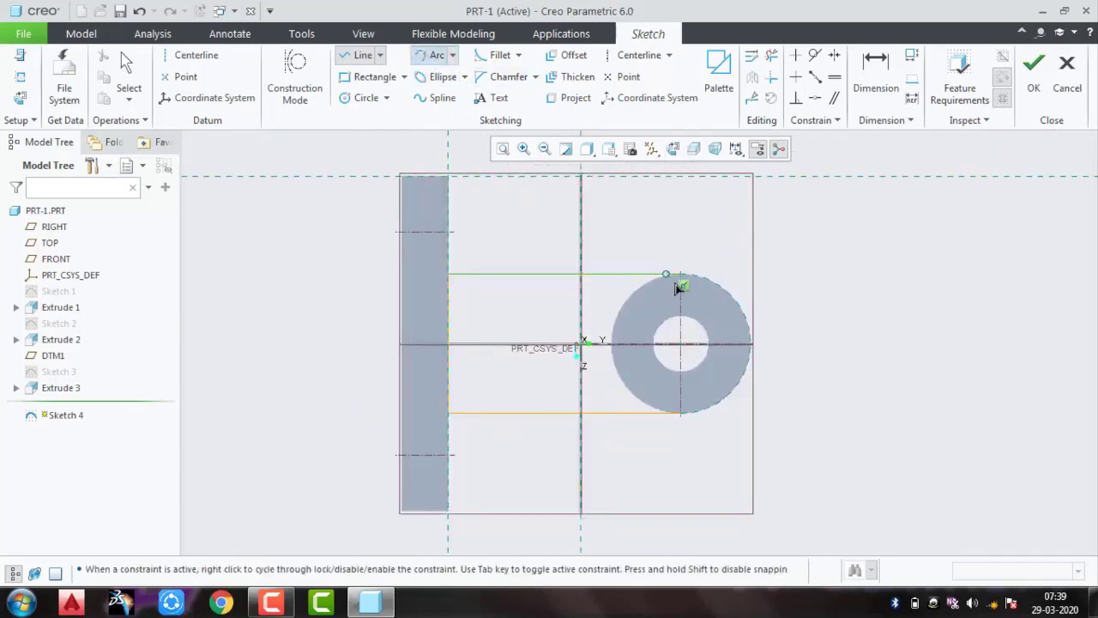
{"action": "left_click", "coordinate": [681, 276]}
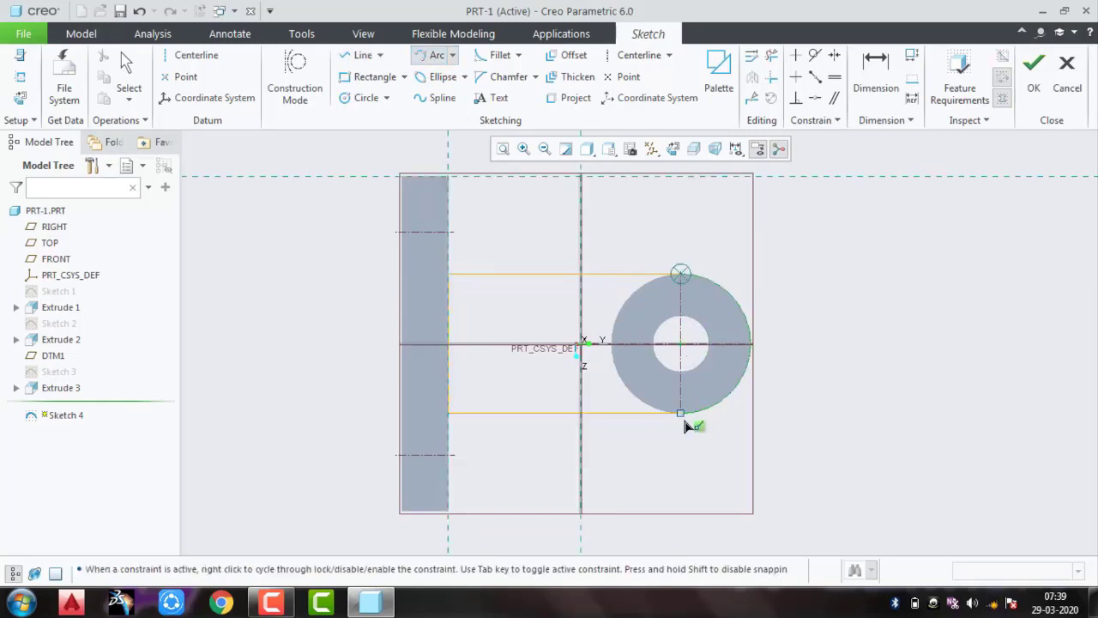
{"action": "left_click", "coordinate": [614, 348]}
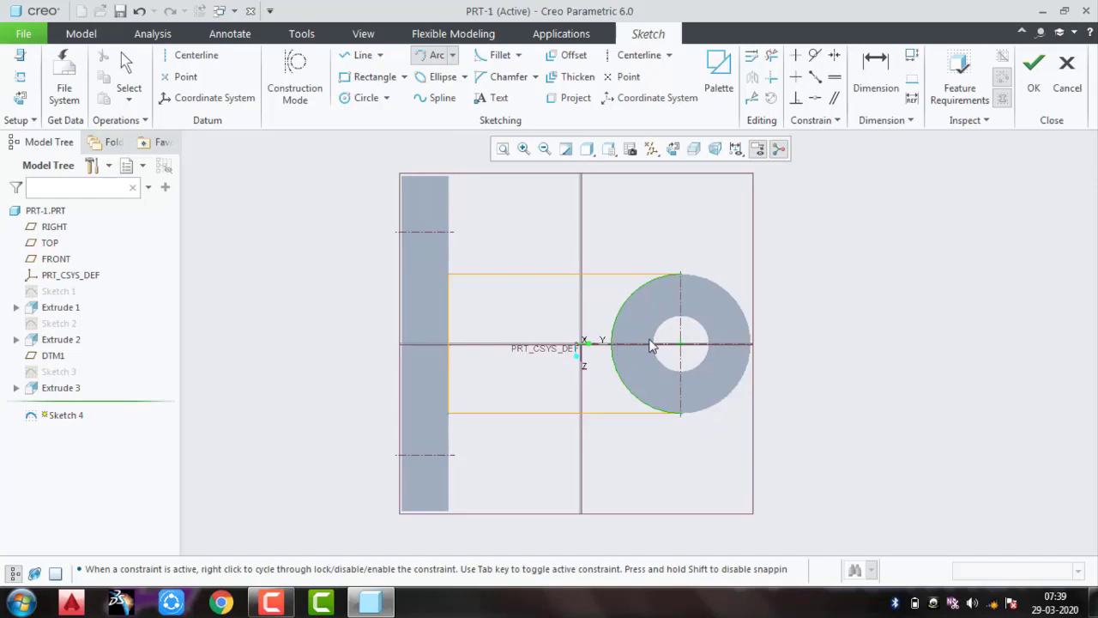
{"action": "middle_click", "coordinate": [795, 287]}
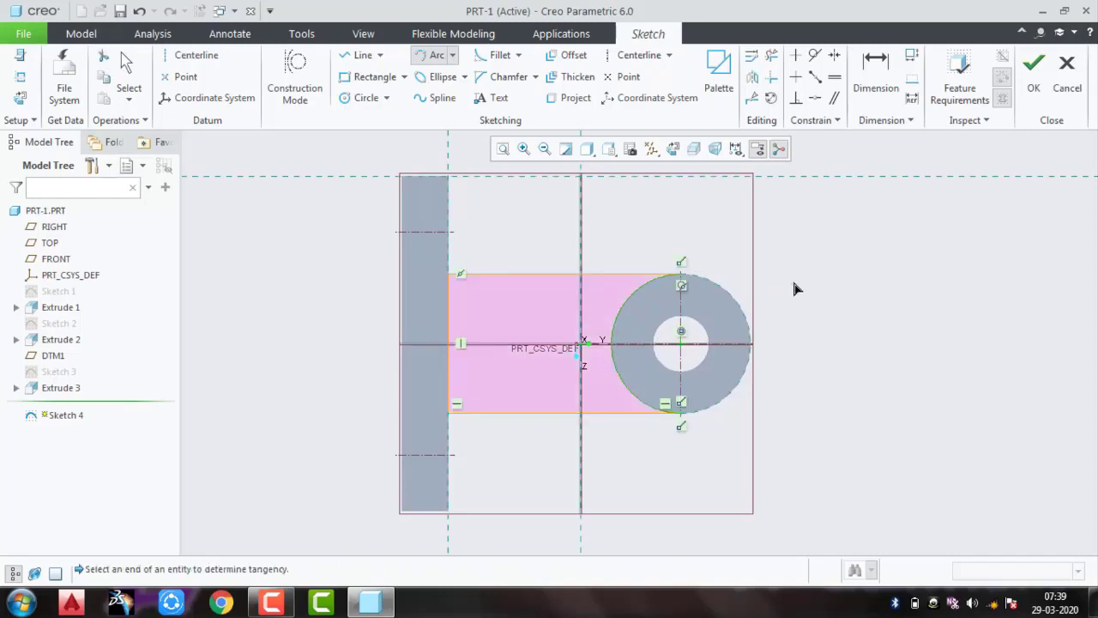
{"action": "left_click", "coordinate": [1029, 77]}
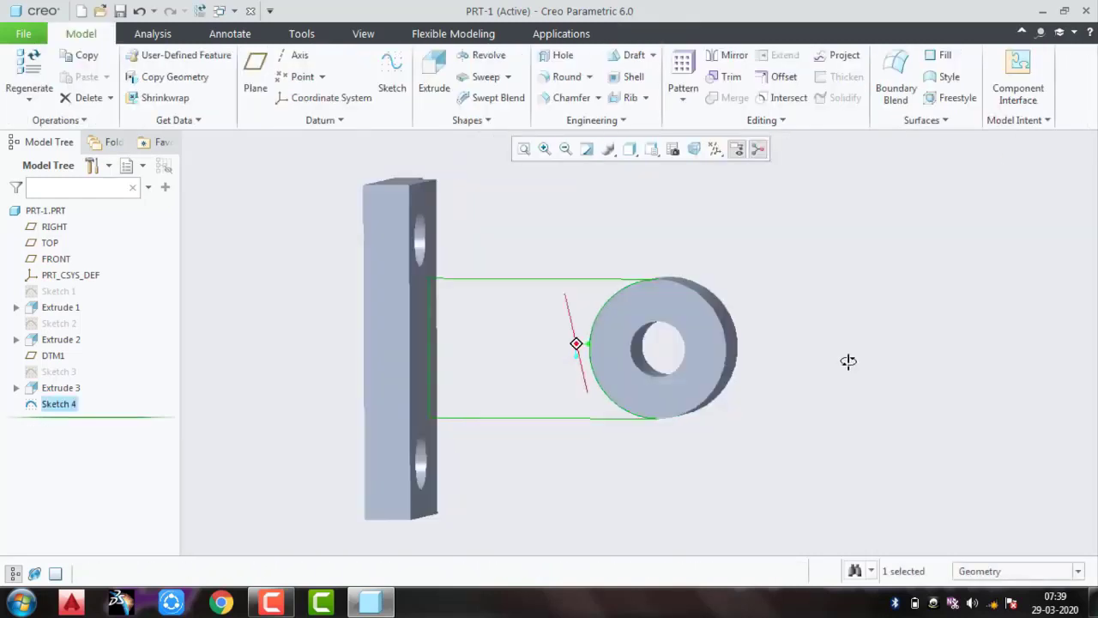
Step: Extrude Sketch 4 to the flipped side at 8.00 depth to create the web, Extrude 4
{"action": "key", "text": "ctrl+d"}
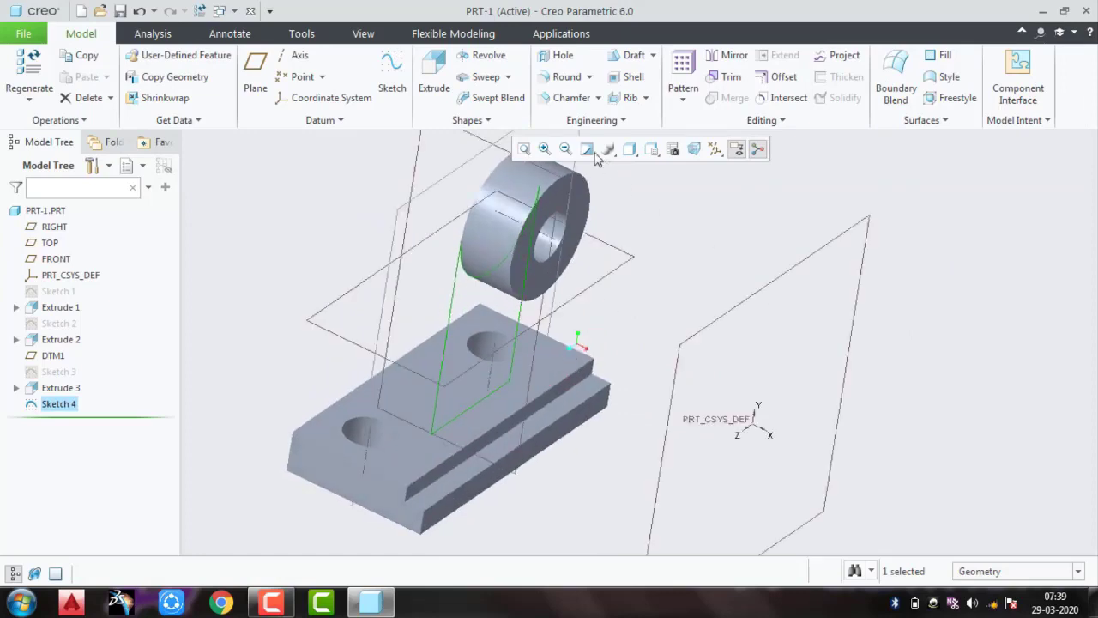
{"action": "left_click", "coordinate": [434, 75]}
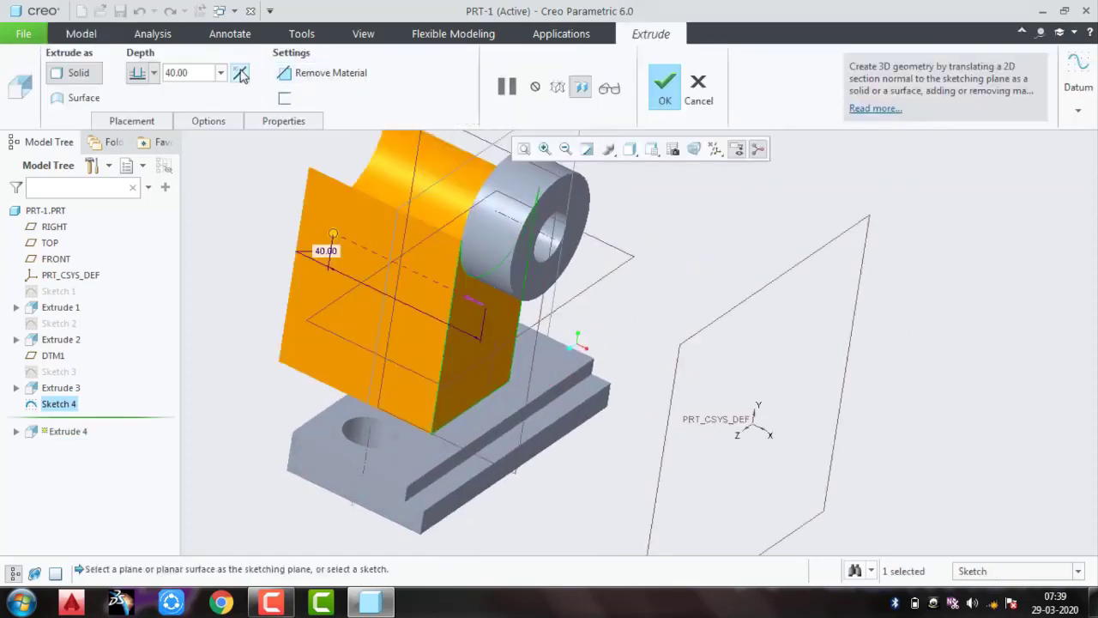
{"action": "left_click", "coordinate": [239, 73]}
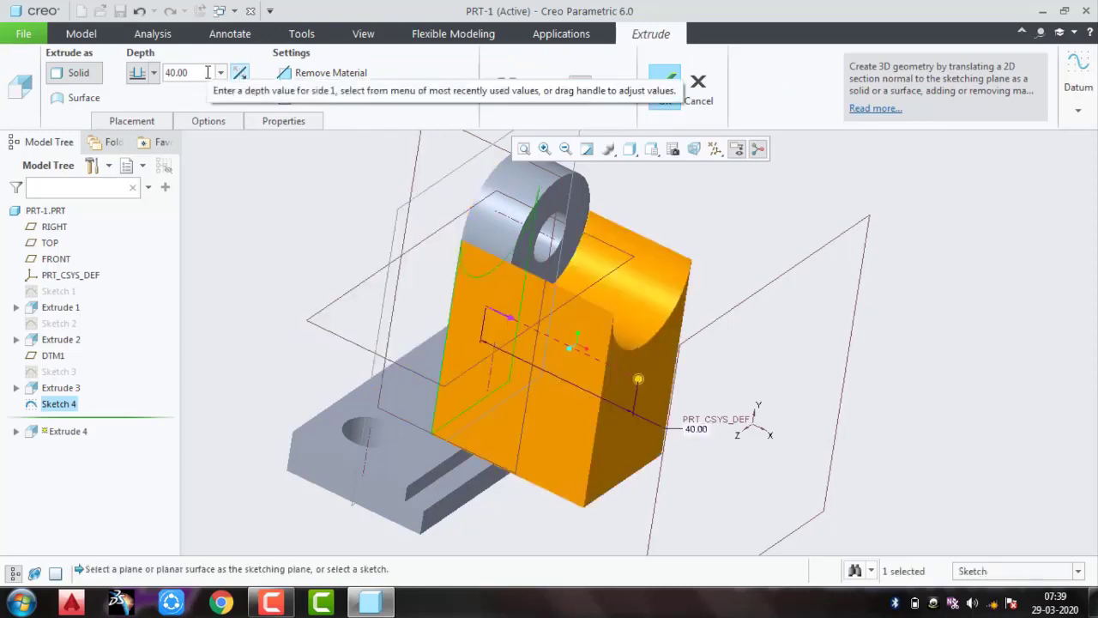
{"action": "double_click", "coordinate": [207, 72]}
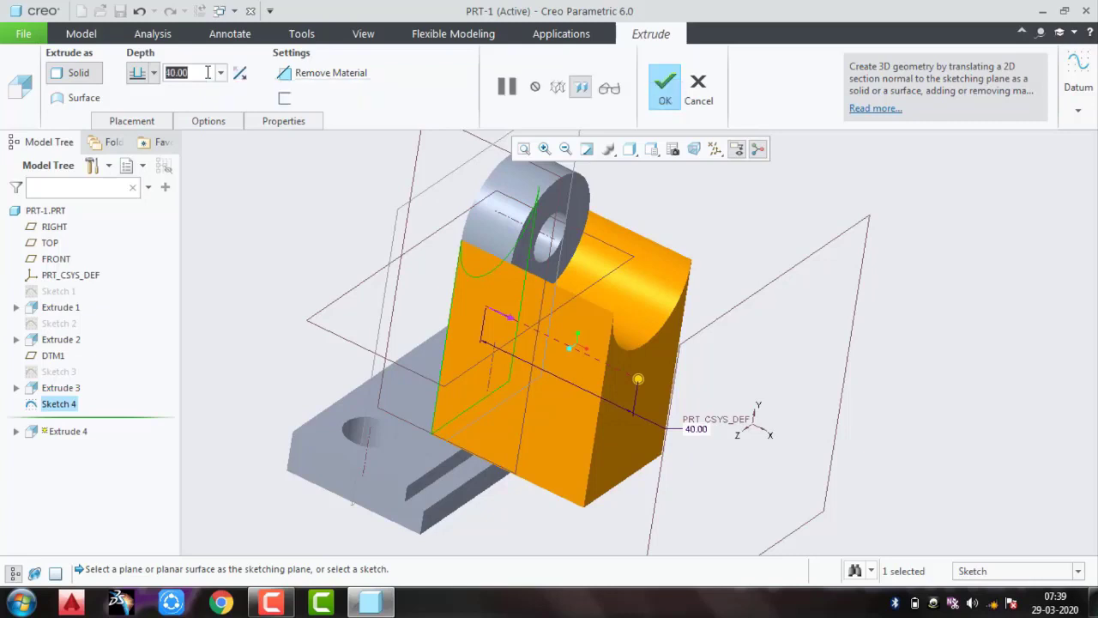
{"action": "type", "text": "8"}
{"action": "key", "text": "Return"}
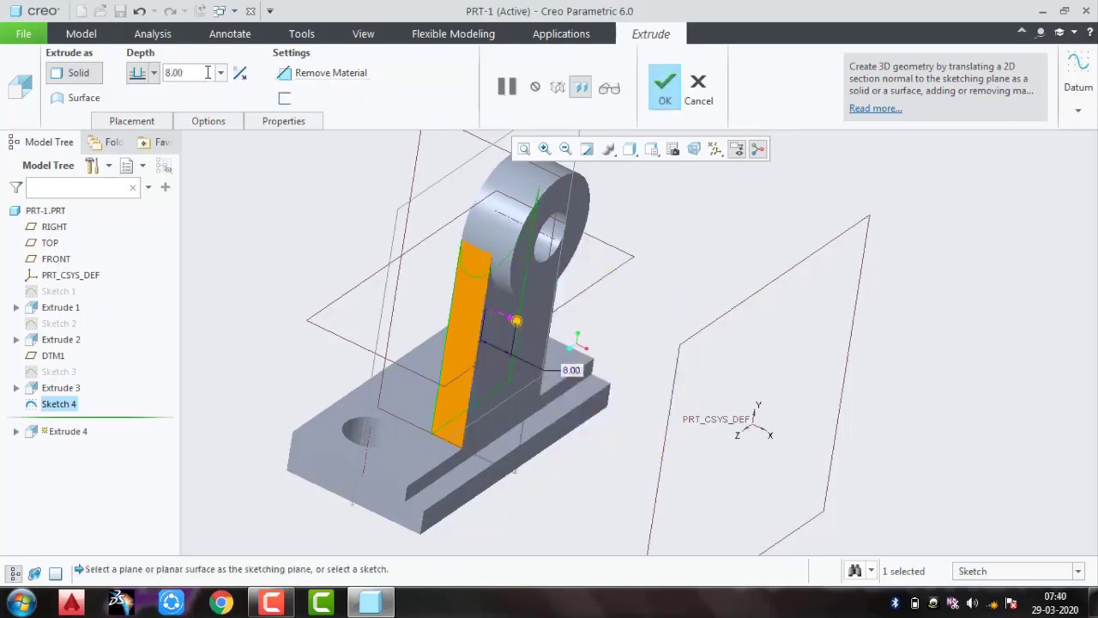
{"action": "left_click", "coordinate": [666, 84]}
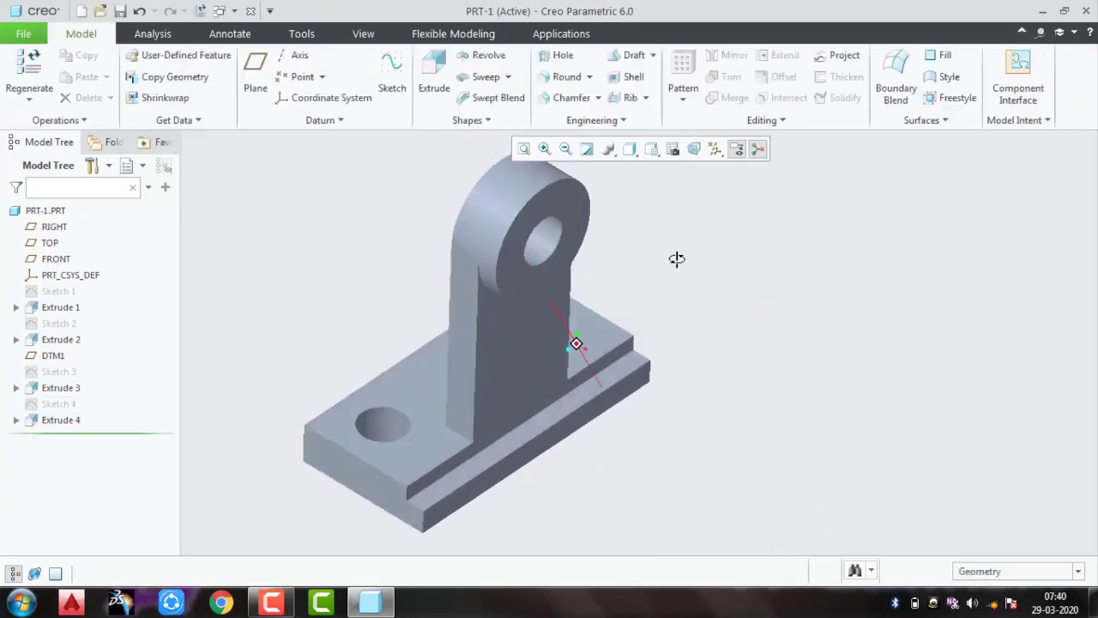
Step: Add a 15 mm round (Round 1) on the edge where the web meets the base plate
{"action": "mouse_move", "coordinate": [677, 258]}
{"action": "middle_mouse_down"}
{"action": "mouse_move", "coordinate": [696, 233]}
{"action": "mouse_move", "coordinate": [750, 235]}
{"action": "mouse_move", "coordinate": [767, 221]}
{"action": "mouse_move", "coordinate": [733, 216]}
{"action": "mouse_move", "coordinate": [695, 234]}
{"action": "middle_mouse_up"}
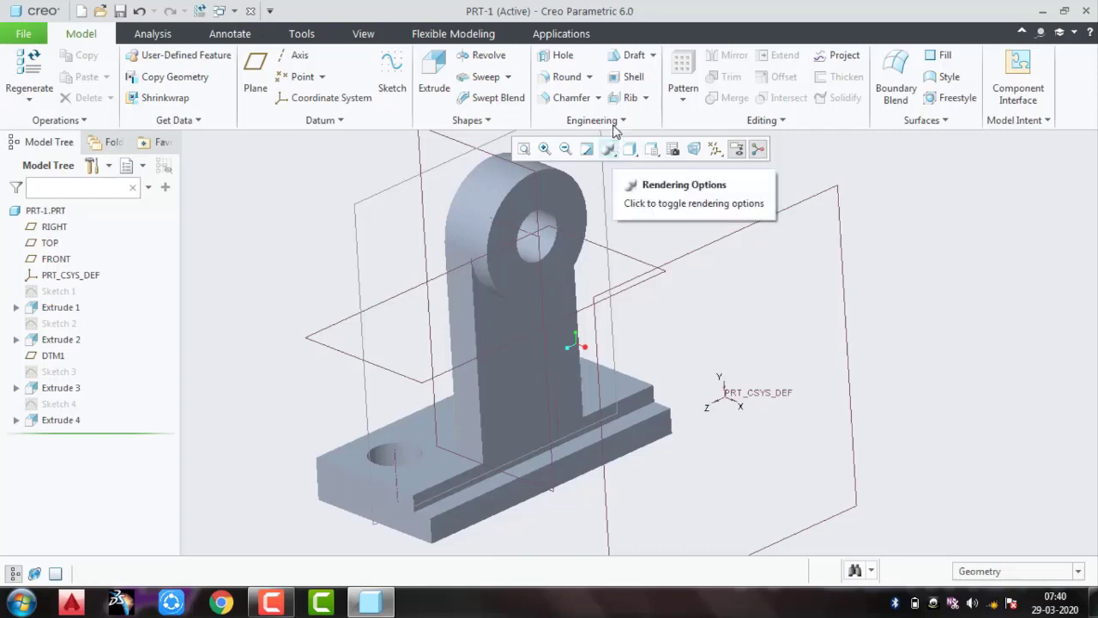
{"action": "left_click", "coordinate": [566, 76]}
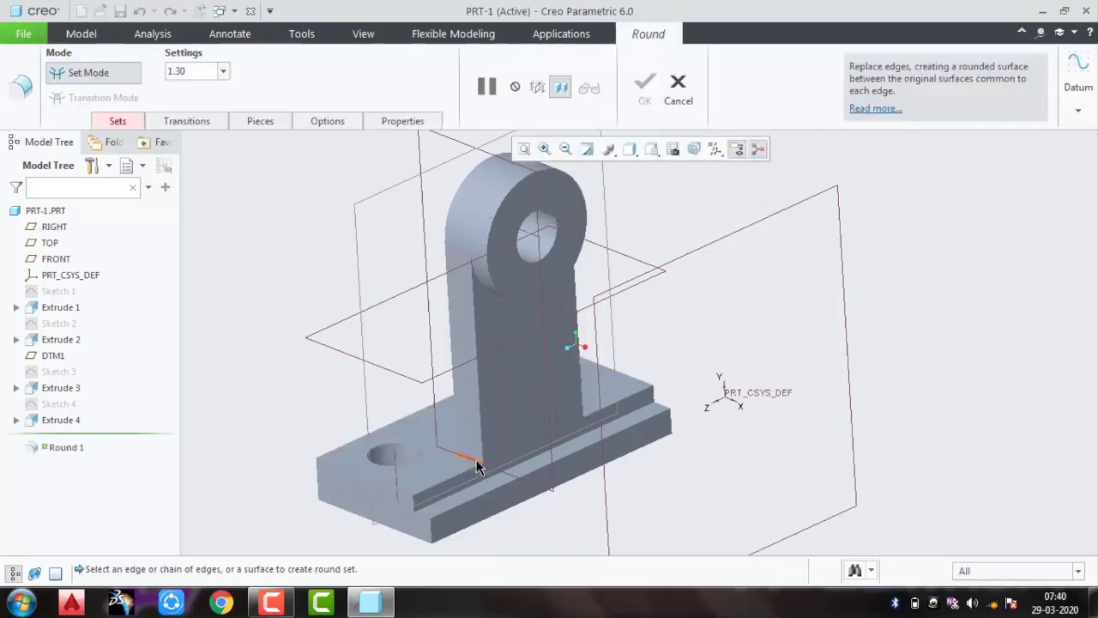
{"action": "left_click", "coordinate": [477, 466]}
{"action": "type", "text": "15"}
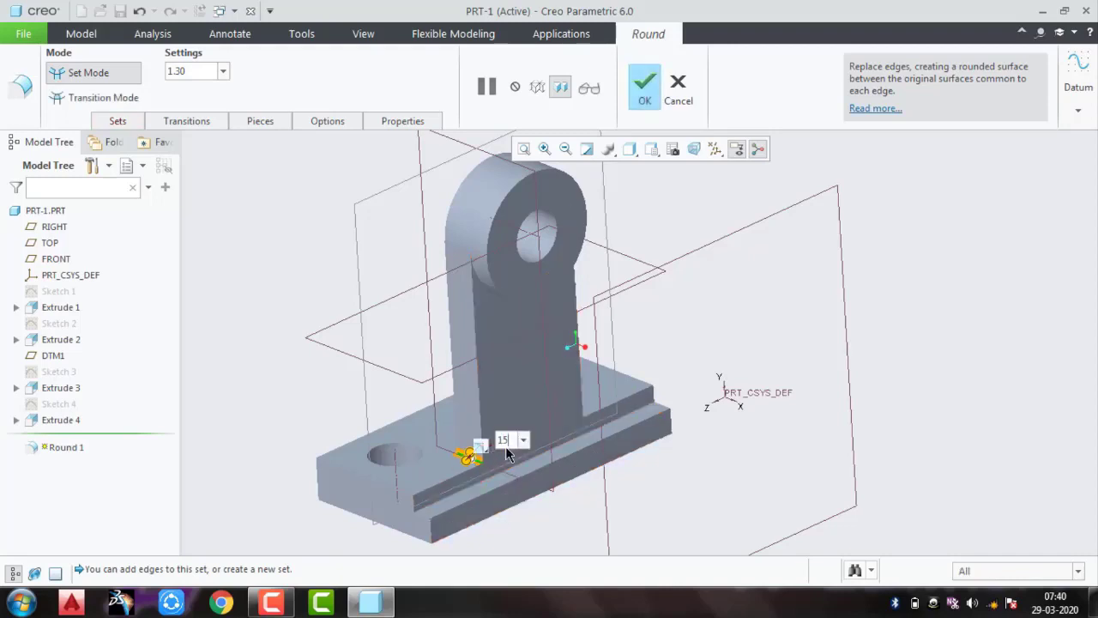
{"action": "key", "text": "Return"}
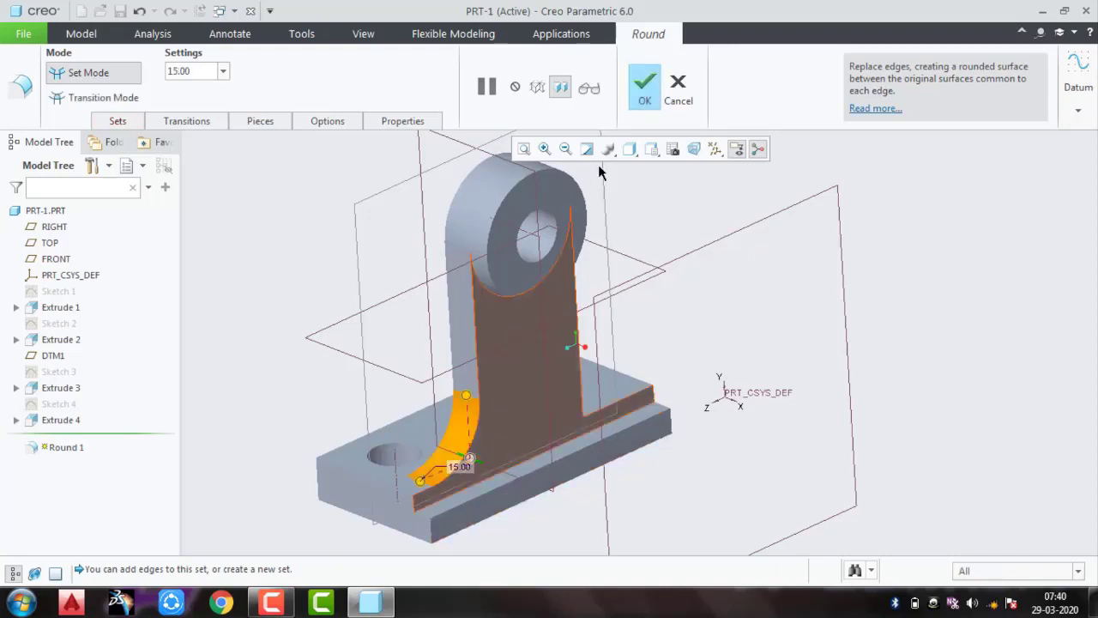
{"action": "left_click", "coordinate": [652, 89]}
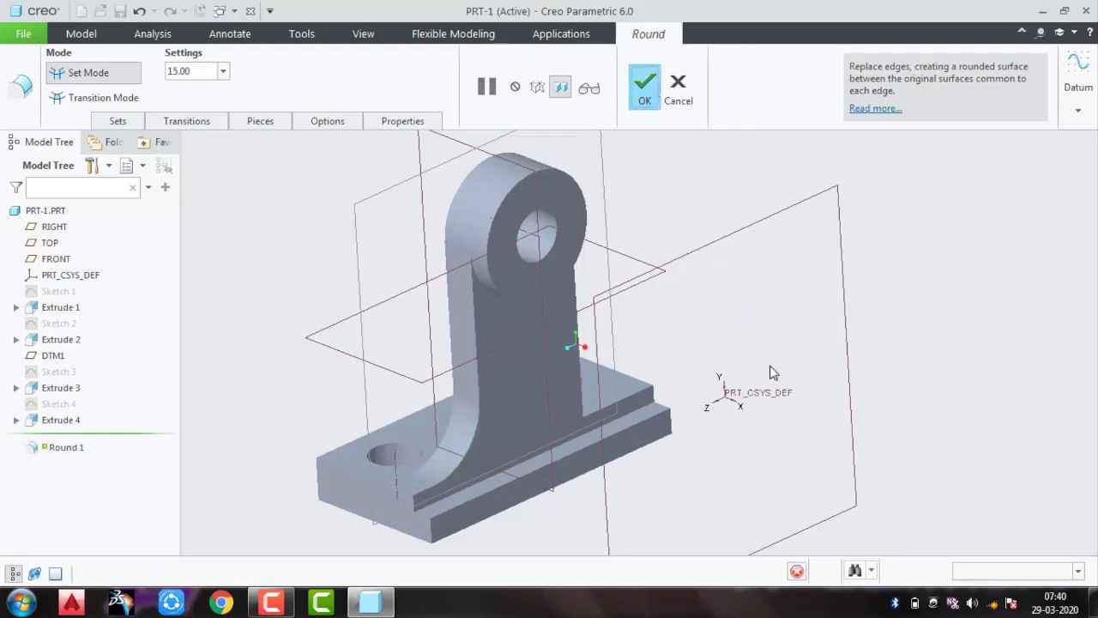
{"action": "left_click", "coordinate": [53, 437]}
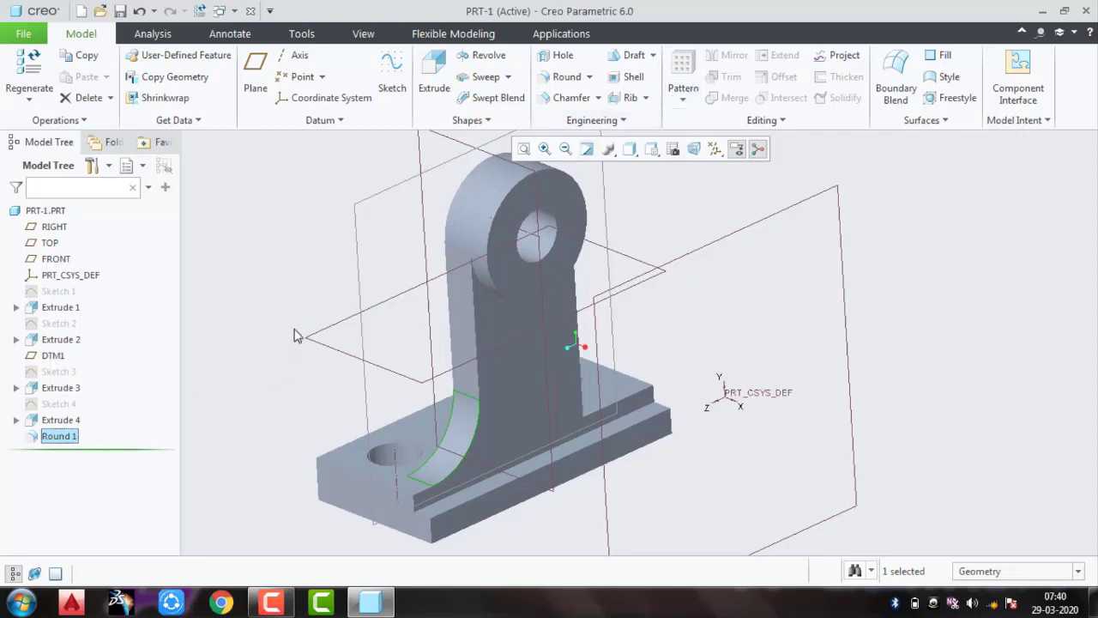
{"action": "left_click", "coordinate": [271, 460]}
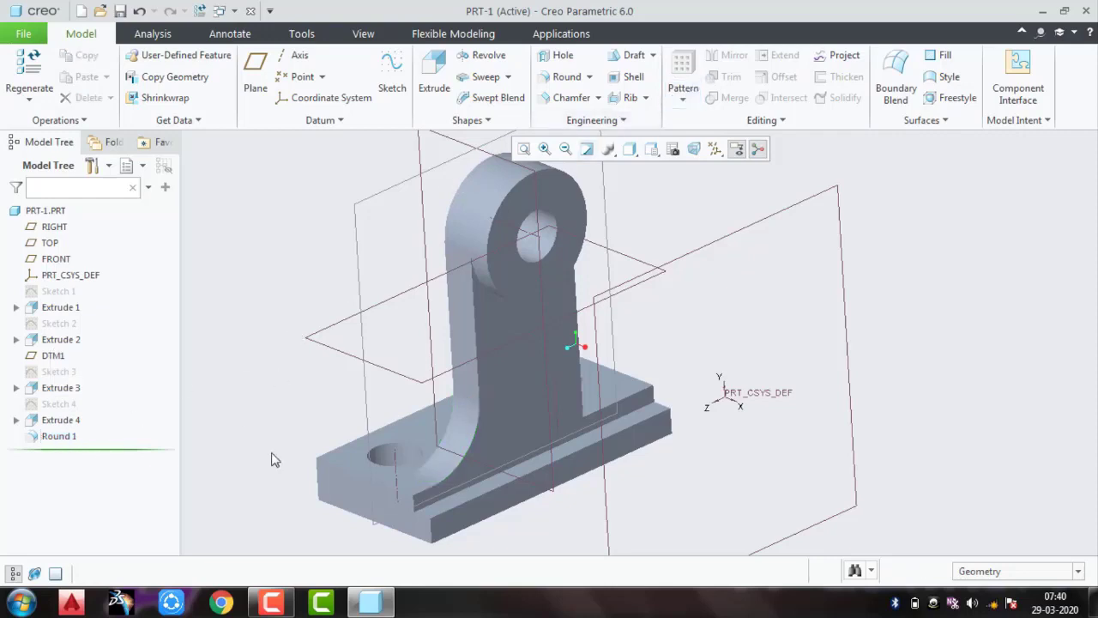
Step: Add a second 15 mm round (Round 2) on the web-to-base edge on the other side
{"action": "left_click", "coordinate": [566, 77]}
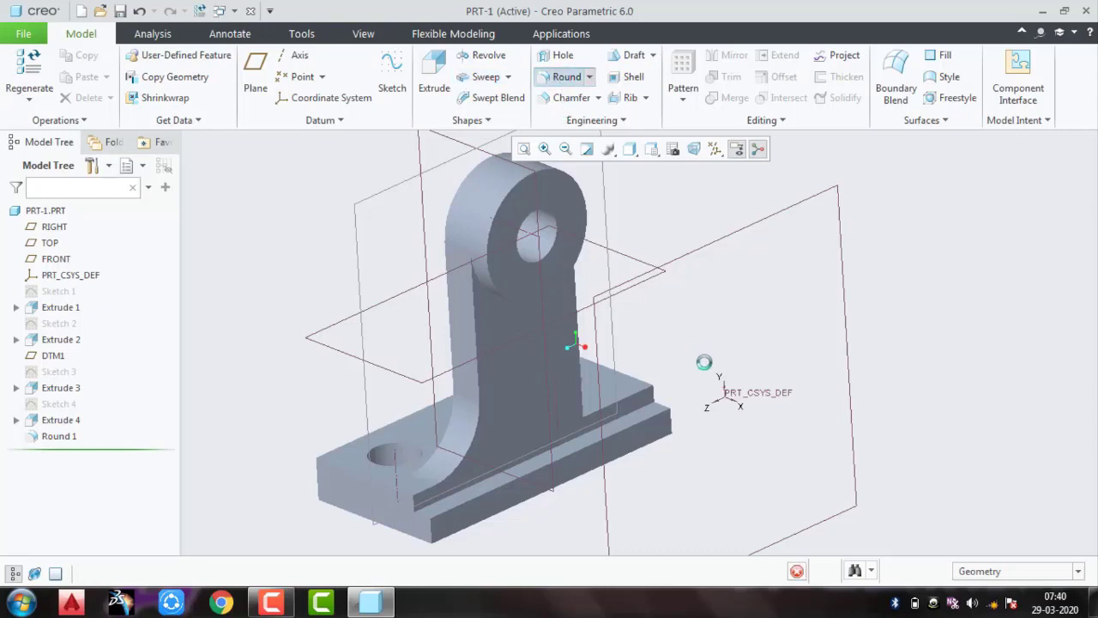
{"action": "mouse_move", "coordinate": [691, 375]}
{"action": "middle_mouse_down"}
{"action": "mouse_move", "coordinate": [662, 387]}
{"action": "mouse_move", "coordinate": [706, 367]}
{"action": "middle_mouse_up"}
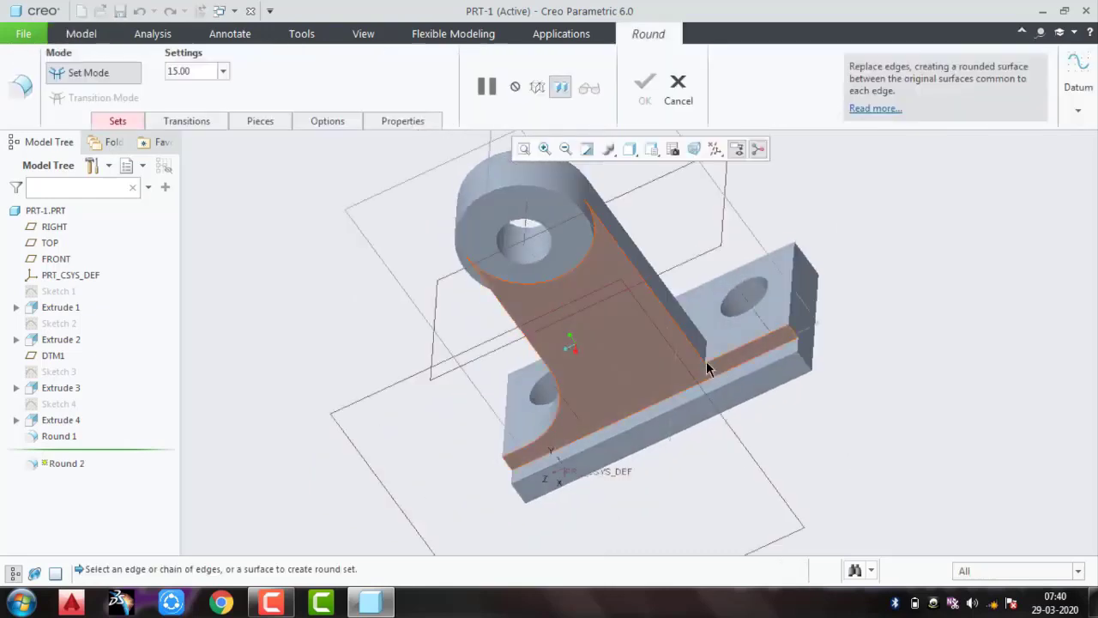
{"action": "left_click", "coordinate": [707, 352]}
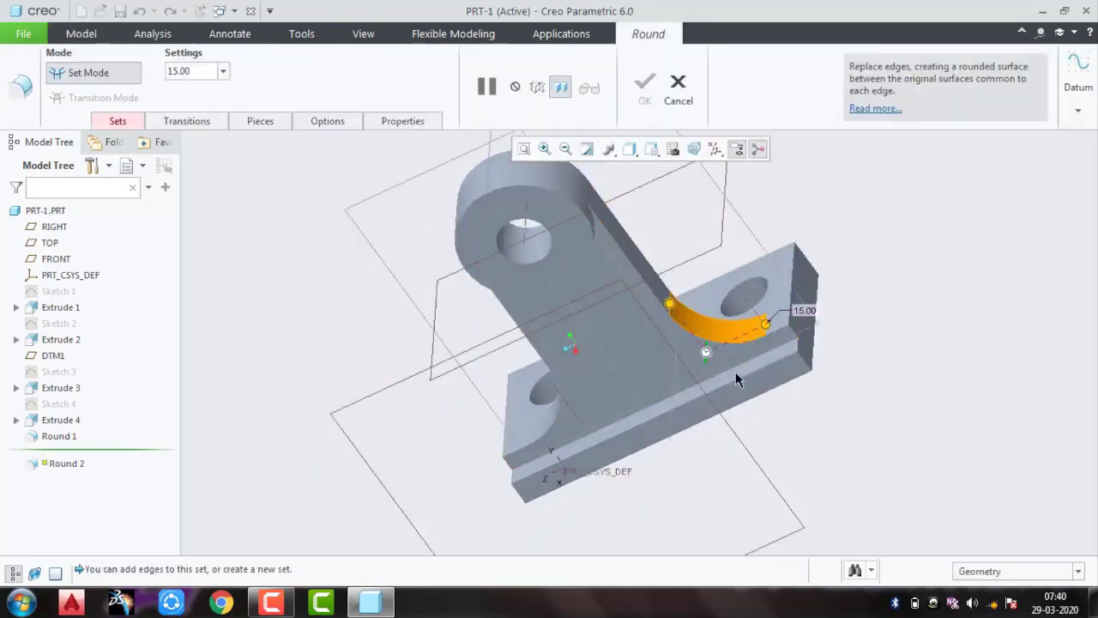
{"action": "left_click", "coordinate": [644, 85]}
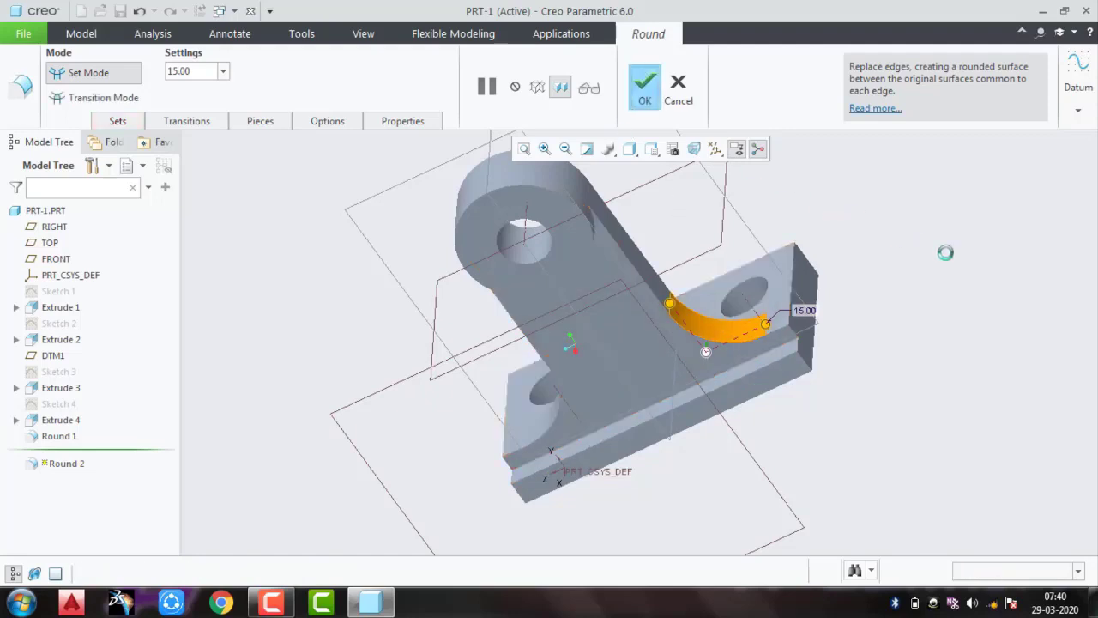
{"action": "mouse_move", "coordinate": [858, 382]}
{"action": "middle_mouse_down"}
{"action": "mouse_move", "coordinate": [919, 338]}
{"action": "mouse_move", "coordinate": [910, 346]}
{"action": "mouse_move", "coordinate": [922, 363]}
{"action": "mouse_move", "coordinate": [971, 349]}
{"action": "mouse_move", "coordinate": [969, 368]}
{"action": "mouse_move", "coordinate": [855, 333]}
{"action": "middle_mouse_up"}
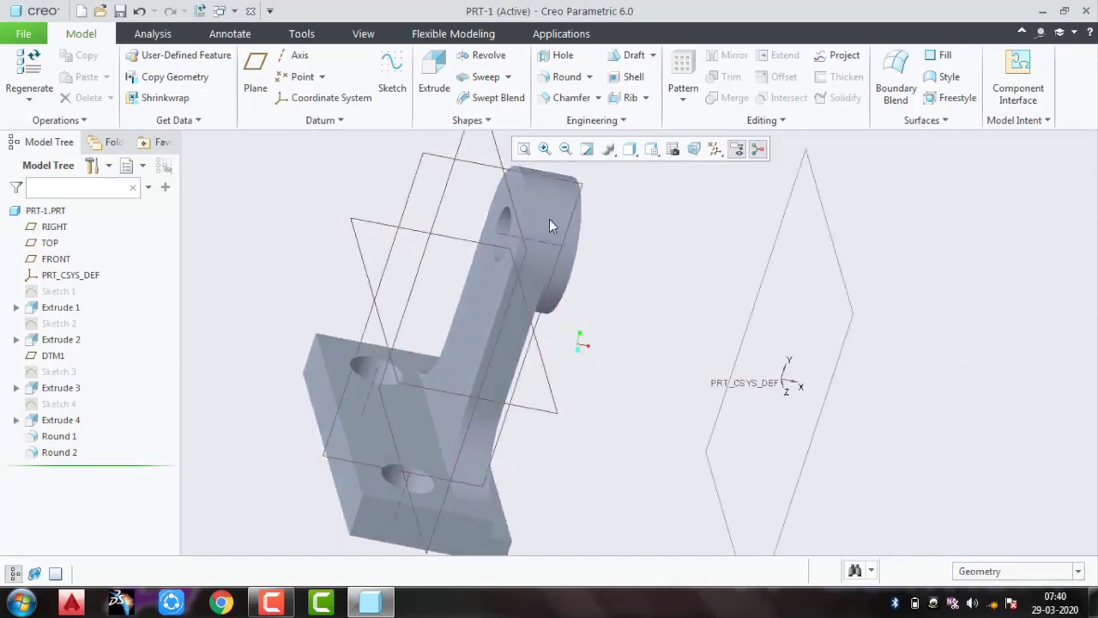
Step: On the FRONT plane, sketch a line from the base plate corner to the web's edge
{"action": "left_click", "coordinate": [486, 173]}
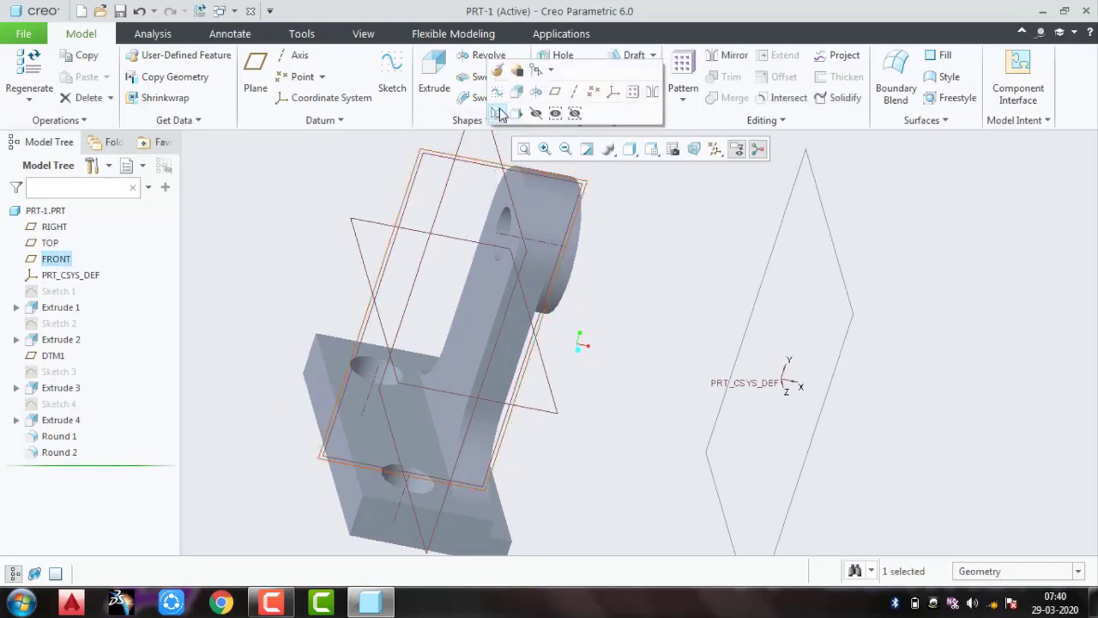
{"action": "left_click", "coordinate": [499, 102]}
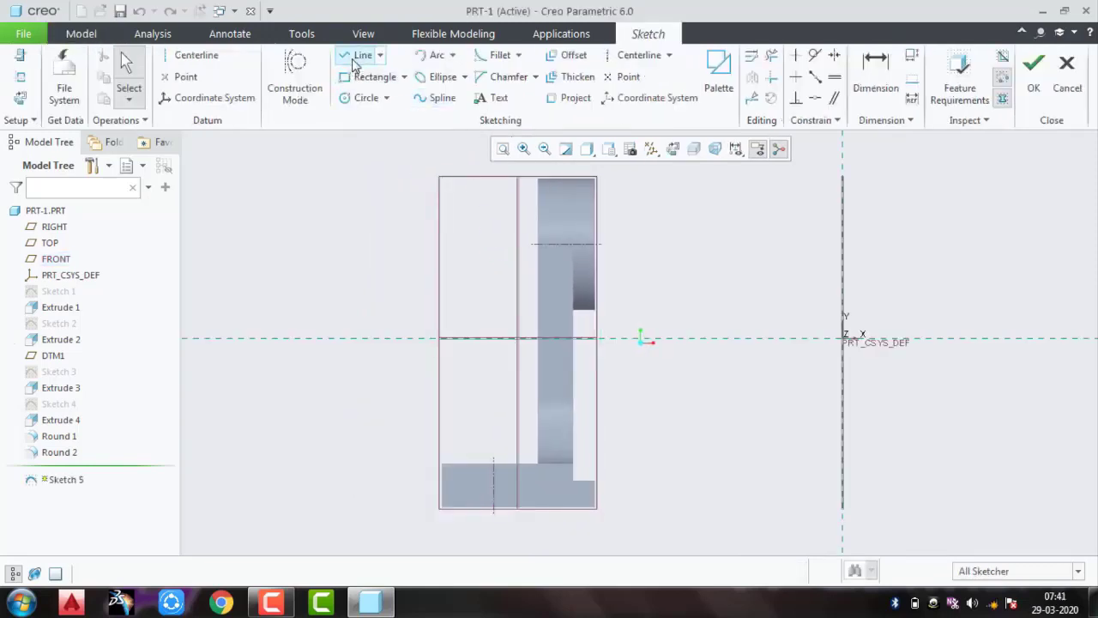
{"action": "left_click", "coordinate": [358, 56]}
{"action": "left_click", "coordinate": [442, 465]}
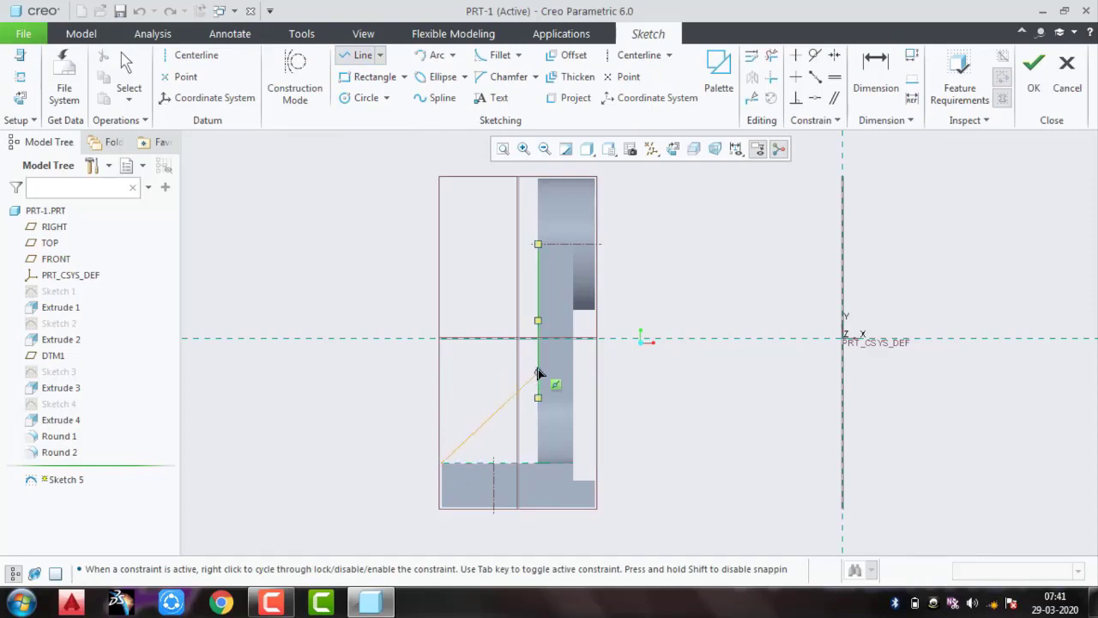
{"action": "left_click", "coordinate": [539, 295]}
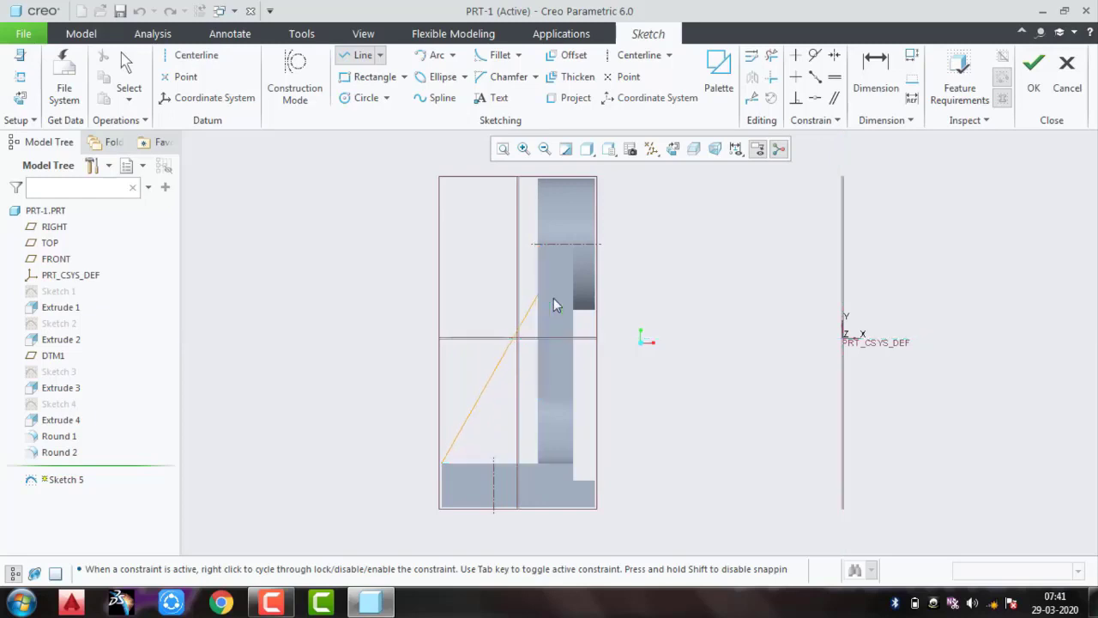
{"action": "middle_click", "coordinate": [702, 306]}
{"action": "middle_click", "coordinate": [702, 306]}
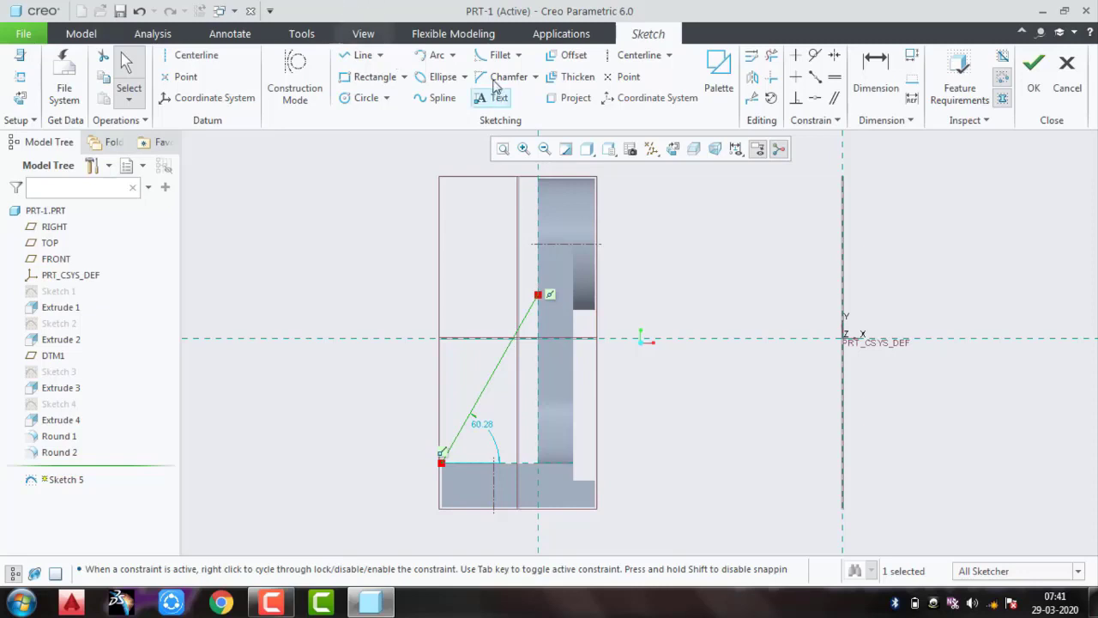
Step: Dimension the line's vertical height from the base plate to 40 and finish Sketch 5
{"action": "left_click", "coordinate": [876, 73]}
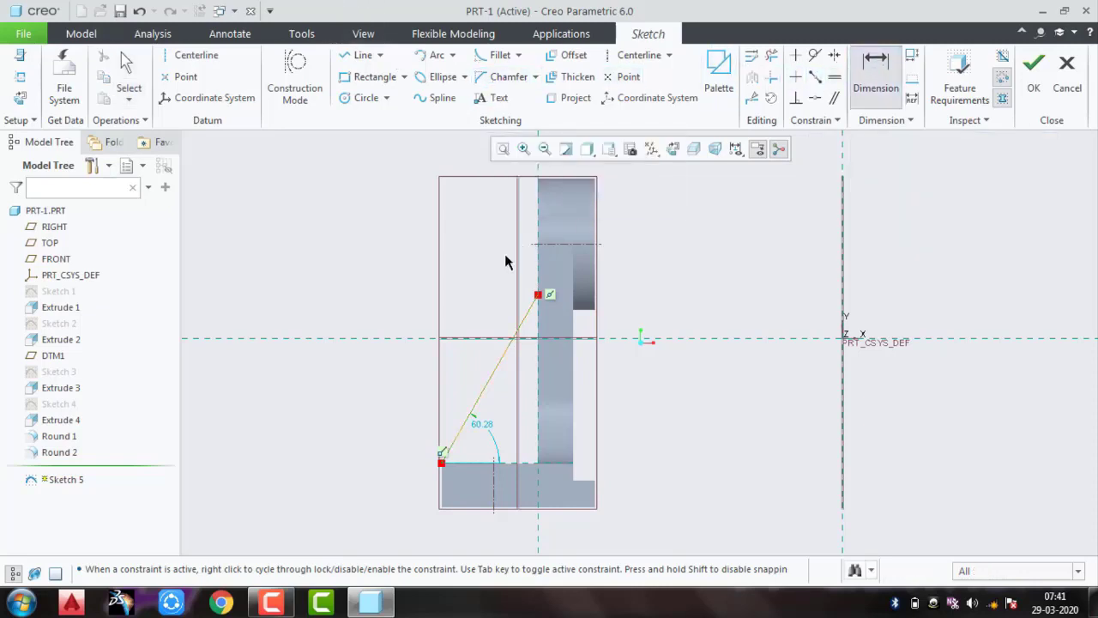
{"action": "left_click", "coordinate": [545, 297]}
{"action": "left_click", "coordinate": [531, 463]}
{"action": "middle_click", "coordinate": [649, 429]}
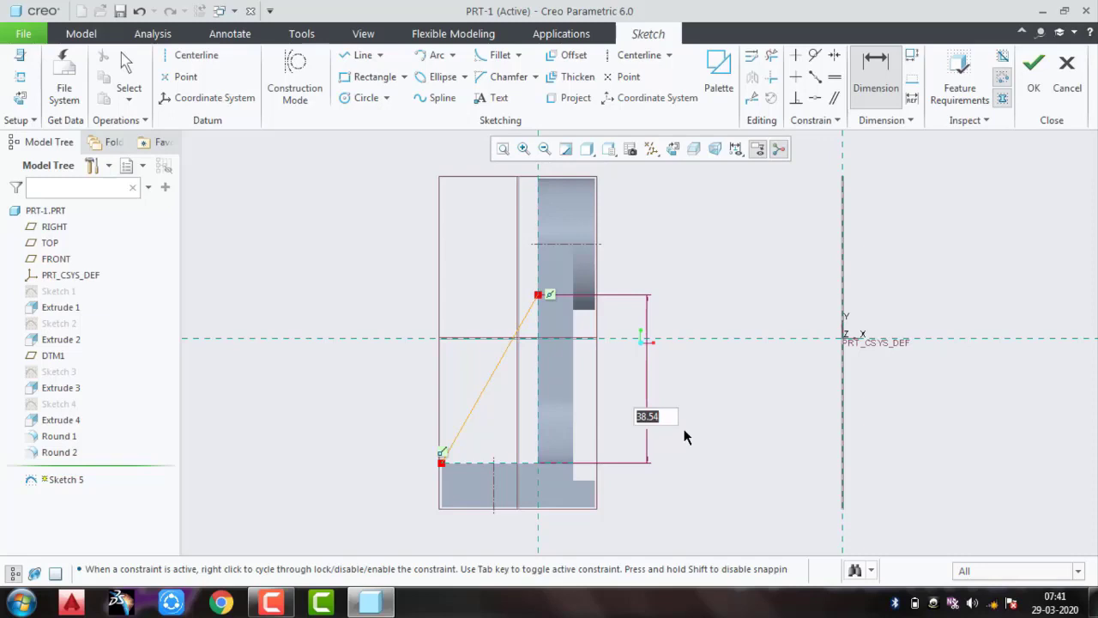
{"action": "type", "text": "40"}
{"action": "key", "text": "Return"}
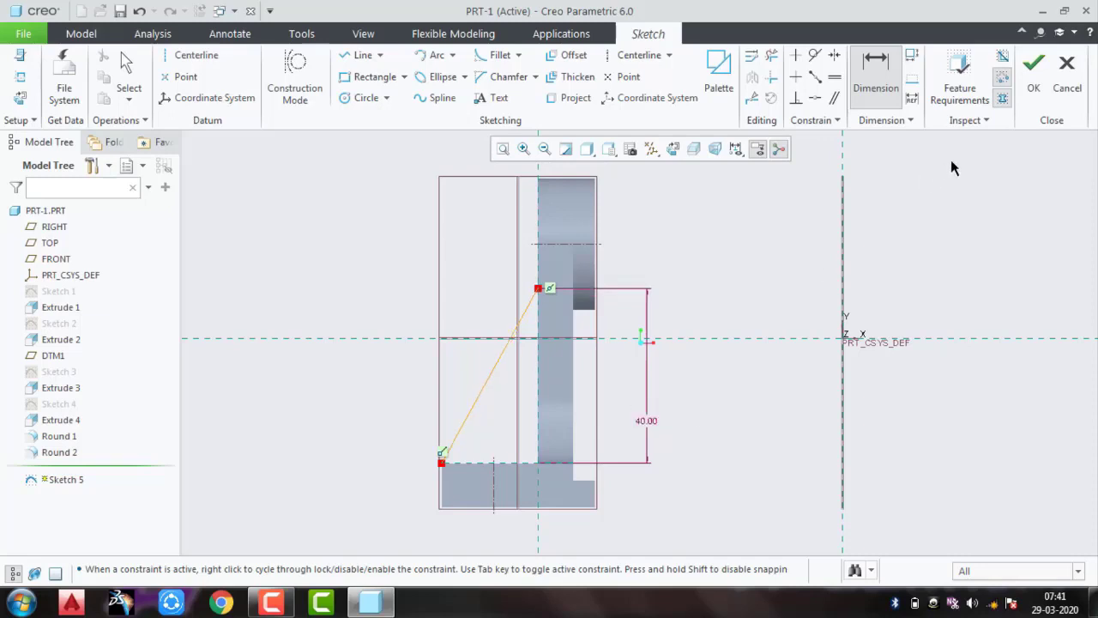
{"action": "left_click", "coordinate": [1034, 63]}
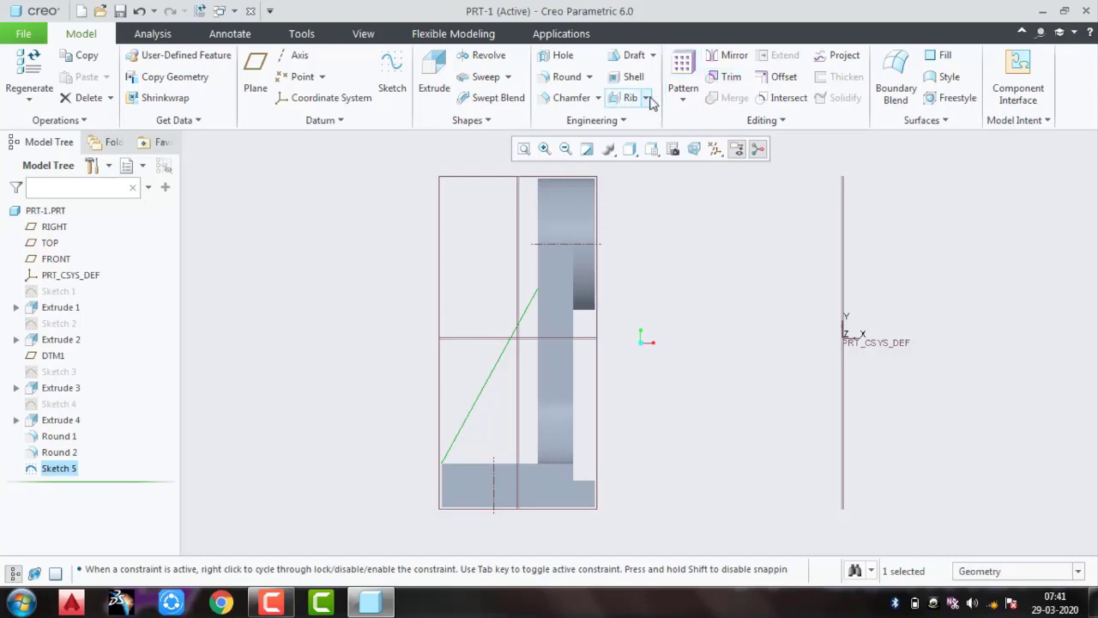
Step: Create a profile rib from Sketch 5 and change its thickness from 1.32 to 10
{"action": "left_click", "coordinate": [645, 98]}
{"action": "left_click", "coordinate": [655, 135]}
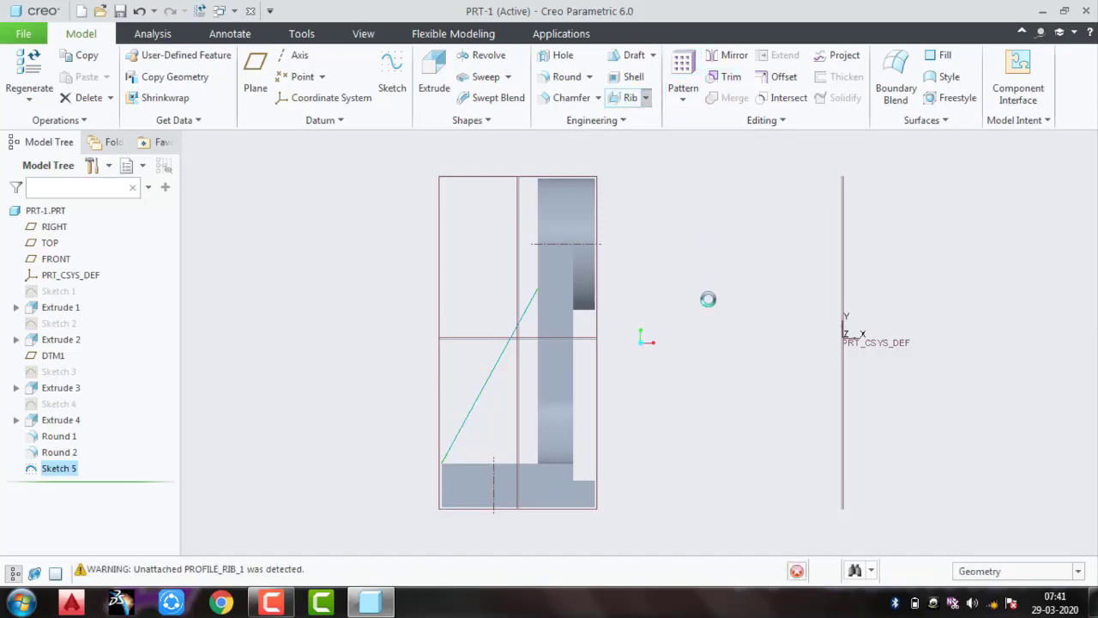
{"action": "left_click", "coordinate": [451, 404]}
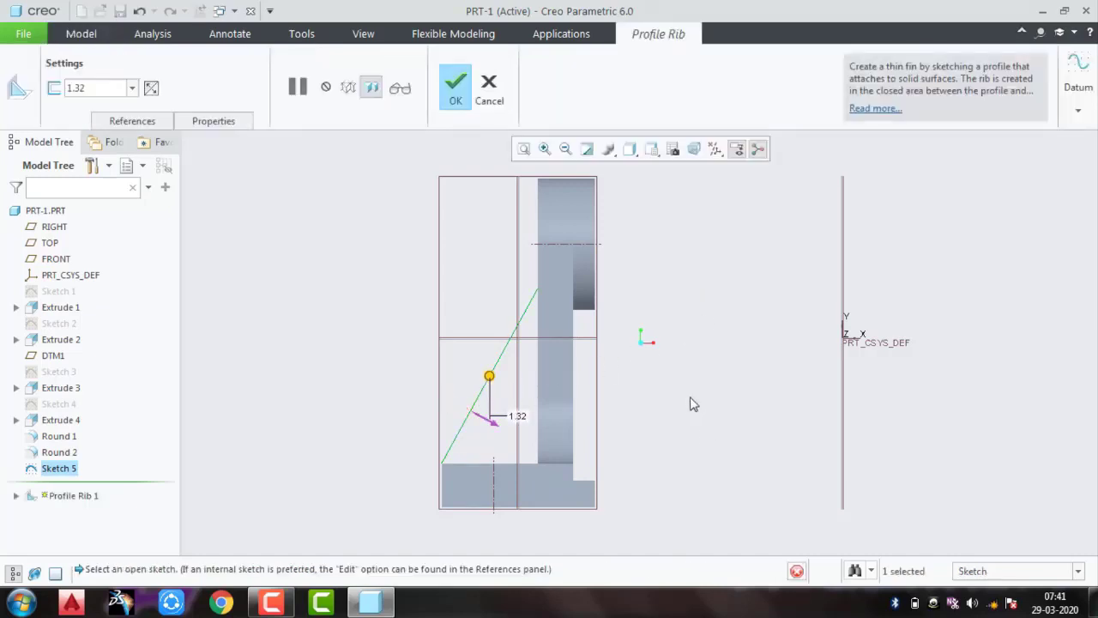
{"action": "key", "text": "ctrl+d"}
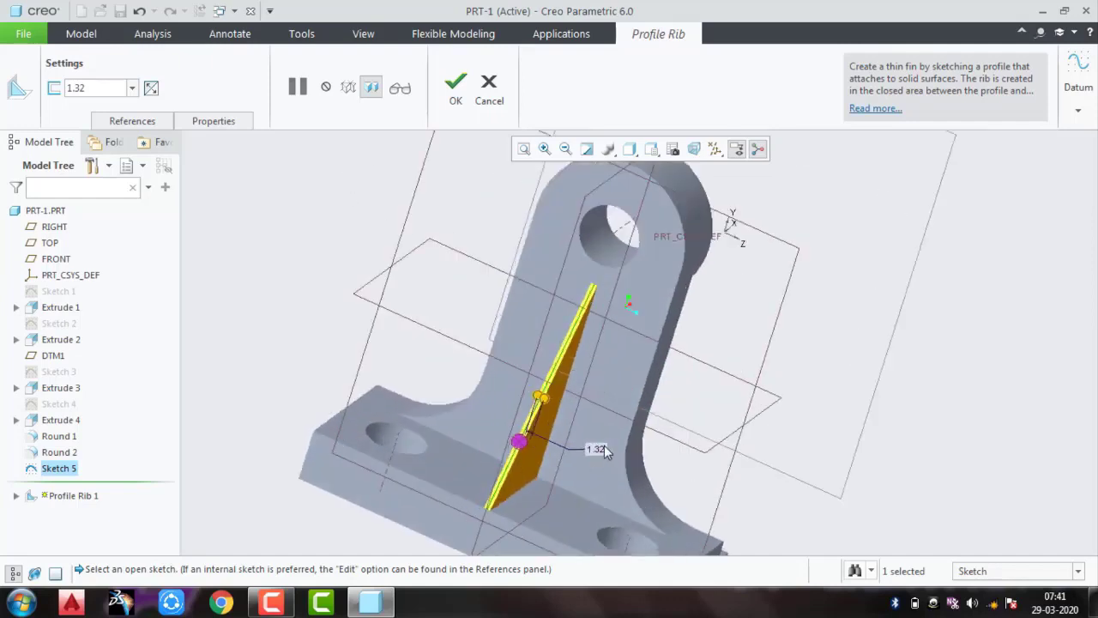
{"action": "mouse_move", "coordinate": [593, 449]}
{"action": "double_click", "coordinate": [601, 451]}
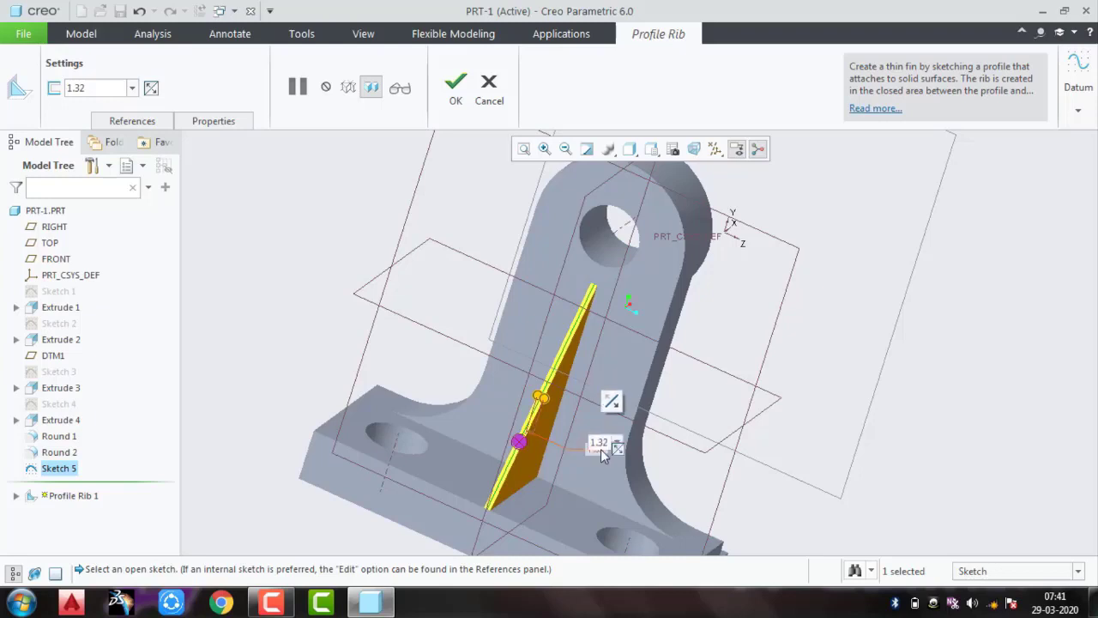
{"action": "type", "text": "10"}
{"action": "key", "text": "Return"}
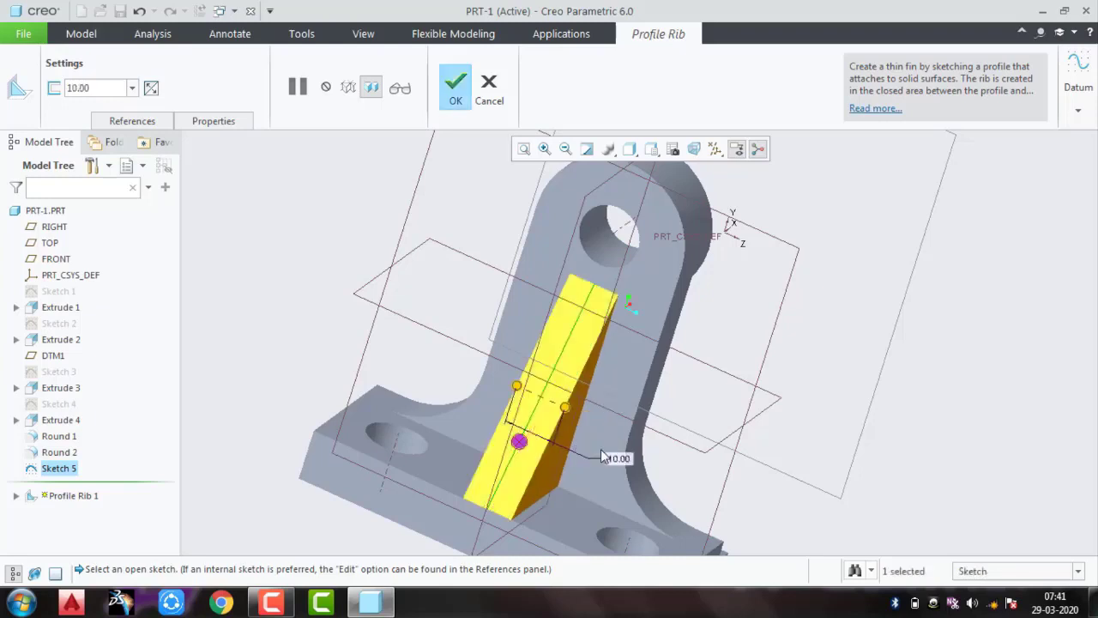